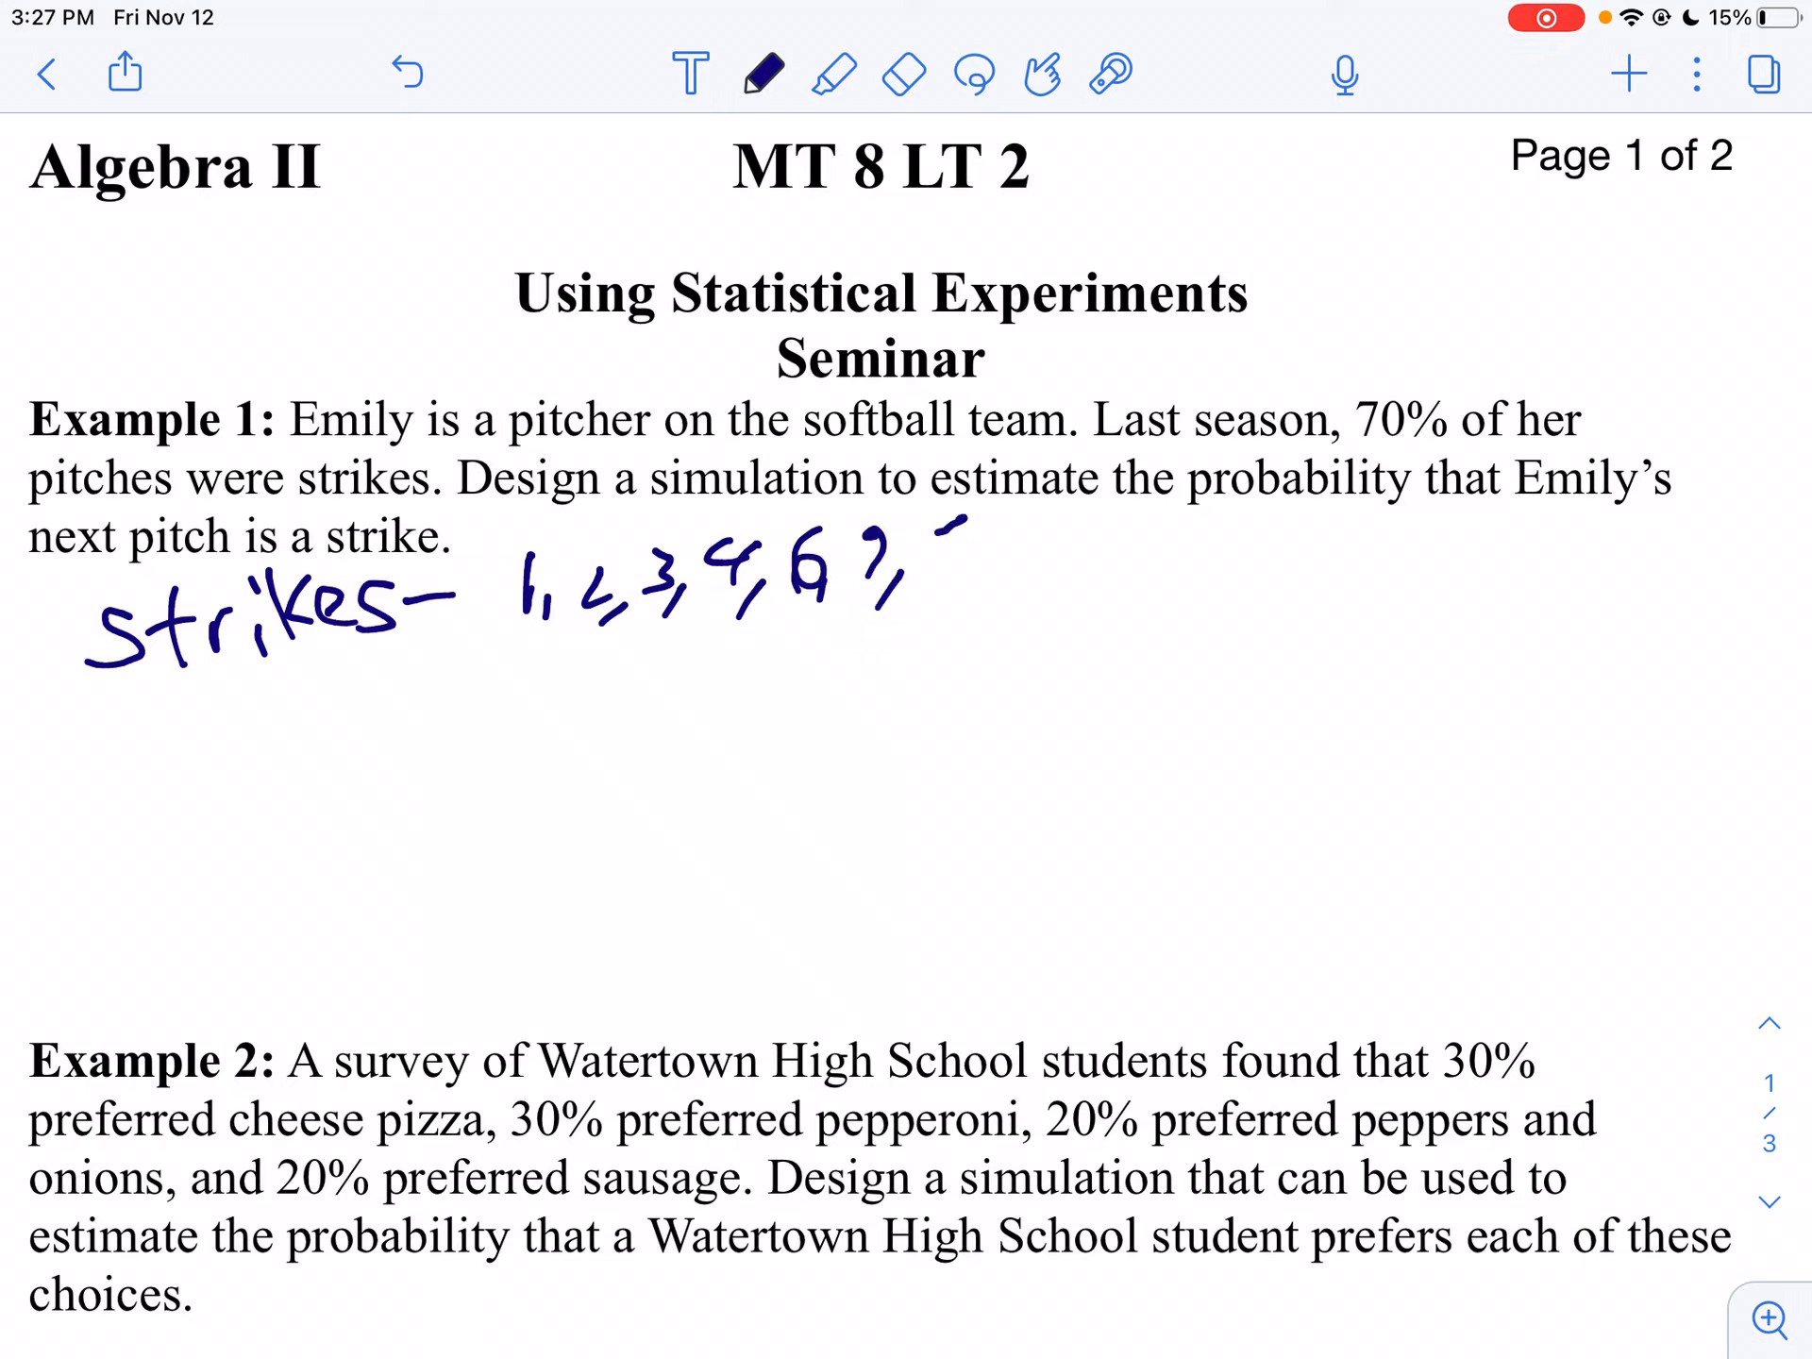
- Erase the stray mark after the strike digits and return to the pen
left_click(832, 74)
left_click(905, 74)
mouse_move(963, 488)
left_mouse_down()
mouse_move(948, 527)
mouse_move(964, 479)
left_mouse_up()
left_click(764, 74)
- Handwrite 'Not strikes — 8, 9, 0' on the line below the strikes row
mouse_move(83, 717)
left_mouse_down()
mouse_move(86, 782)
mouse_move(136, 764)
mouse_move(130, 716)
left_mouse_up()
left_click_drag(160, 734, 181, 762)
mouse_move(152, 735)
left_mouse_down()
mouse_move(196, 723)
mouse_move(206, 750)
mouse_move(269, 762)
mouse_move(284, 720)
left_mouse_up()
mouse_move(280, 747)
left_mouse_down()
mouse_move(300, 715)
mouse_move(308, 750)
mouse_move(323, 734)
left_mouse_up()
mouse_move(345, 677)
left_mouse_down()
mouse_move(337, 726)
mouse_move(374, 703)
mouse_move(362, 730)
mouse_move(597, 685)
mouse_move(600, 770)
left_mouse_up()
left_click_drag(651, 669, 697, 666)
left_click_drag(686, 673, 685, 754)
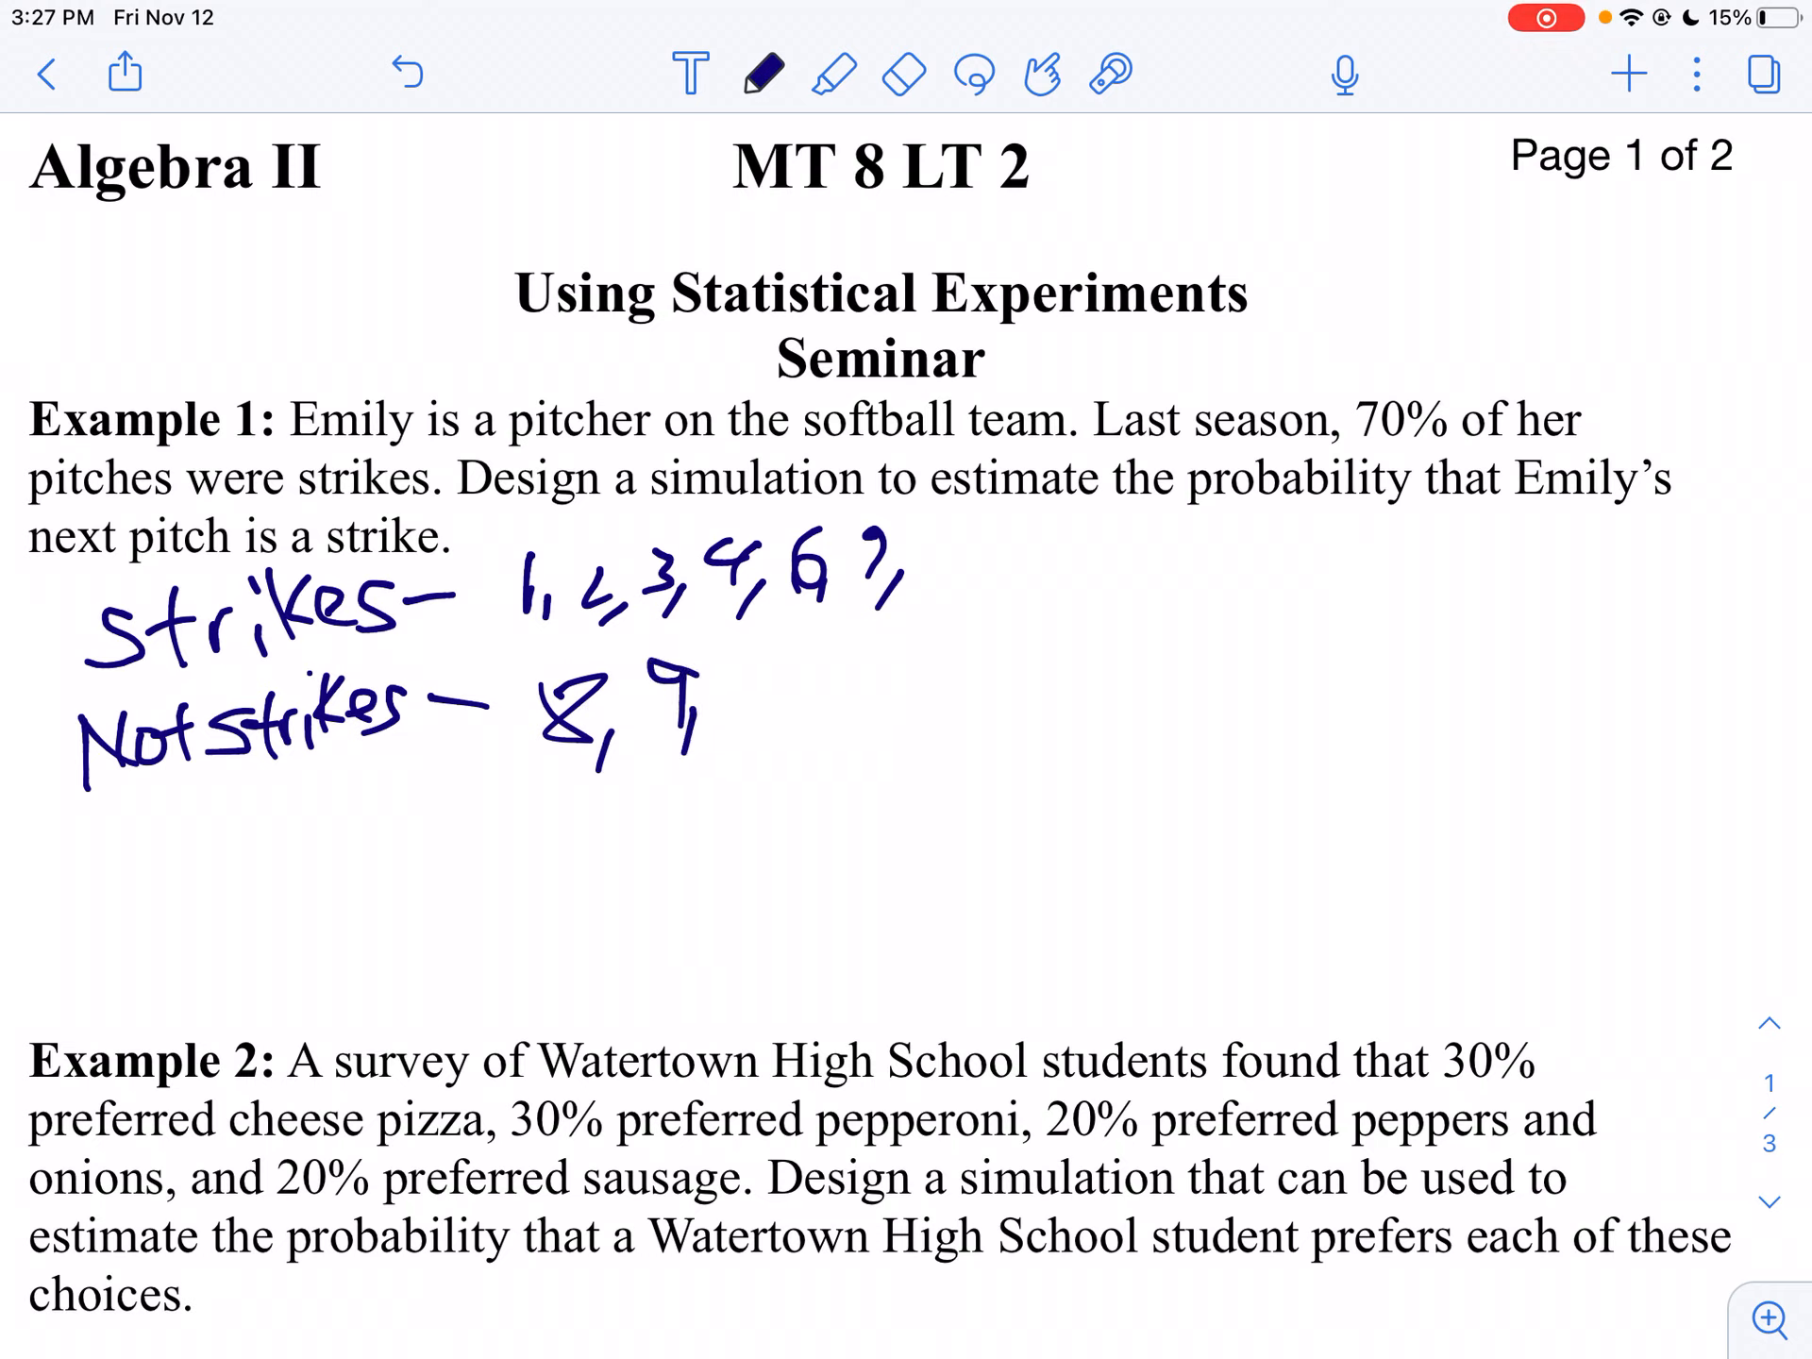
left_click_drag(764, 663, 767, 660)
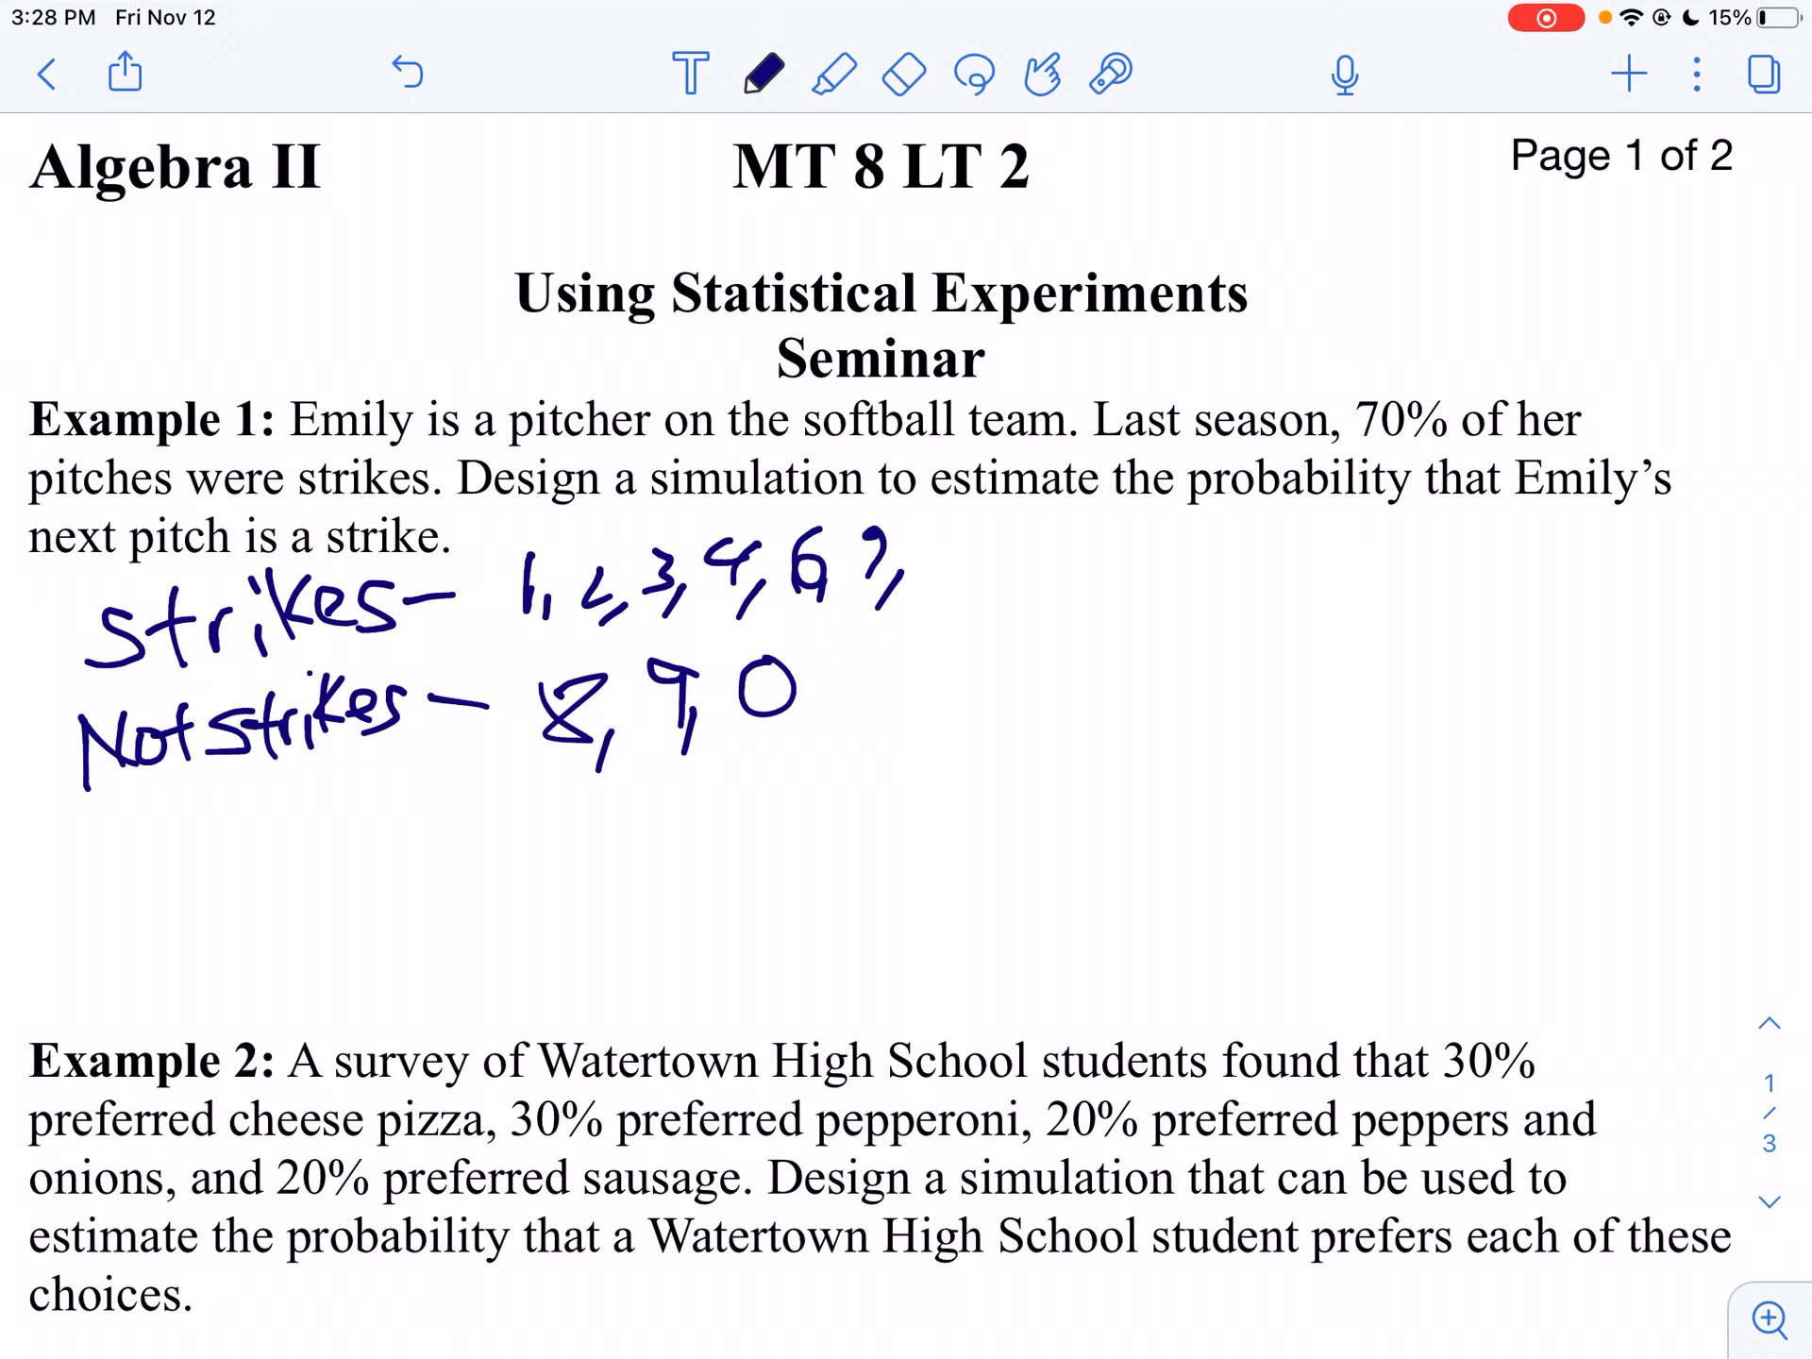
- Scroll down to Example 2 and 3 with the hand tool, point with the laser, then resume the pen
left_click(1042, 75)
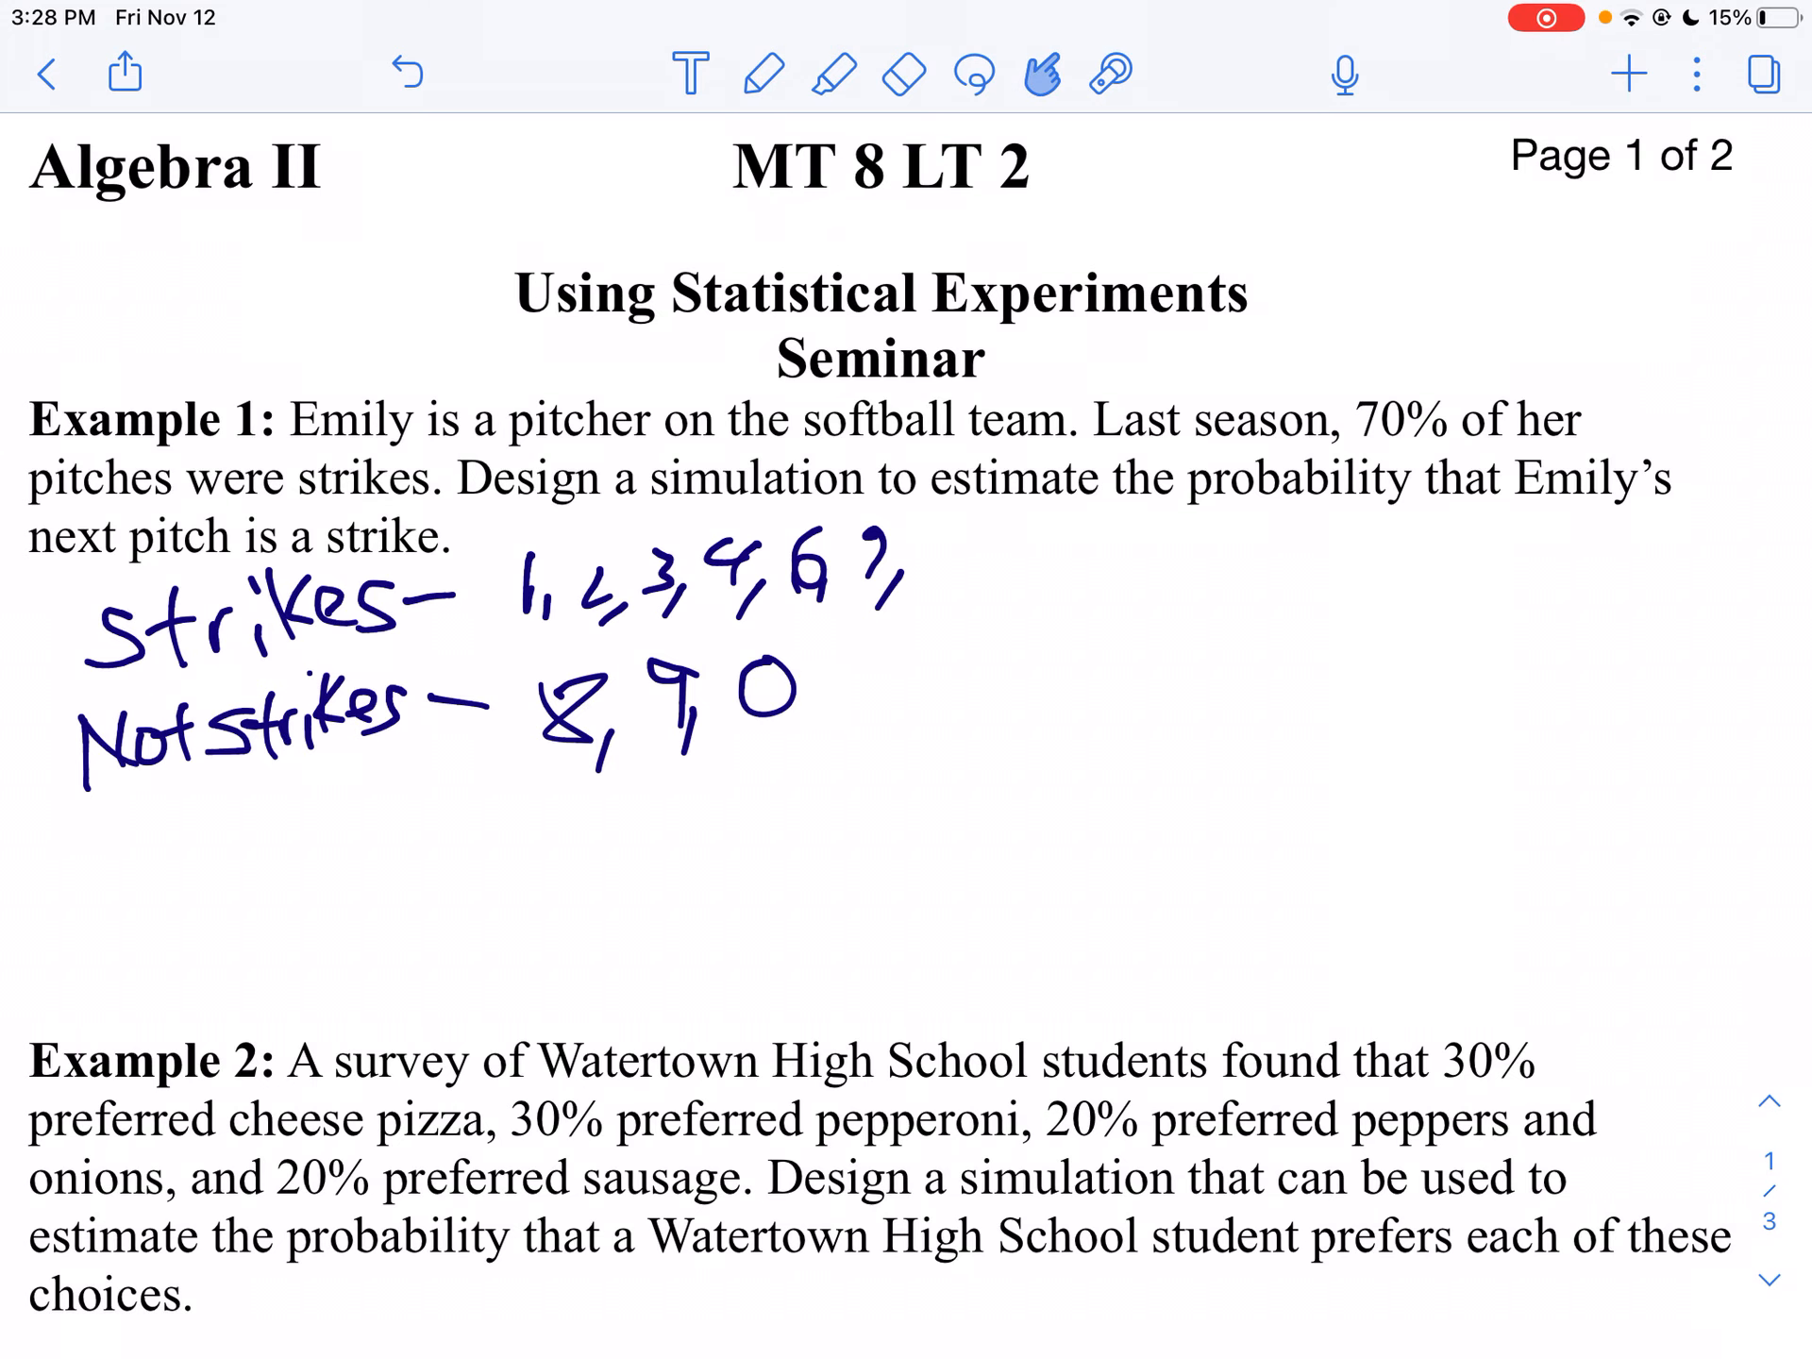
scroll(906, 736, "down", 5)
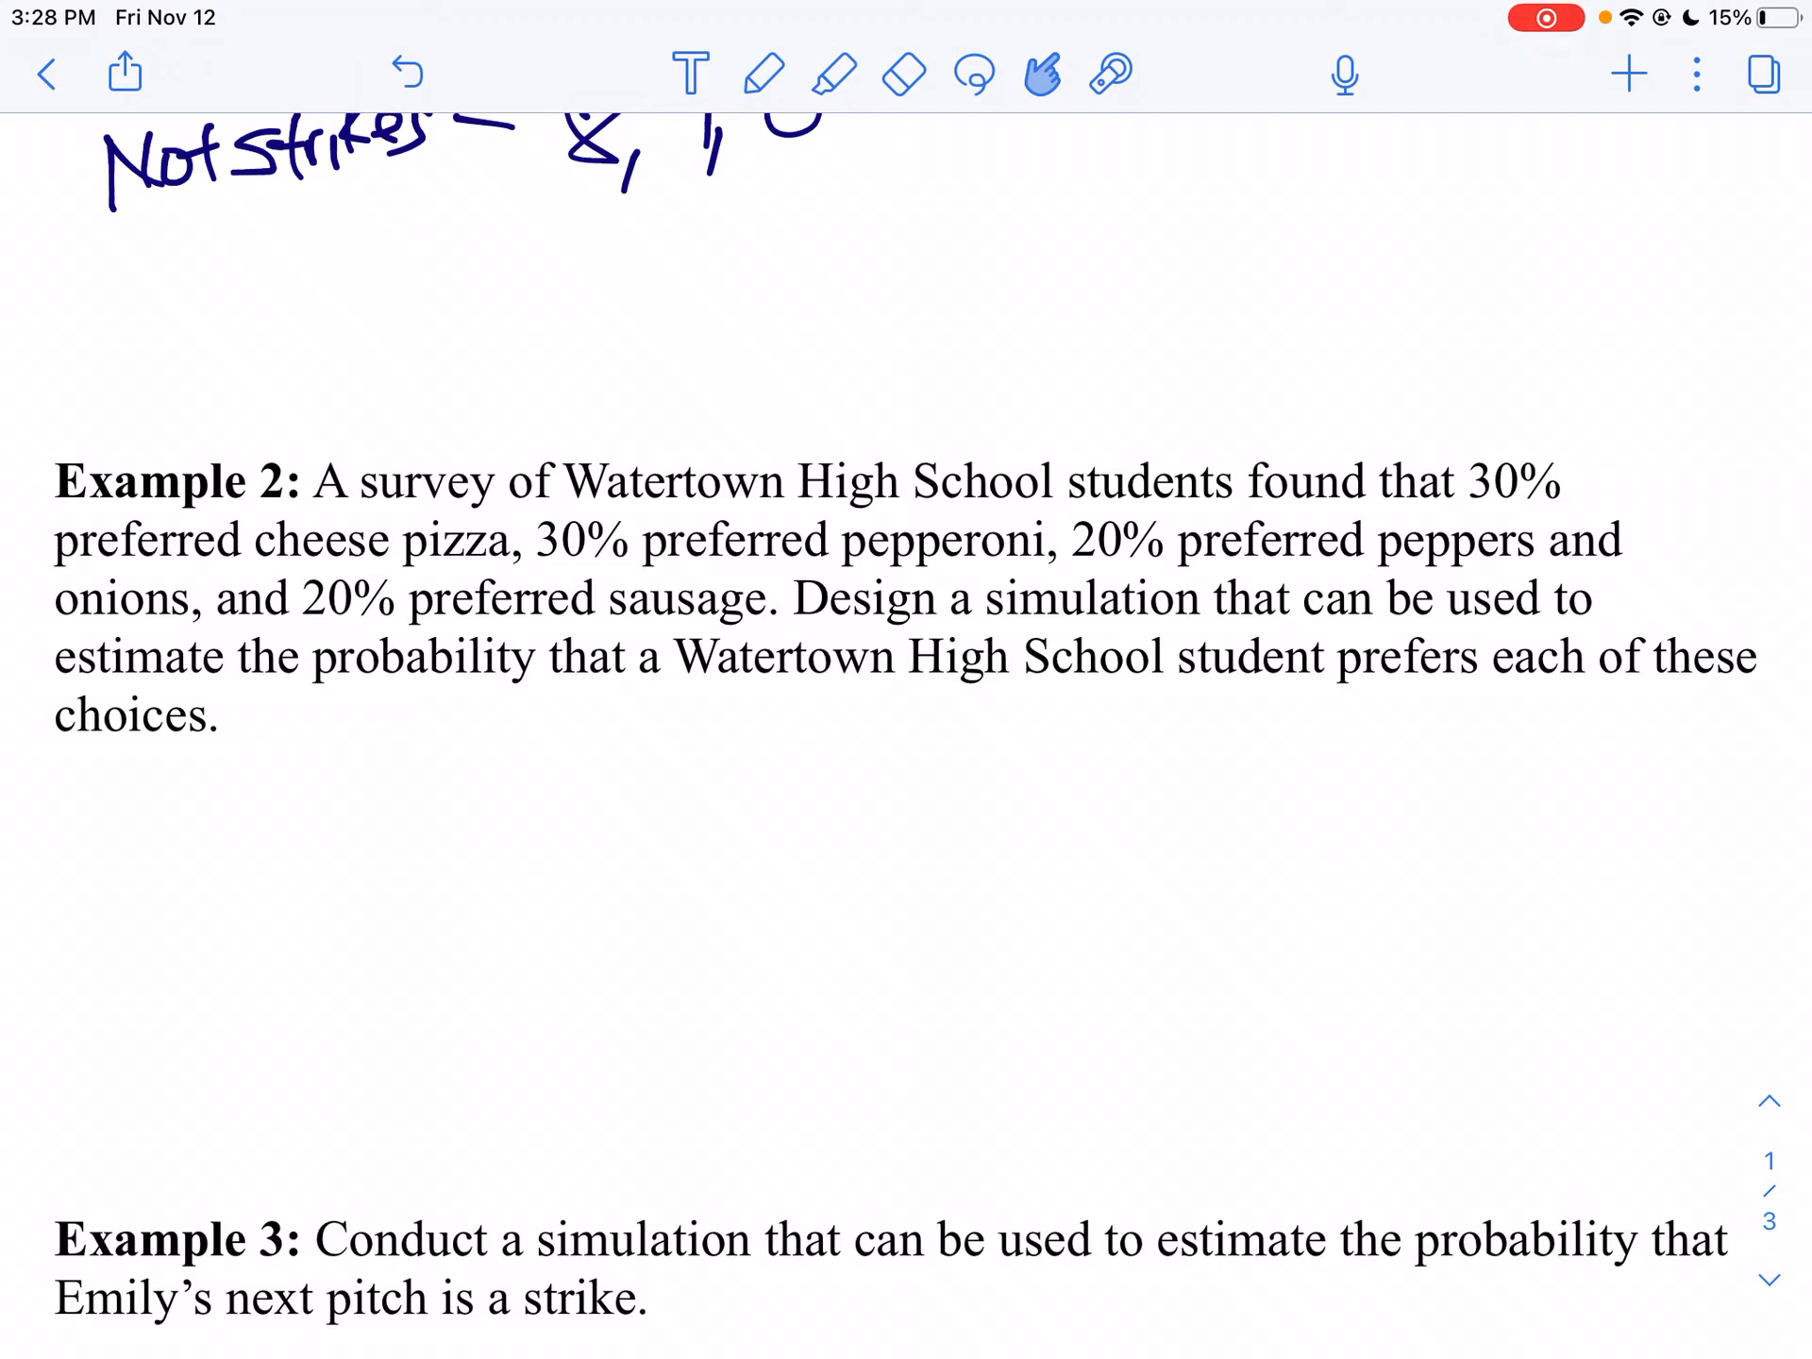
left_click(1112, 74)
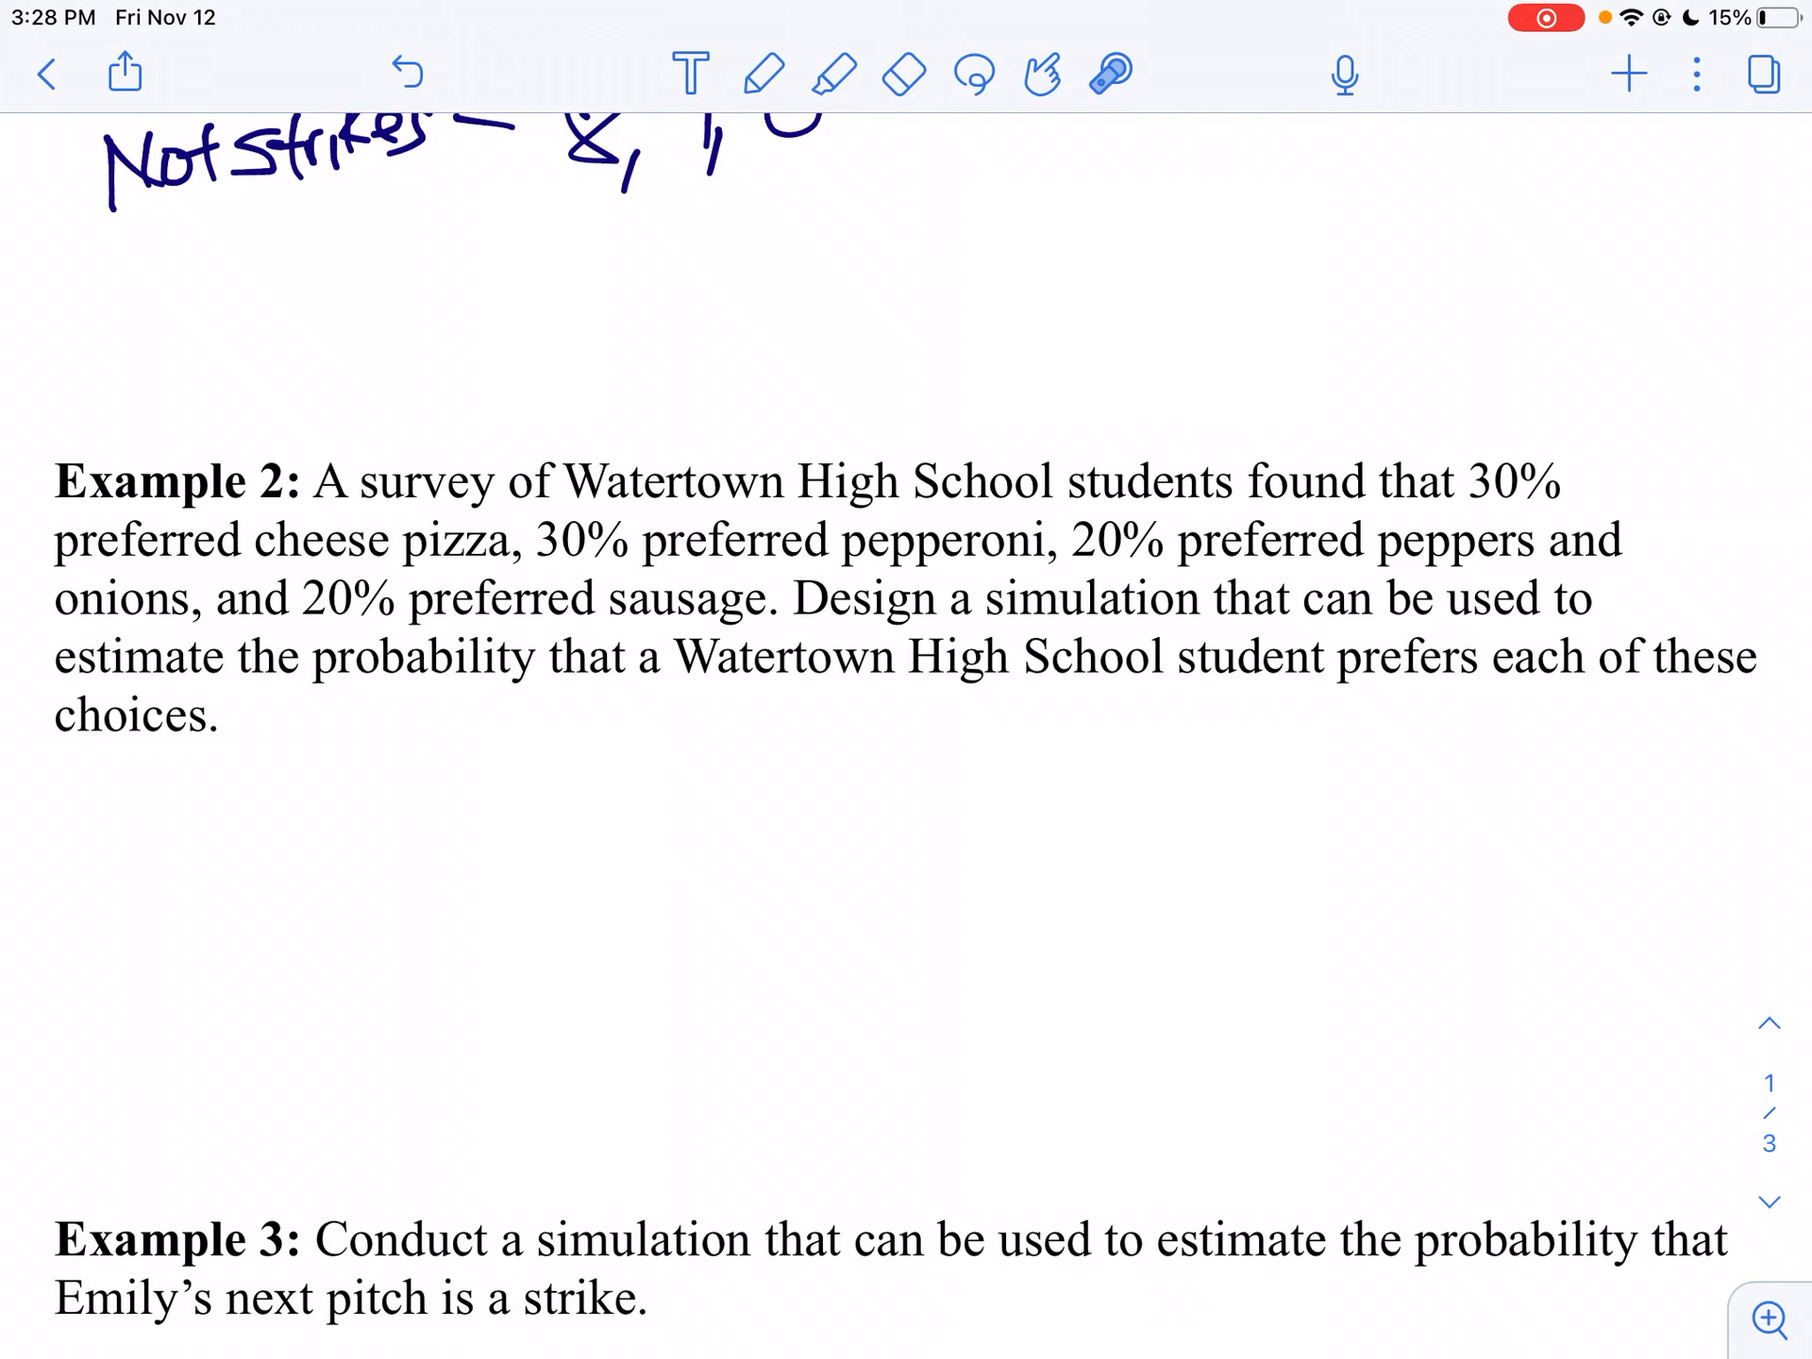
left_click(764, 72)
- Handwrite 'Cheese: 1, 2, 3' below Example 2
mouse_move(126, 786)
left_mouse_down()
mouse_move(132, 837)
mouse_move(272, 776)
mouse_move(291, 803)
mouse_move(264, 807)
mouse_move(354, 765)
mouse_move(374, 793)
left_mouse_up()
left_click(398, 771)
left_click(390, 790)
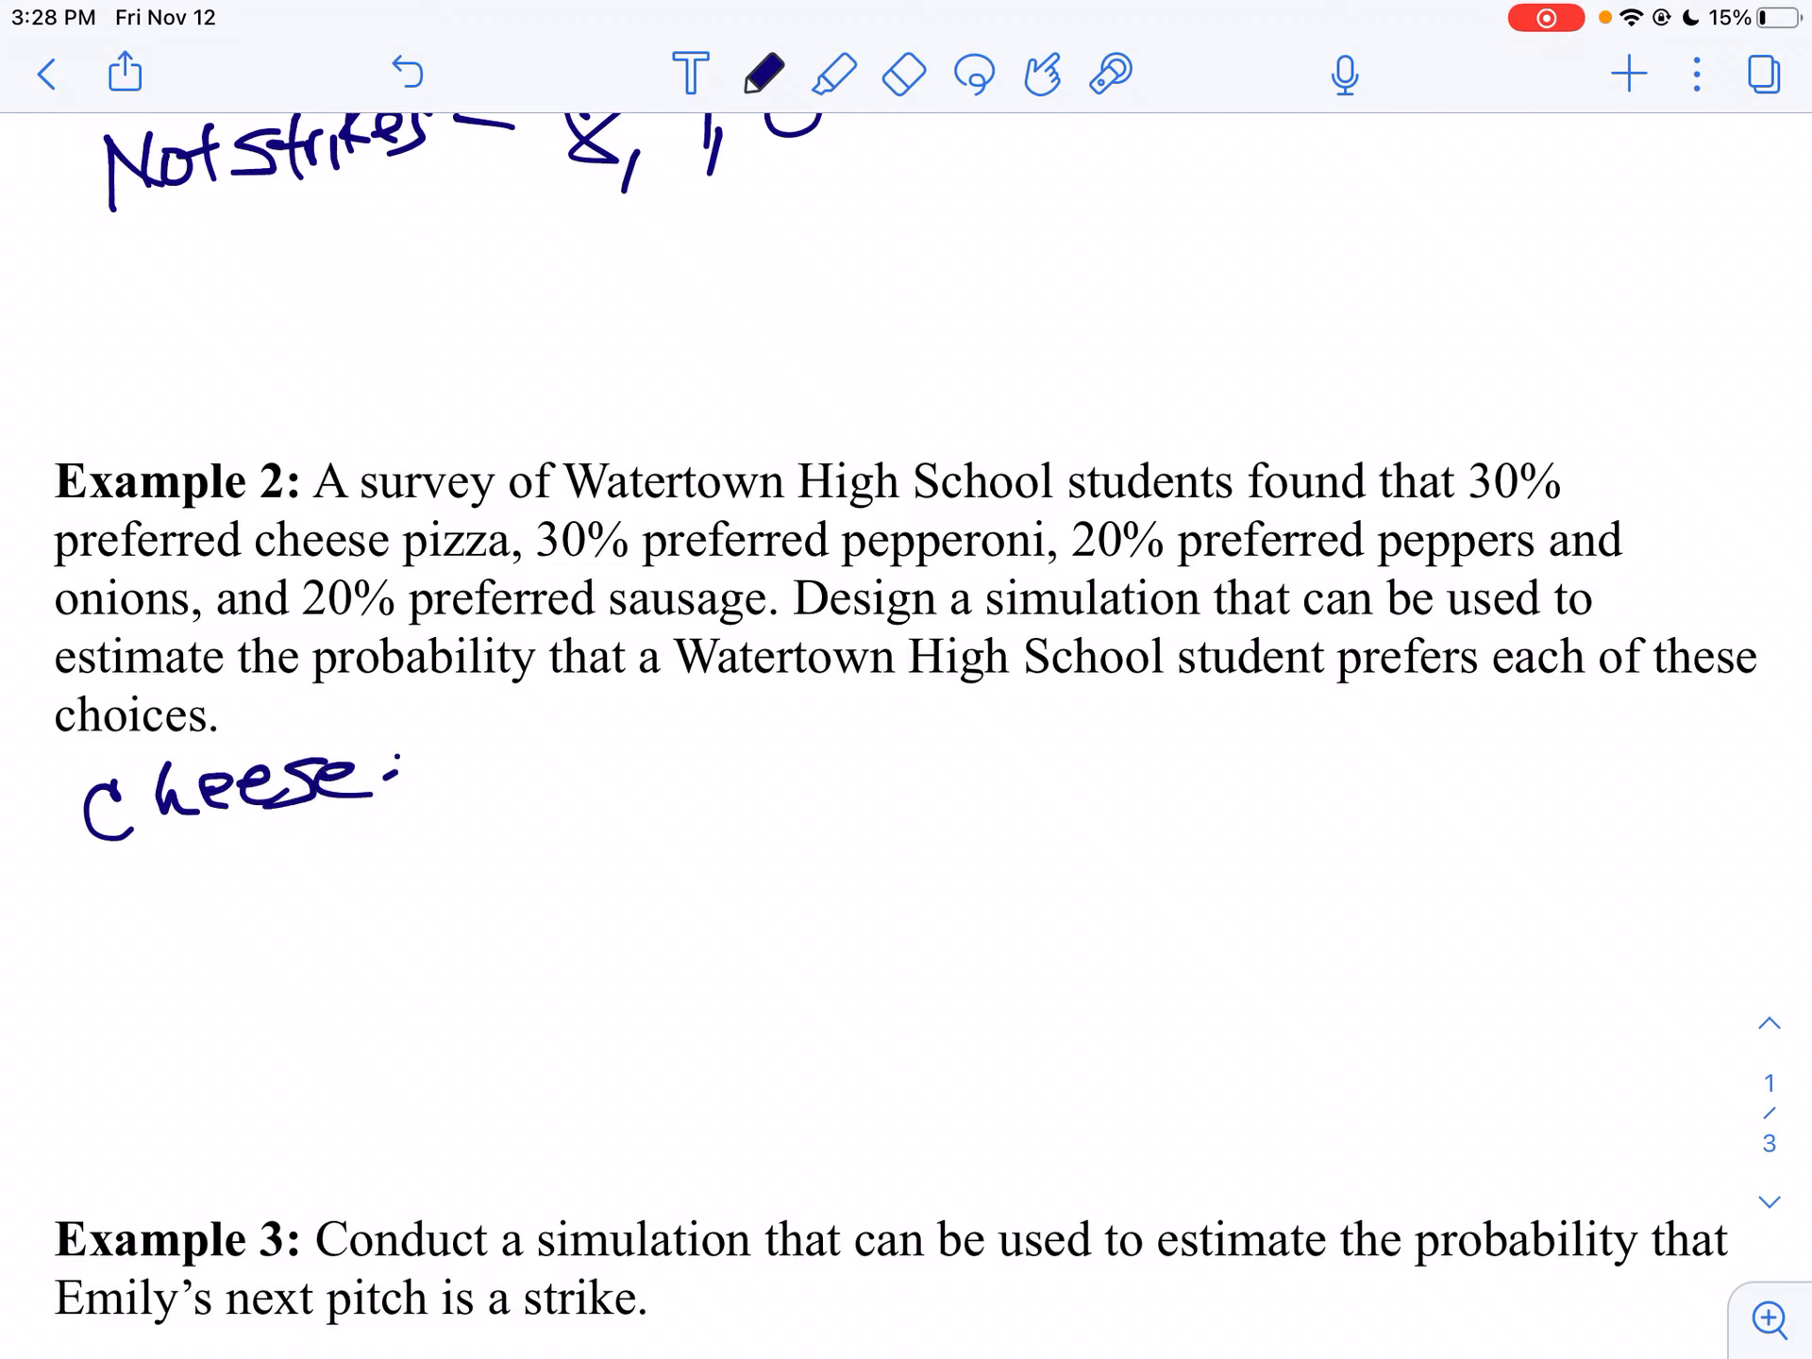
mouse_move(436, 720)
left_mouse_down()
mouse_move(442, 776)
mouse_move(533, 750)
left_mouse_up()
left_click_drag(499, 764, 549, 748)
mouse_move(533, 737)
left_mouse_down()
mouse_move(527, 780)
mouse_move(617, 716)
mouse_move(595, 757)
left_mouse_up()
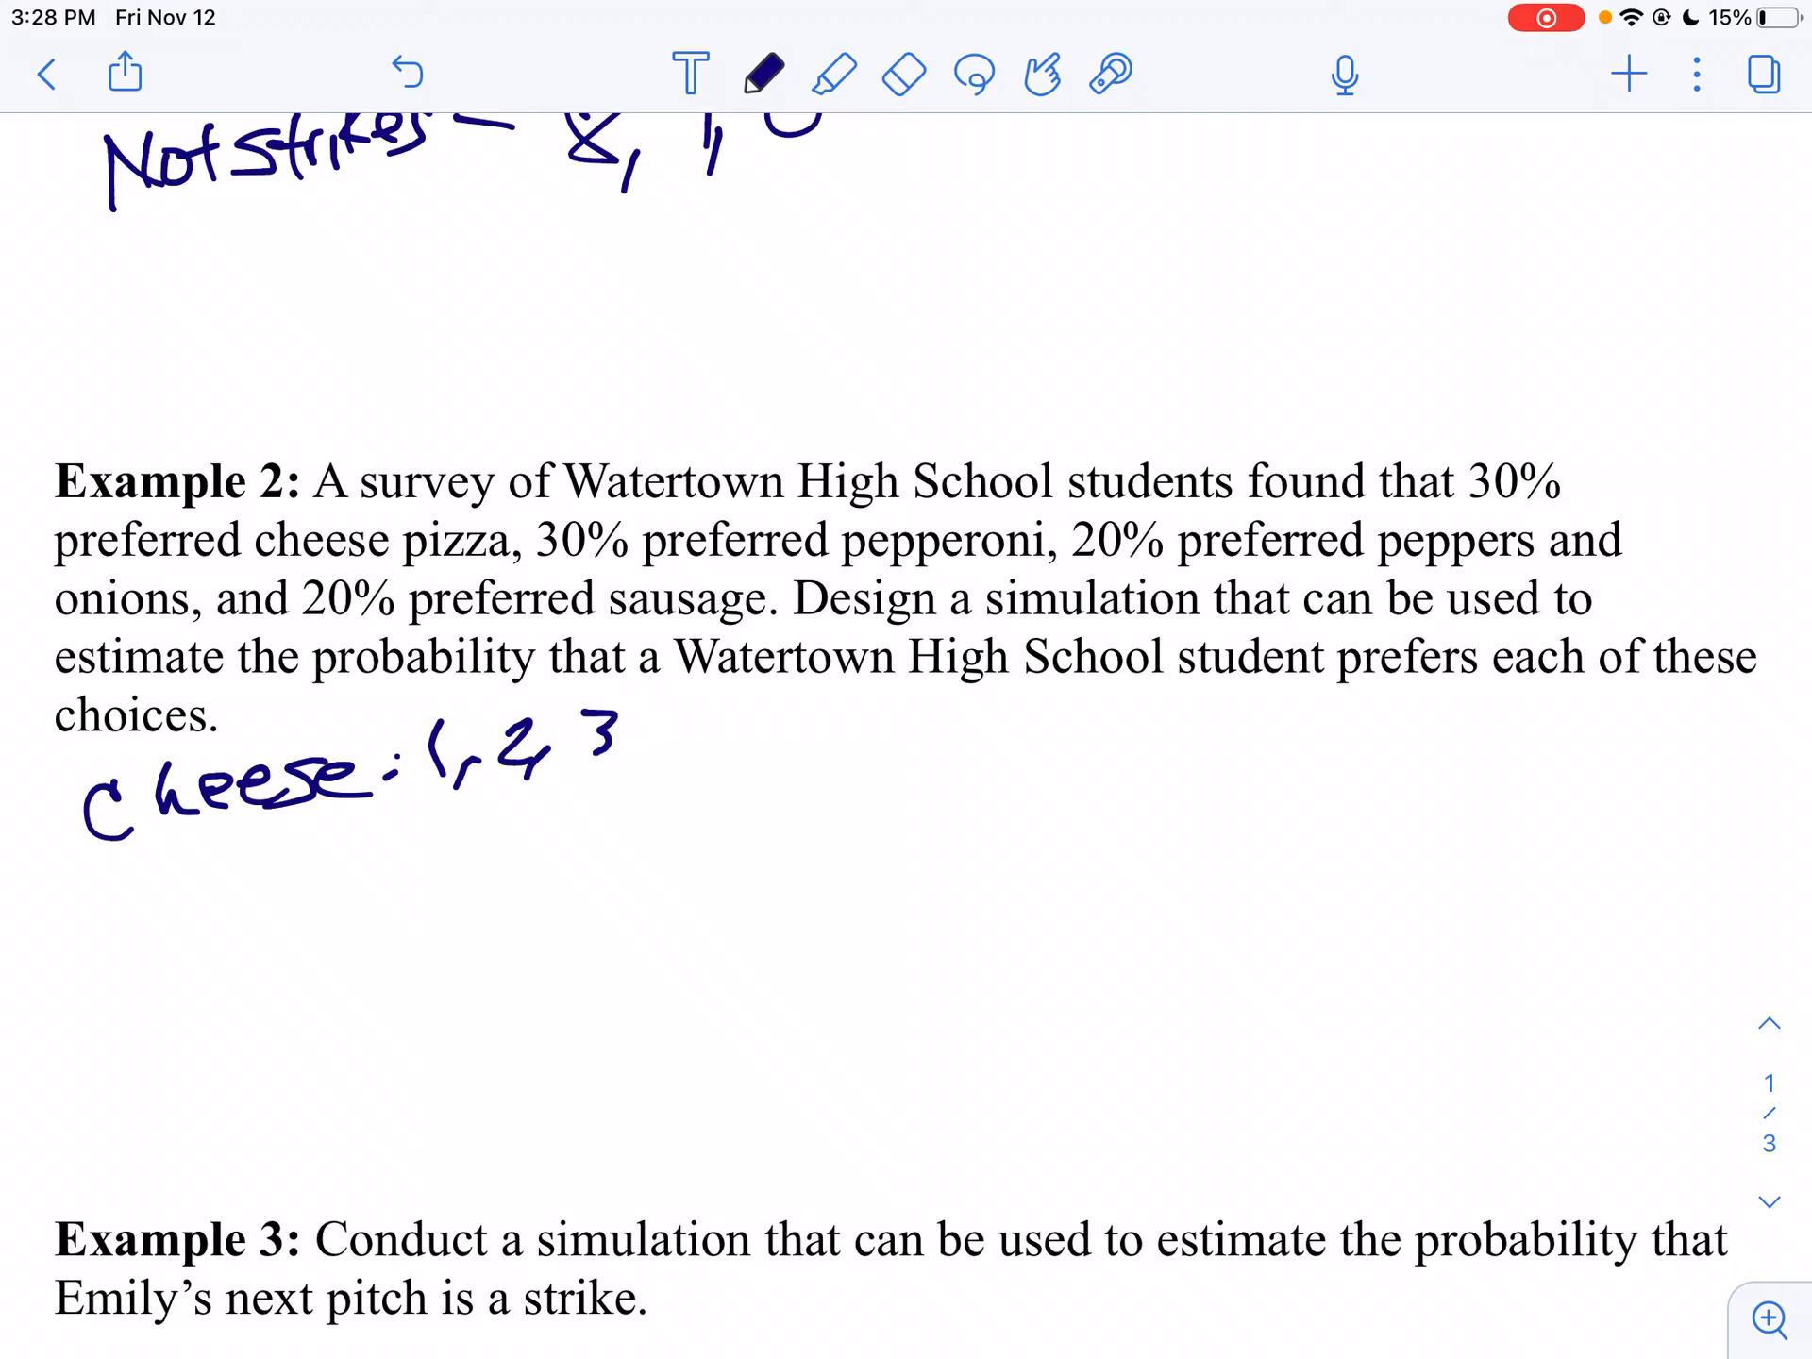
- Handwrite 'Pepperoni: 4, 5, 6', undoing a misspelled letter along the way
left_click_drag(95, 875, 102, 955)
left_click_drag(94, 880, 165, 918)
mouse_move(171, 897)
left_mouse_down()
mouse_move(173, 929)
mouse_move(241, 888)
mouse_move(232, 907)
left_mouse_up()
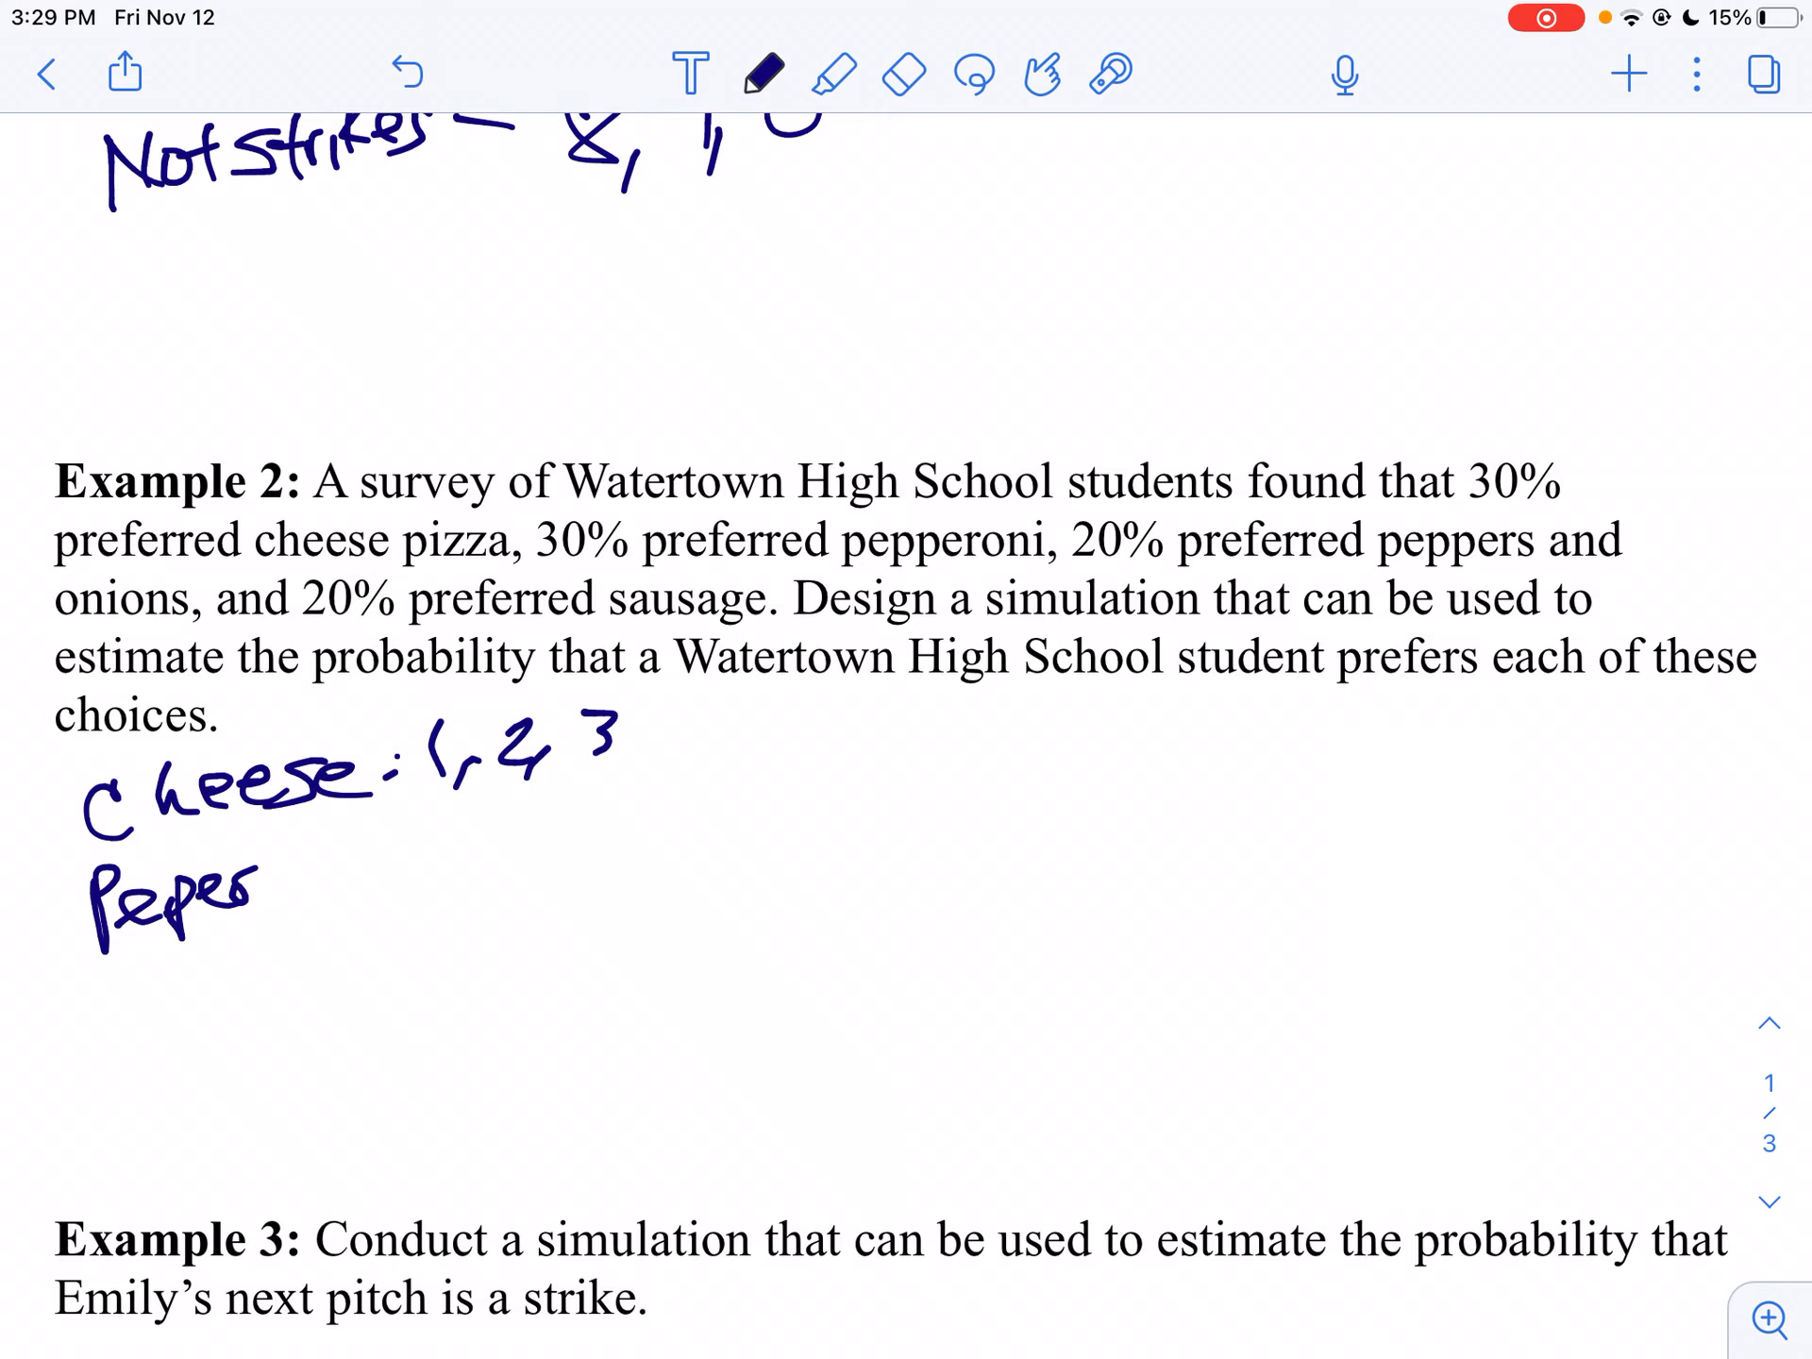
key("ctrl+z")
key("ctrl+z")
mouse_move(208, 877)
left_mouse_down()
mouse_move(208, 946)
mouse_move(215, 906)
mouse_move(269, 900)
mouse_move(289, 867)
mouse_move(357, 861)
mouse_move(379, 896)
left_mouse_up()
left_click_drag(390, 867, 396, 907)
left_click(423, 847)
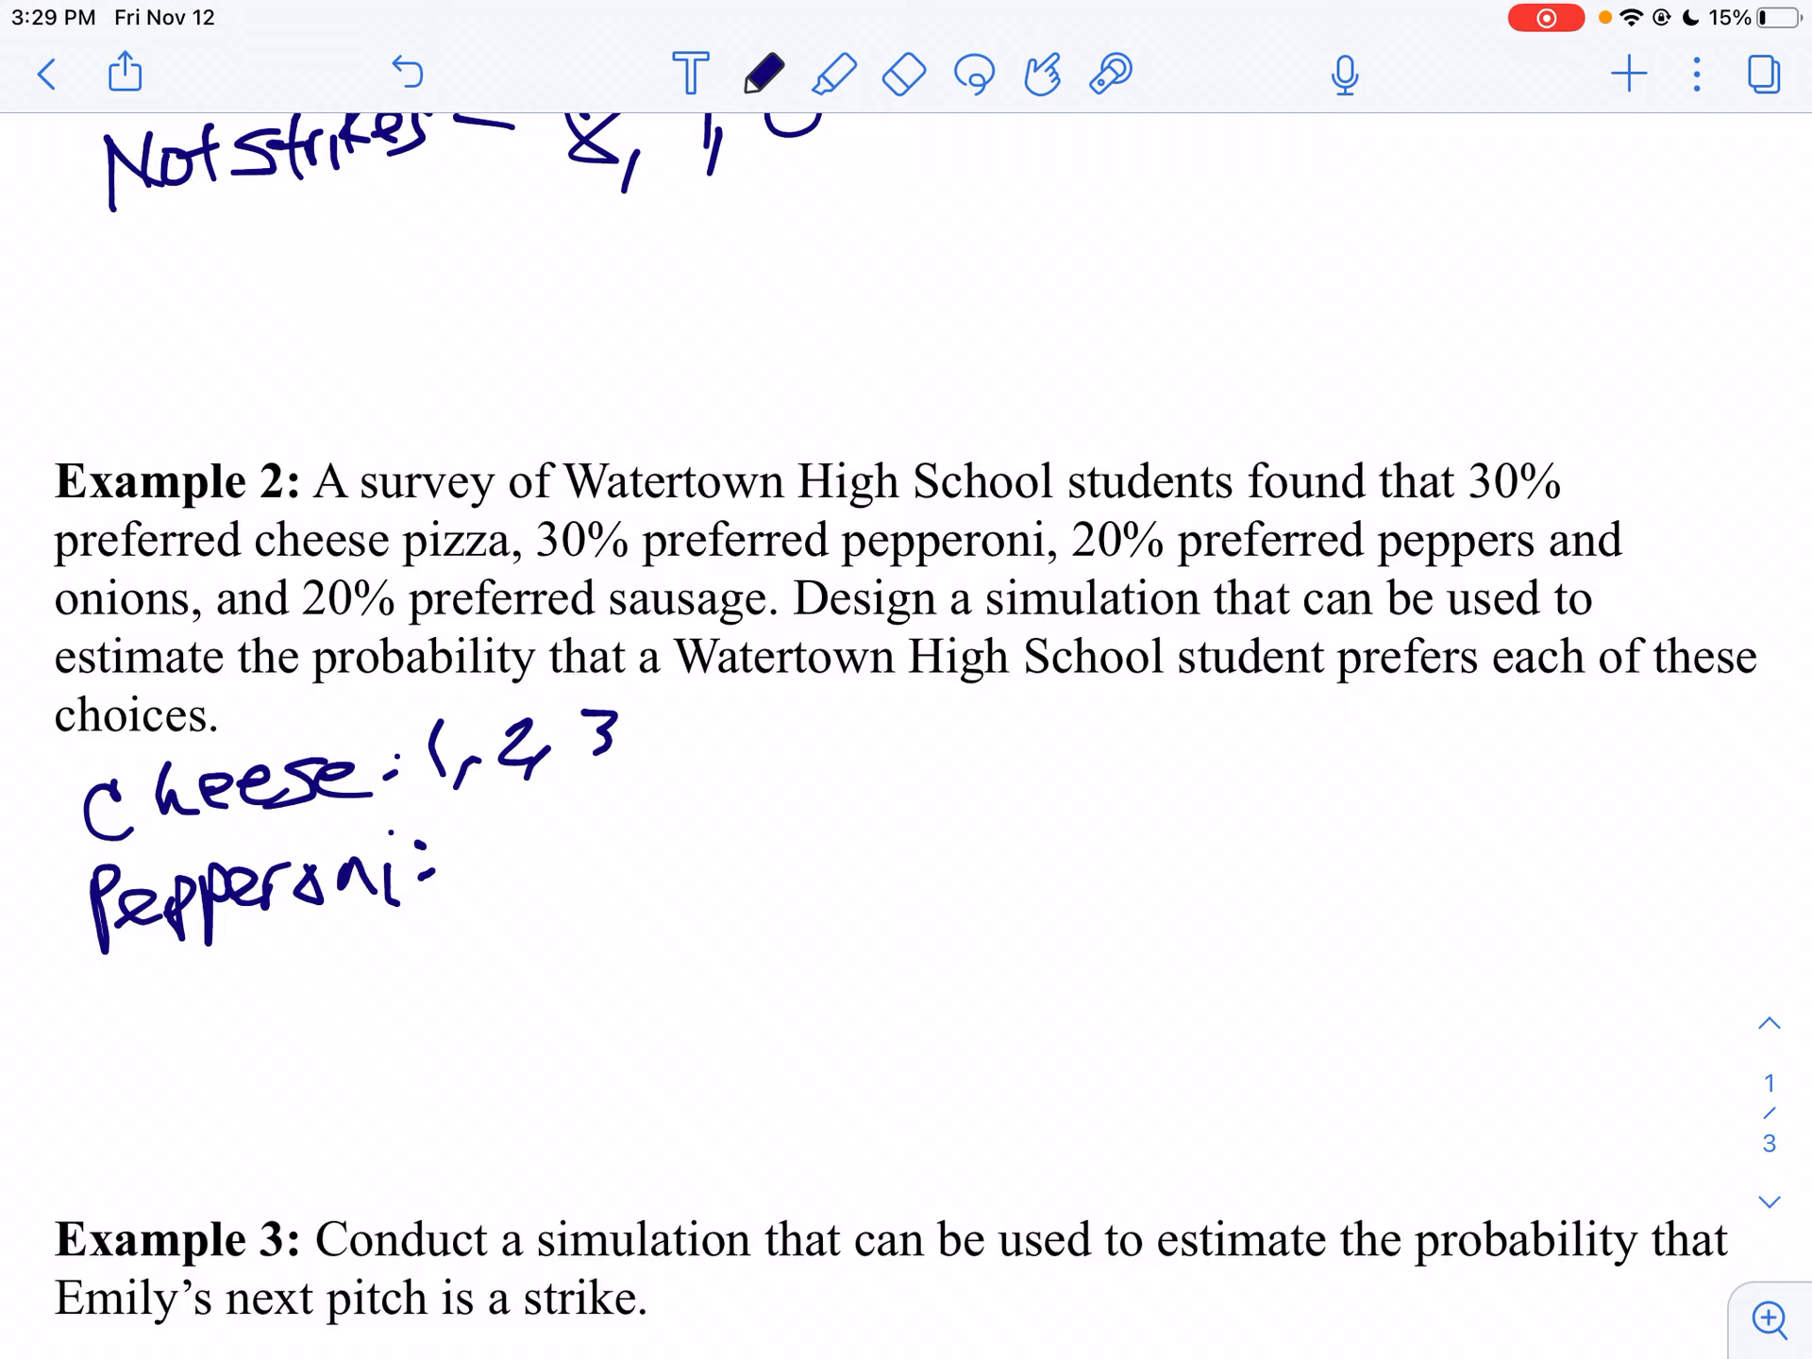
left_click_drag(496, 817, 527, 893)
left_click_drag(545, 875, 539, 912)
mouse_move(588, 816)
left_mouse_down()
mouse_move(589, 868)
mouse_move(624, 801)
mouse_move(616, 883)
left_mouse_up()
mouse_move(674, 777)
left_mouse_down()
mouse_move(658, 838)
mouse_move(662, 821)
left_mouse_up()
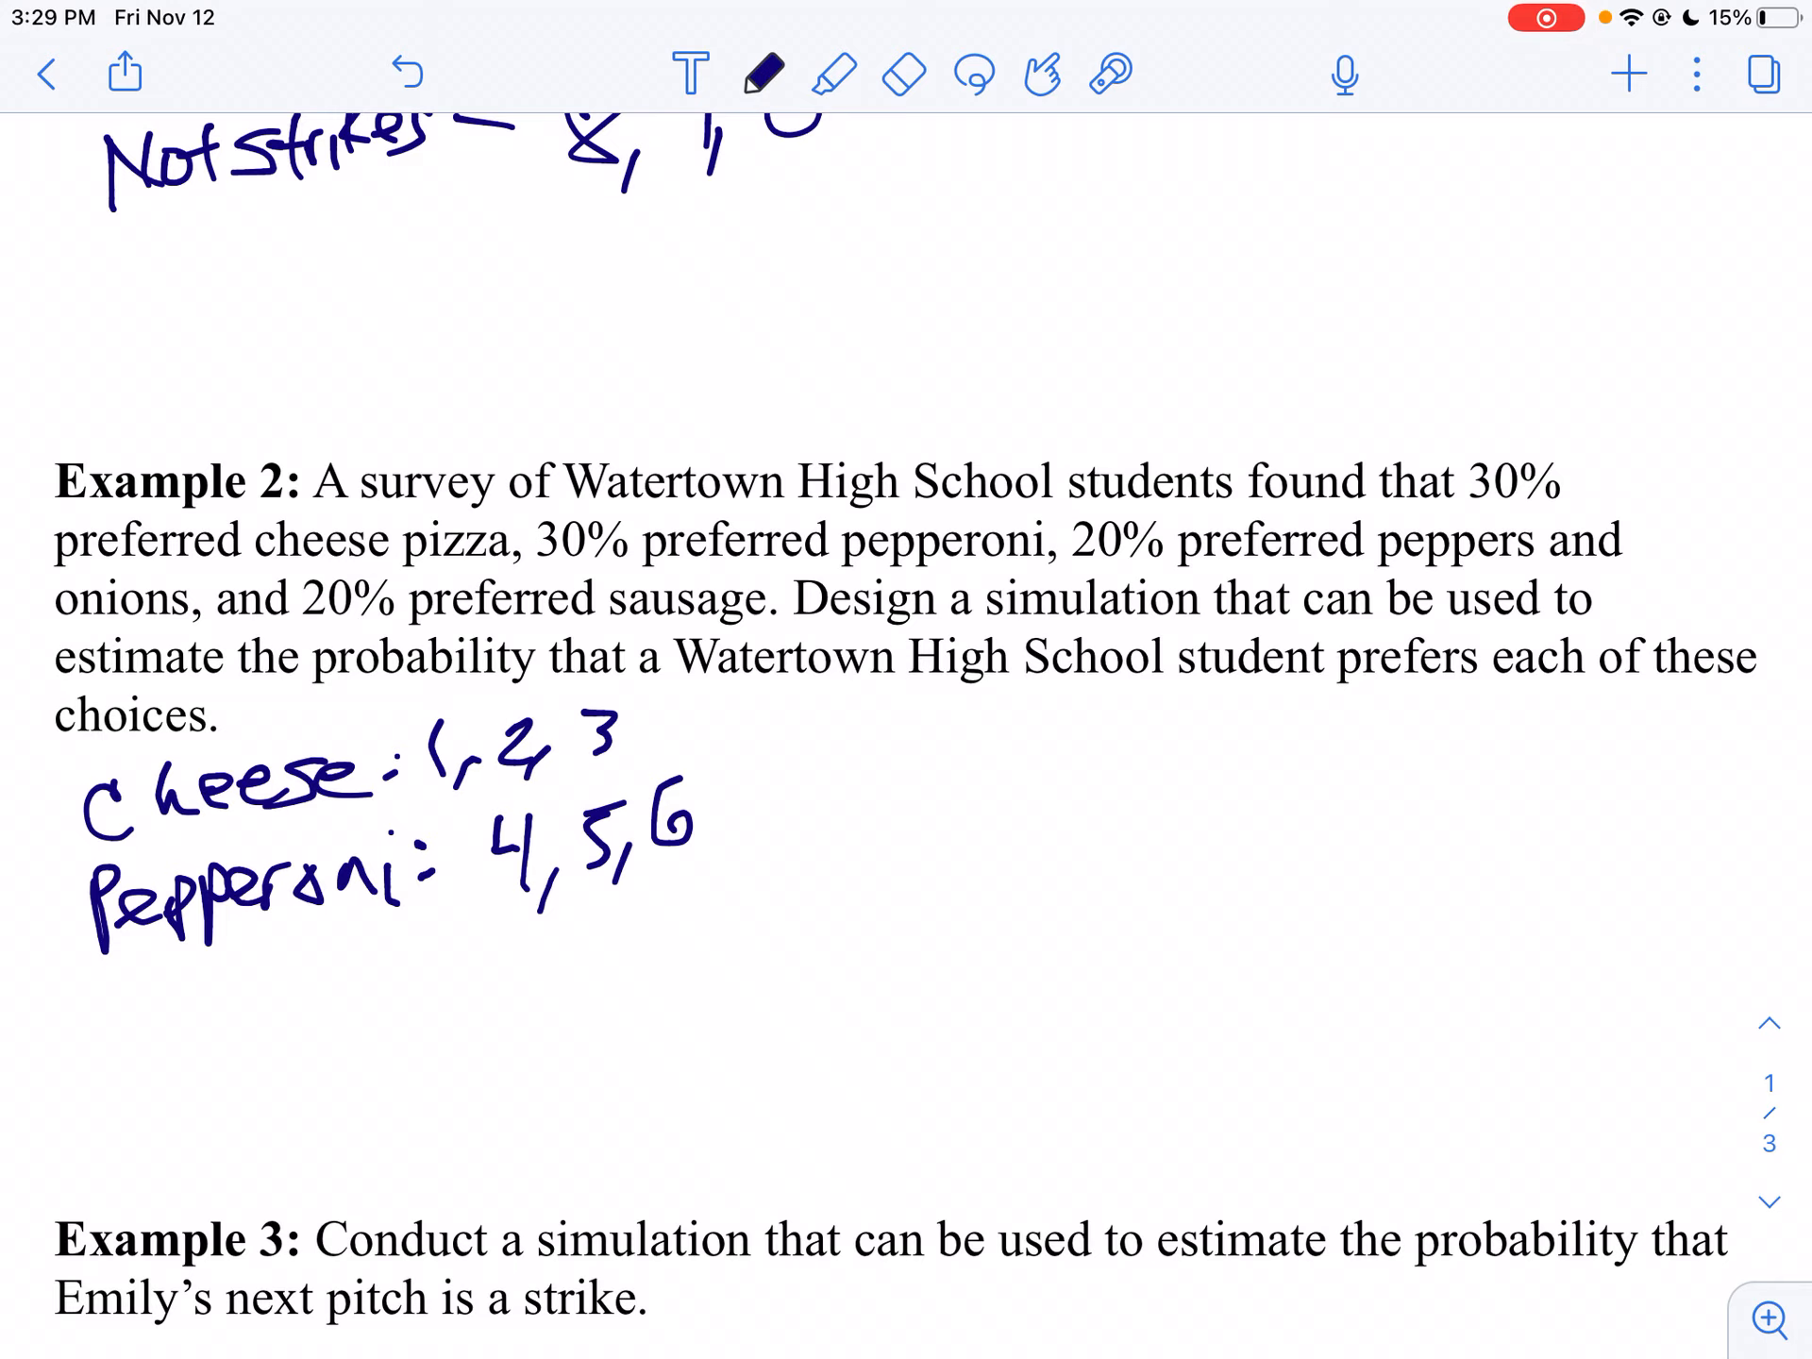
- Handwrite 'Peppers & Onions: 7, 8' on the next line
mouse_move(87, 1004)
left_mouse_down()
mouse_move(91, 1042)
mouse_move(97, 1026)
mouse_move(147, 1035)
mouse_move(161, 1059)
left_mouse_up()
mouse_move(158, 1003)
left_mouse_down()
mouse_move(158, 1032)
mouse_move(187, 1045)
left_mouse_up()
mouse_move(191, 995)
left_mouse_down()
mouse_move(204, 1023)
mouse_move(227, 1011)
left_mouse_up()
mouse_move(213, 997)
left_mouse_down()
mouse_move(242, 1028)
mouse_move(266, 1002)
mouse_move(346, 1013)
left_mouse_up()
left_click_drag(341, 955, 324, 1006)
left_click_drag(417, 963, 420, 992)
mouse_move(437, 966)
left_mouse_down()
mouse_move(483, 1003)
mouse_move(512, 991)
left_mouse_up()
left_click_drag(510, 958, 547, 991)
left_click(602, 953)
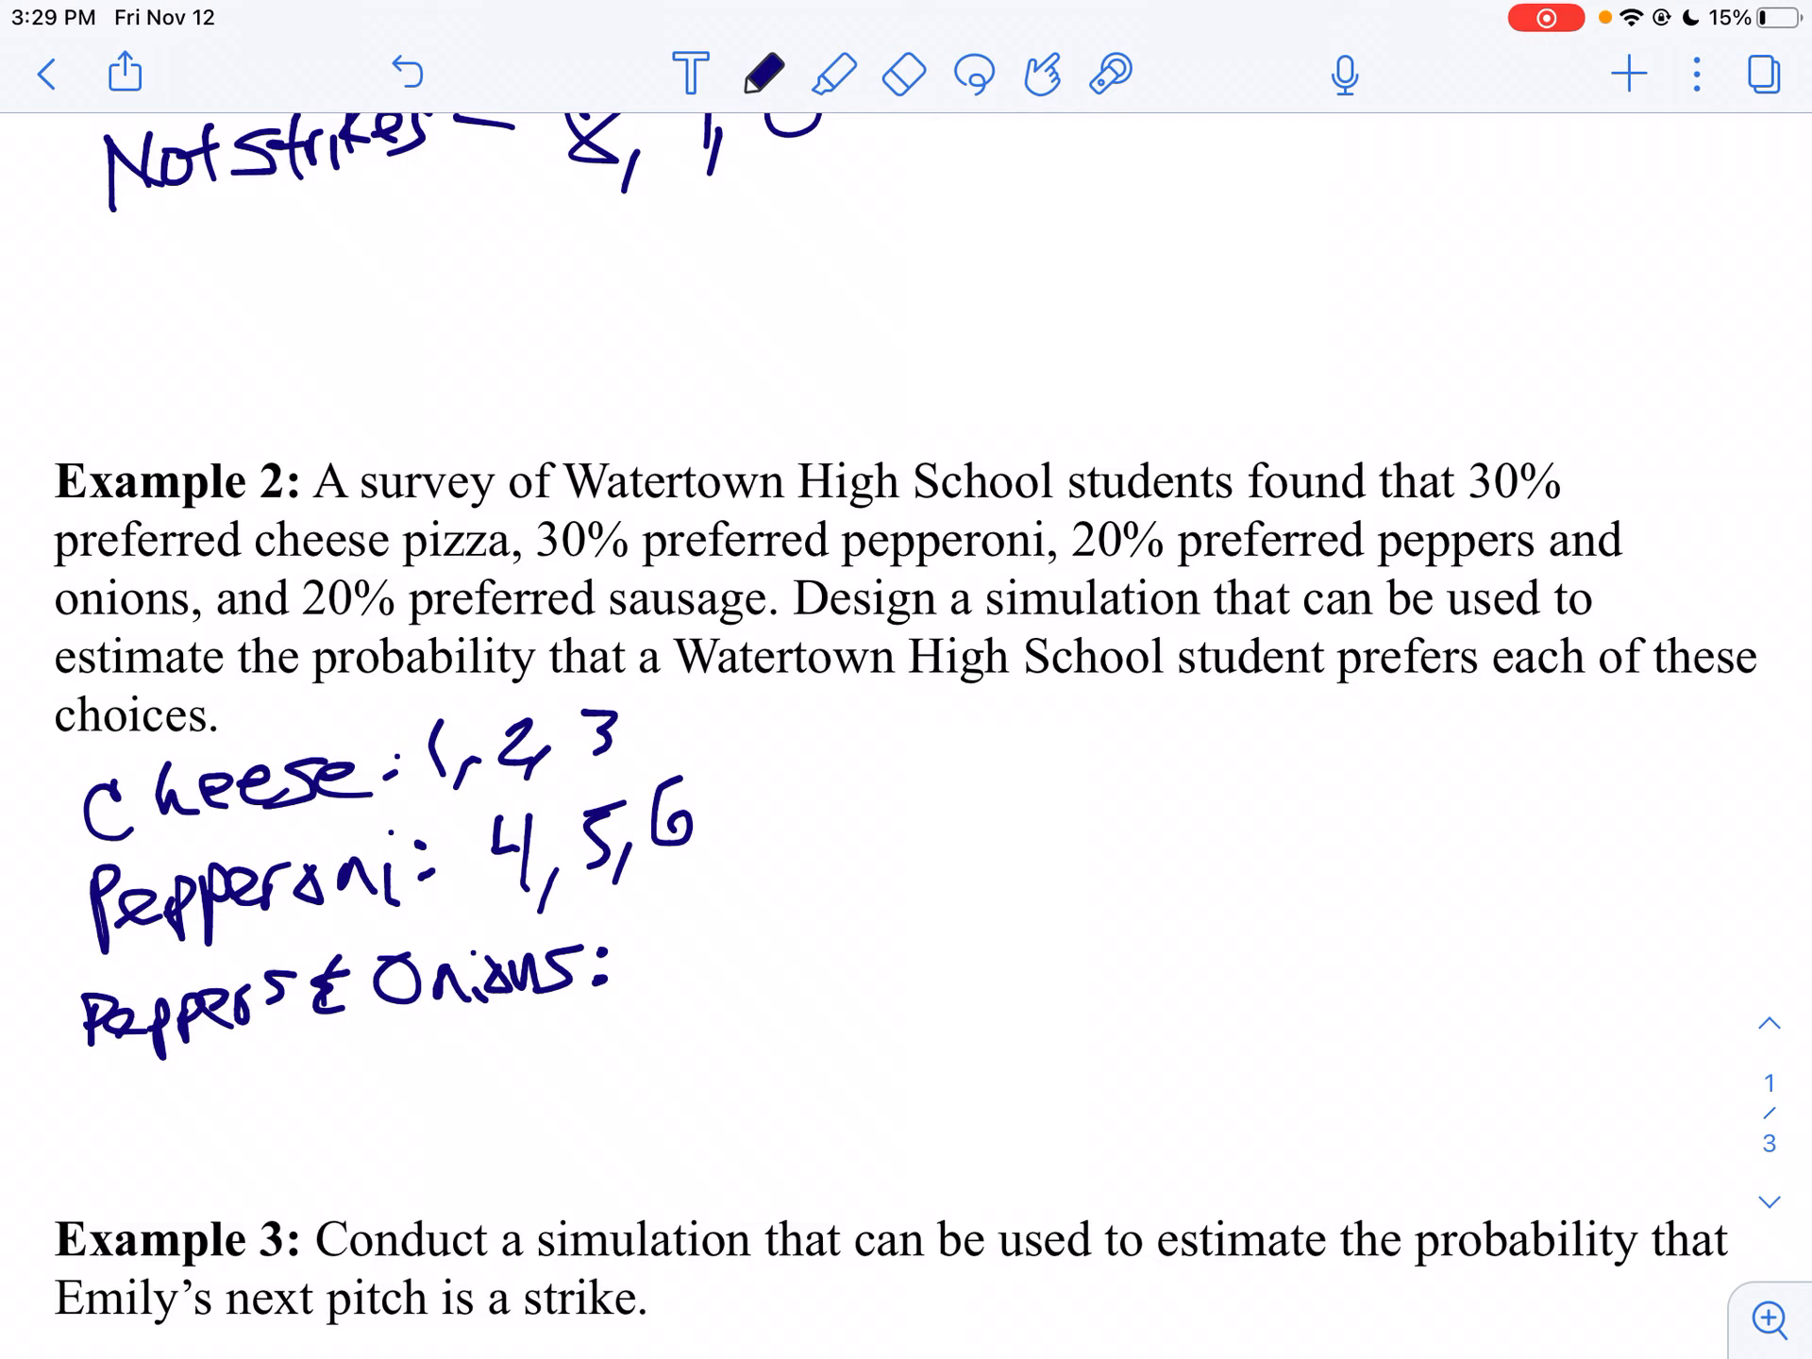
mouse_move(679, 940)
left_mouse_down()
mouse_move(729, 957)
mouse_move(737, 990)
left_mouse_up()
mouse_move(827, 895)
left_mouse_down()
mouse_move(780, 909)
mouse_move(813, 953)
left_mouse_up()
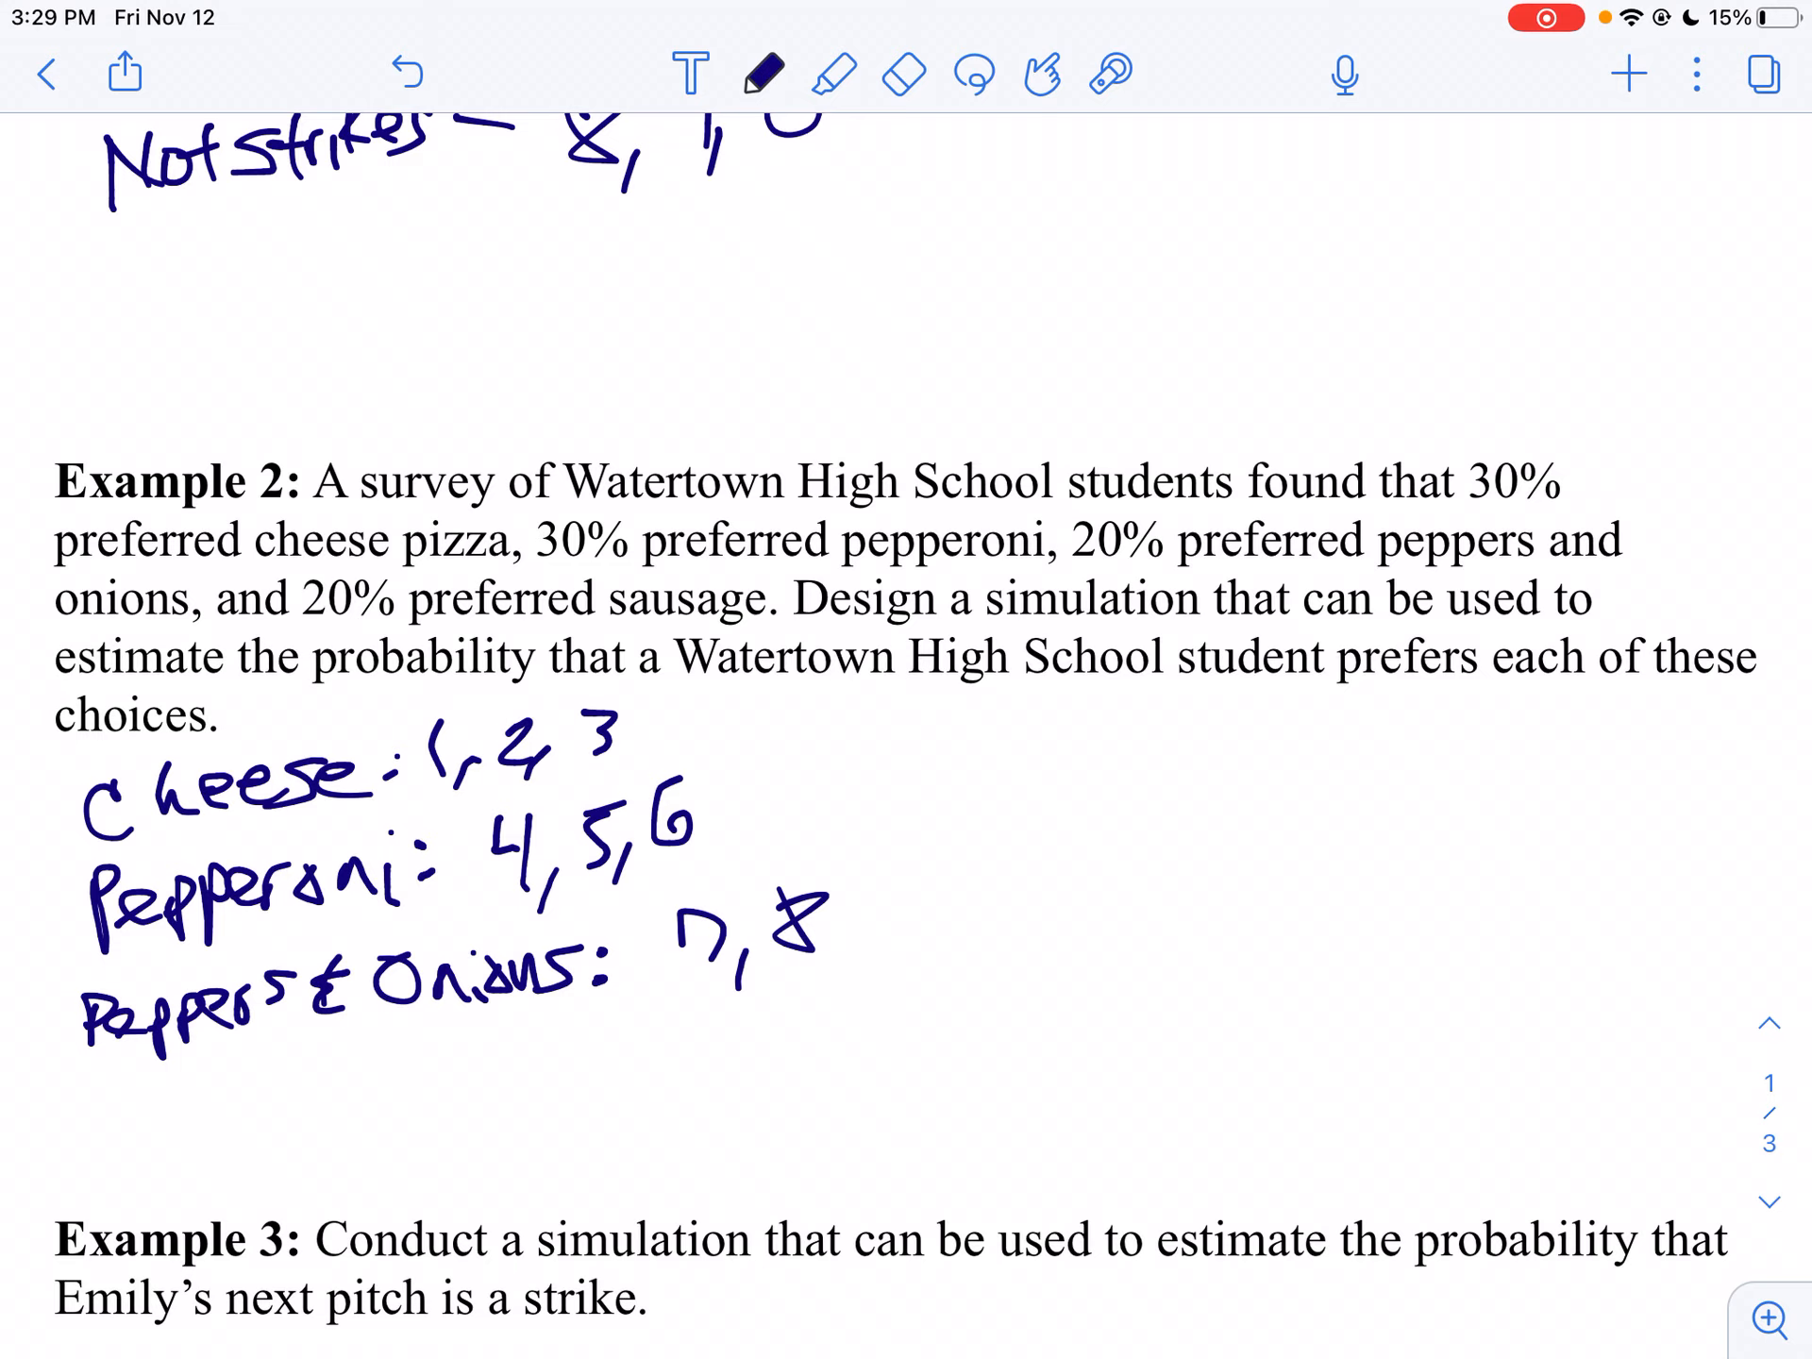
- Handwrite 'Sausage: 9 & 0', correcting a 7 into the 9
left_click(103, 1100)
mouse_move(131, 1133)
left_mouse_down()
mouse_move(280, 1090)
mouse_move(368, 1094)
mouse_move(334, 1142)
mouse_move(426, 1118)
left_mouse_up()
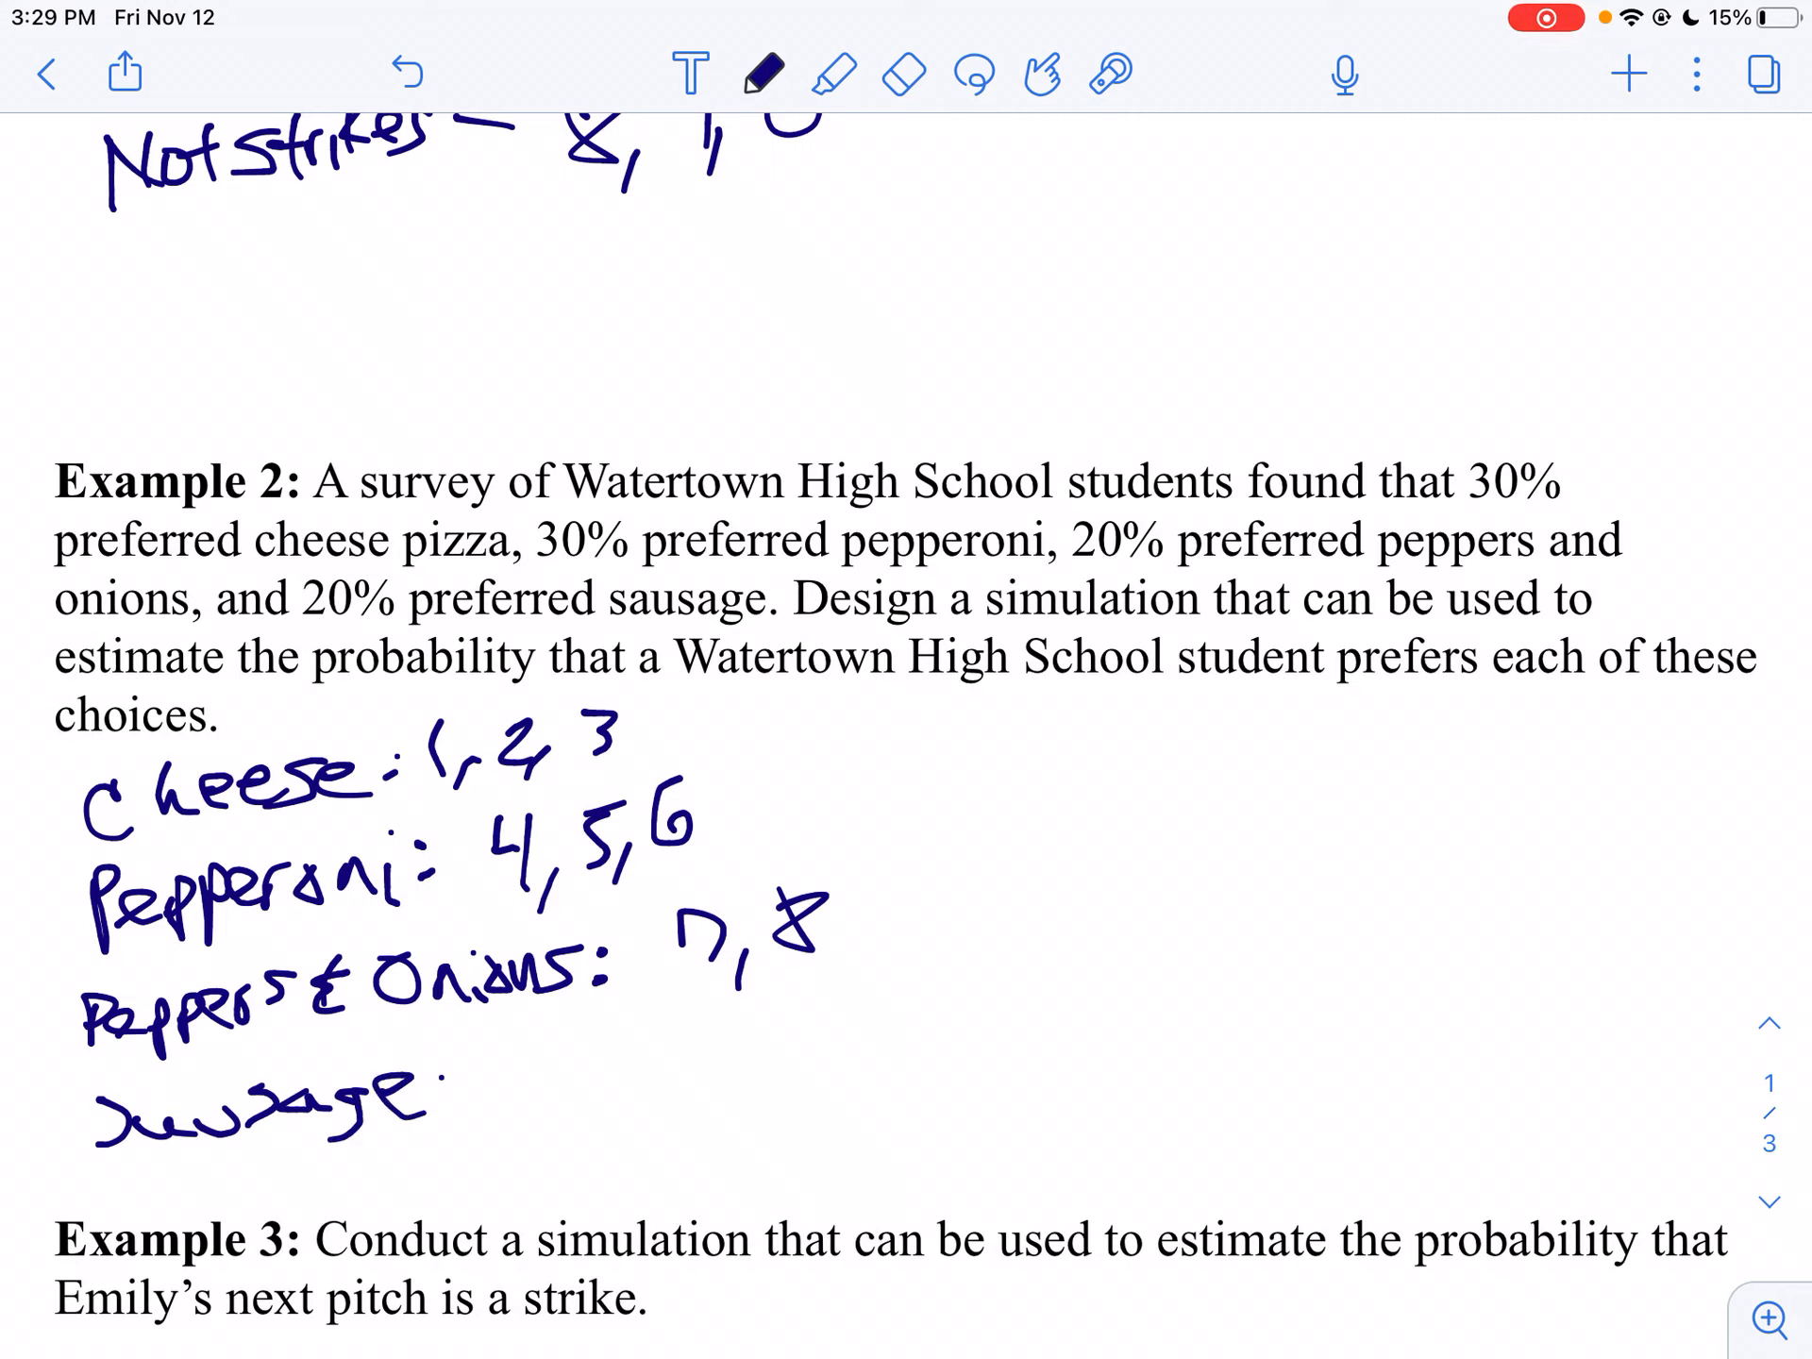
mouse_move(503, 1053)
left_mouse_down()
mouse_move(535, 1101)
mouse_move(634, 1079)
mouse_move(609, 1074)
mouse_move(691, 1026)
left_mouse_up()
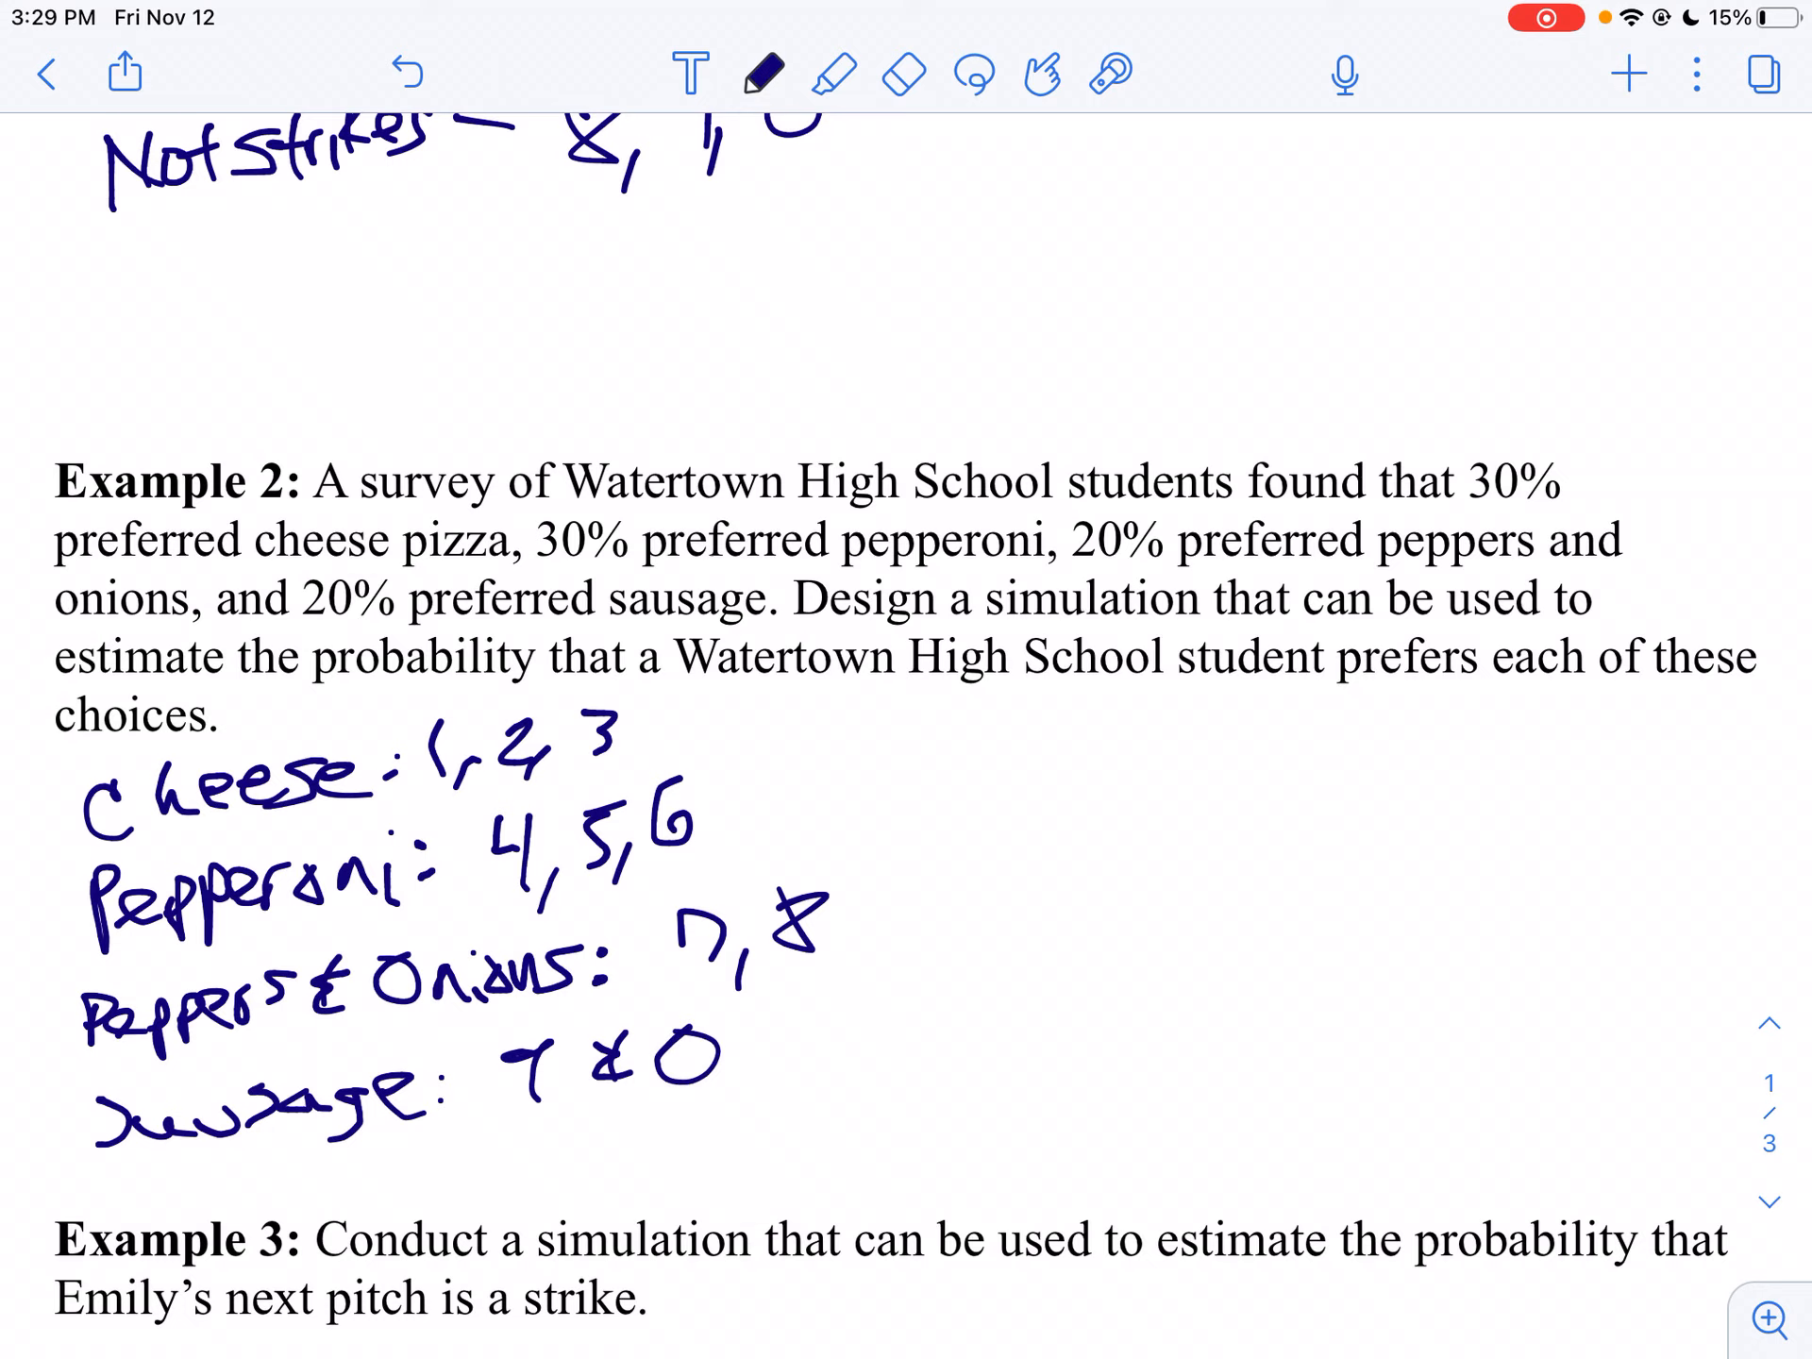
left_click_drag(545, 1043, 531, 1102)
- Switch to the hand tool to move the page up toward Example 3
left_click(1042, 75)
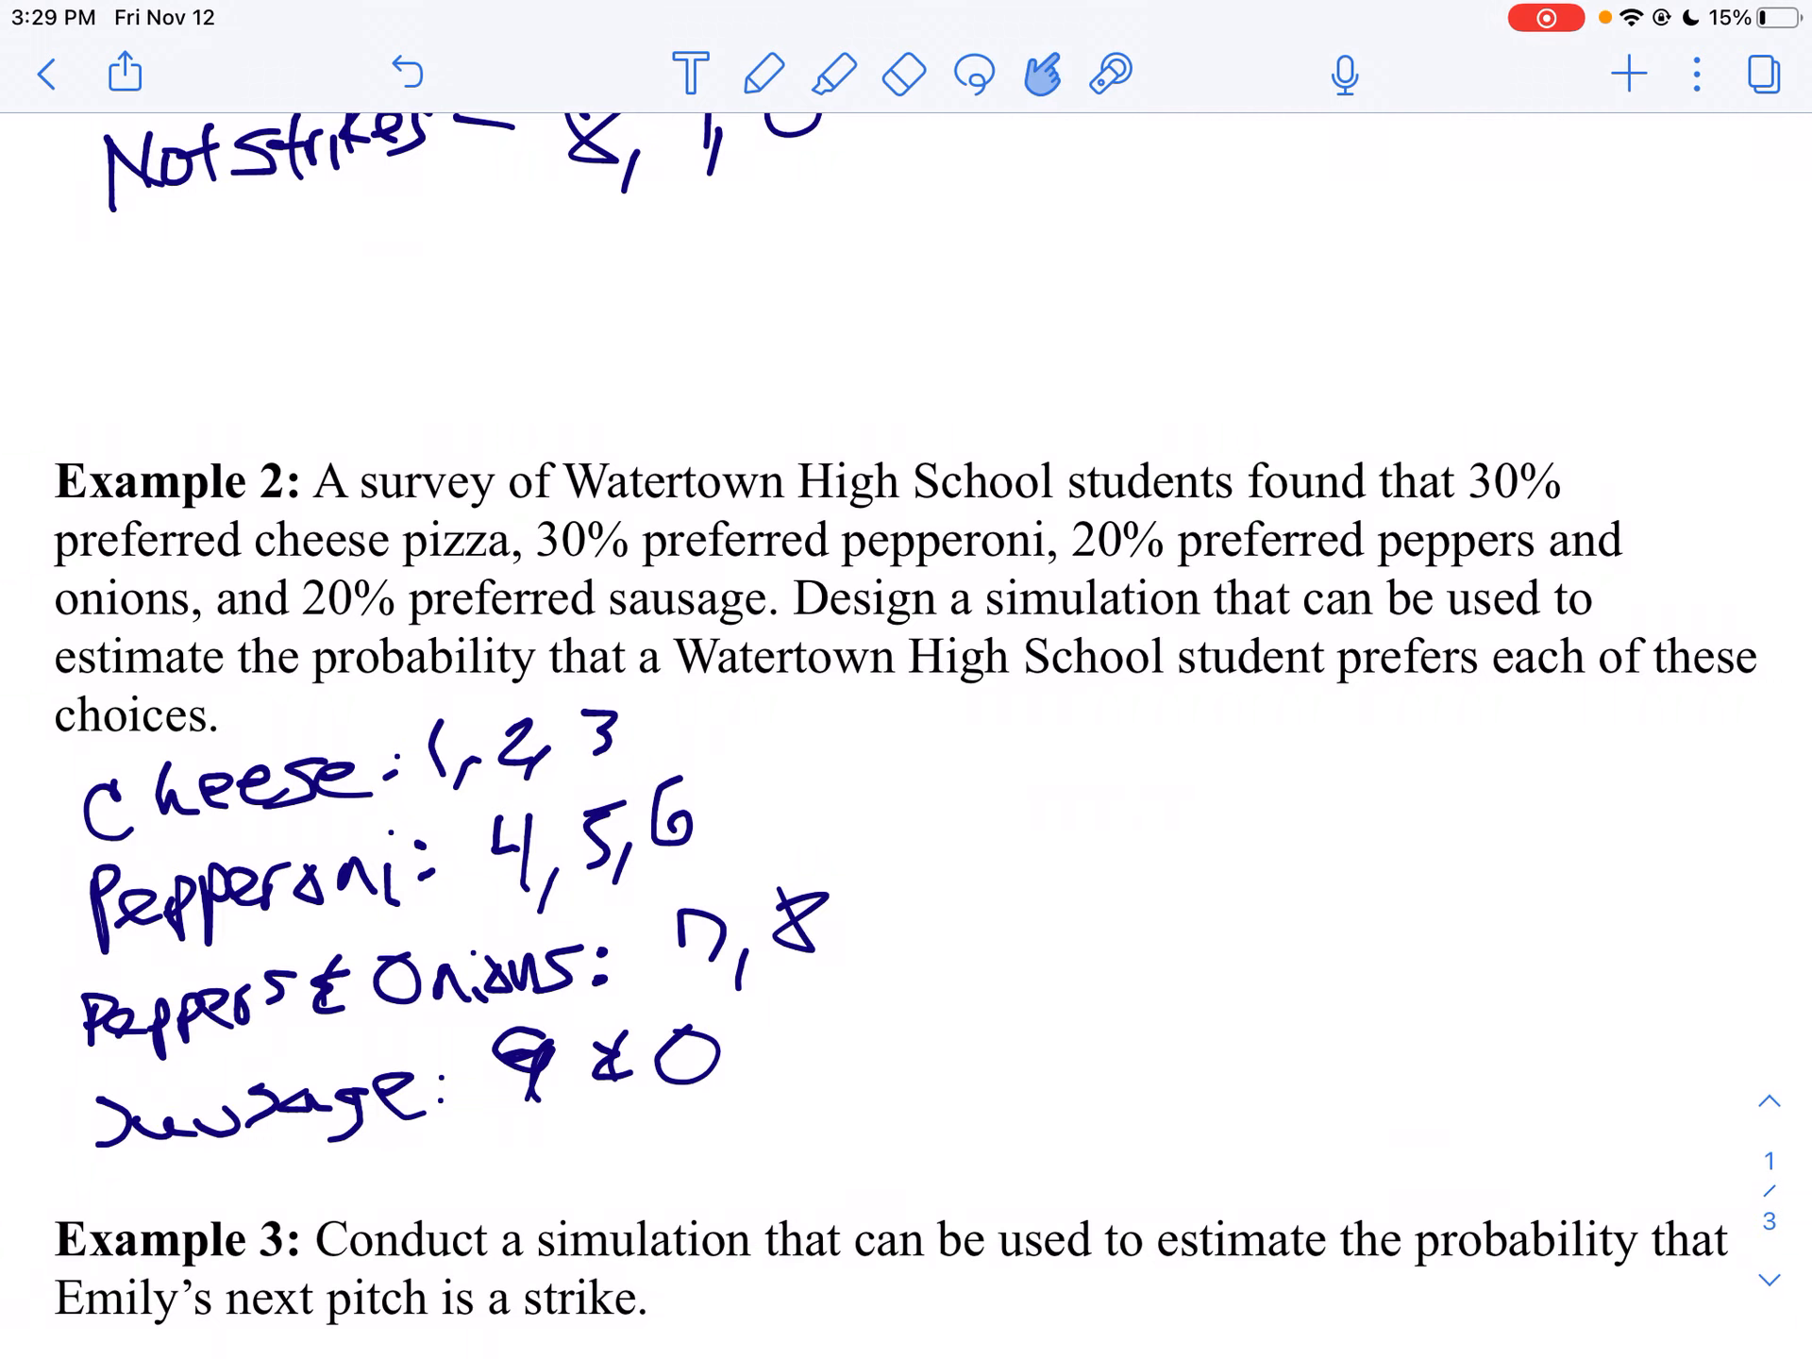
scroll(906, 708, "down", 5)
scroll(906, 708, "down", 2)
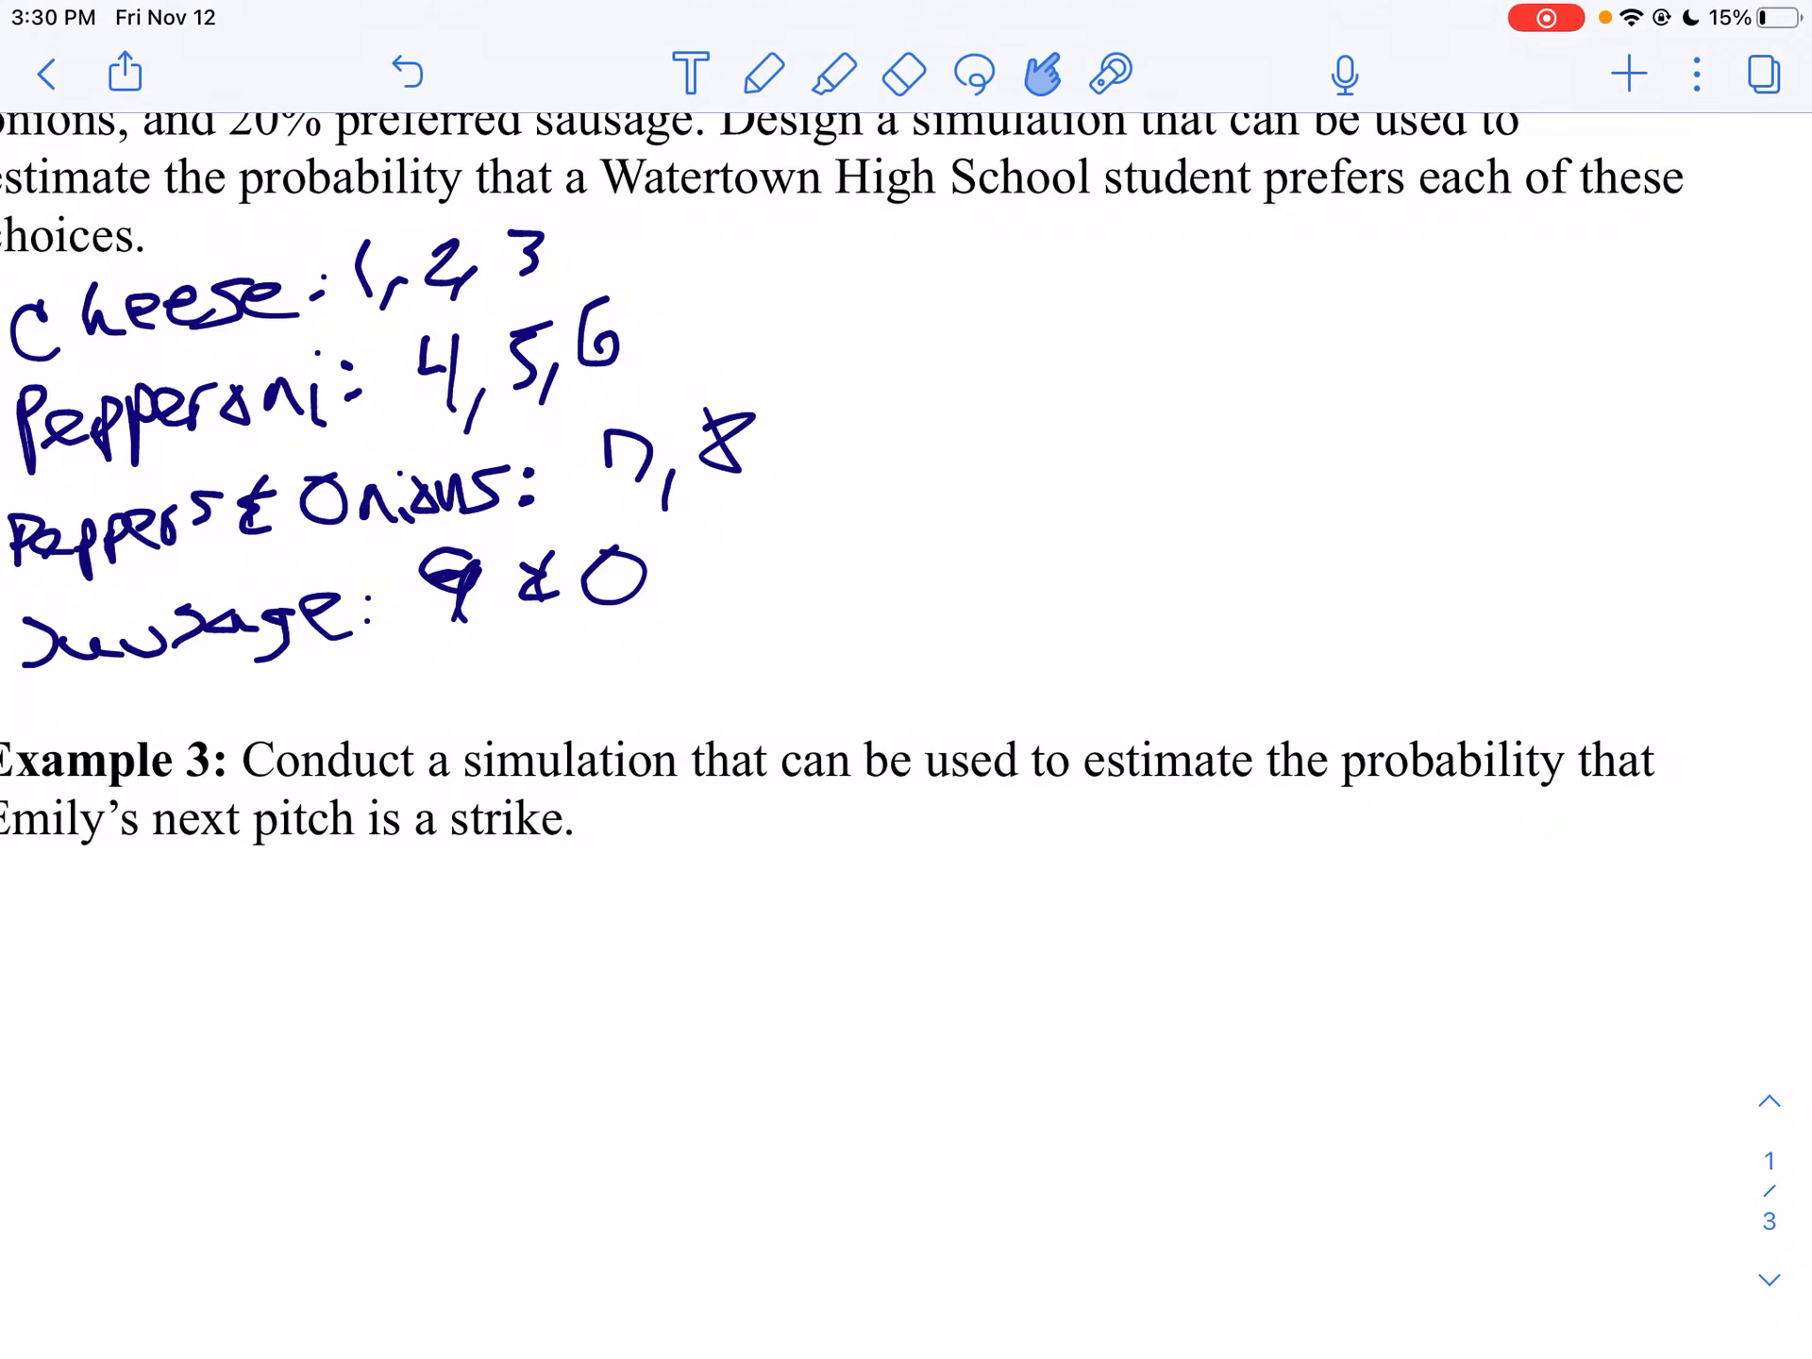
scroll(906, 709, "left", 2)
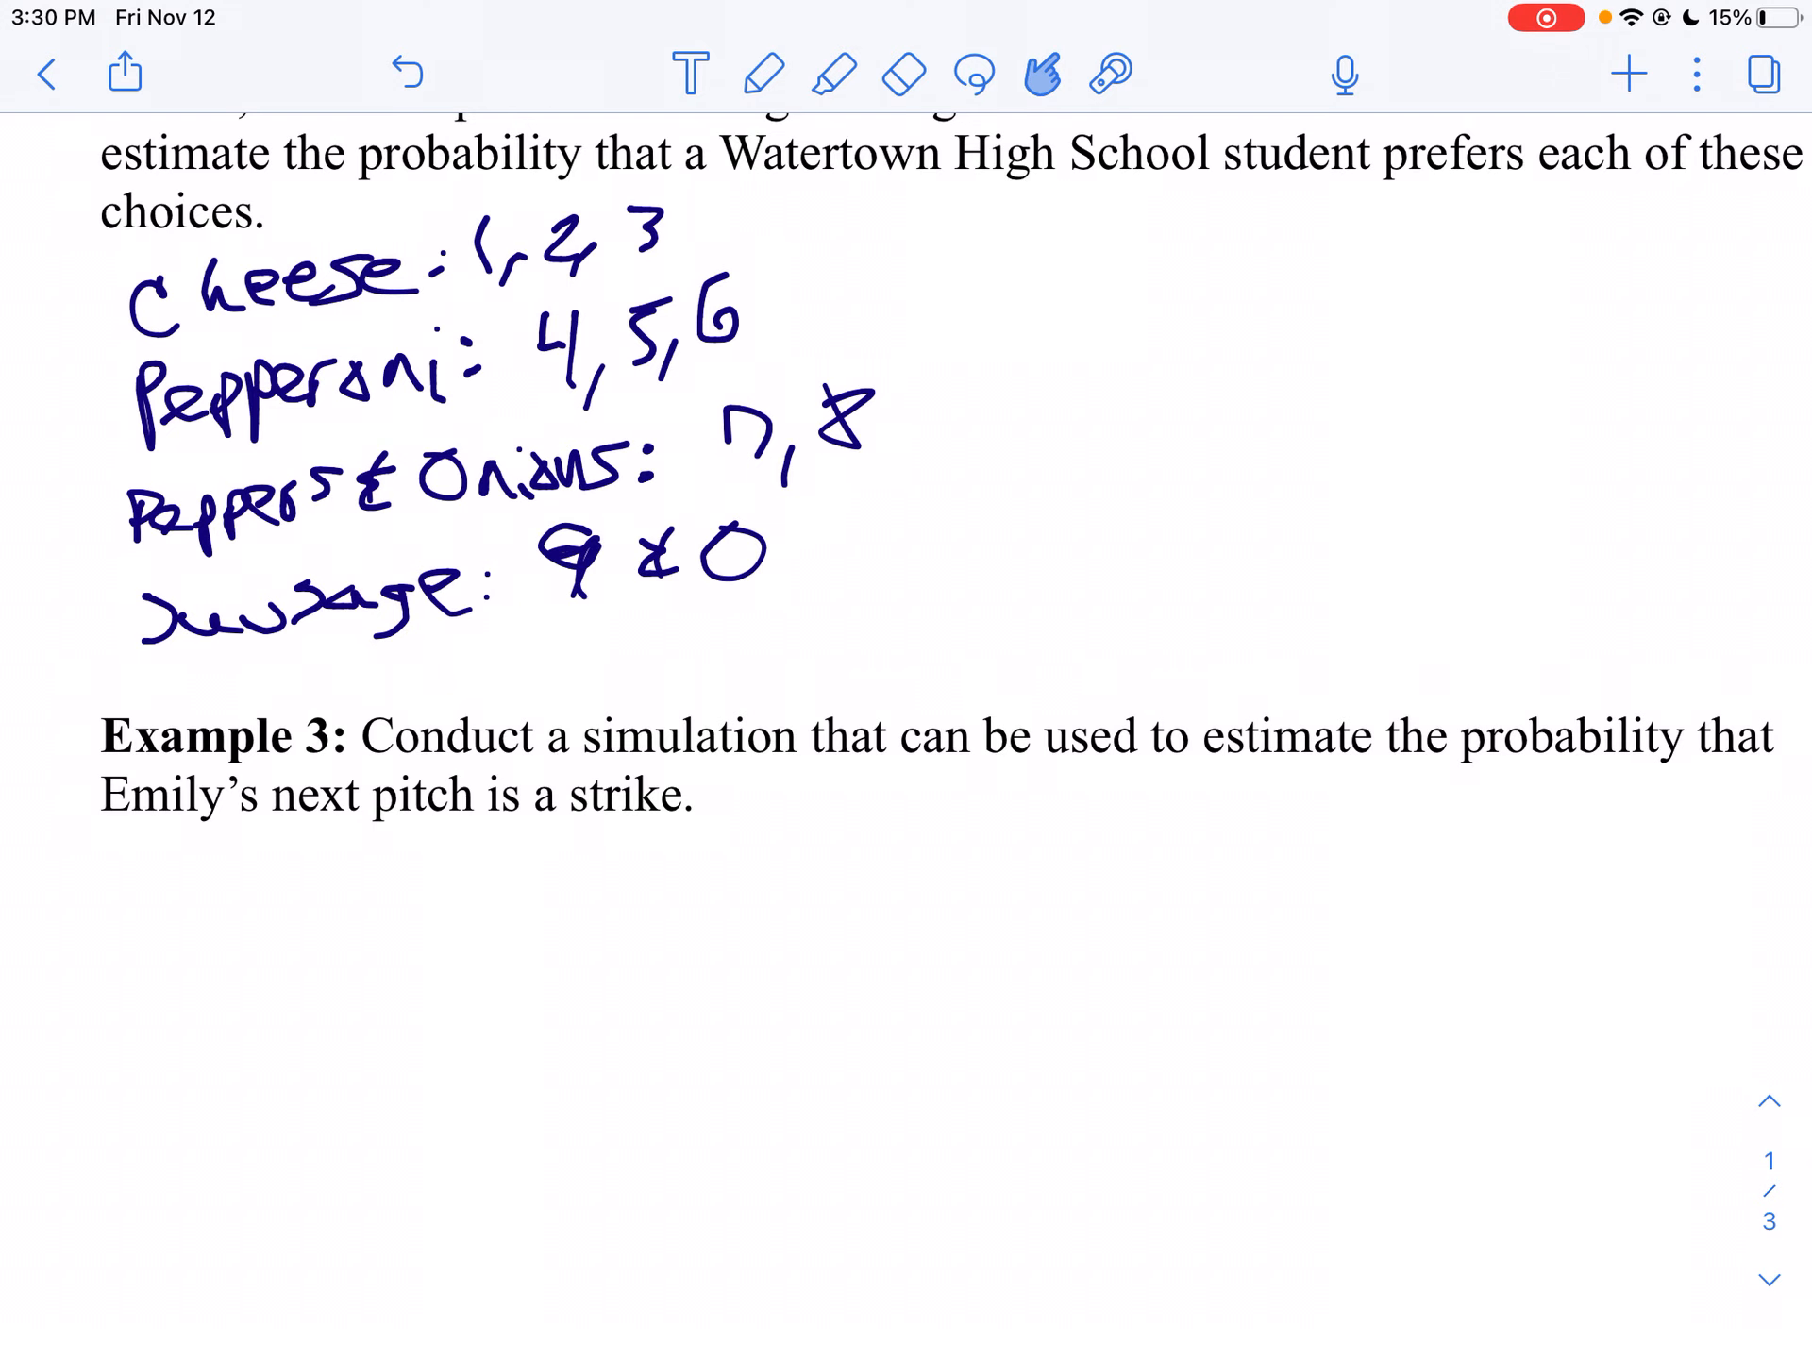
- From the app switcher, close Photos, App Store, Desmos and Pretty Random, then bring Schoology full-screen
left_click_drag(906, 1353, 906, 850)
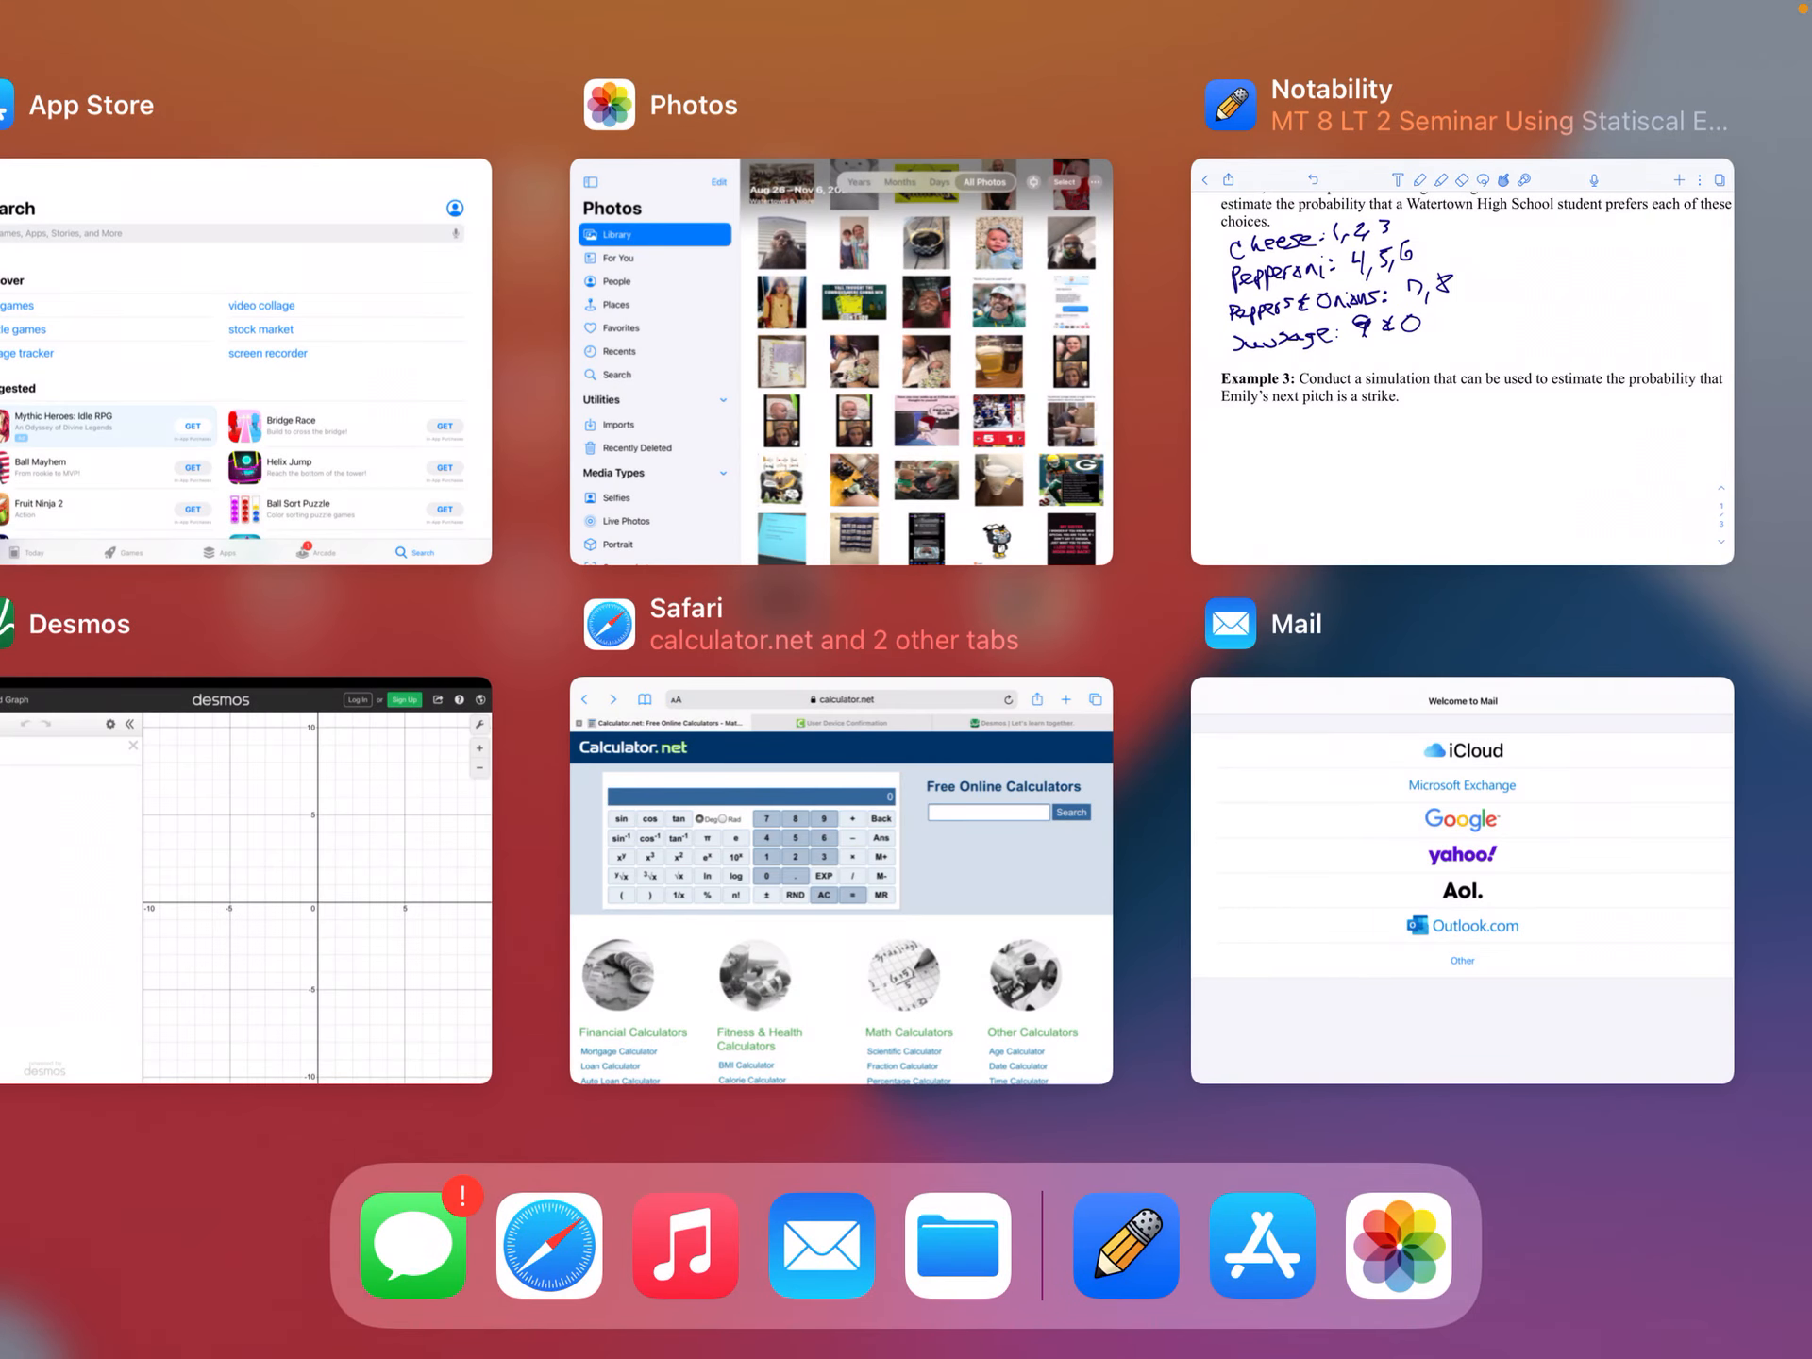
left_click_drag(708, 849, 926, 849)
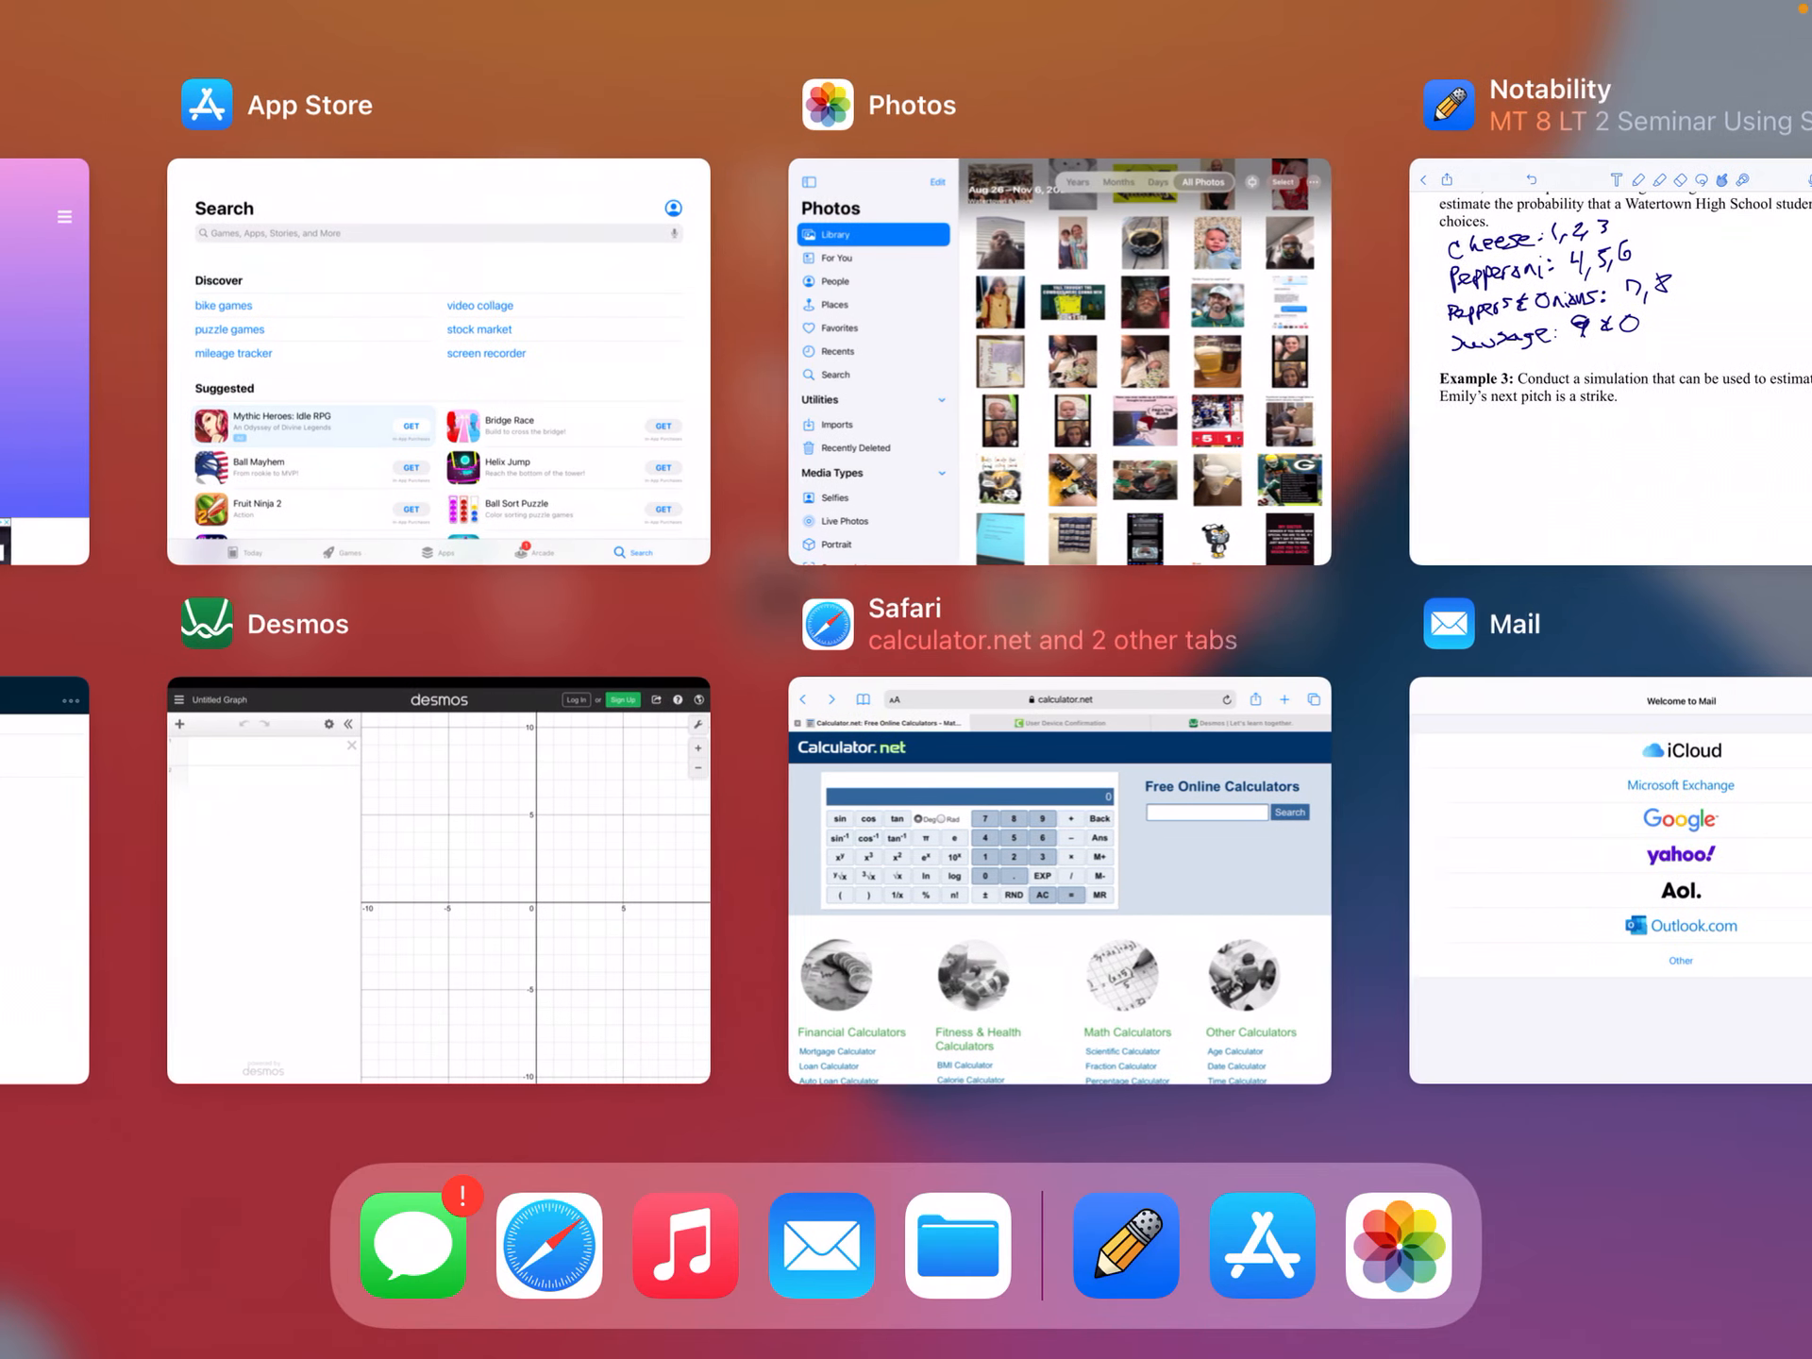
left_click_drag(1059, 425, 1059, 57)
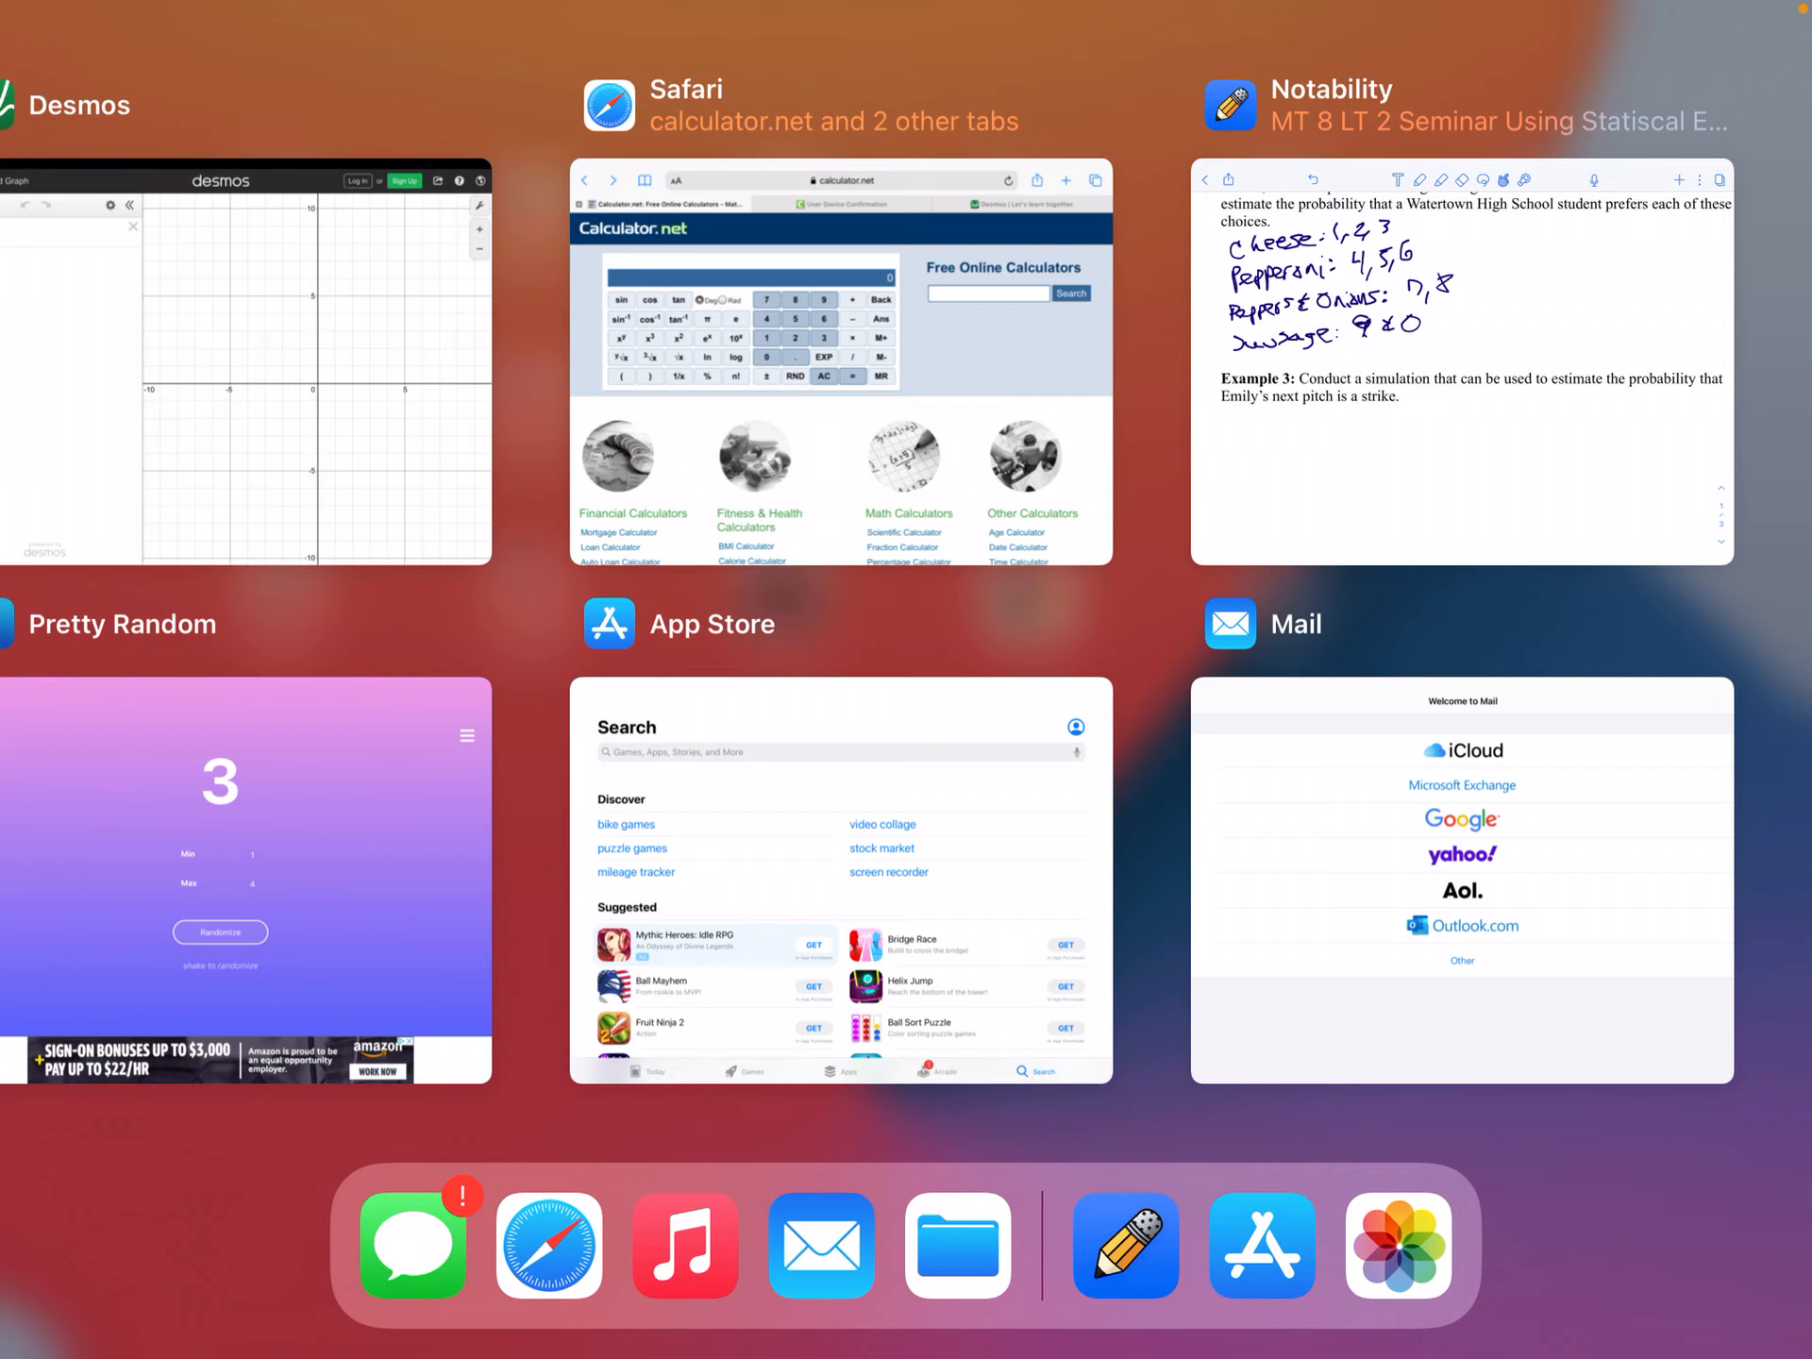
left_click_drag(842, 879, 841, 425)
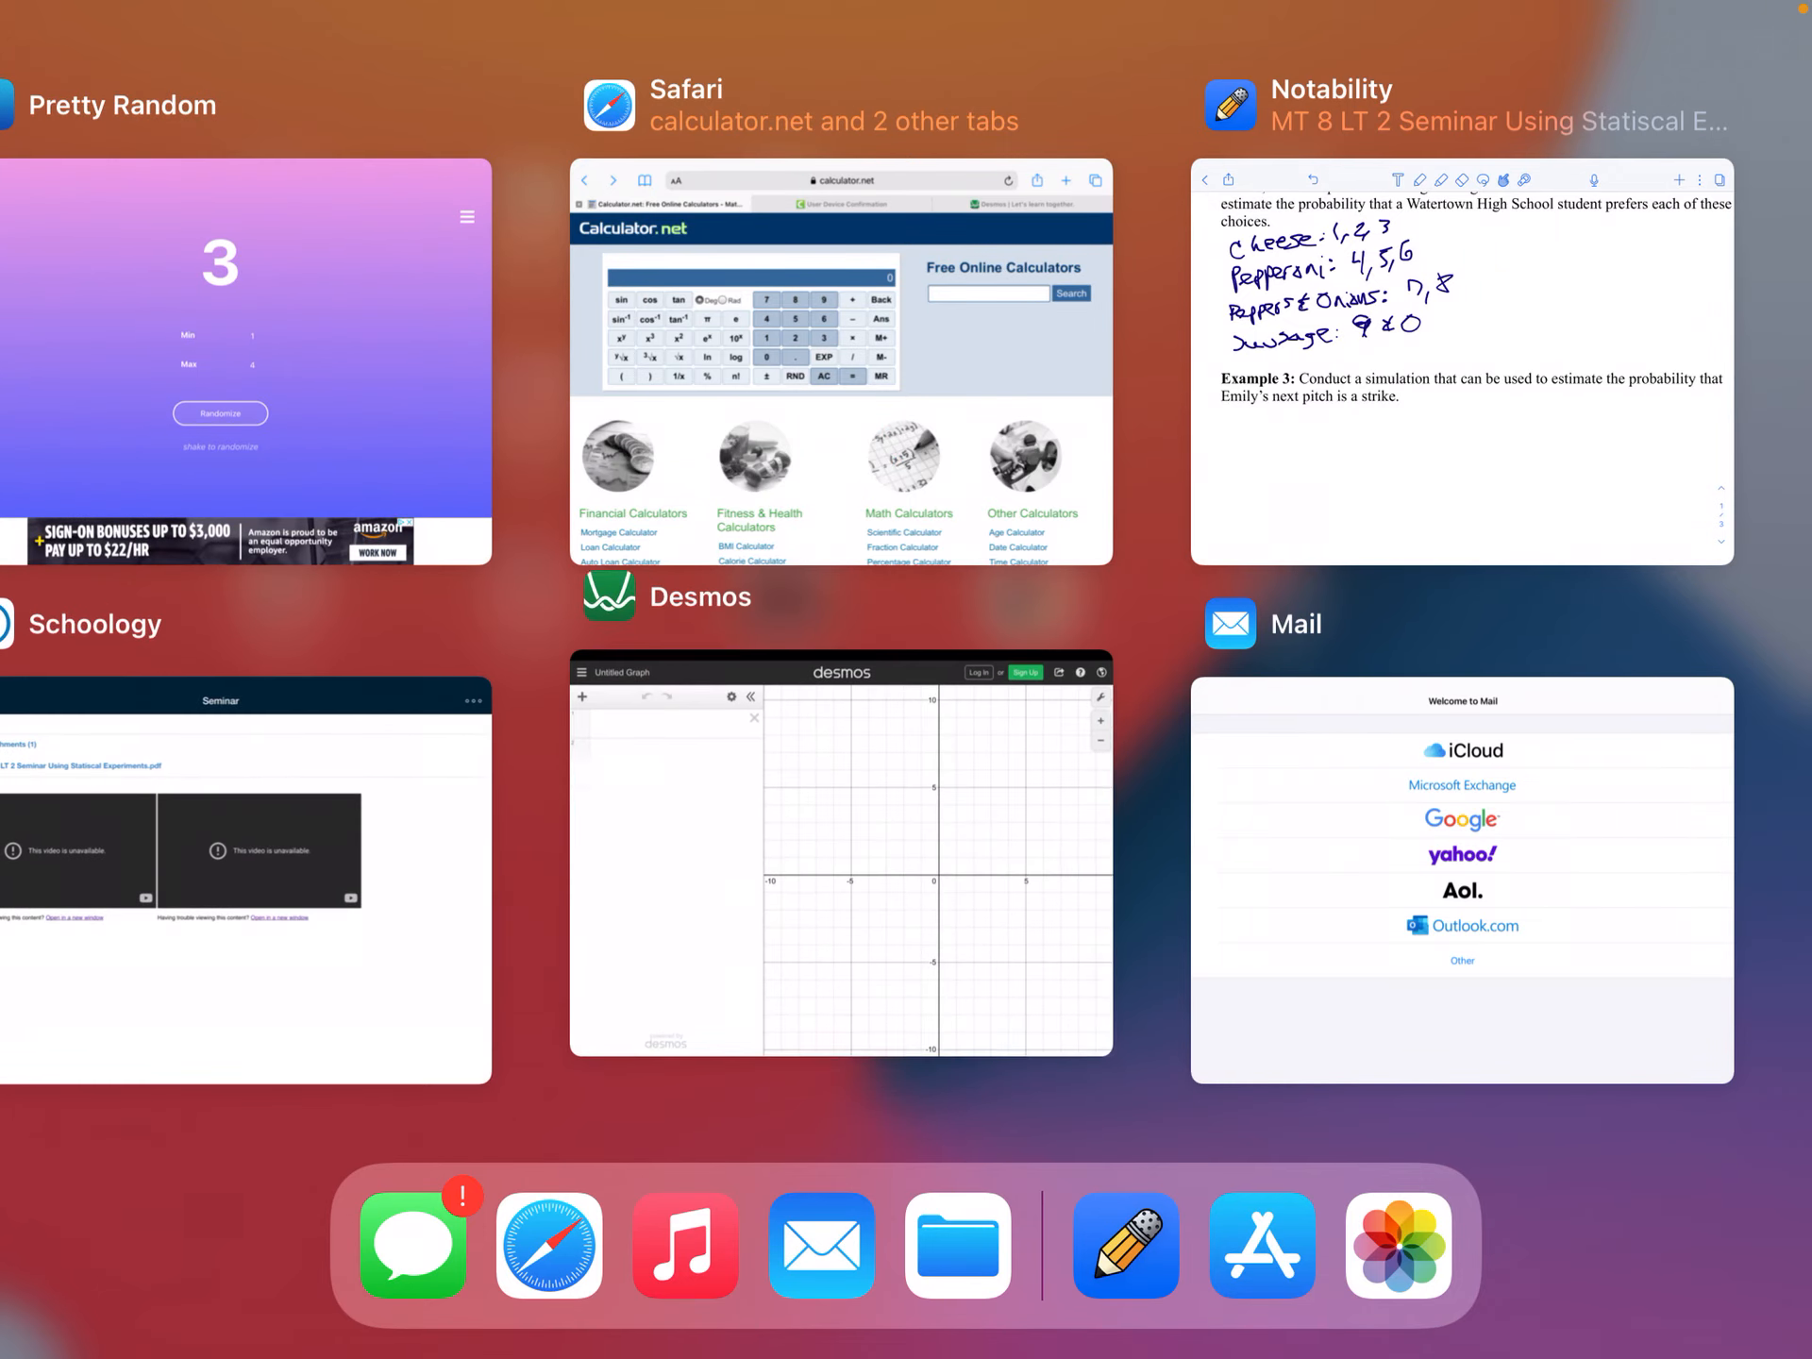
left_click_drag(841, 849, 842, 425)
left_click_drag(842, 878, 842, 425)
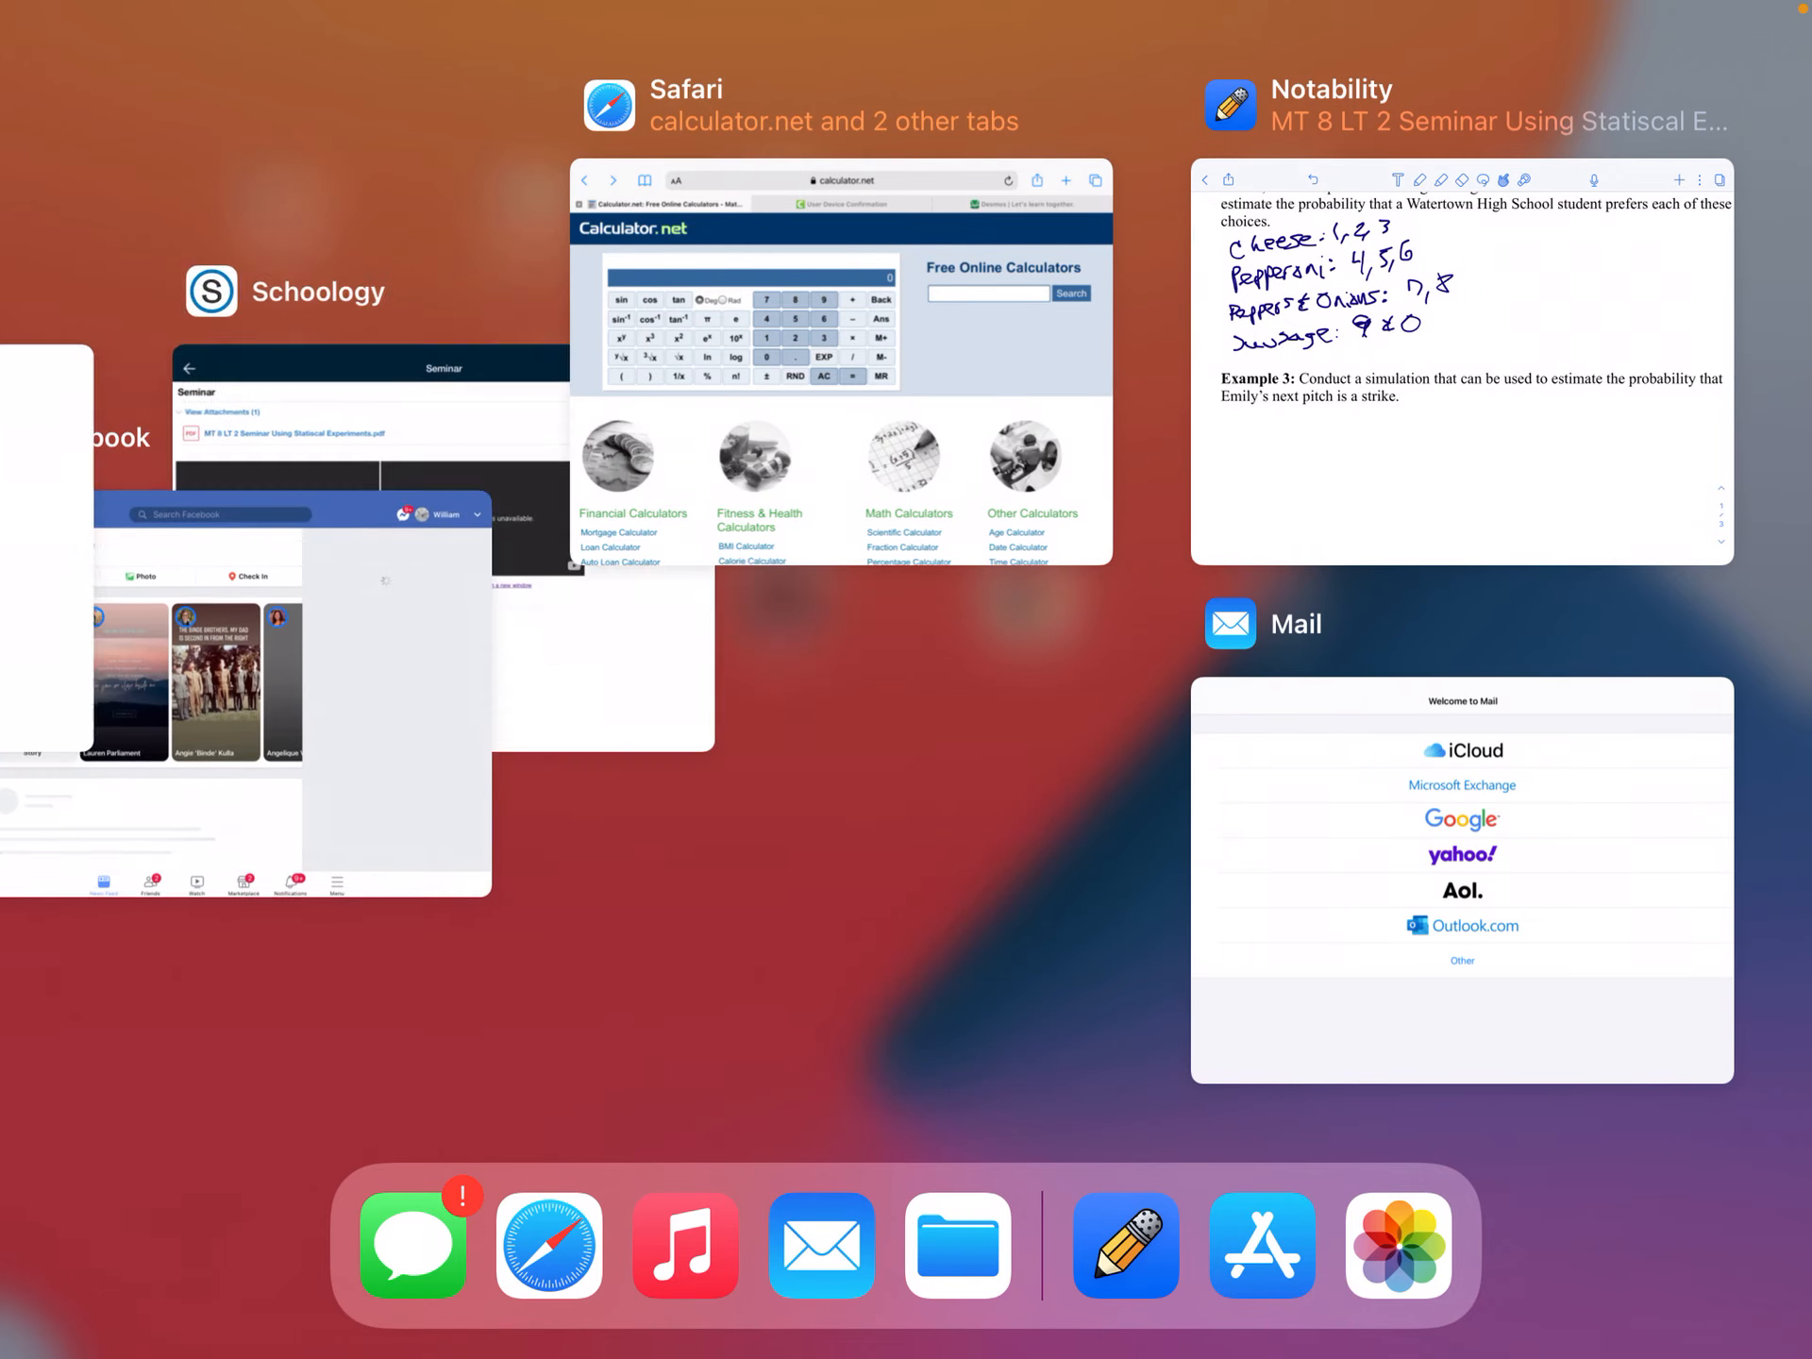
left_click(841, 878)
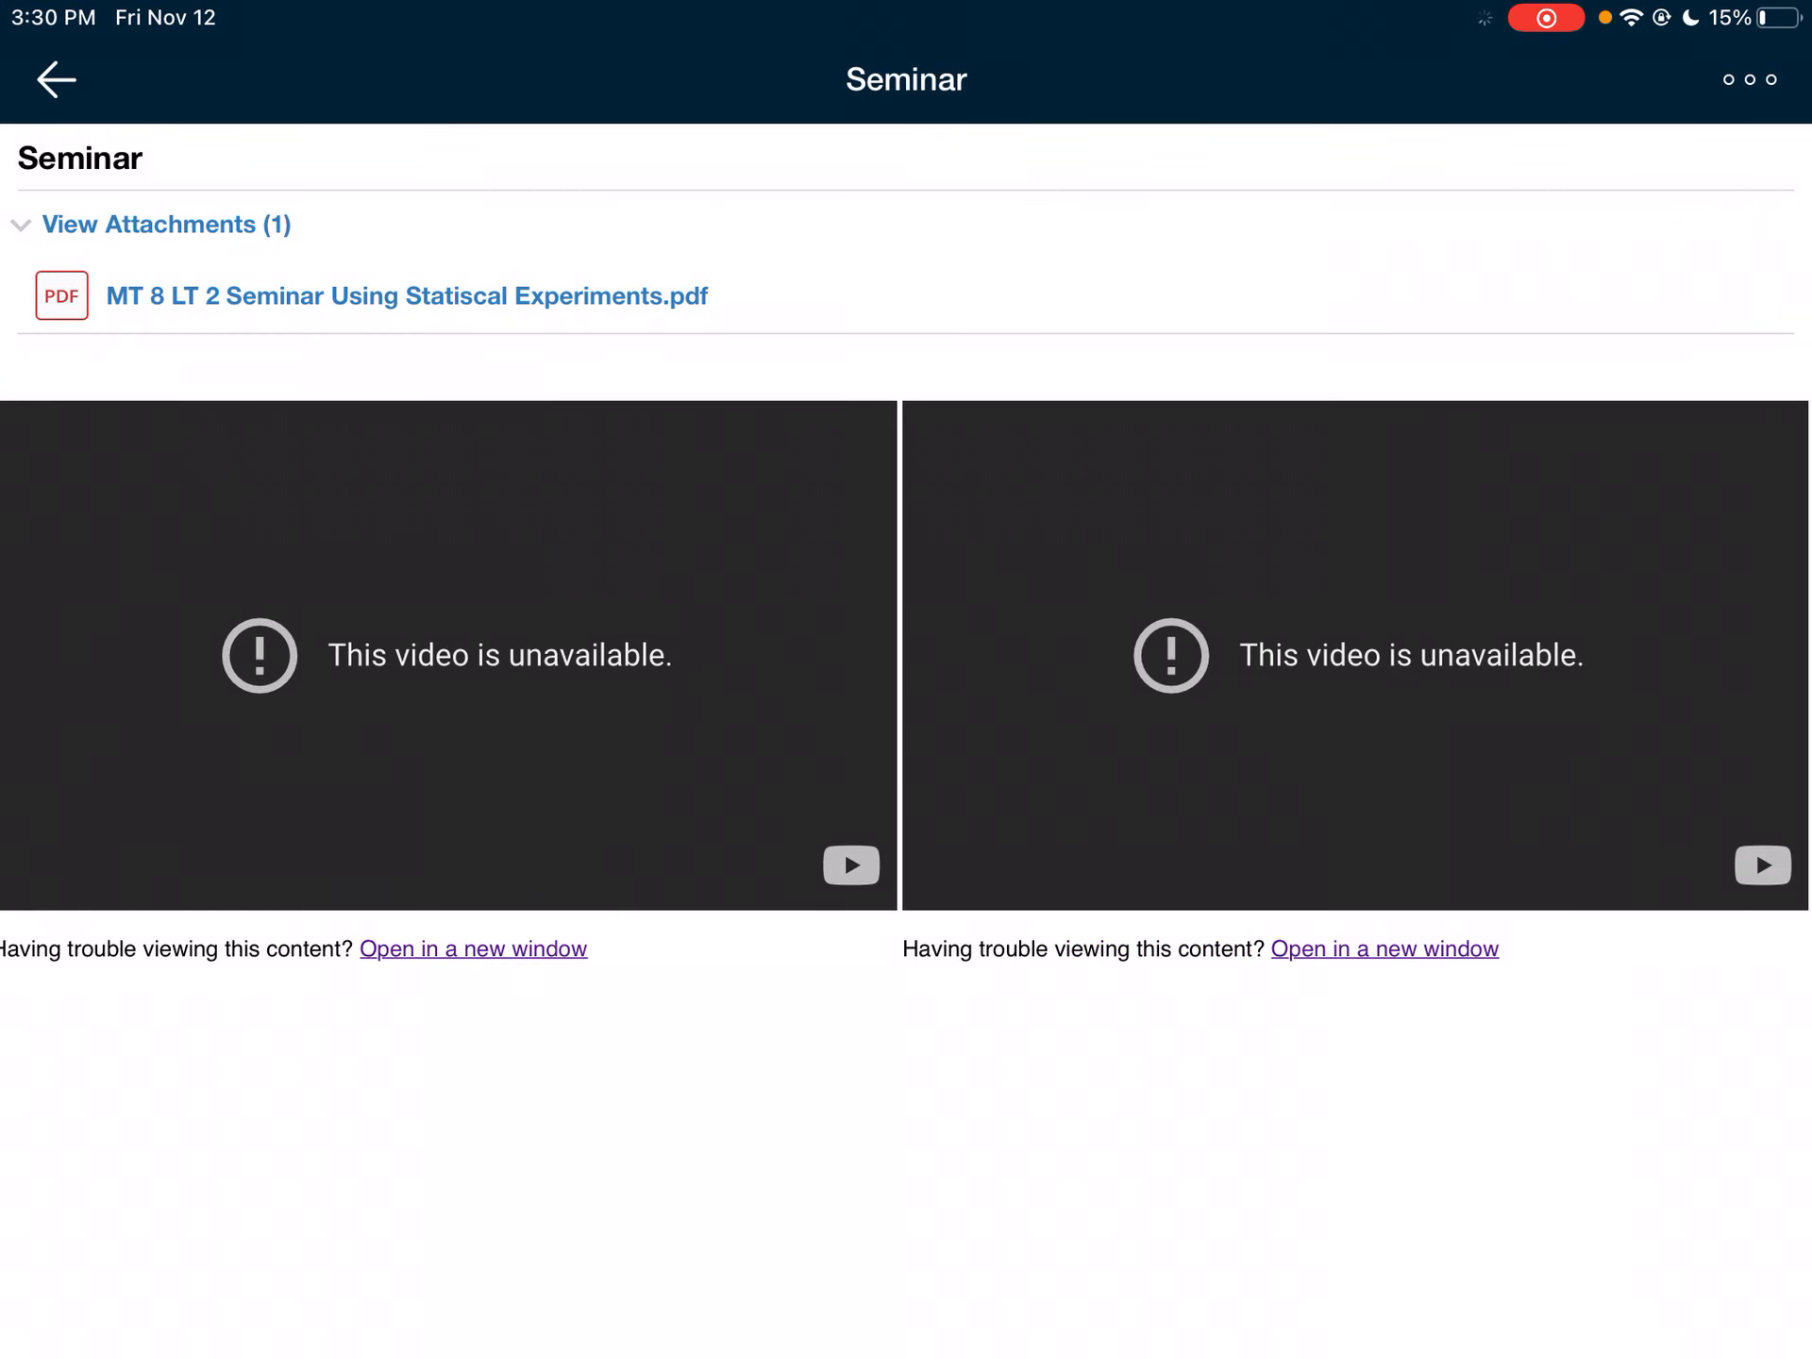
- Return to the Algebra II course materials and open Random number list.pdf
left_click(56, 81)
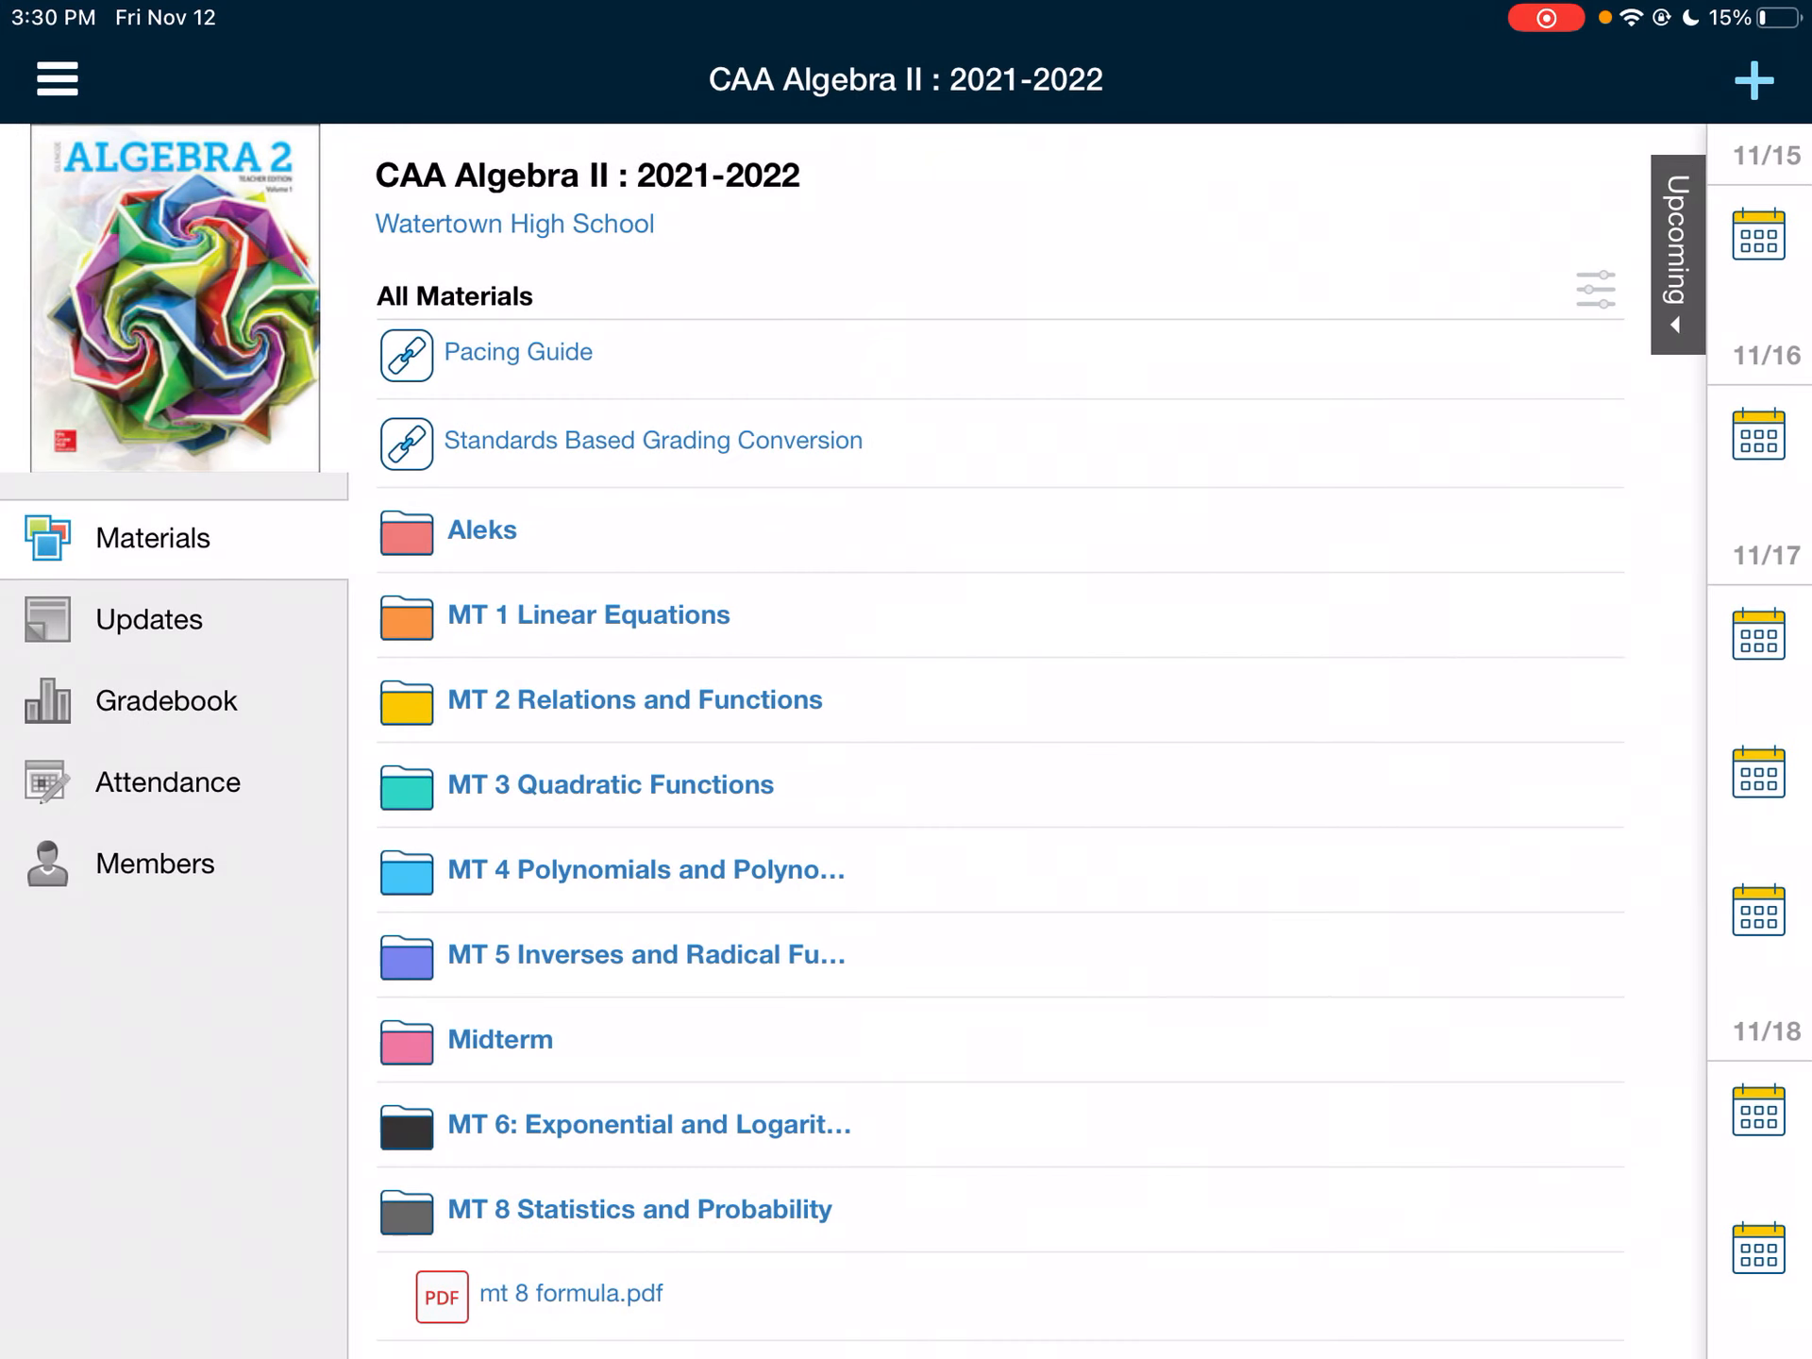
scroll(1001, 851, "down", 10)
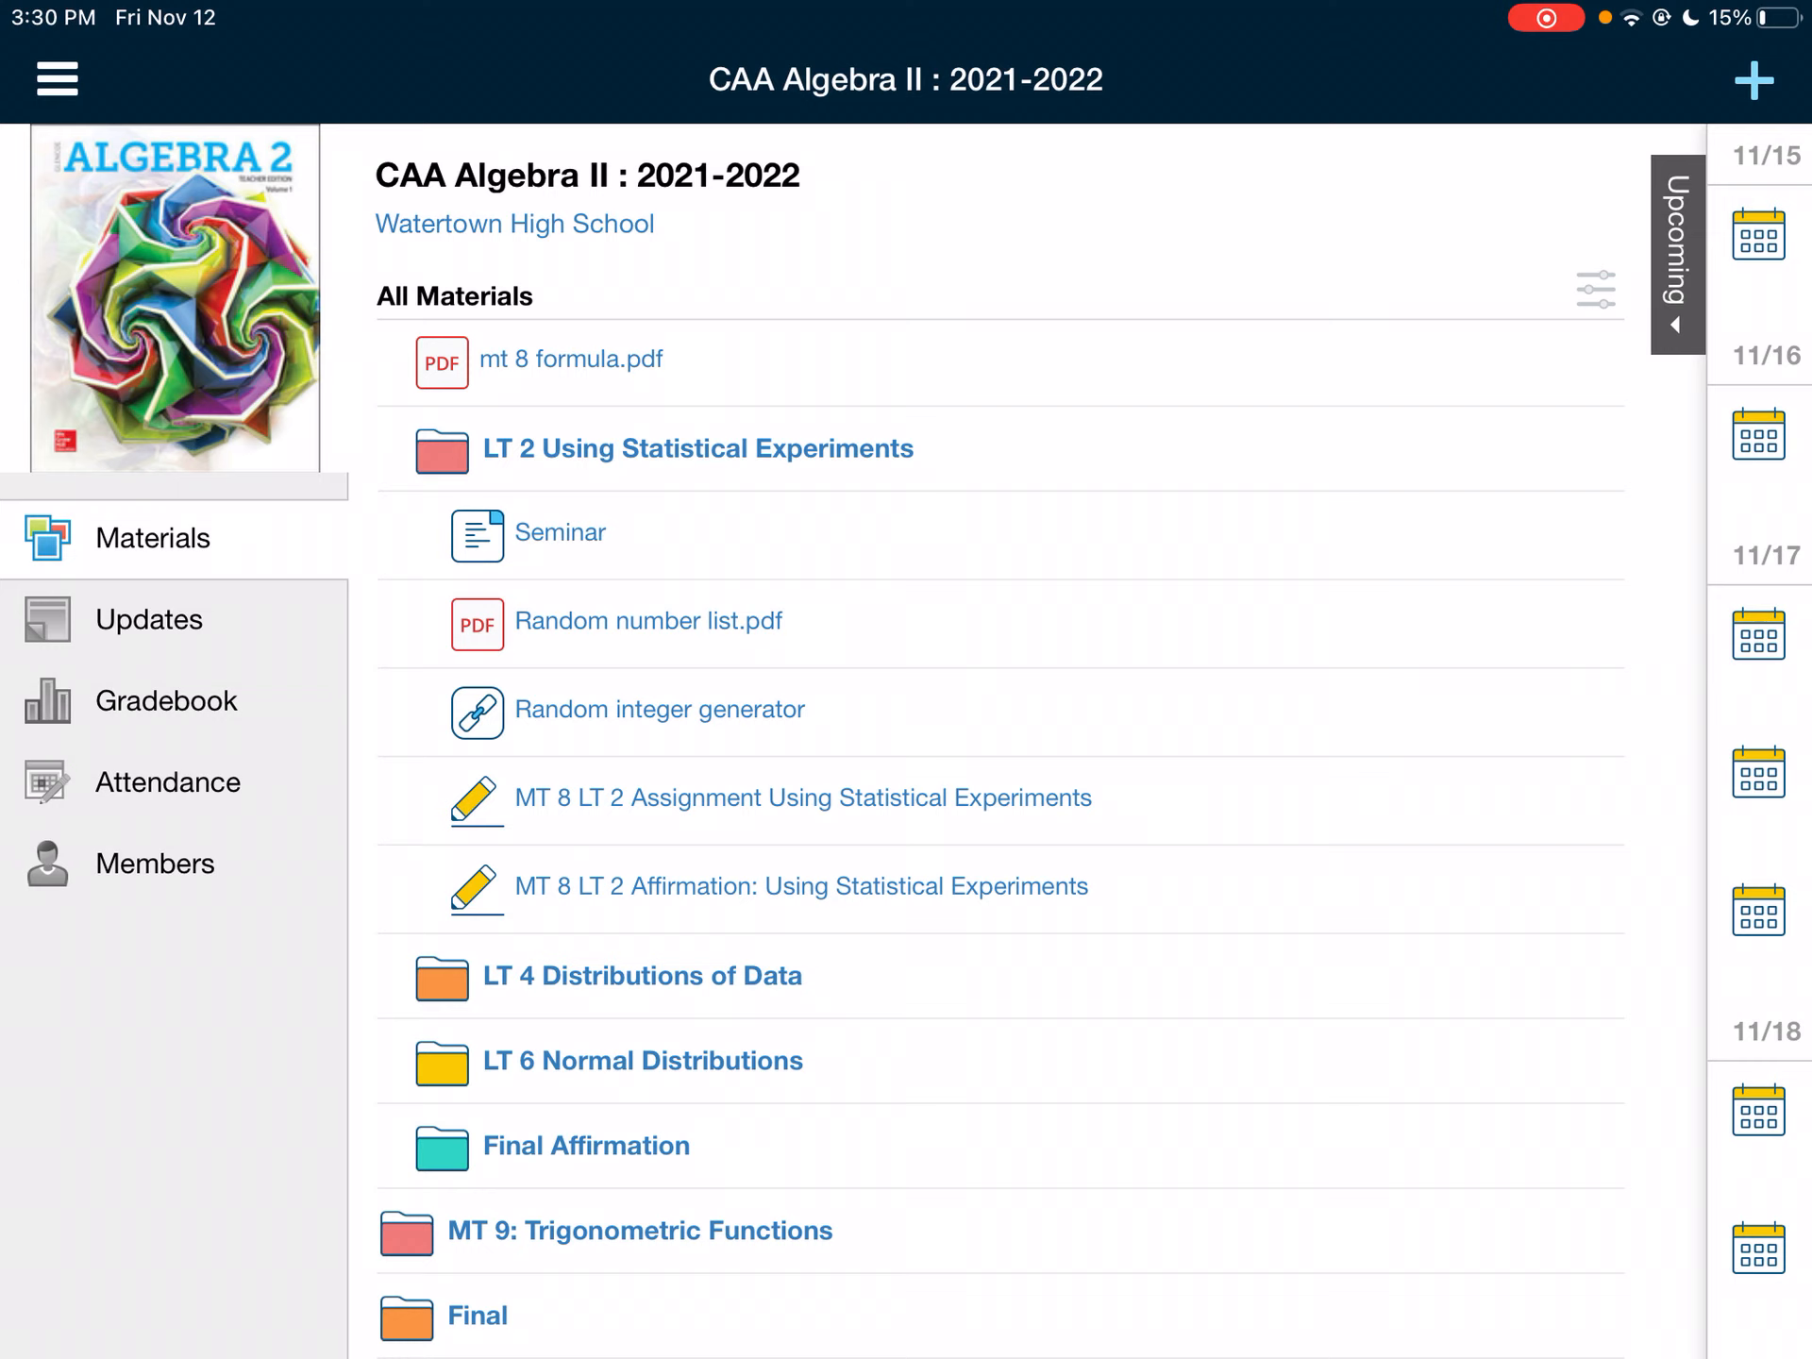
left_click(648, 620)
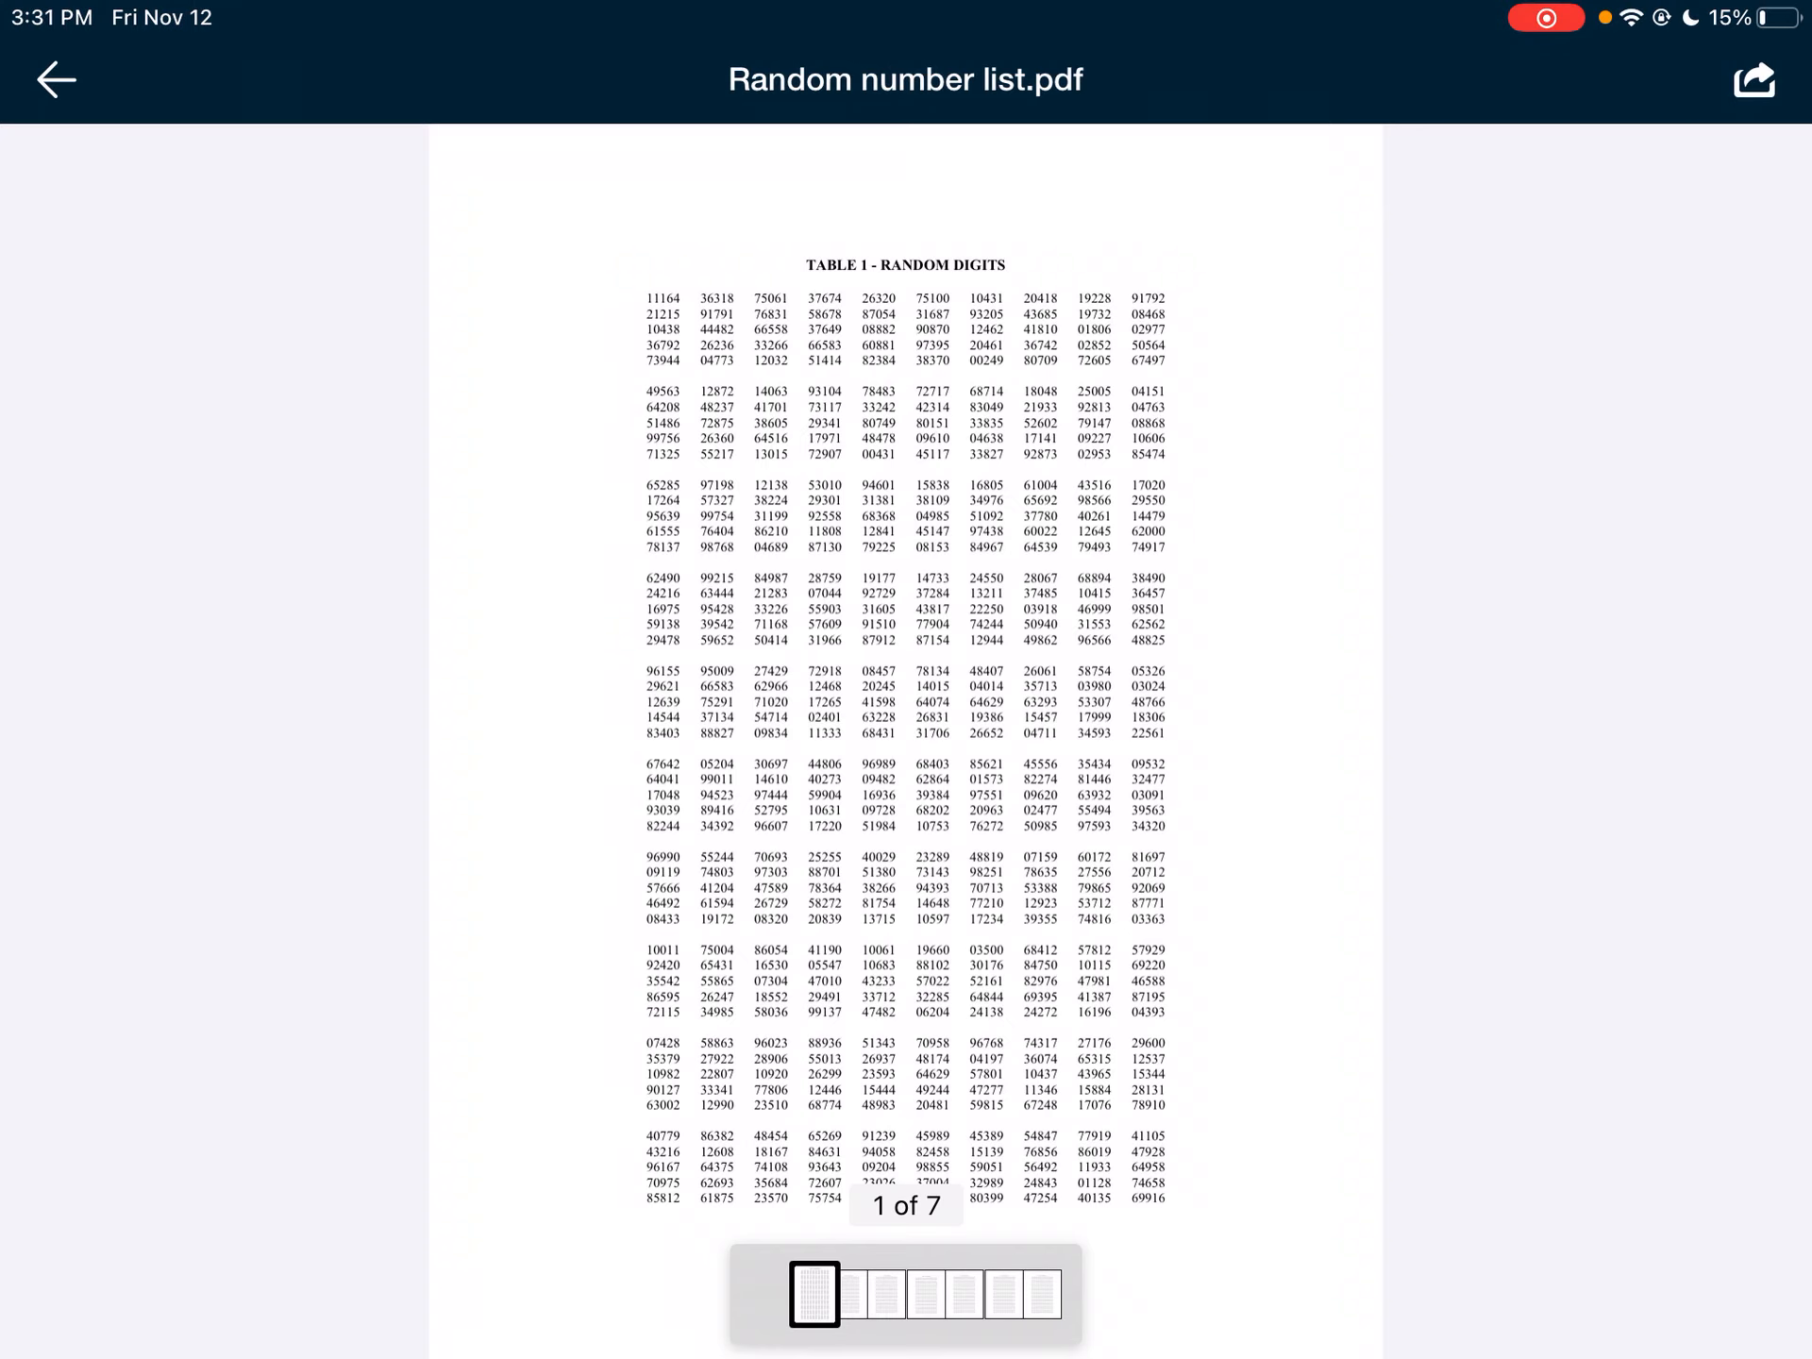
scroll(926, 281, "up", 3)
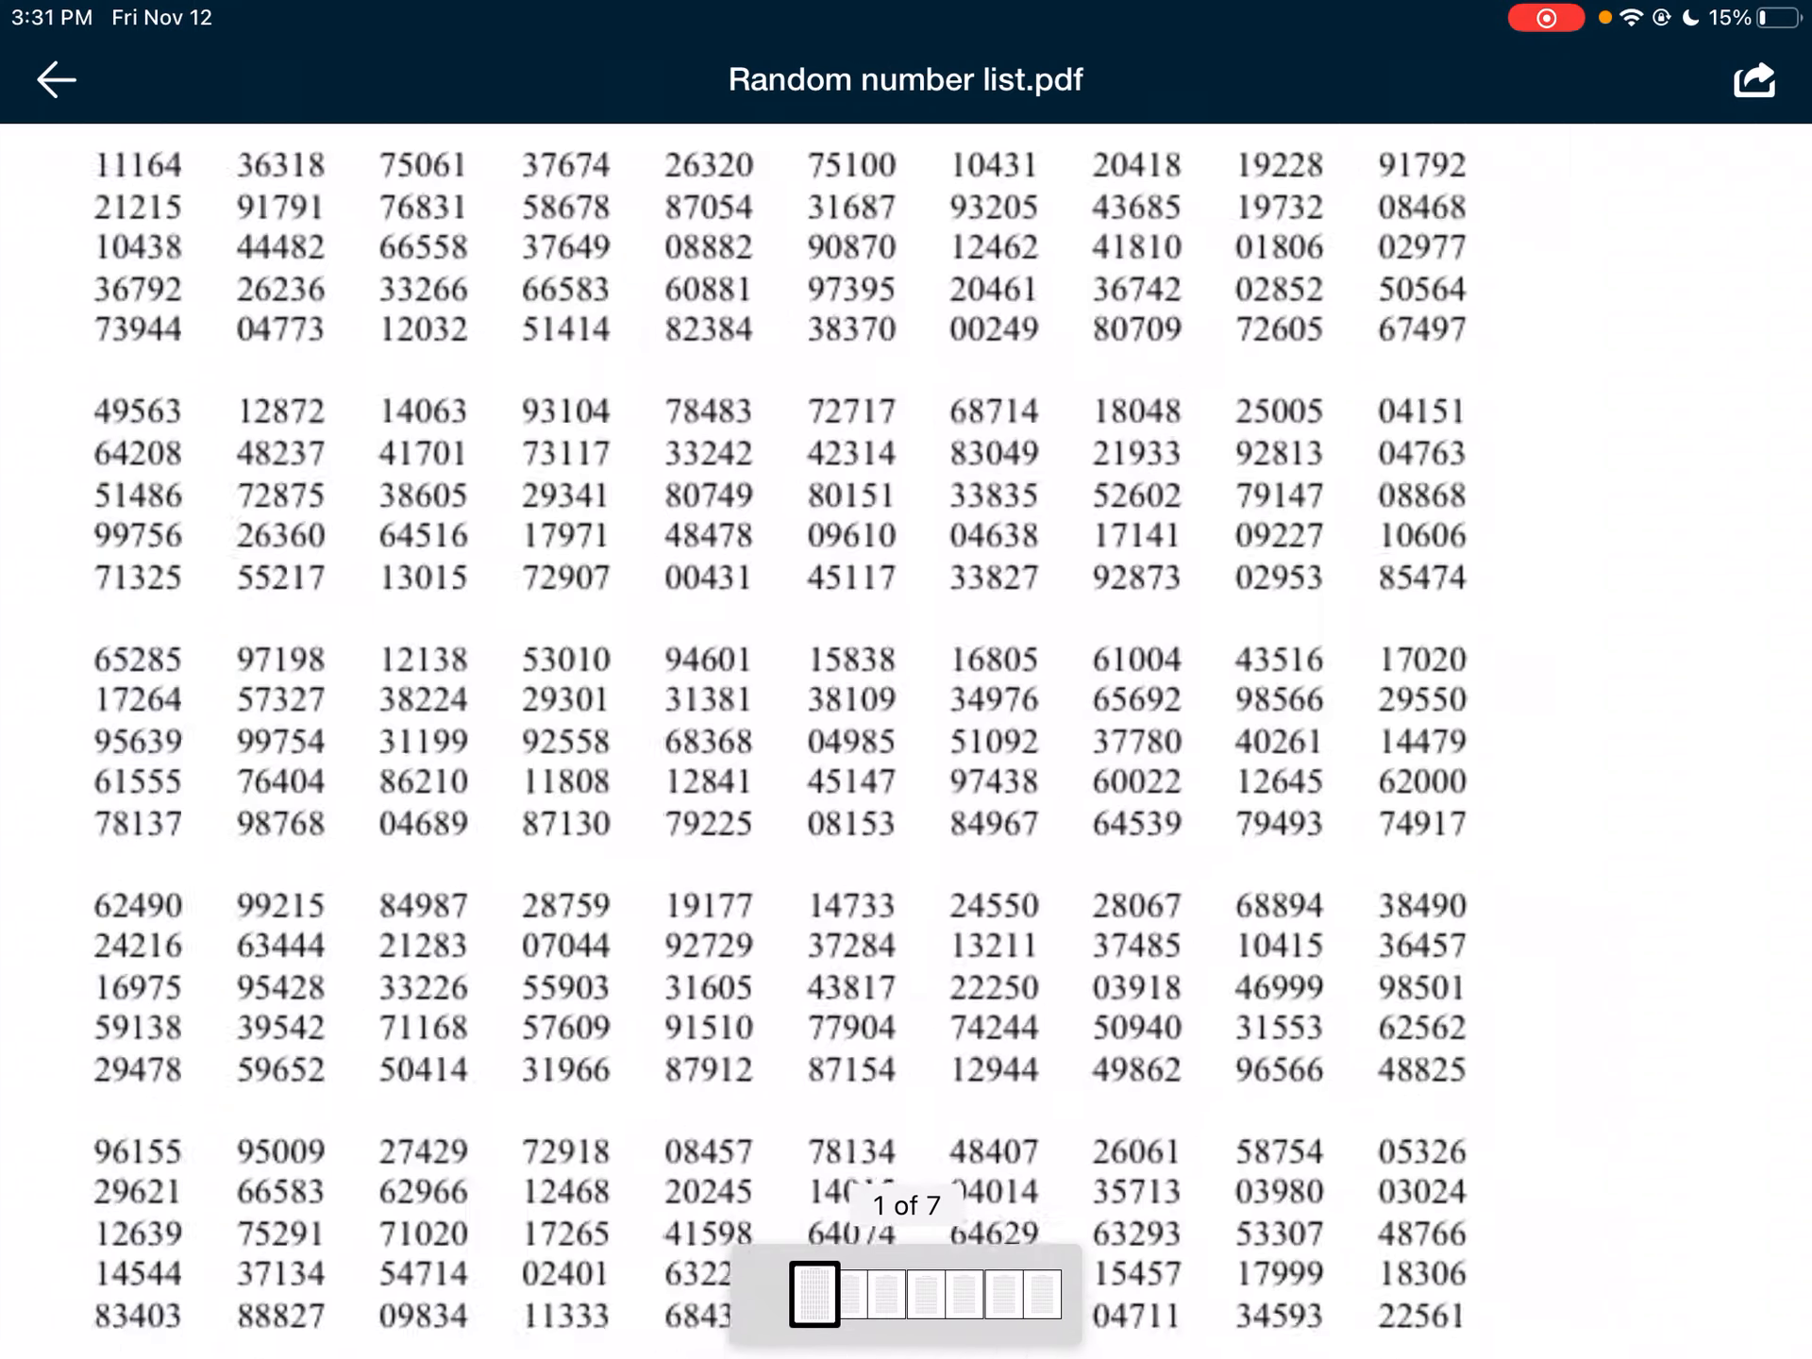
scroll(927, 280, "up", 2)
scroll(927, 281, "up", 1)
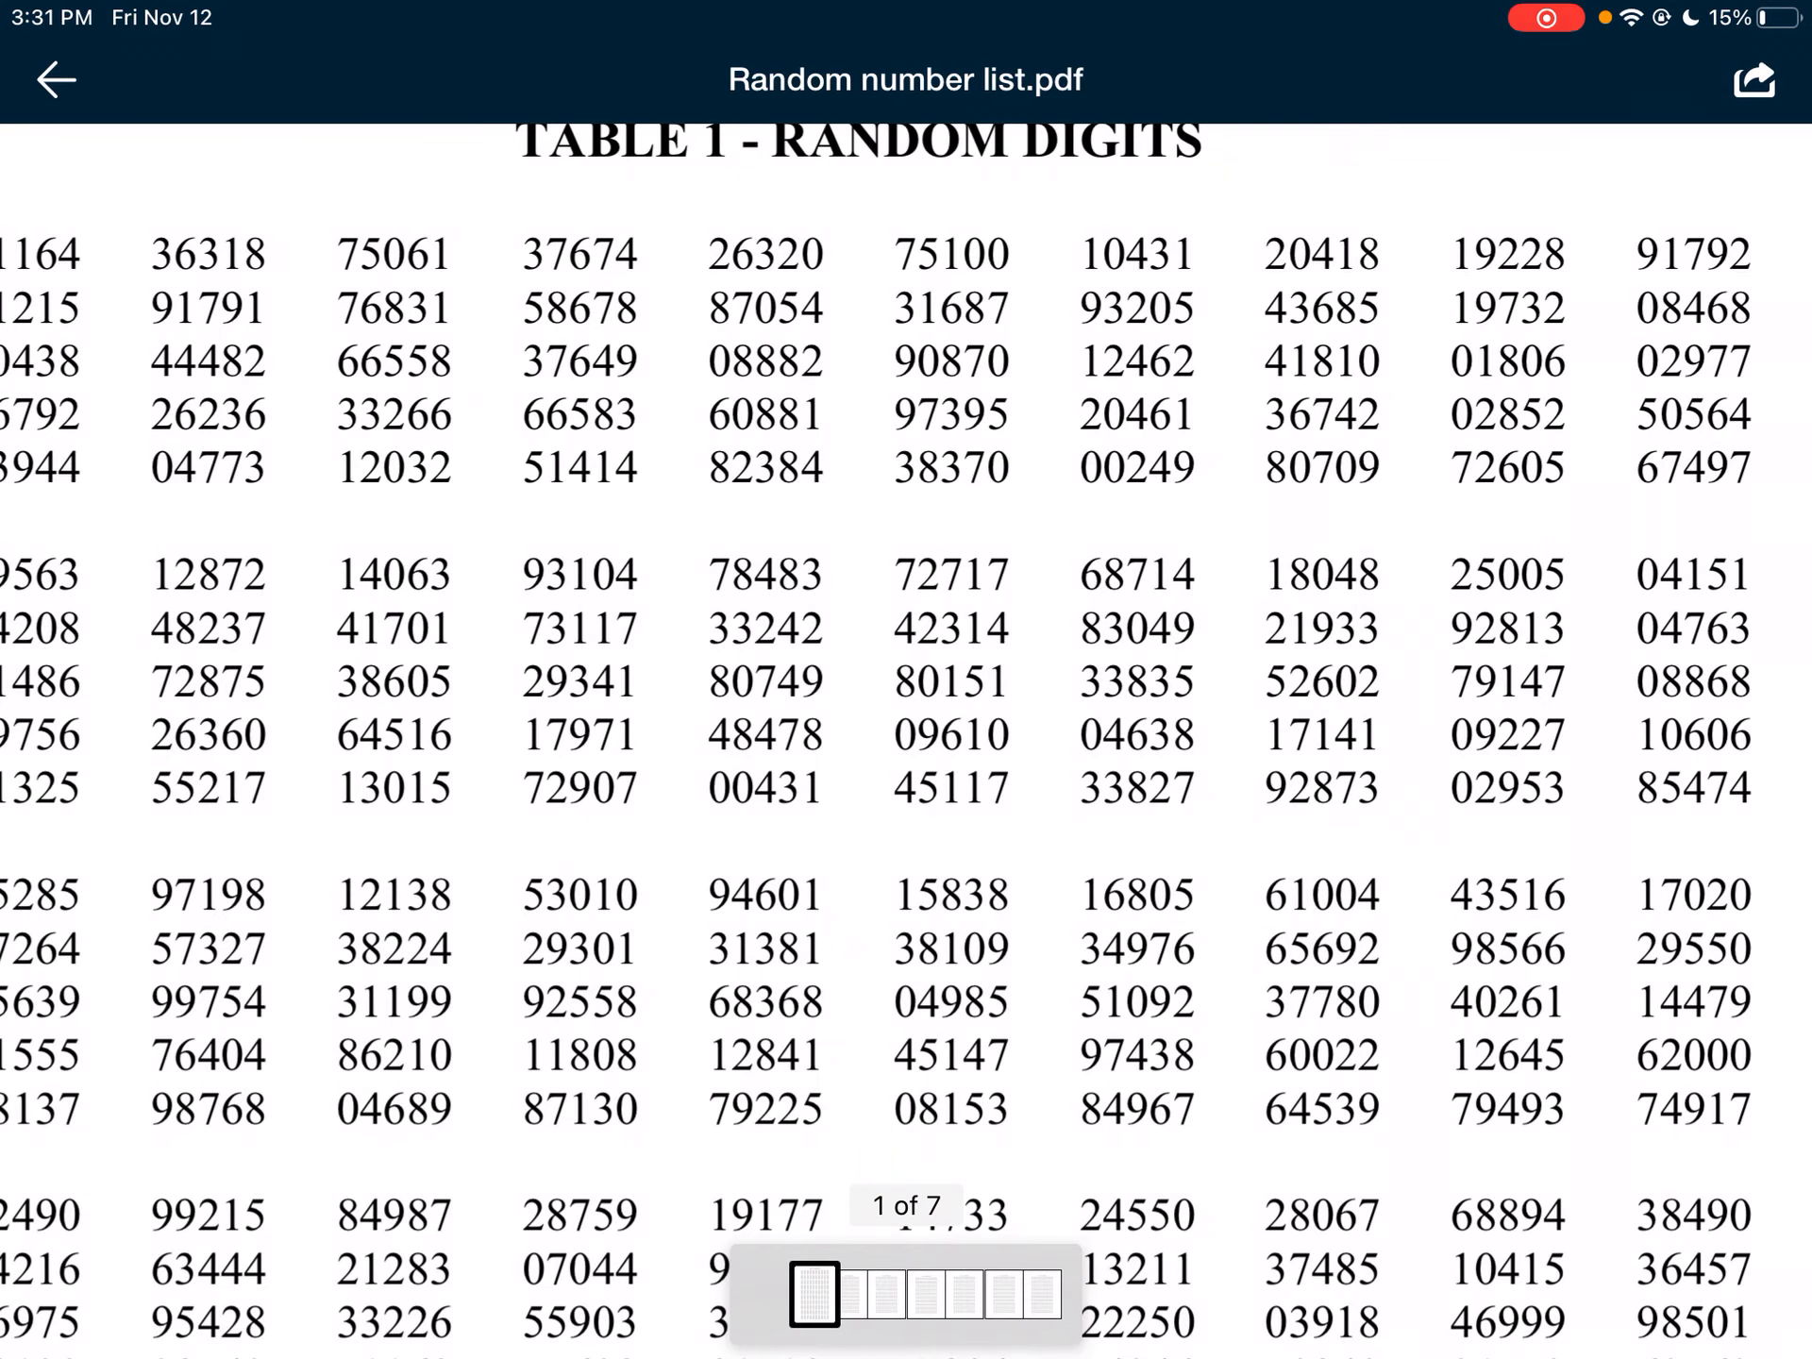
scroll(906, 737, "left", 2)
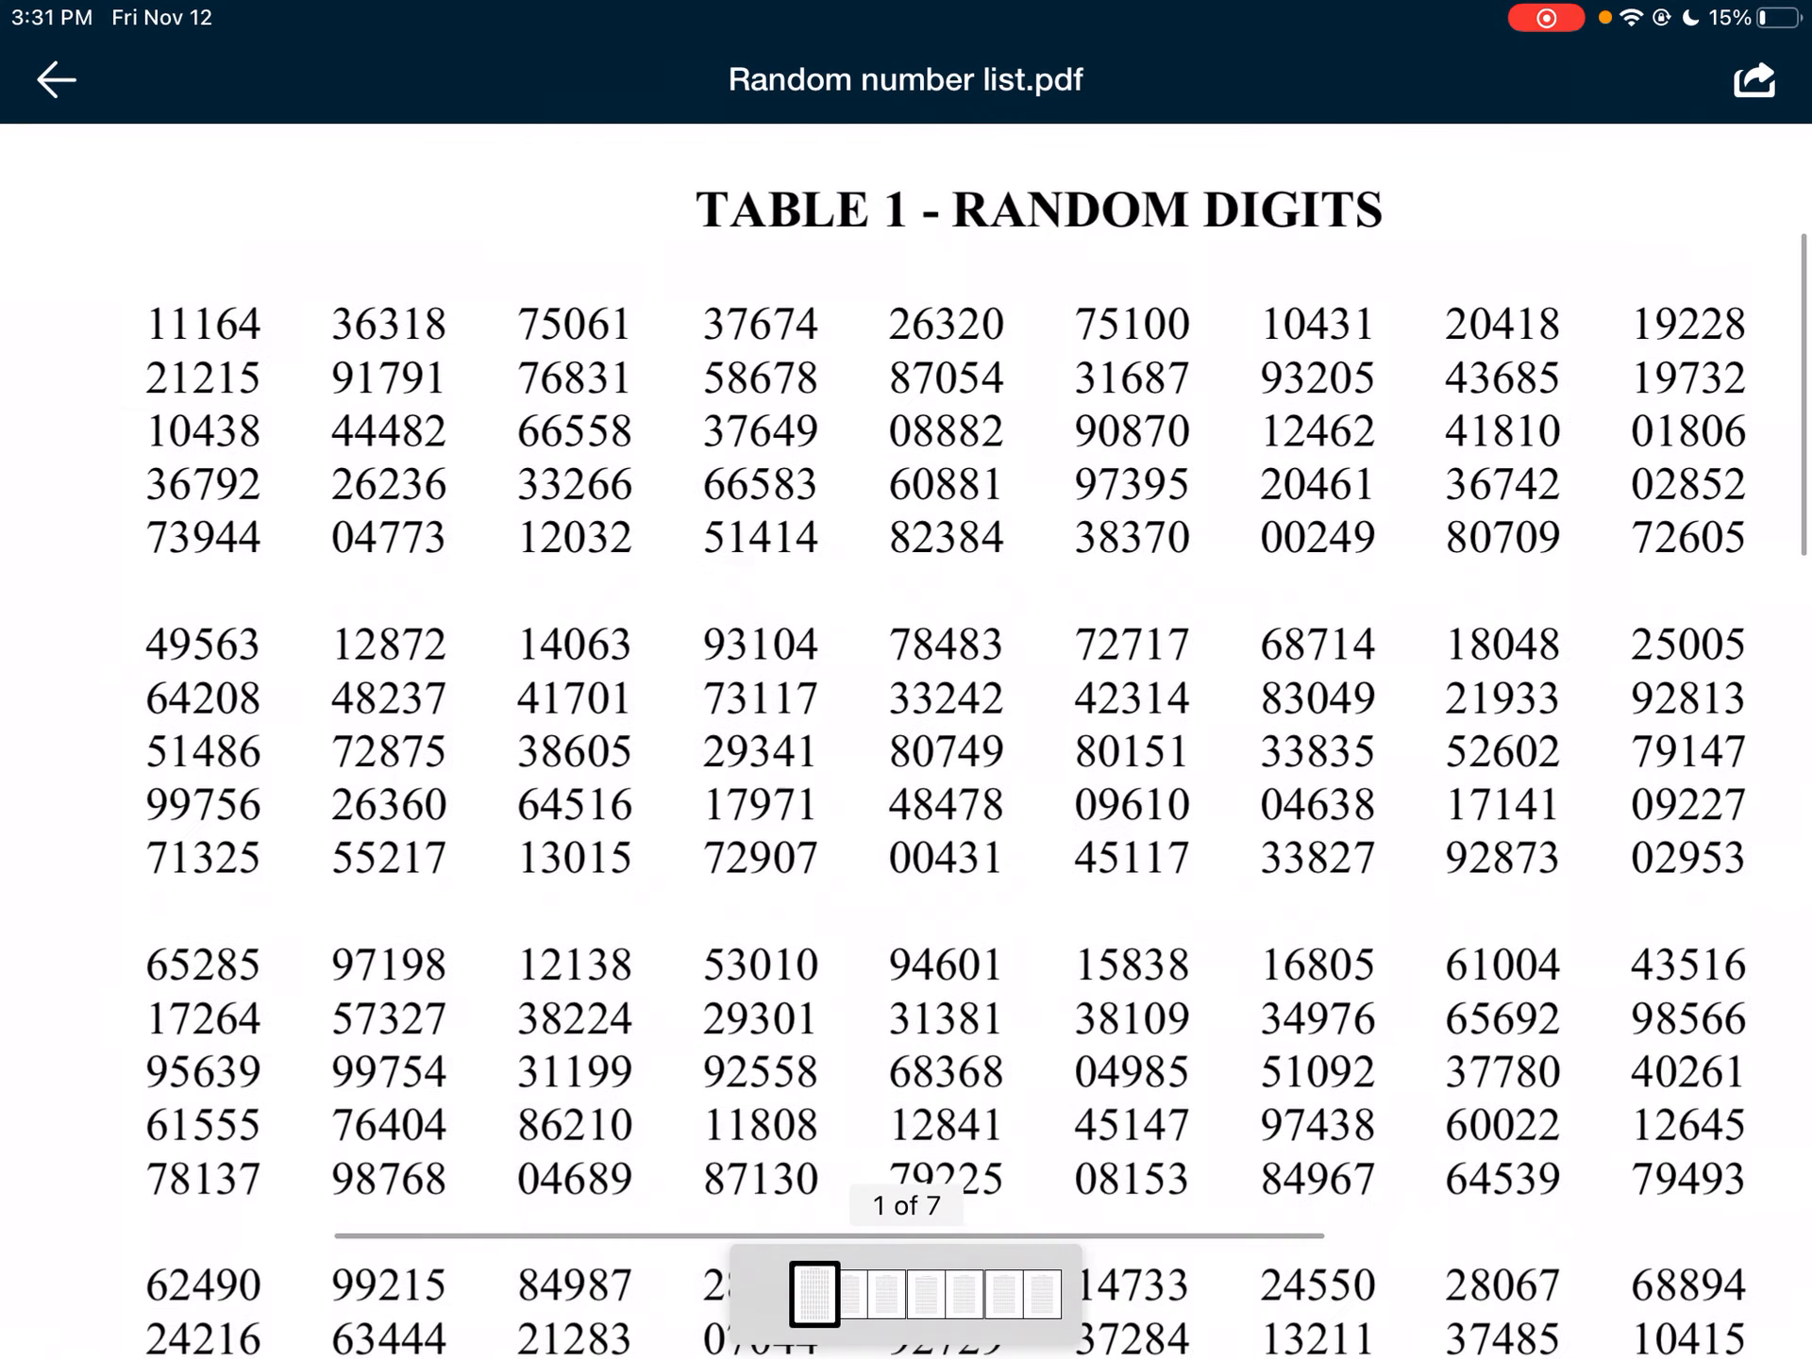
scroll(907, 736, "left", 3)
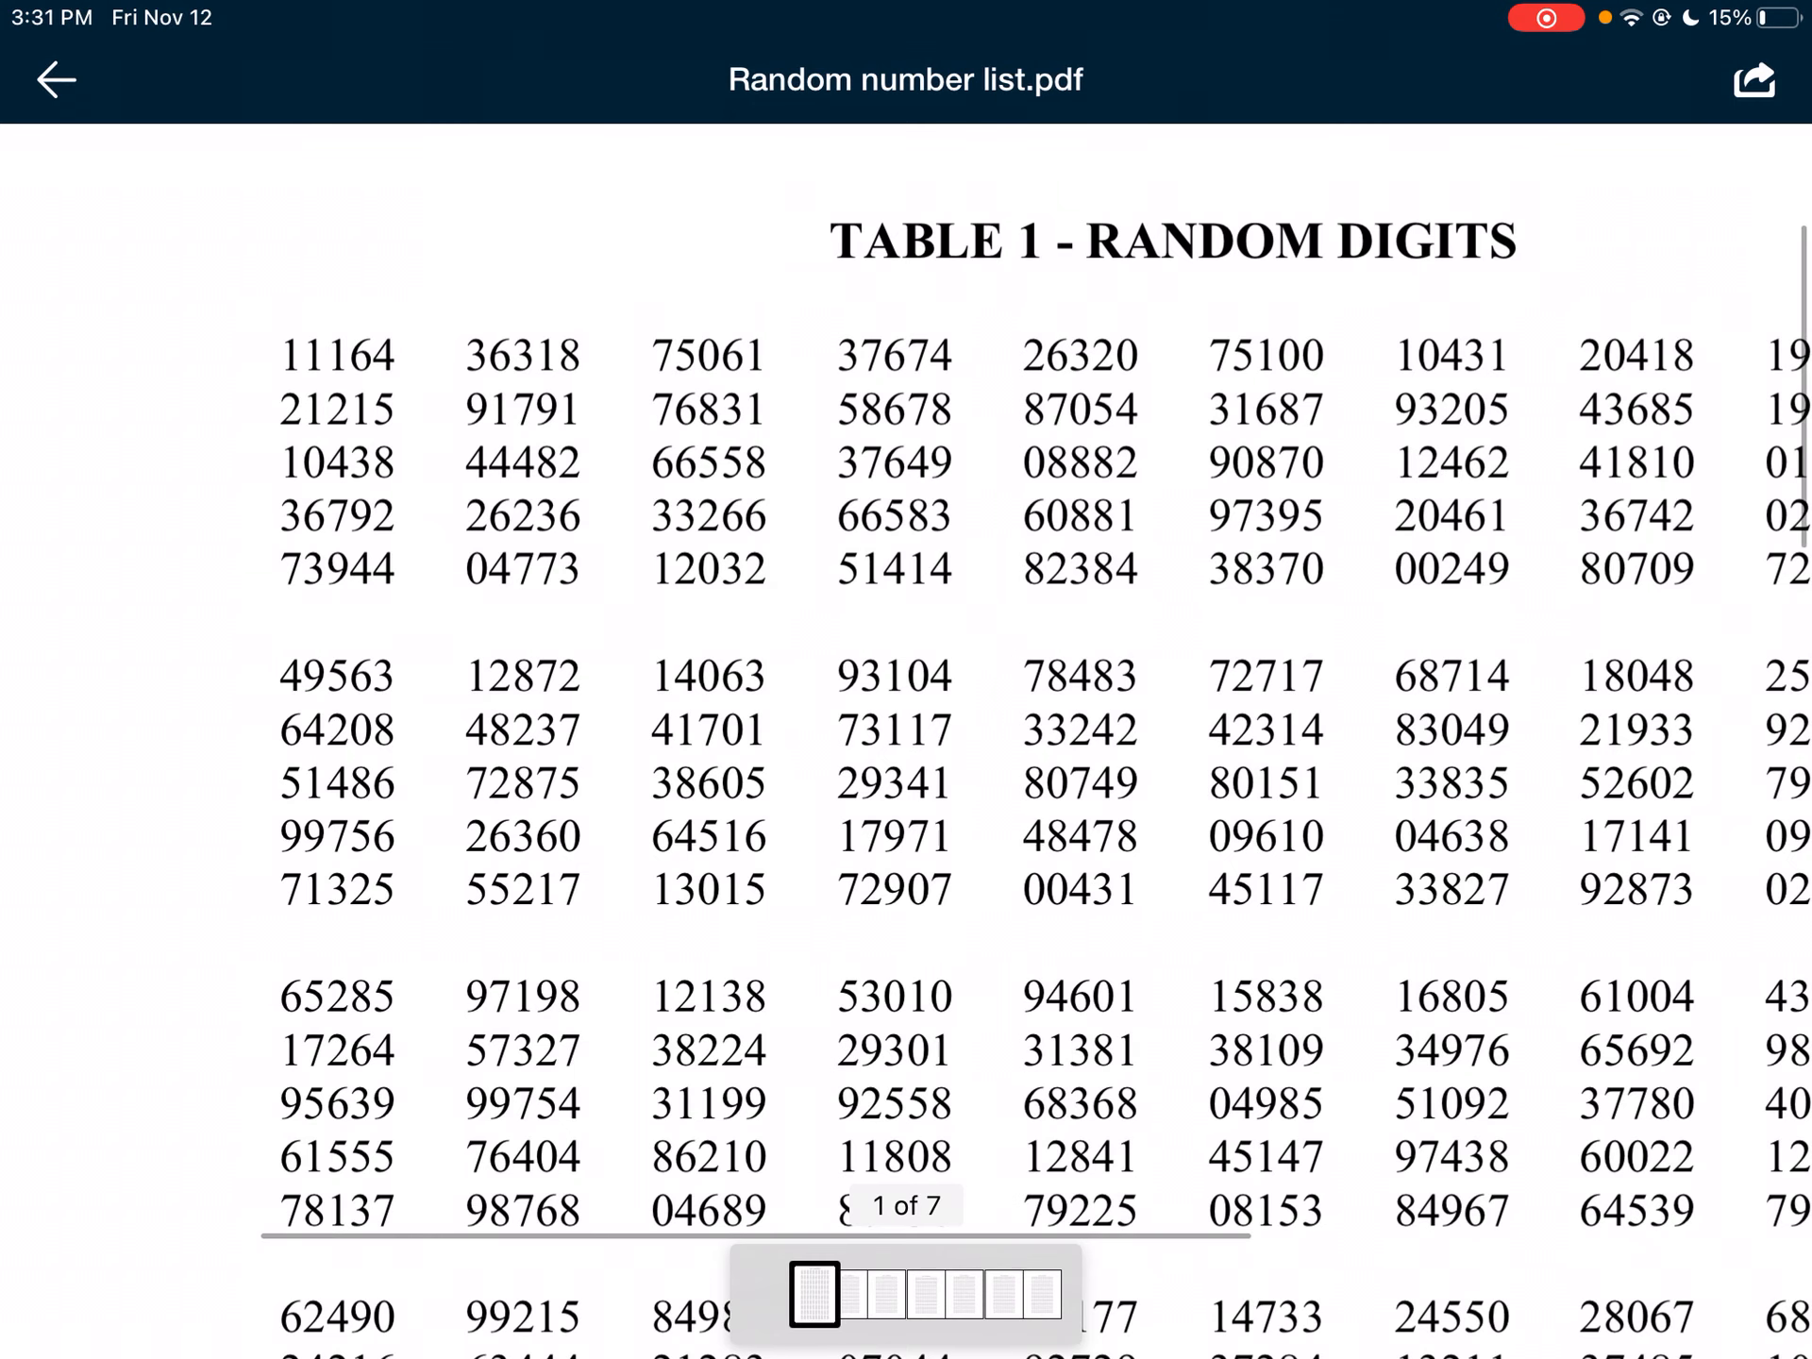
scroll(906, 736, "up", 1)
scroll(907, 737, "right", 1)
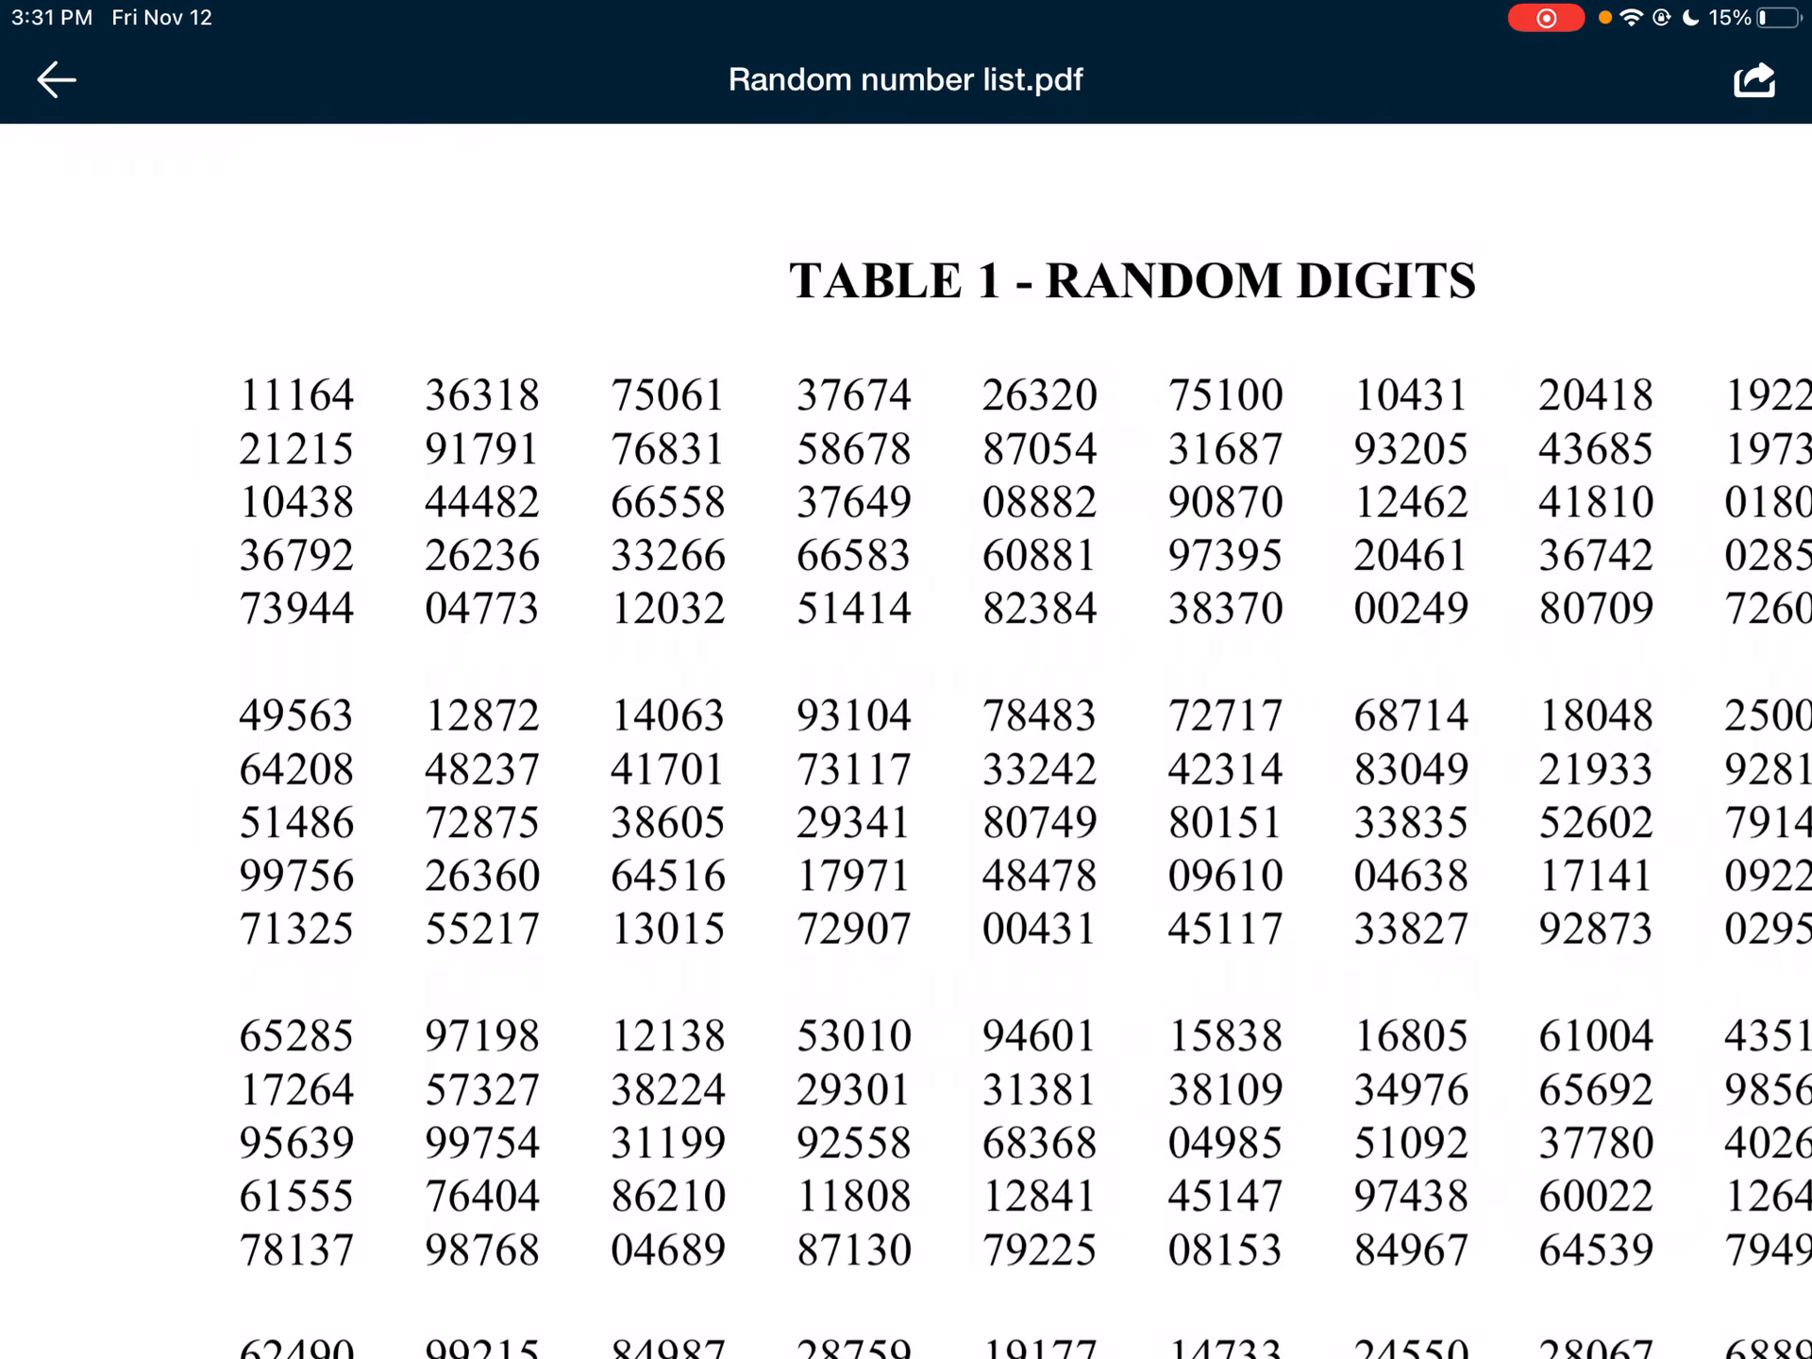
- Switch back to Notability and handwrite '5 strikes' under Example 3
left_click_drag(906, 1352, 907, 708)
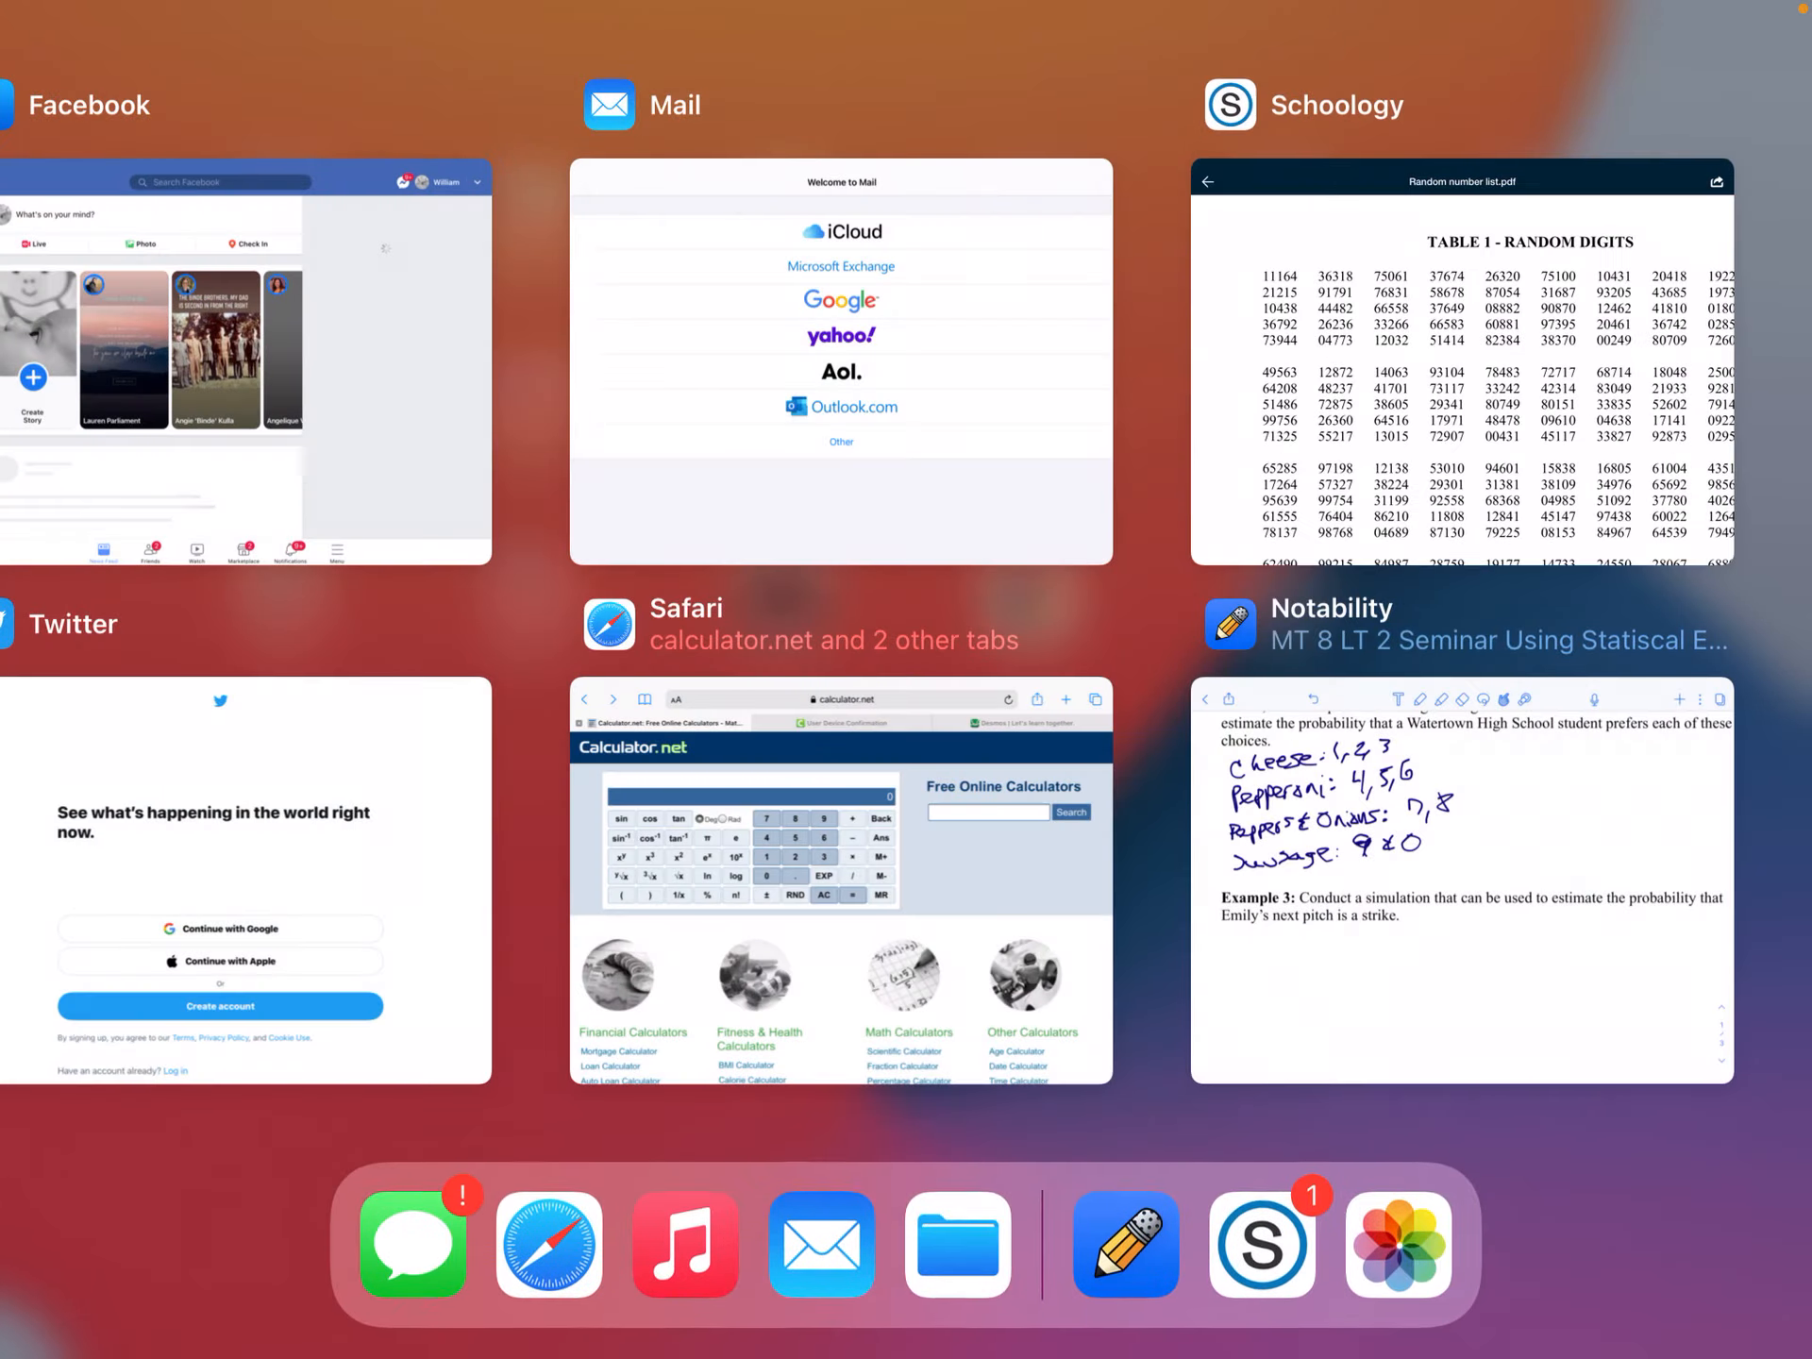
left_click(1457, 849)
left_click(763, 72)
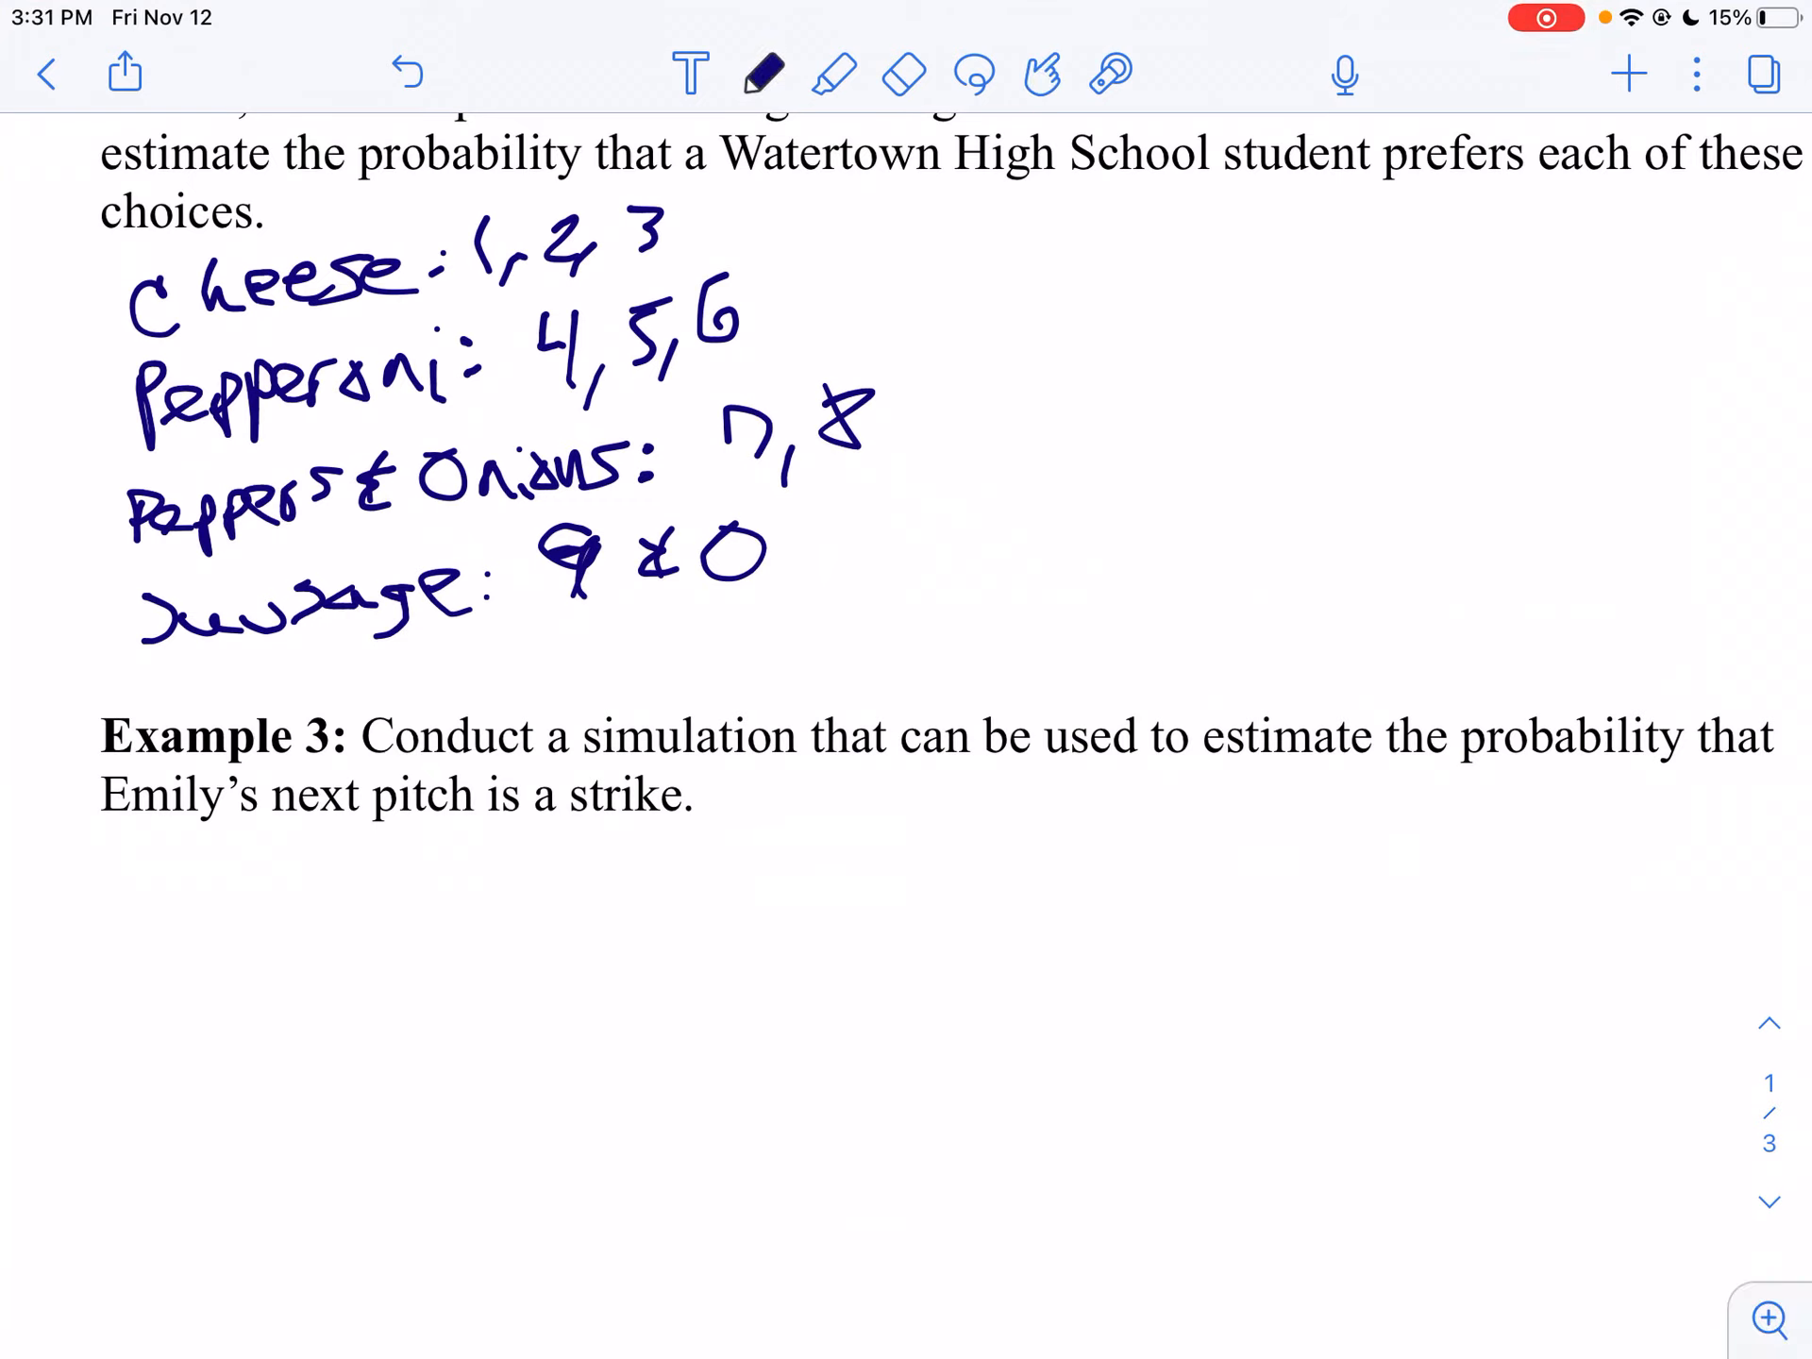
mouse_move(148, 856)
left_mouse_down()
mouse_move(177, 856)
mouse_move(134, 907)
mouse_move(196, 827)
mouse_move(218, 887)
left_mouse_up()
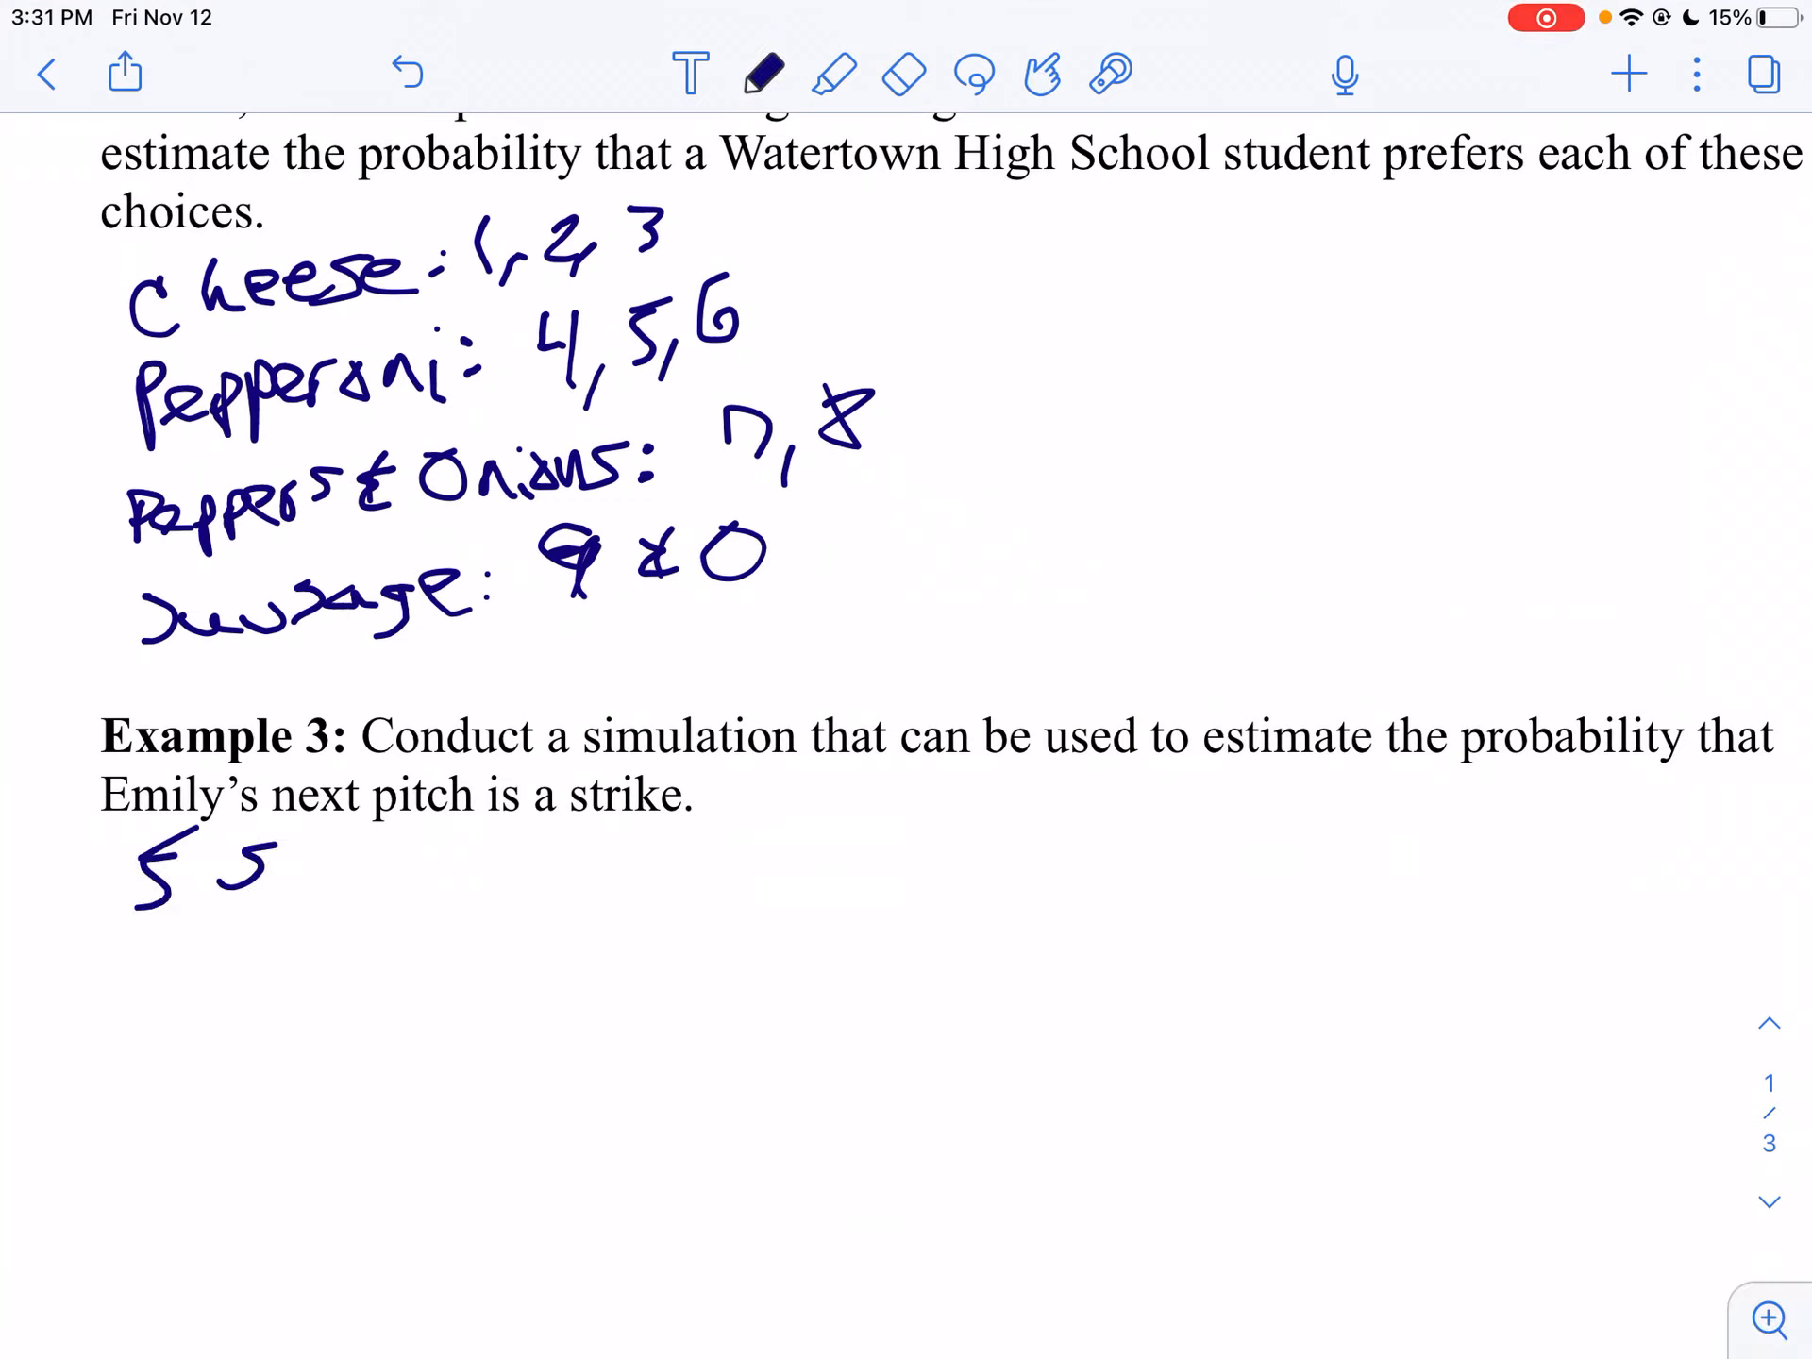
mouse_move(308, 826)
left_mouse_down()
mouse_move(306, 875)
mouse_move(323, 844)
left_mouse_up()
left_click_drag(346, 841, 365, 834)
mouse_move(368, 846)
left_mouse_down()
mouse_move(380, 873)
mouse_move(453, 858)
left_mouse_up()
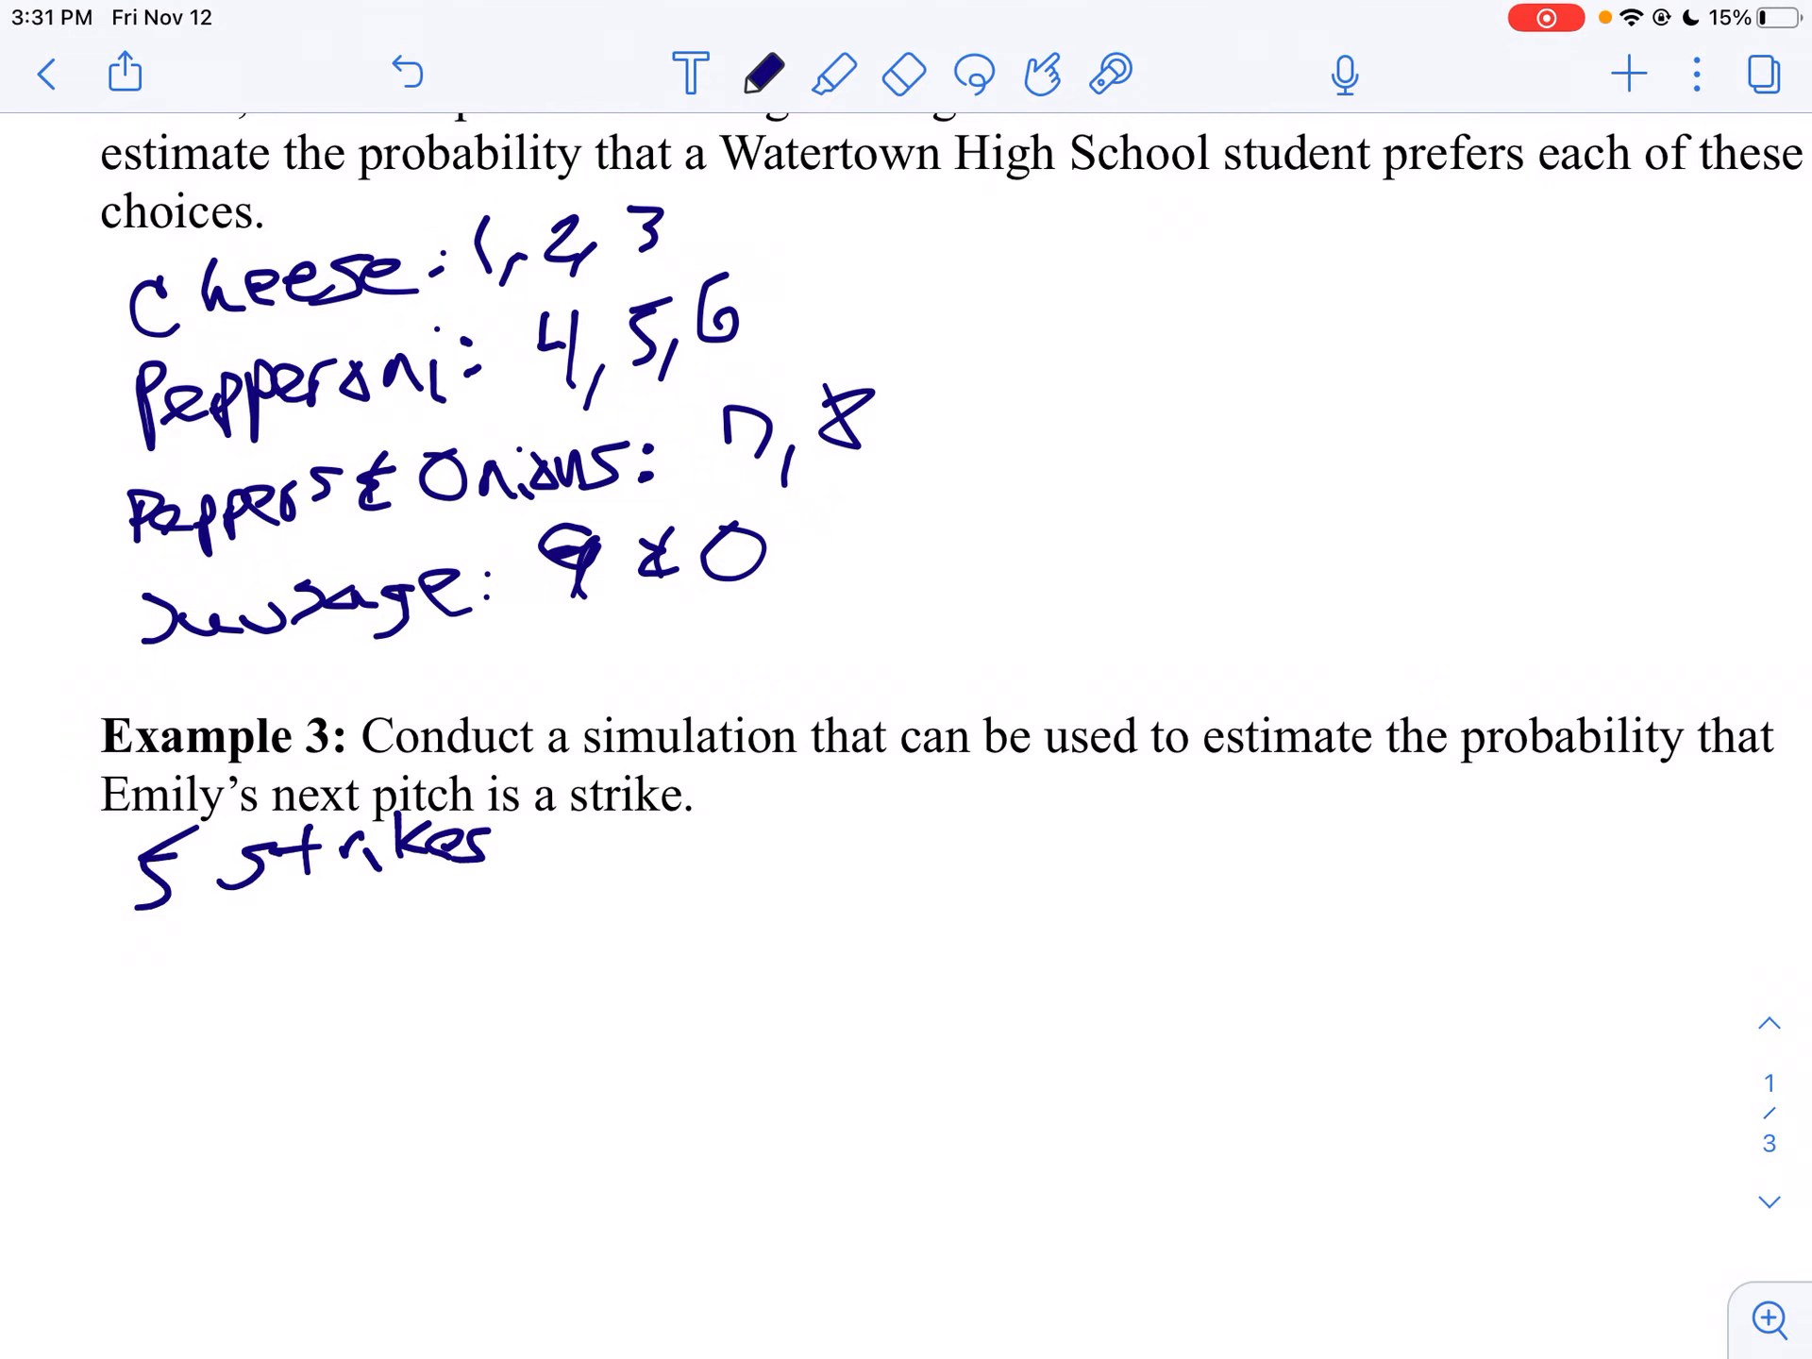
- Check the random digits in Schoology, then handwrite '4 of 5' and '9 & 10' below '5 strikes'
left_click_drag(907, 1353, 906, 849)
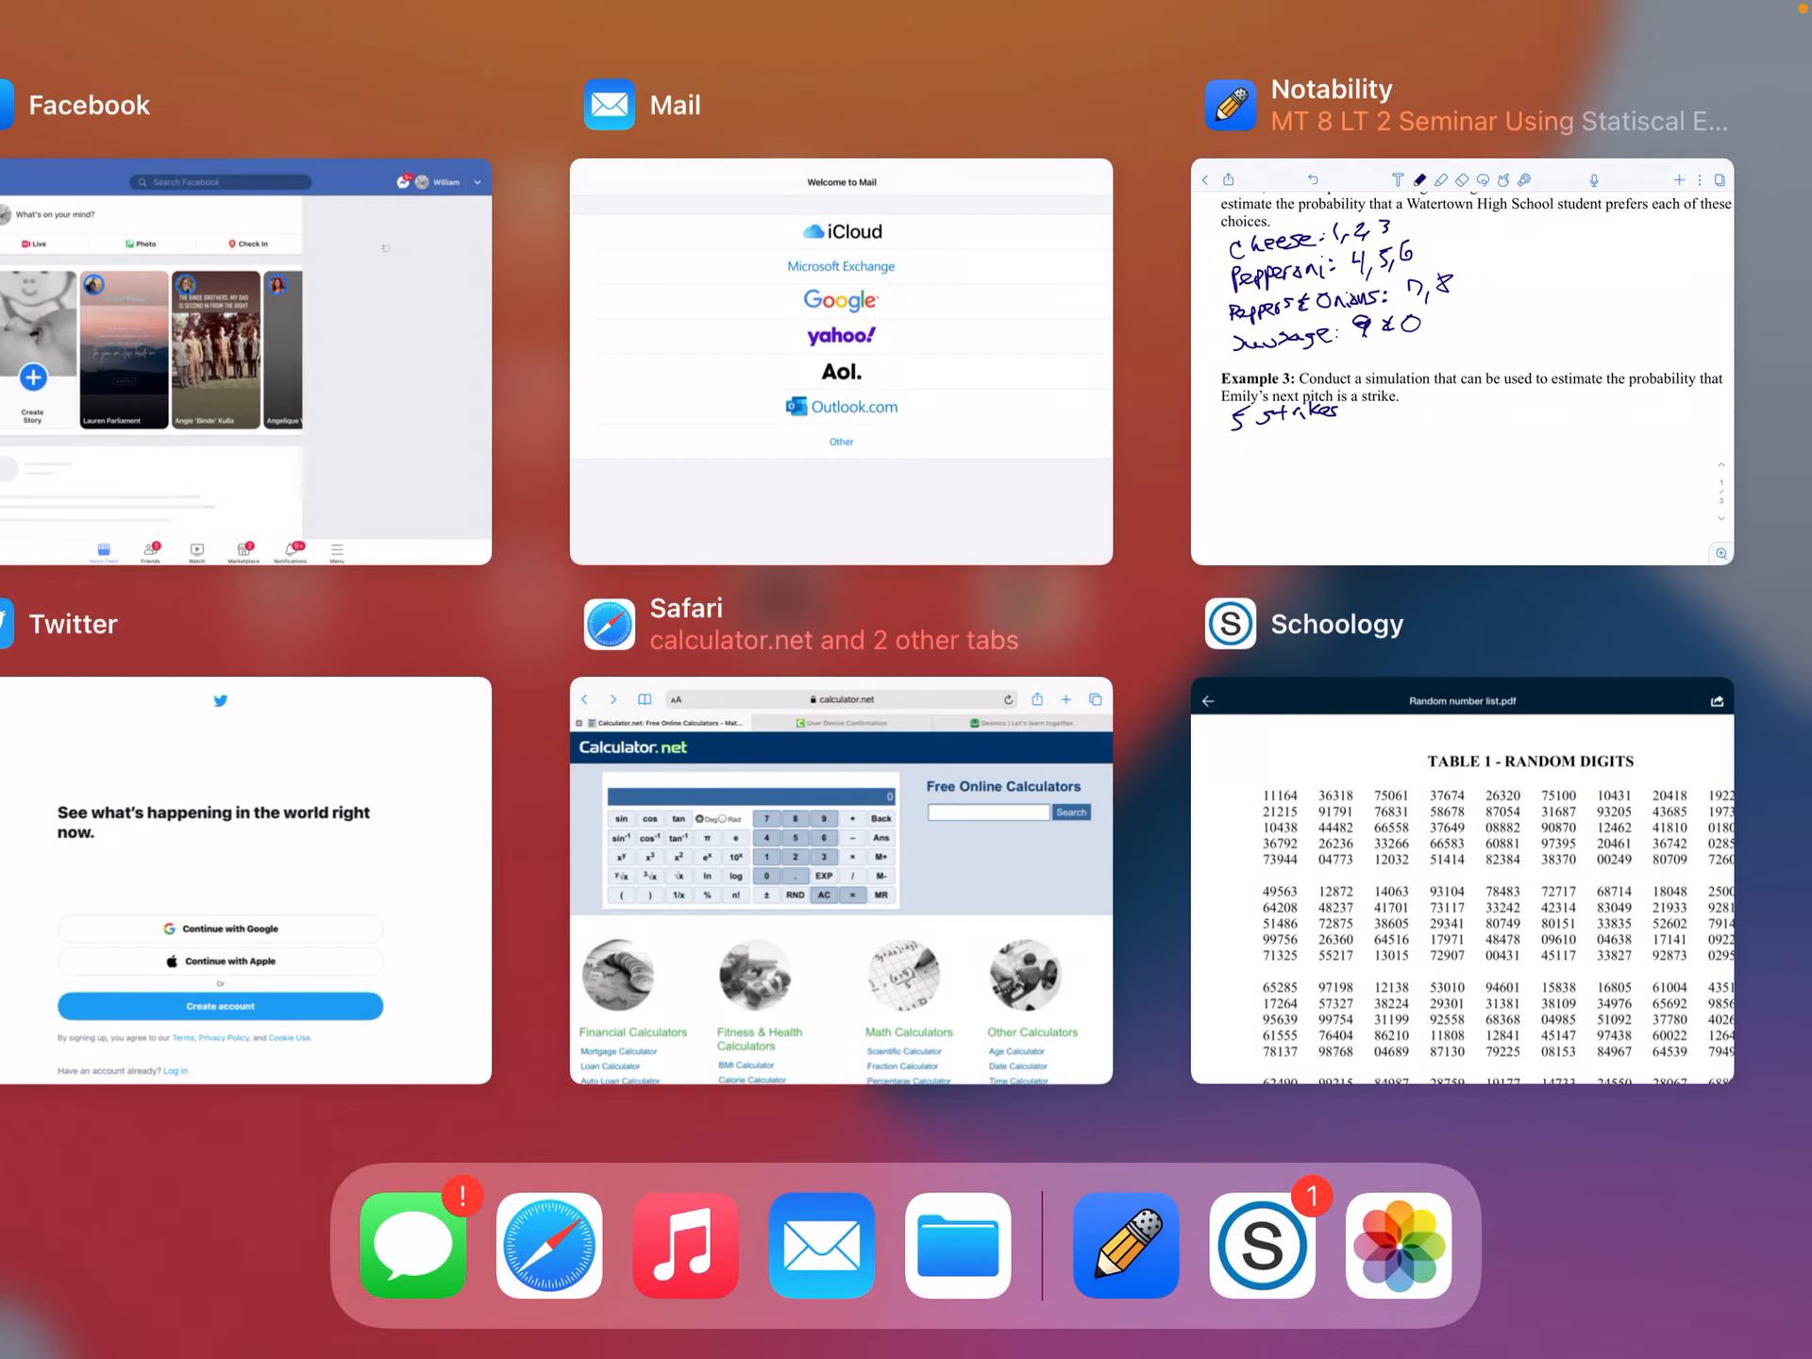
left_click(1487, 907)
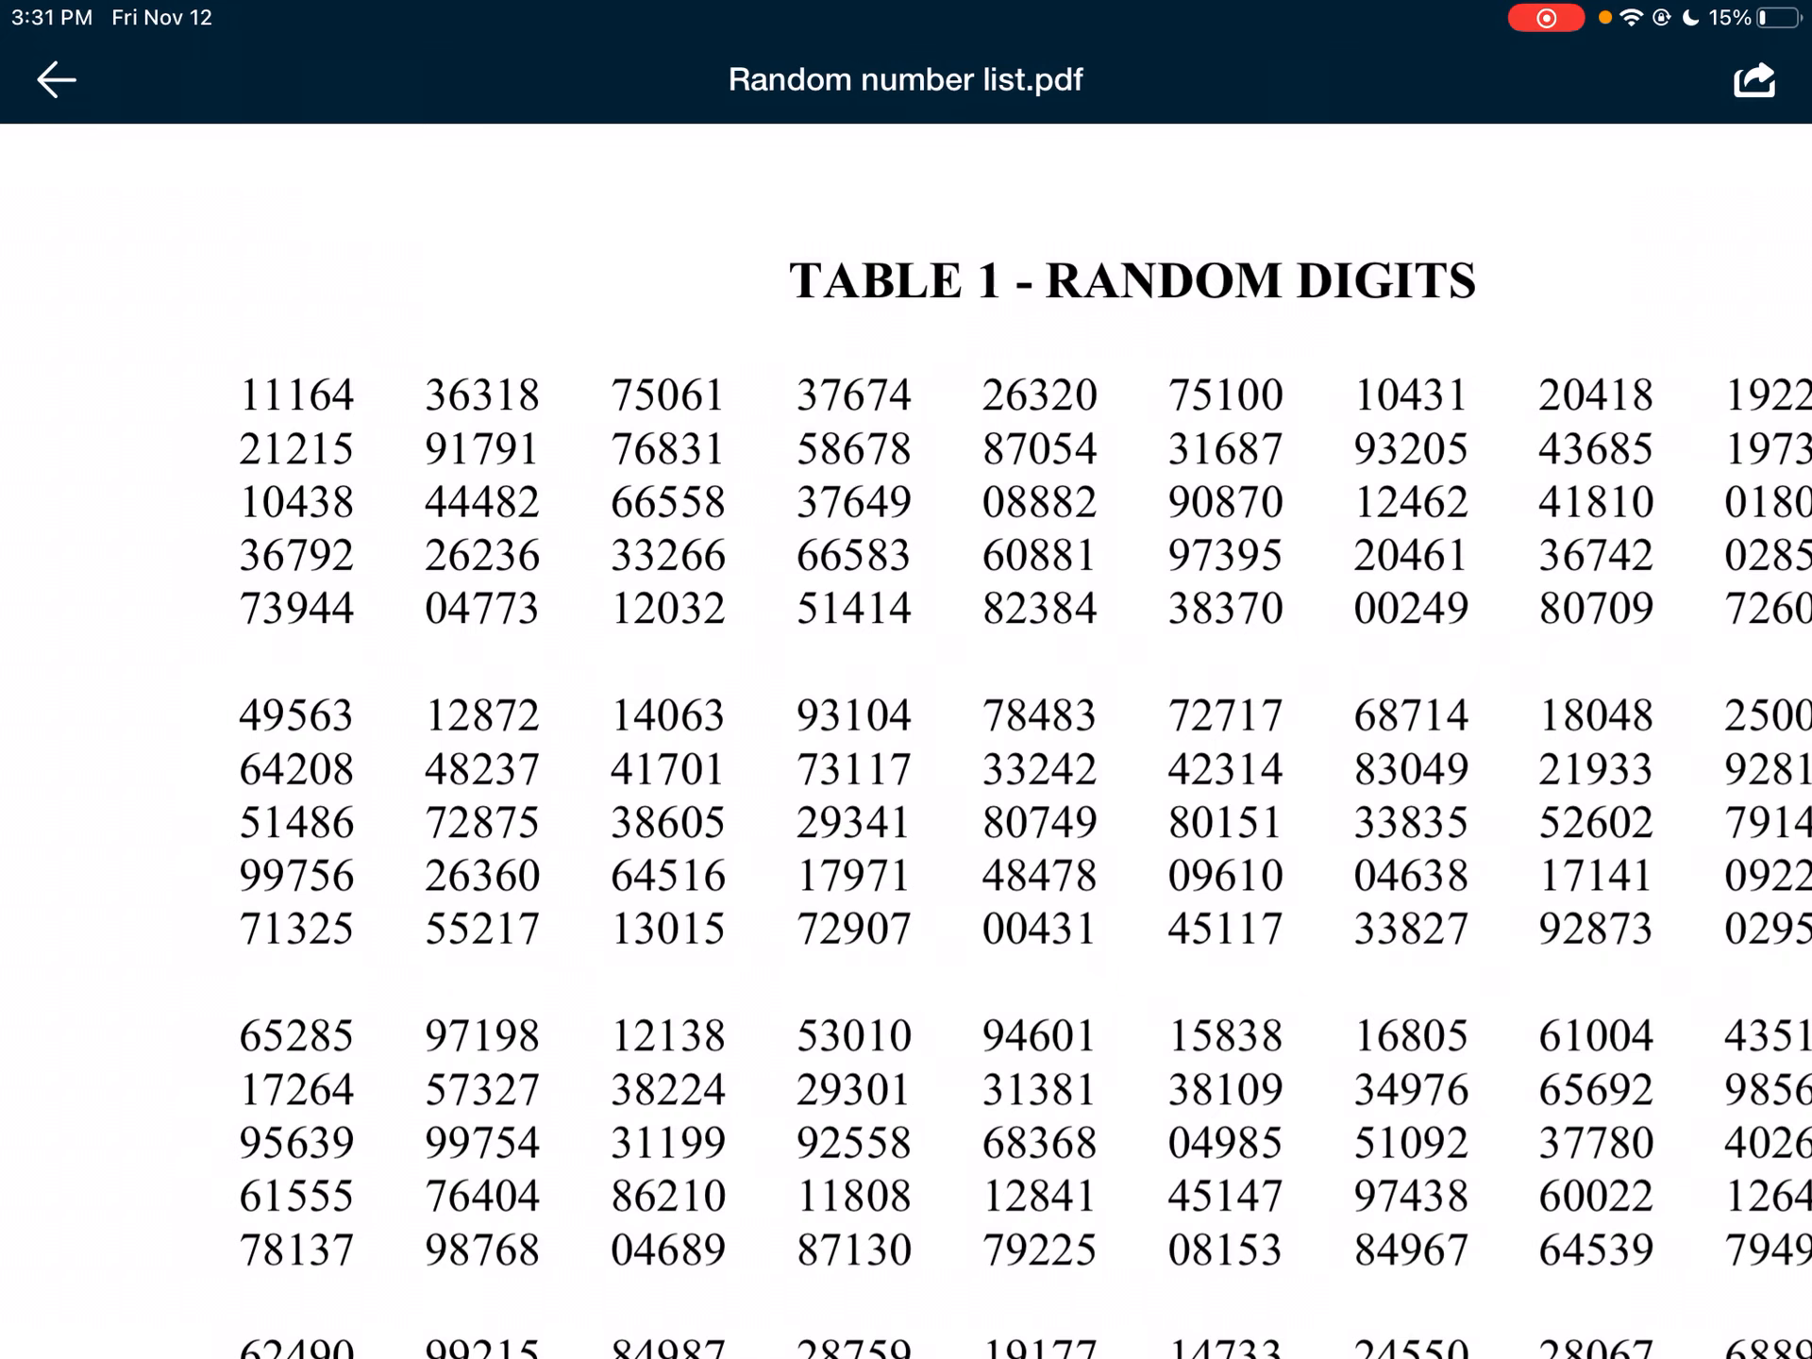
left_click_drag(906, 1352, 906, 850)
left_click(1477, 831)
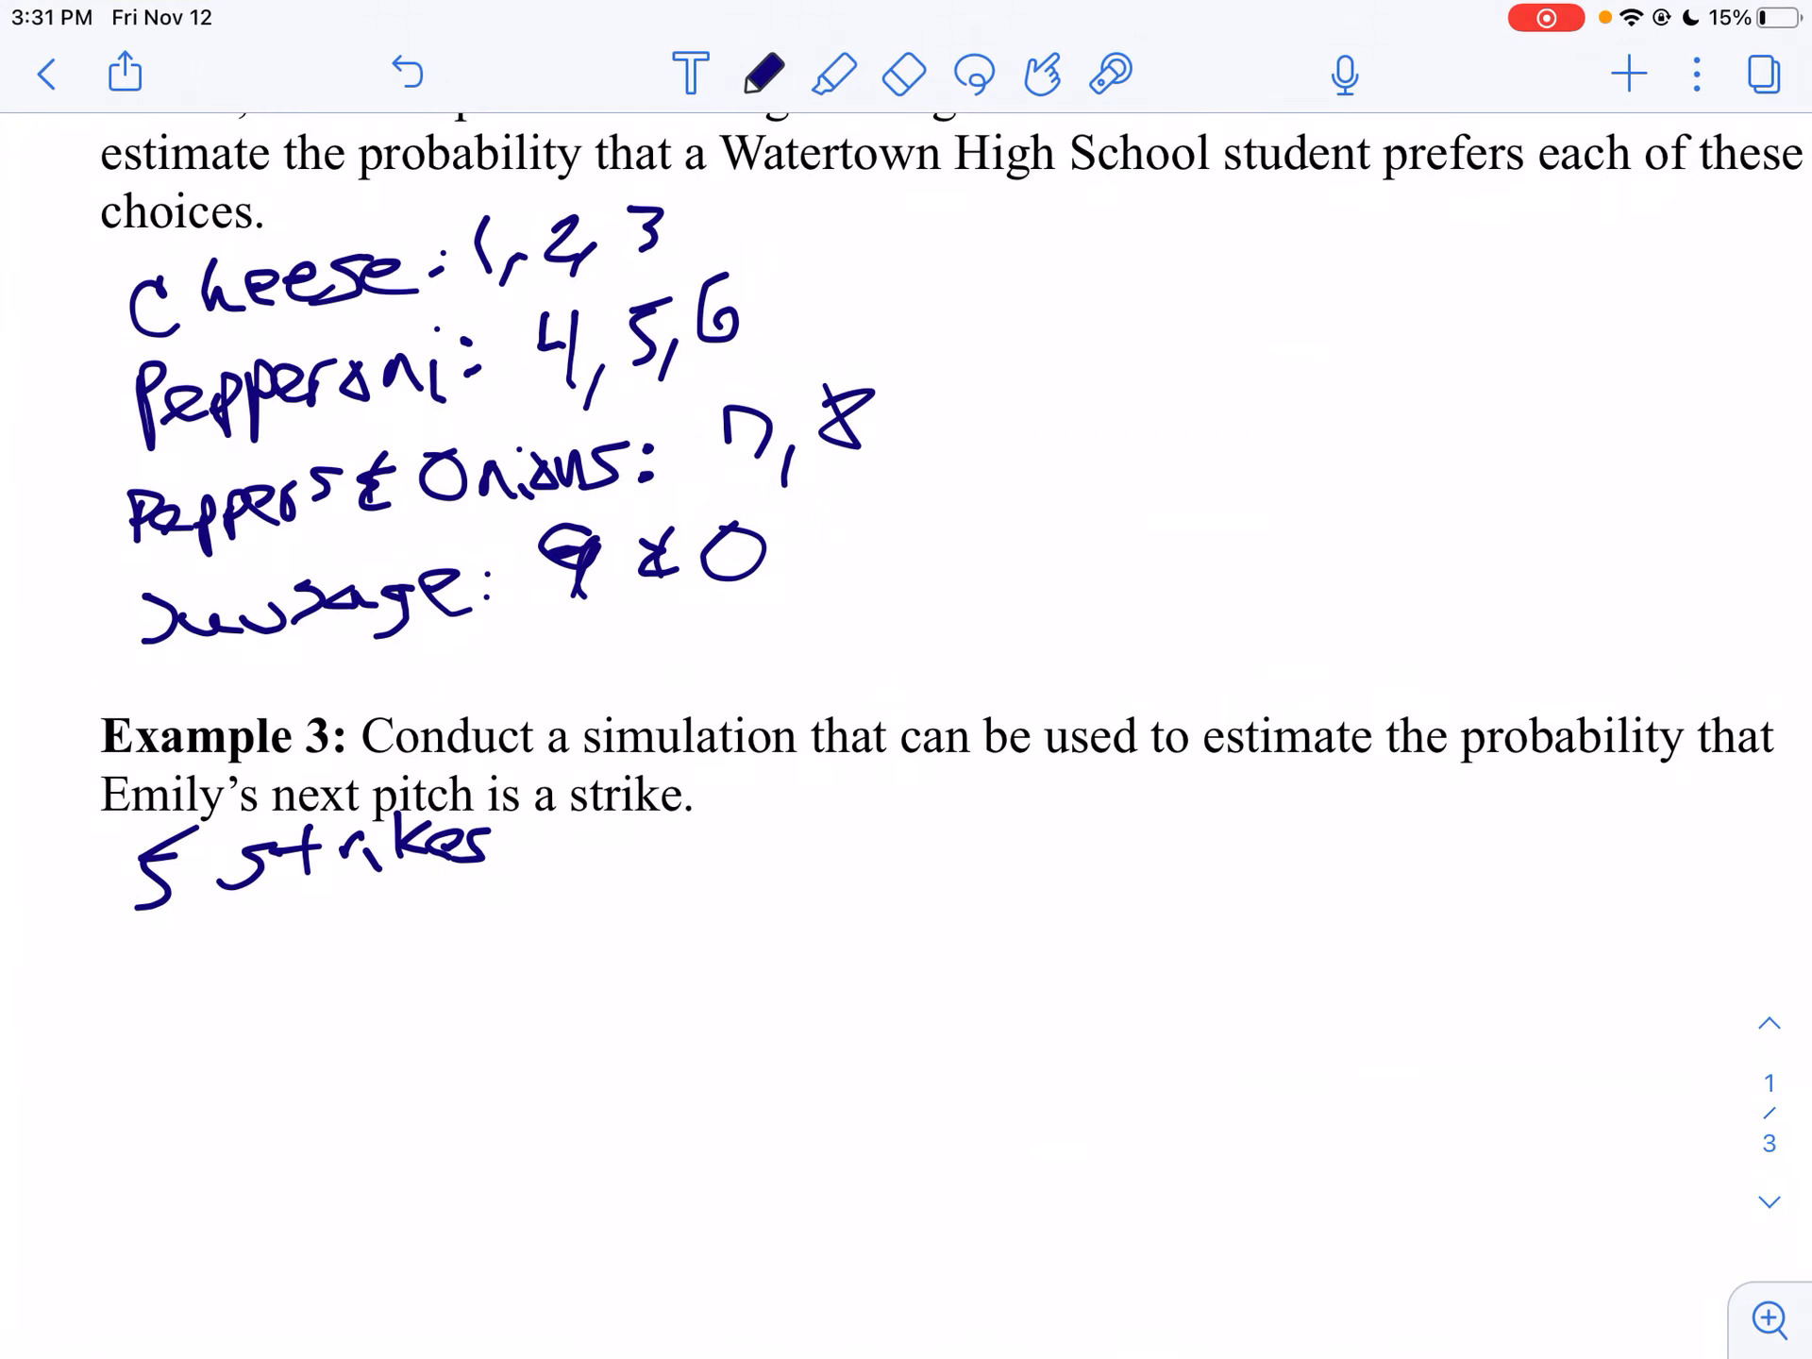
left_click_drag(129, 949, 173, 1023)
left_click_drag(293, 960, 320, 987)
mouse_move(296, 962)
left_mouse_down()
mouse_move(337, 941)
mouse_move(400, 971)
mouse_move(476, 900)
left_mouse_up()
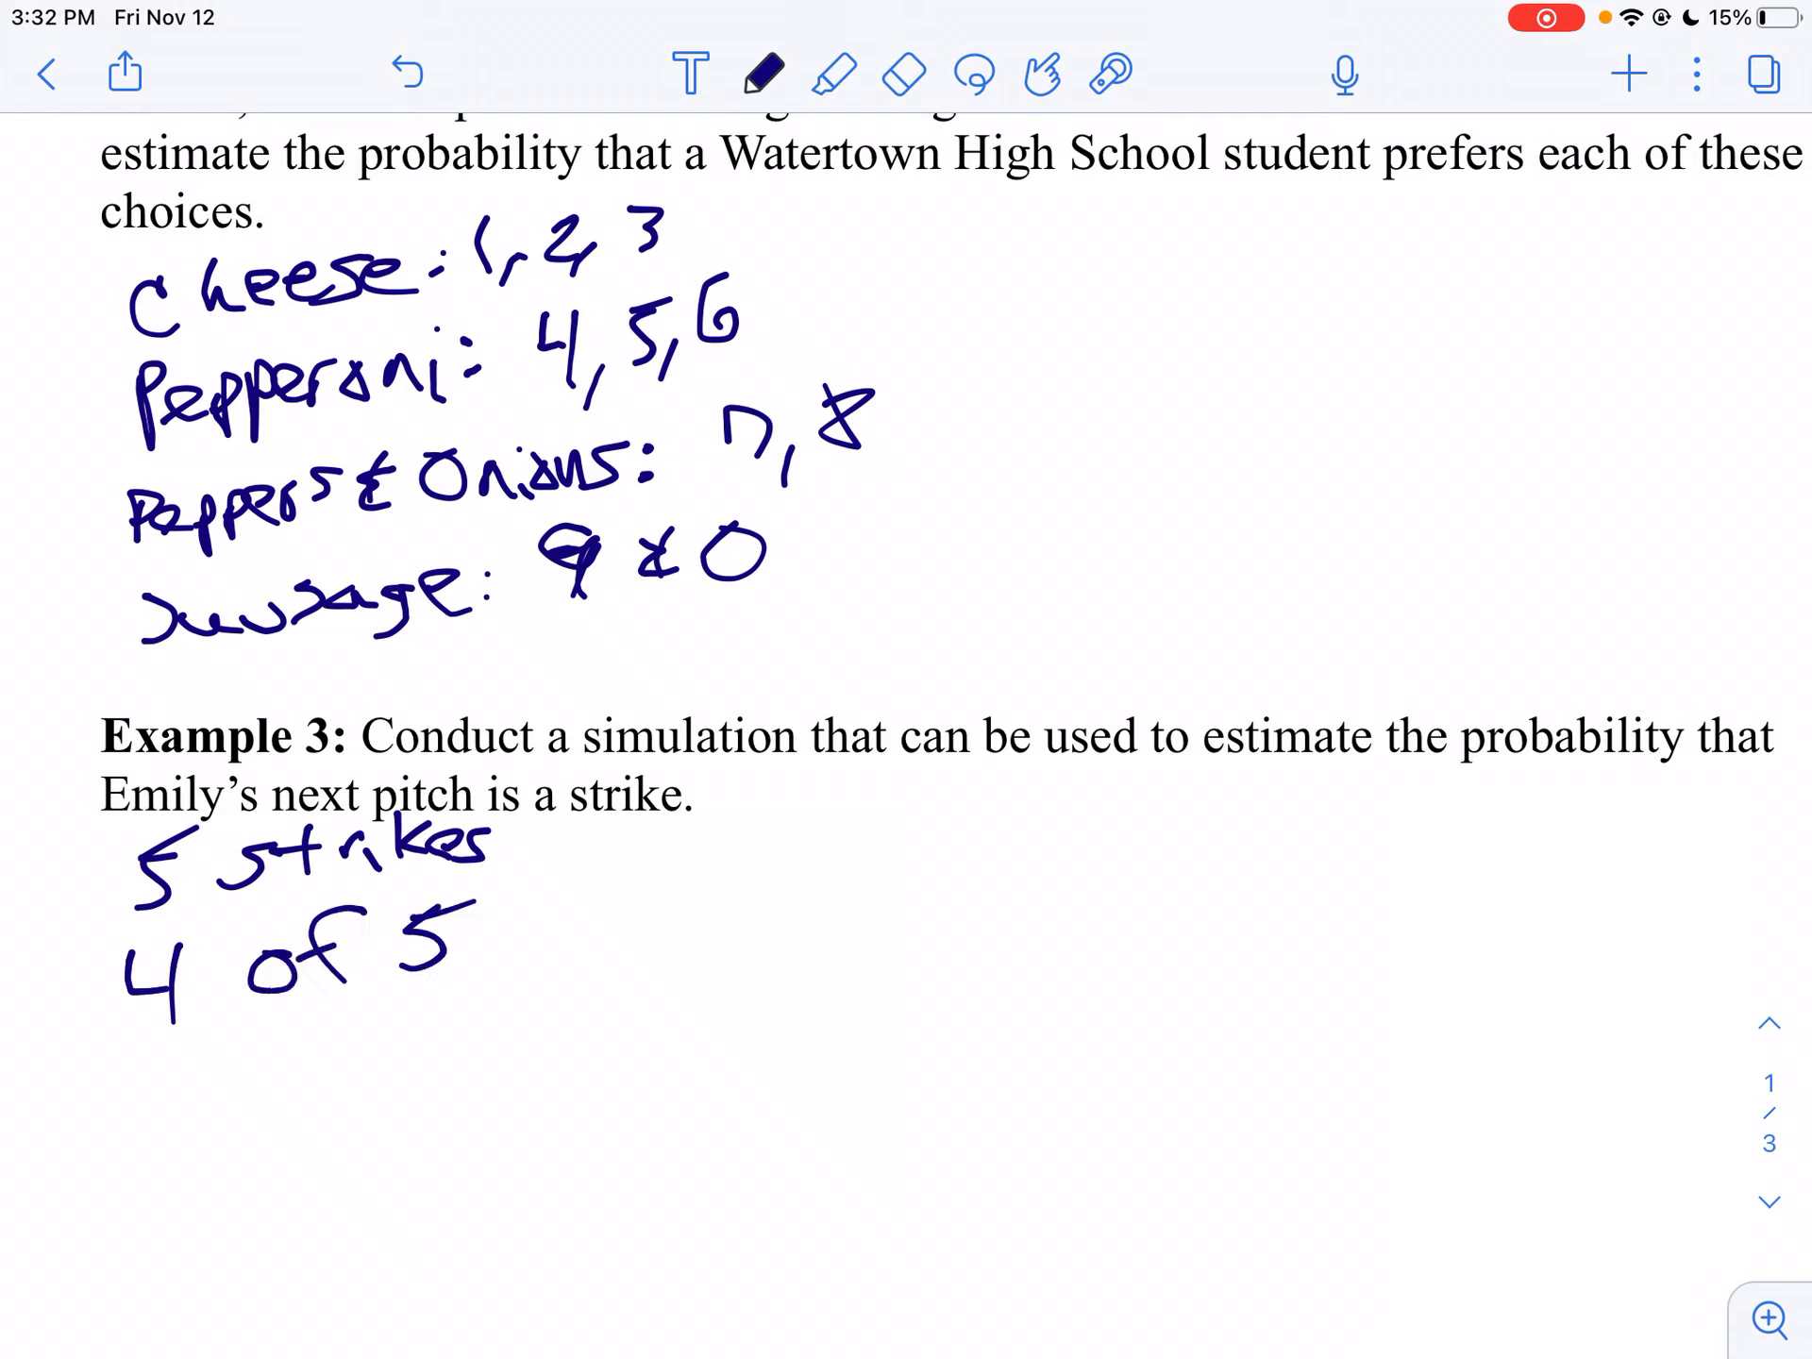
left_click_drag(674, 901, 677, 963)
mouse_move(782, 898)
left_mouse_down()
mouse_move(762, 932)
mouse_move(796, 965)
left_mouse_up()
mouse_move(881, 861)
left_mouse_down()
mouse_move(875, 933)
mouse_move(910, 872)
left_mouse_up()
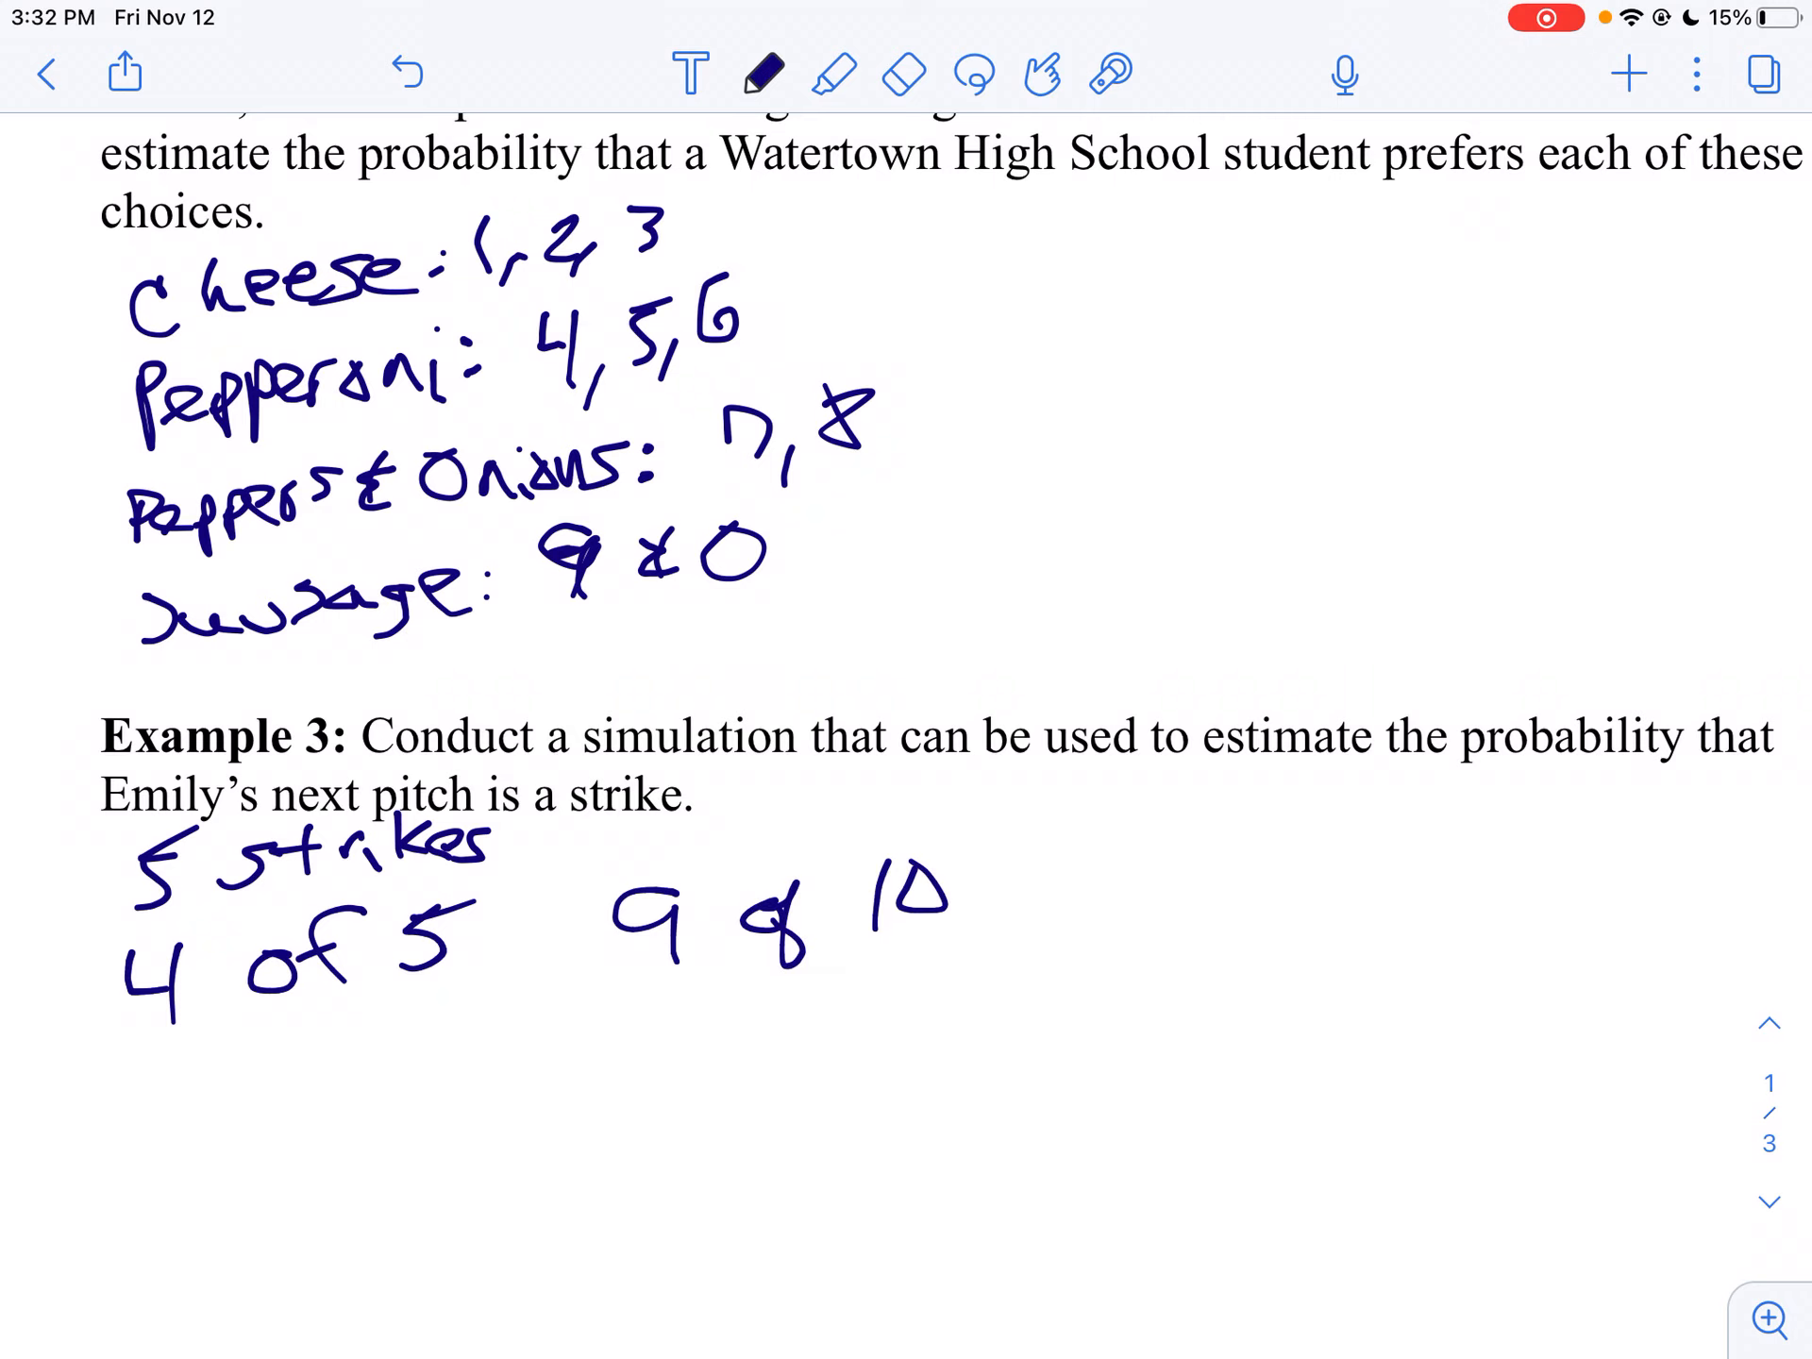
- Consult the random digits PDF in Schoology again and return to the Notability notes
left_click_drag(907, 1353, 907, 849)
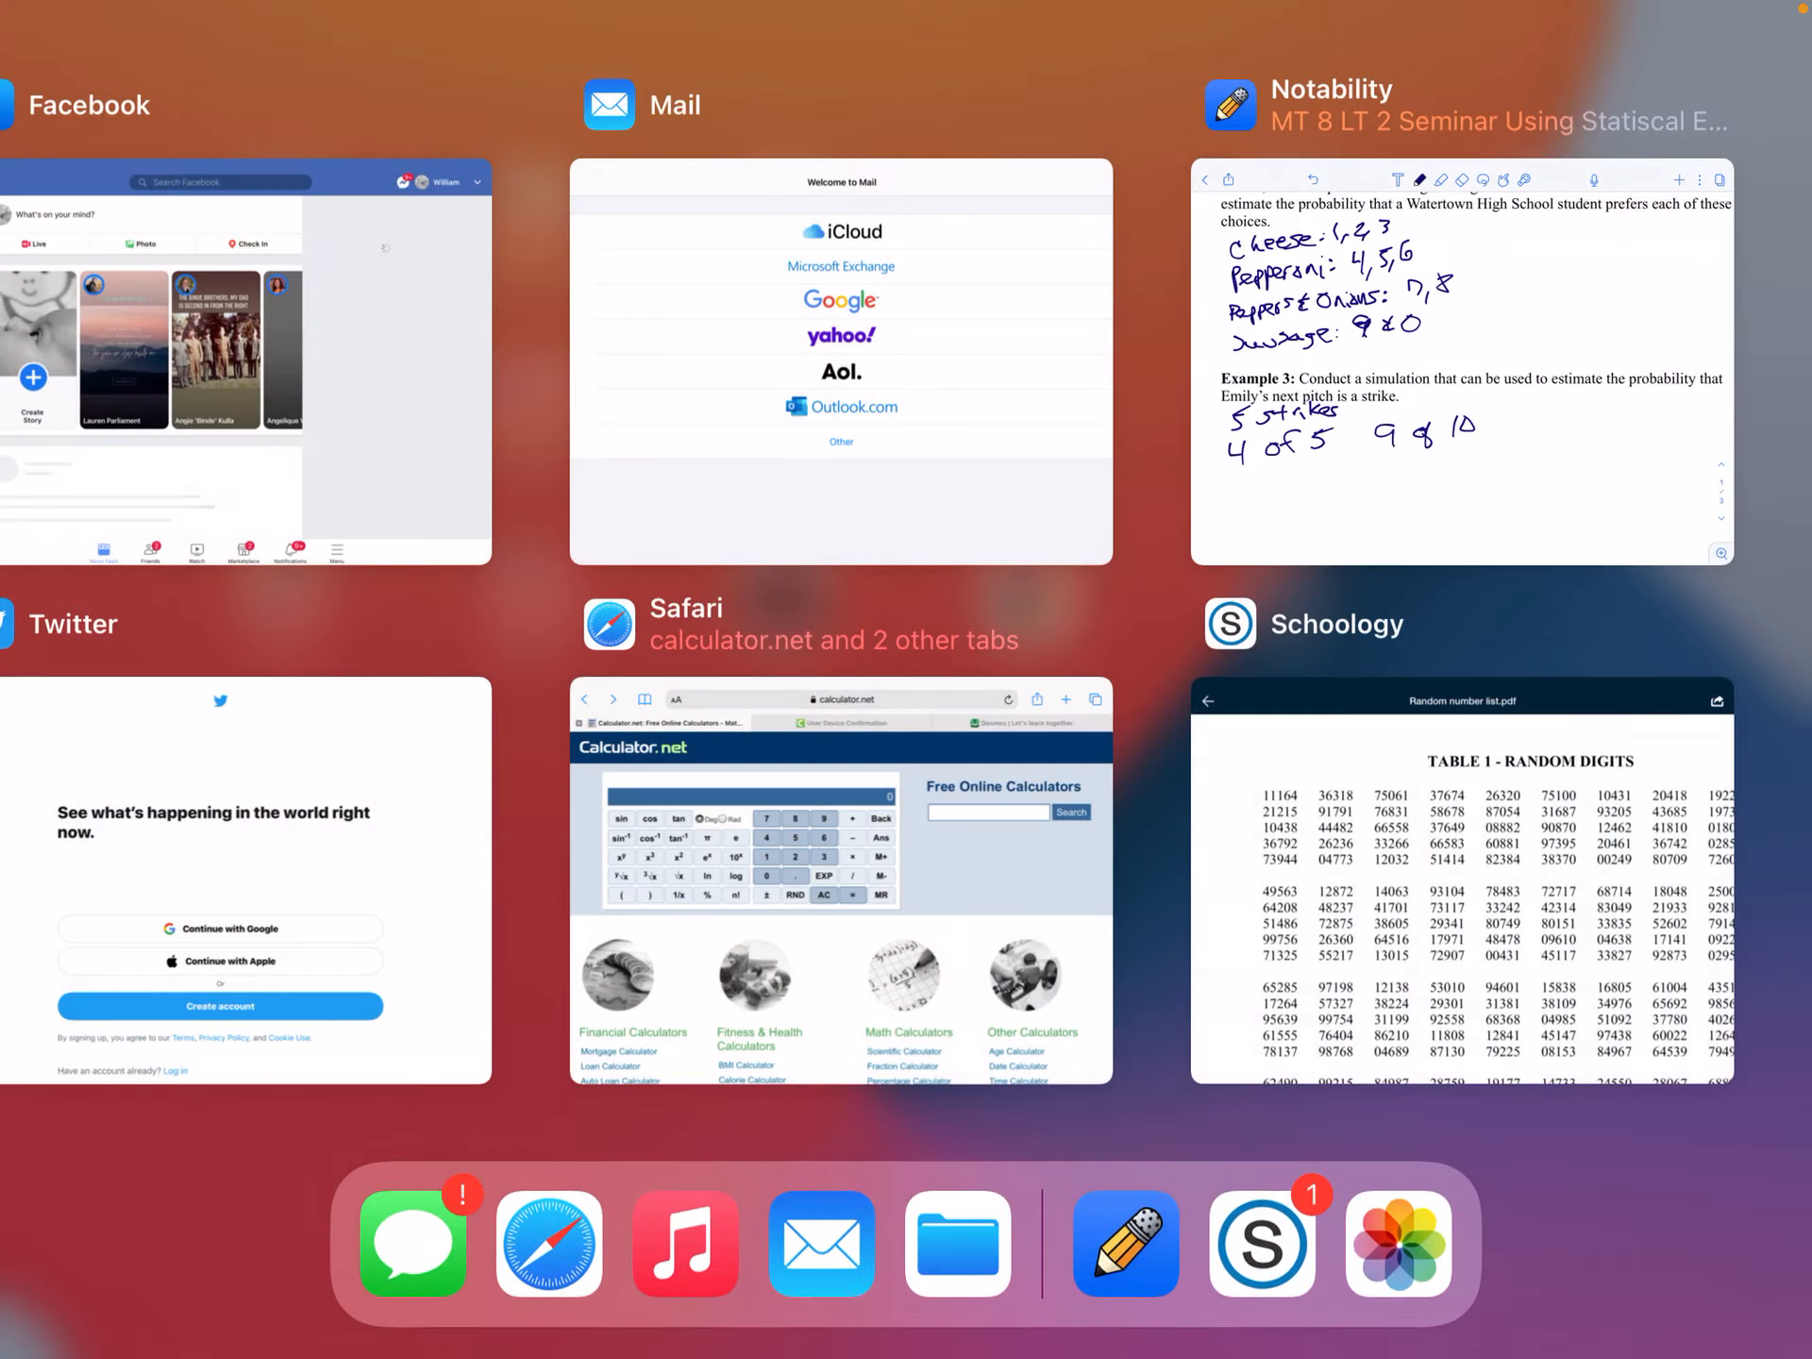
left_click(1463, 879)
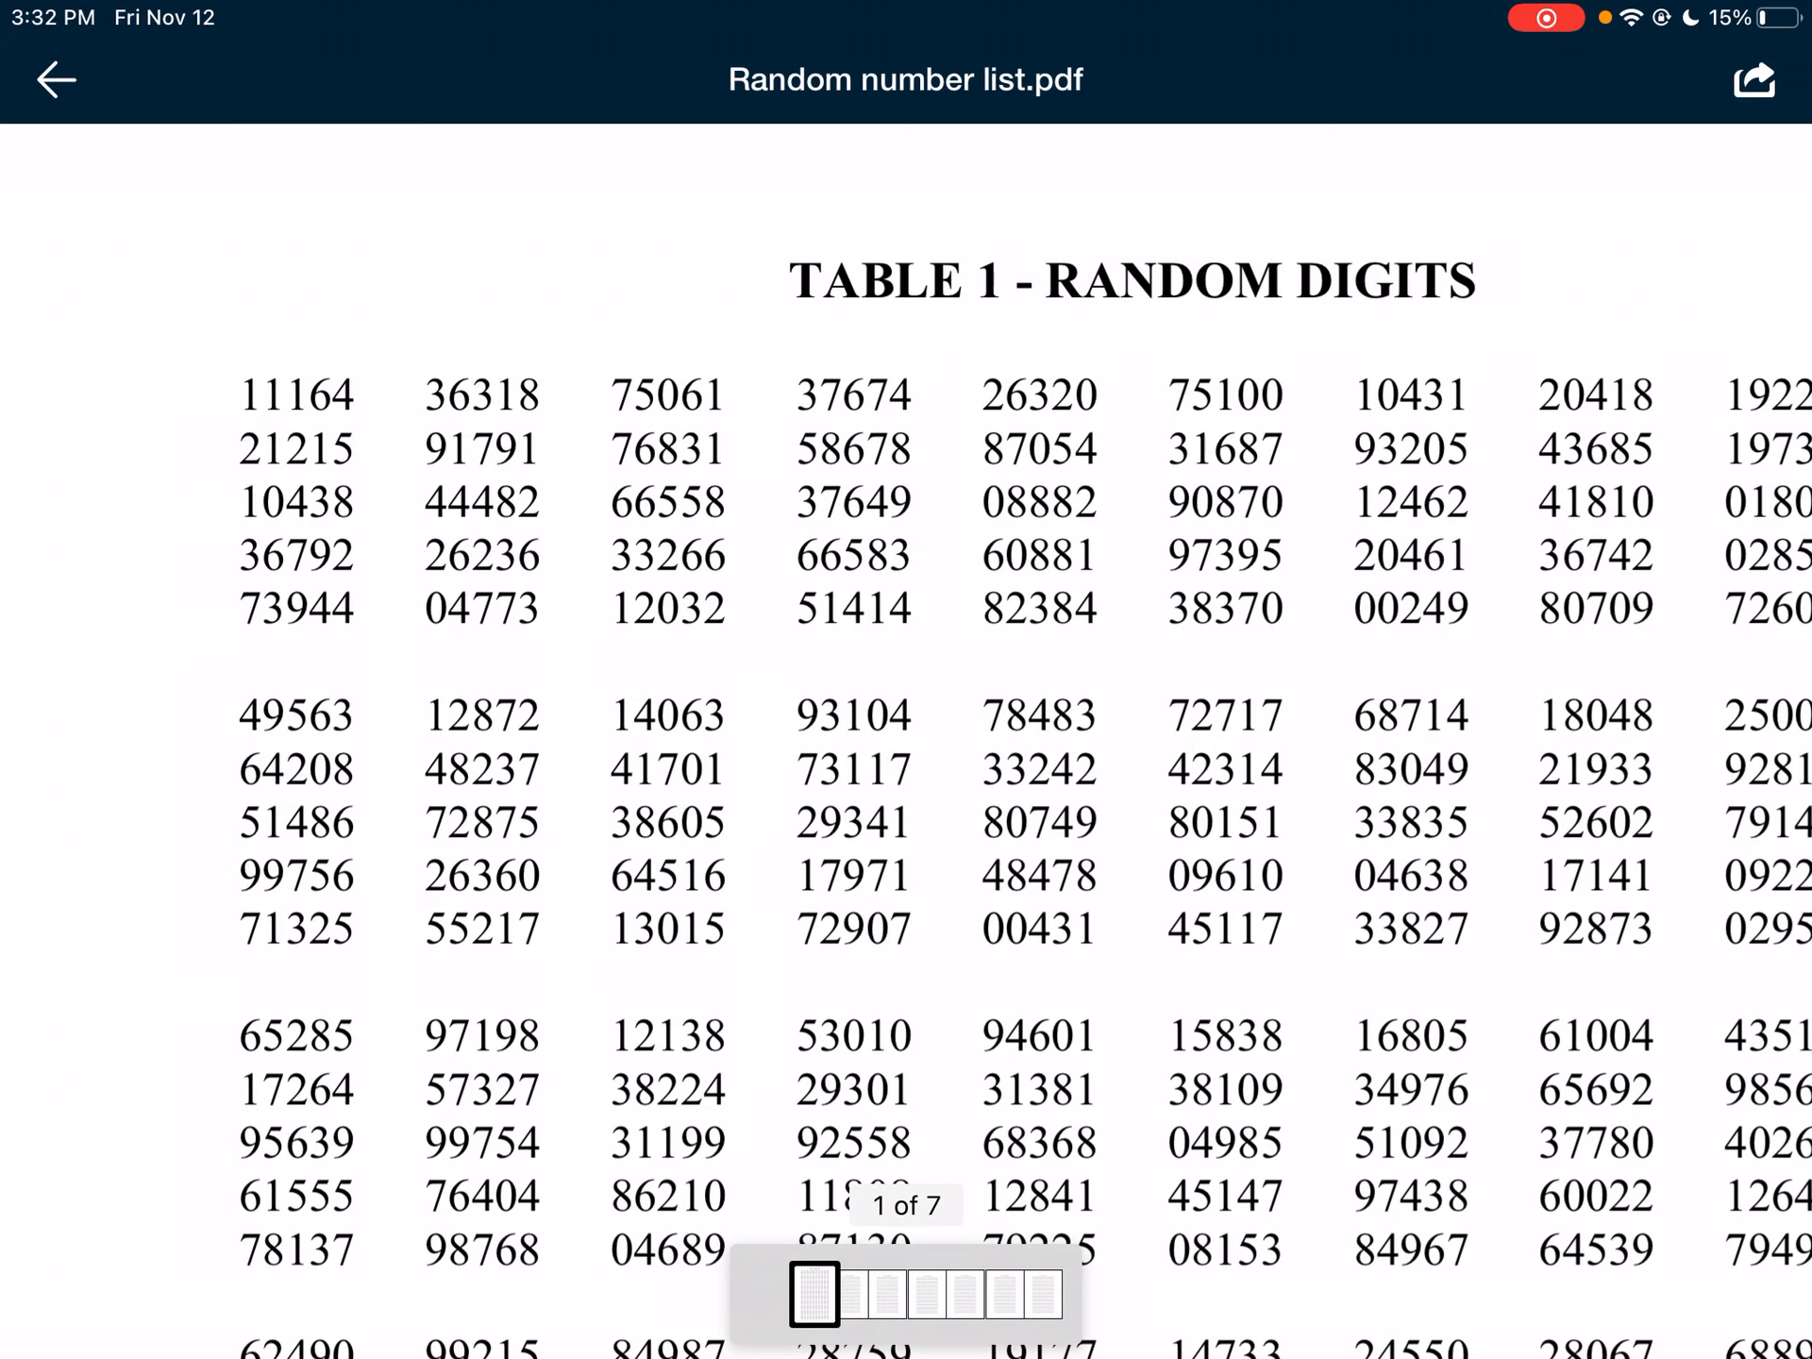
scroll(1025, 788, "down", 1)
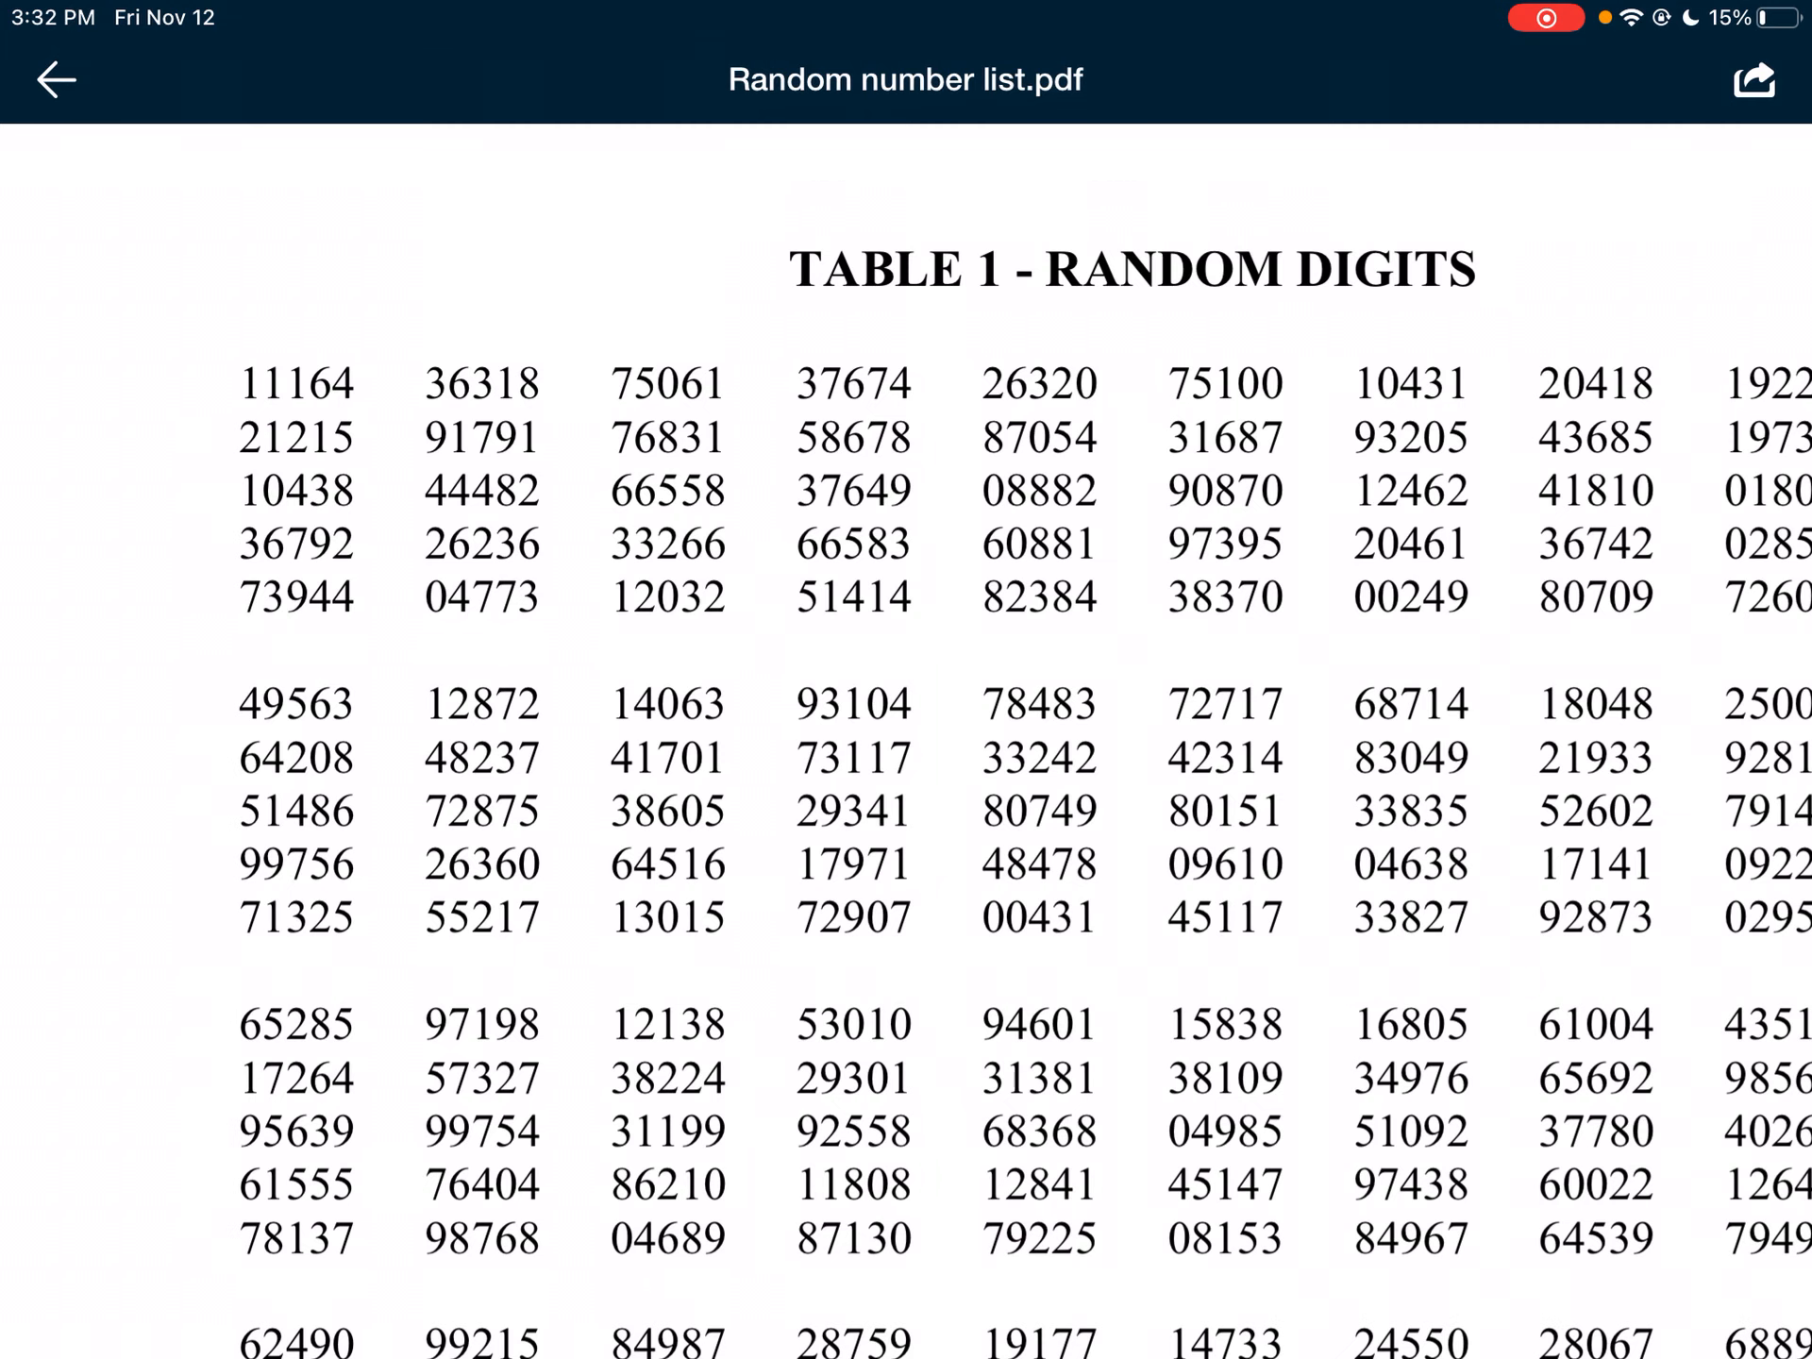
left_click_drag(906, 1353, 907, 850)
left_click(1497, 869)
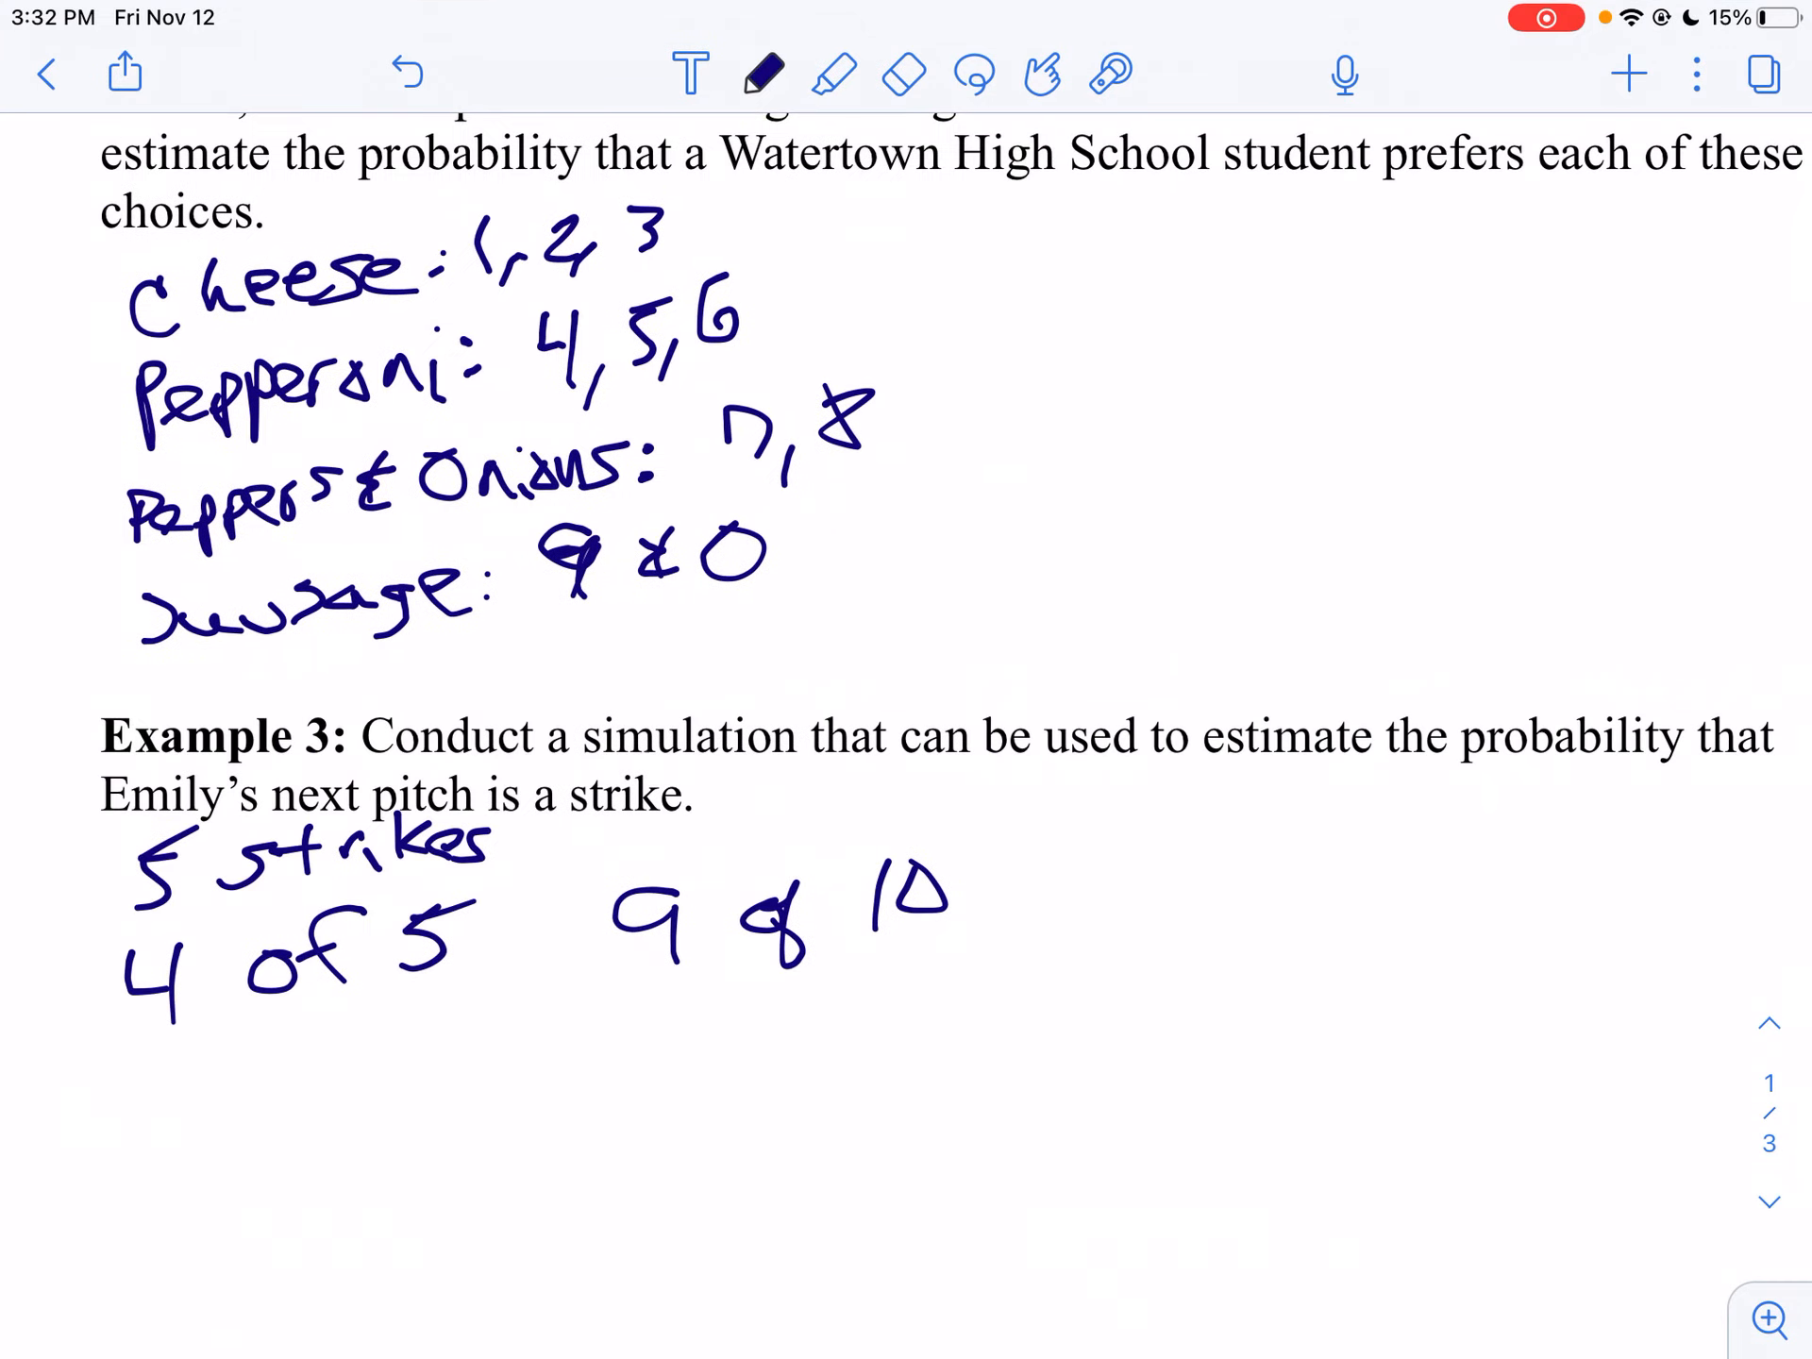
- Handwrite the trial '3 & 5' with running total '12 & 15'
mouse_move(130, 1087)
left_mouse_down()
mouse_move(174, 1115)
mouse_move(147, 1153)
left_mouse_up()
mouse_move(270, 1093)
left_mouse_down()
mouse_move(249, 1114)
mouse_move(292, 1066)
mouse_move(300, 1149)
left_mouse_up()
mouse_move(368, 1071)
left_mouse_down()
mouse_move(390, 1051)
mouse_move(370, 1111)
left_mouse_up()
left_click_drag(370, 1050, 424, 1042)
mouse_move(637, 1012)
left_mouse_down()
mouse_move(630, 1093)
mouse_move(719, 1073)
left_mouse_up()
mouse_move(782, 1019)
left_mouse_down()
mouse_move(751, 1042)
mouse_move(802, 1087)
left_mouse_up()
mouse_move(887, 991)
left_mouse_down()
mouse_move(890, 1043)
mouse_move(921, 1037)
left_mouse_up()
left_click_drag(940, 977, 983, 974)
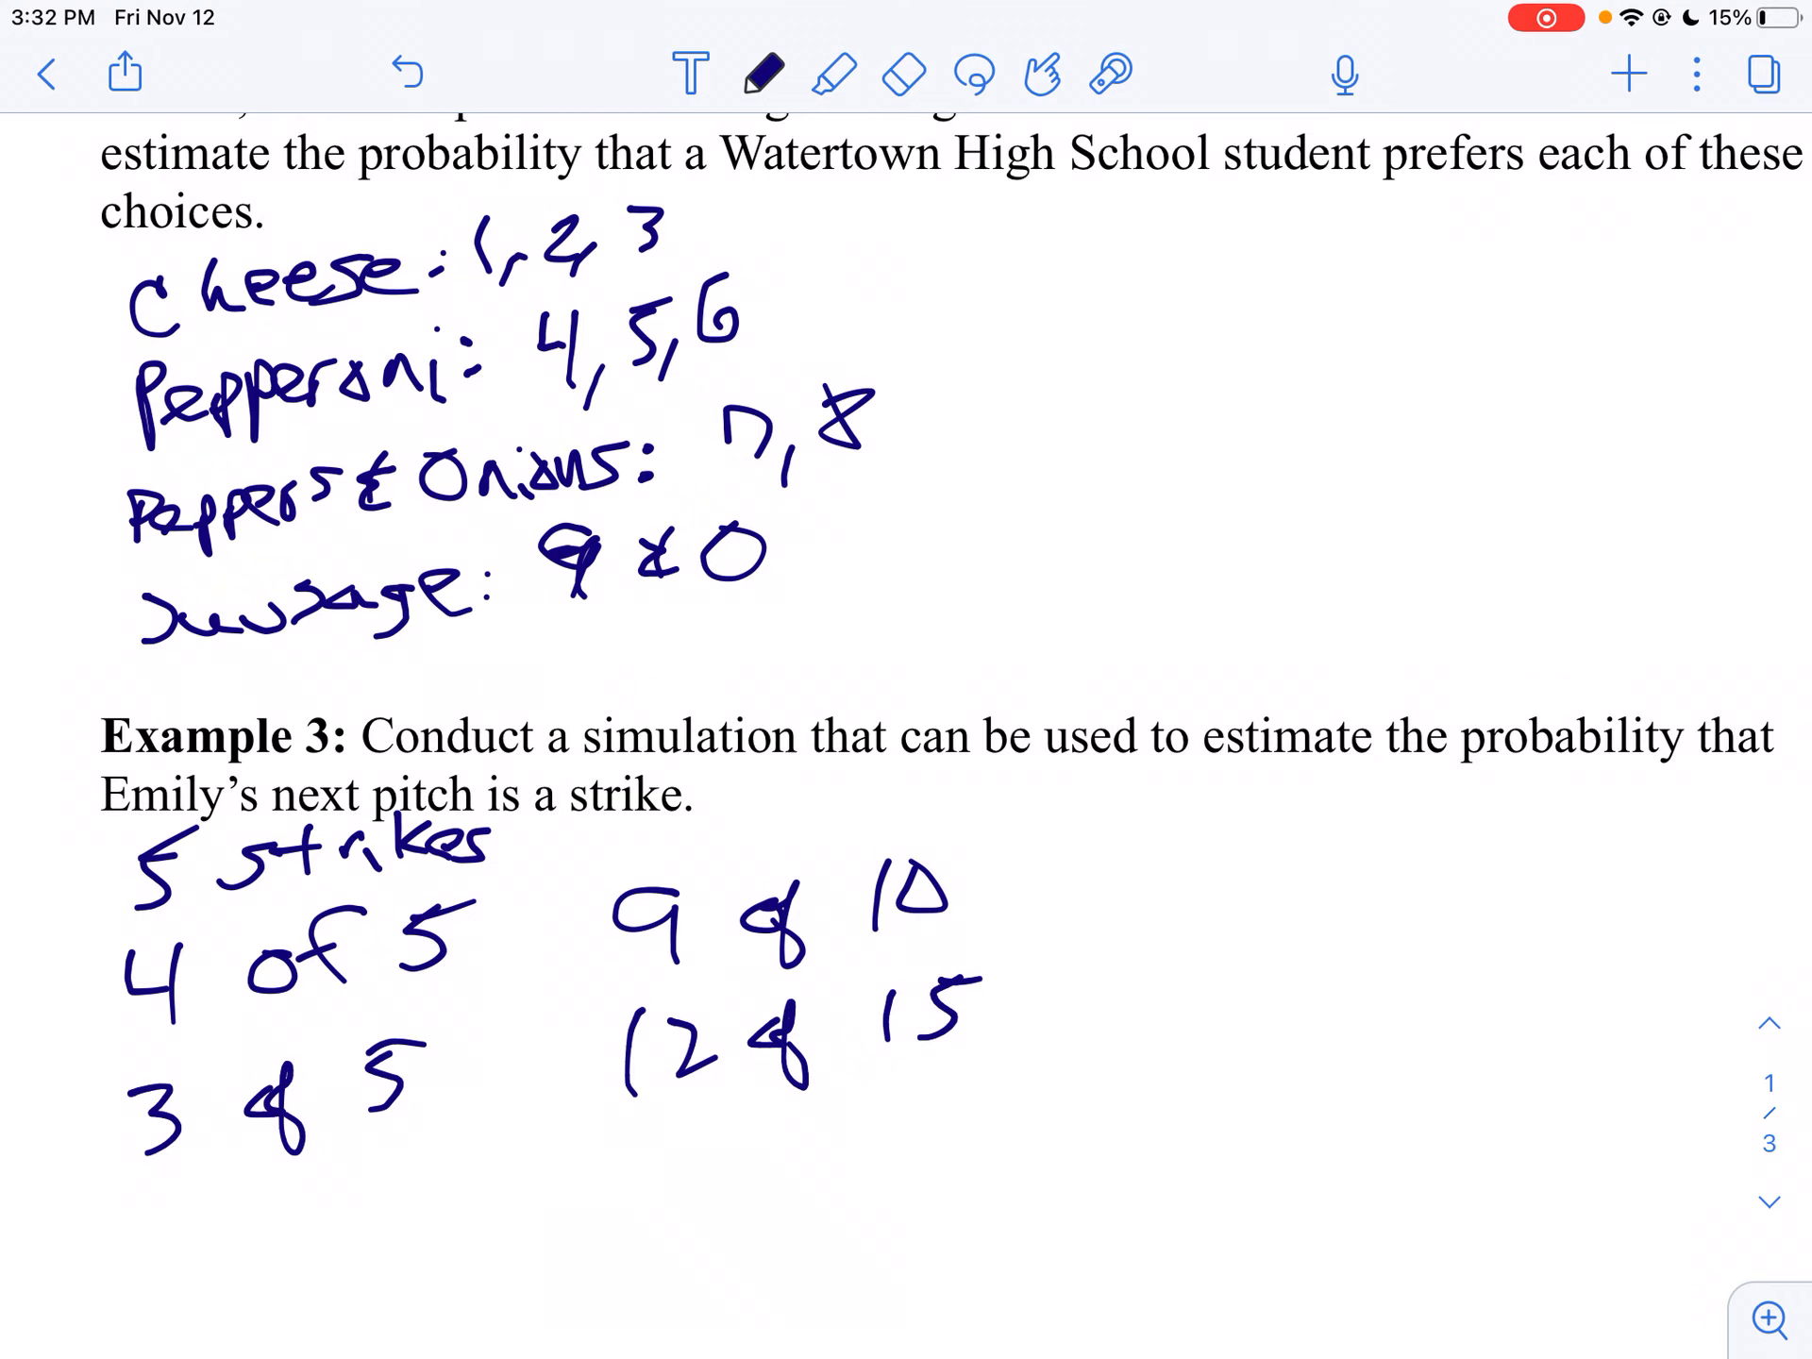
- Read the next digits in Schoology, then handwrite trial '5 of 5' with running total '17 of 20'
left_click_drag(906, 1352, 907, 850)
left_click(1496, 869)
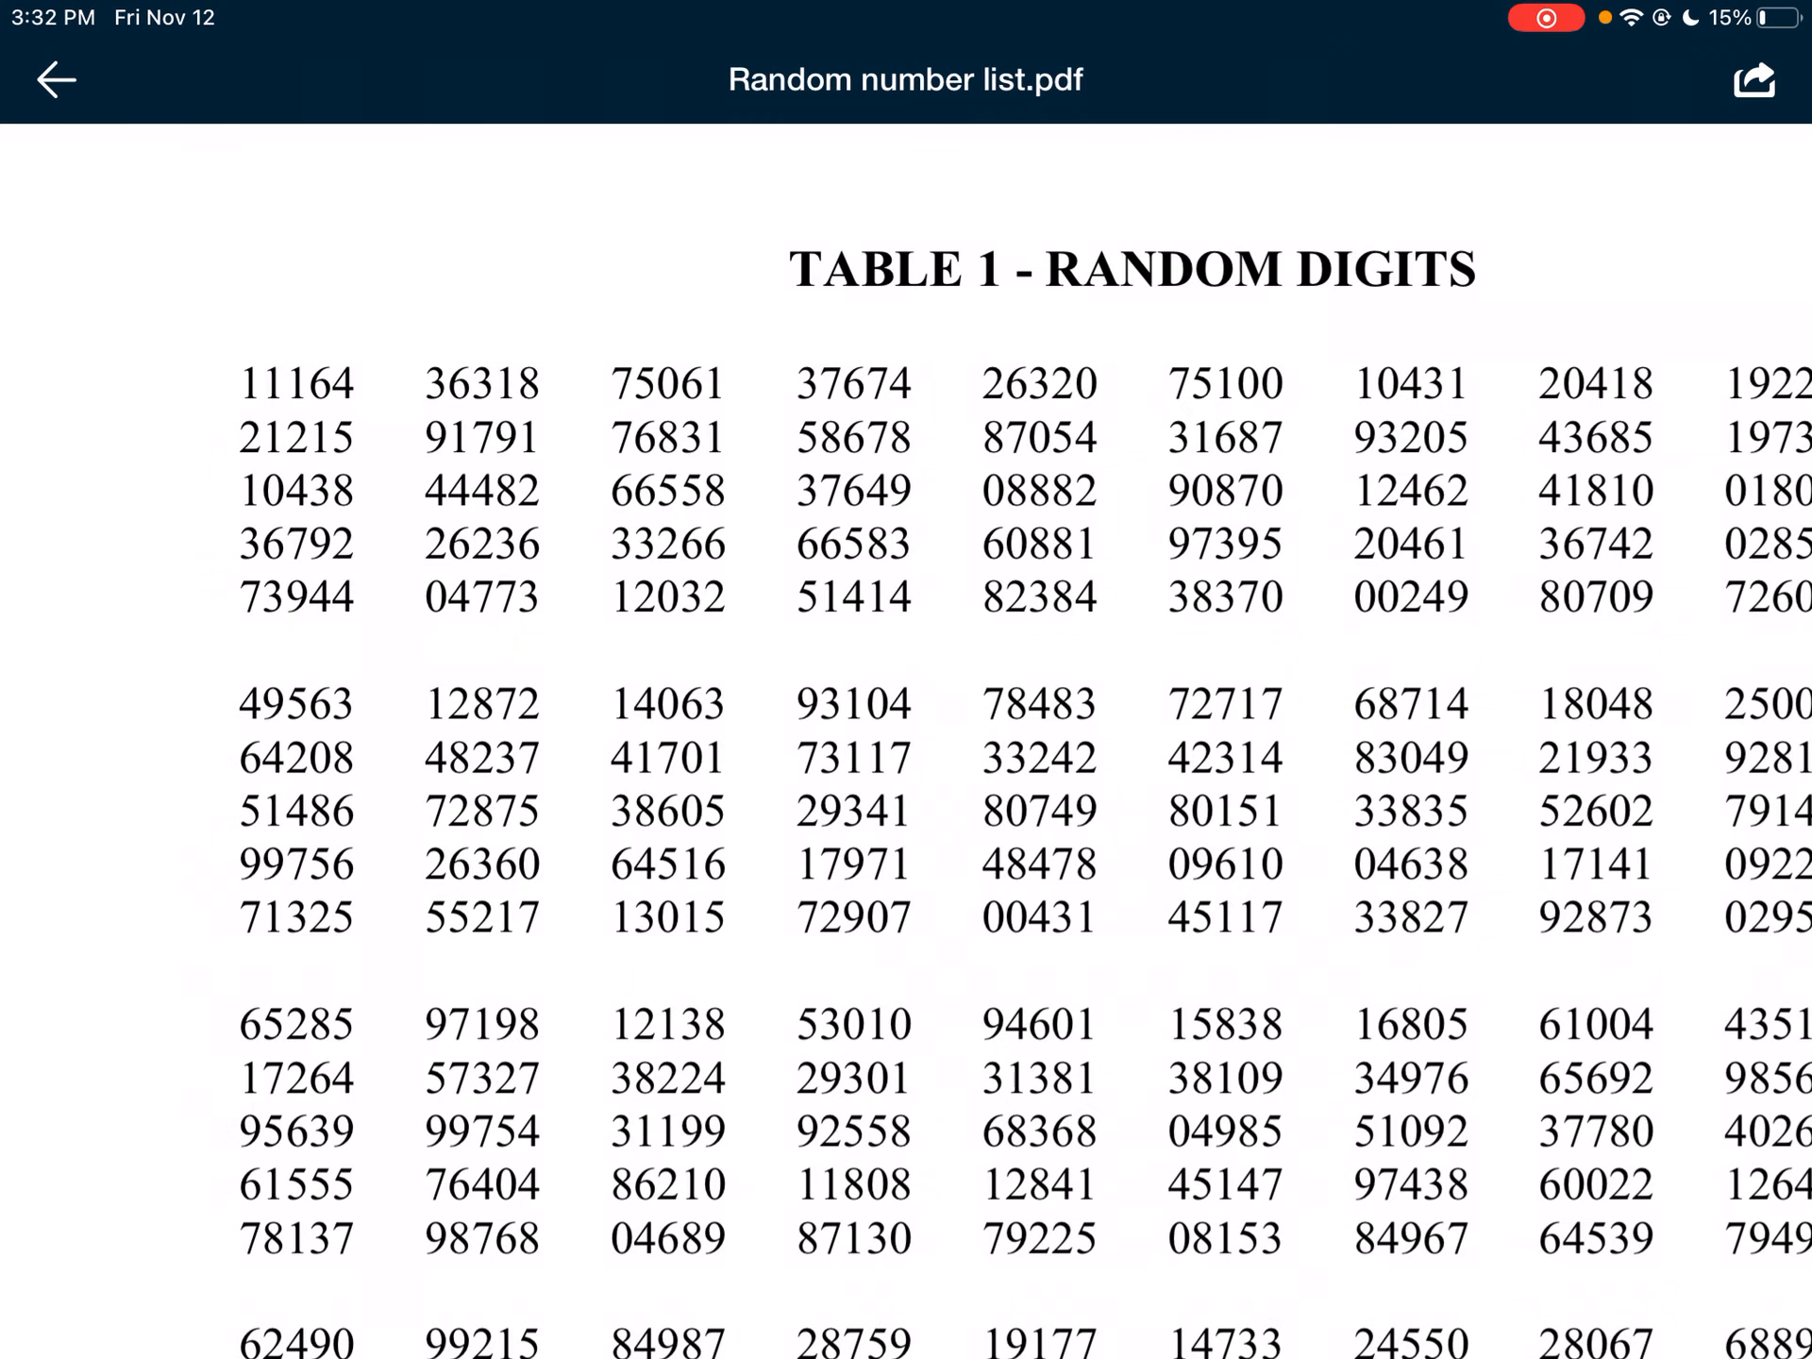
left_click_drag(907, 1353, 907, 850)
left_click(1497, 929)
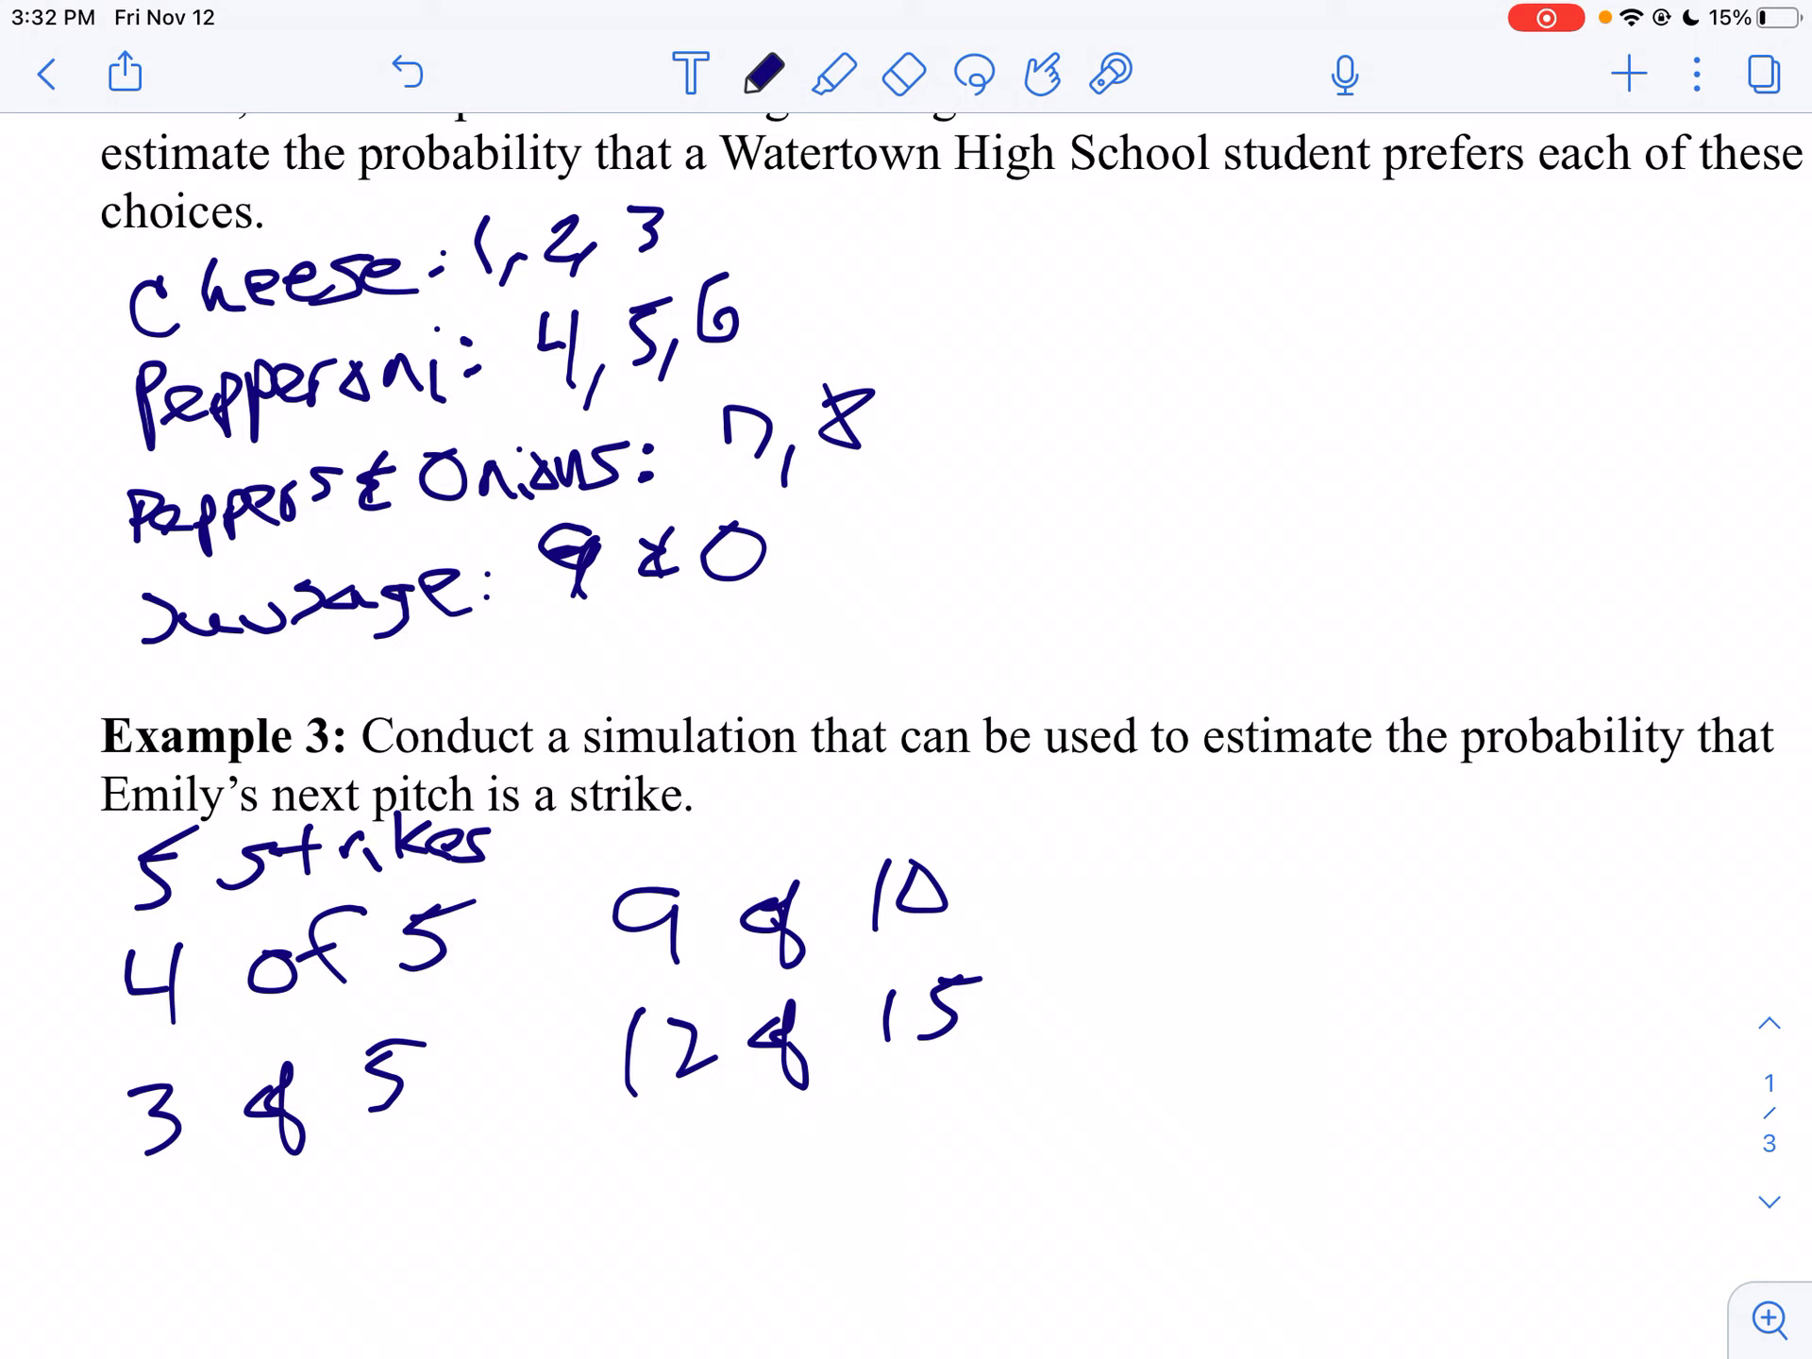
mouse_move(143, 1178)
left_mouse_down()
mouse_move(142, 1239)
mouse_move(177, 1175)
left_mouse_up()
mouse_move(267, 1181)
left_mouse_down()
mouse_move(239, 1210)
mouse_move(284, 1168)
mouse_move(290, 1237)
mouse_move(340, 1223)
left_mouse_up()
left_click_drag(339, 1154, 393, 1145)
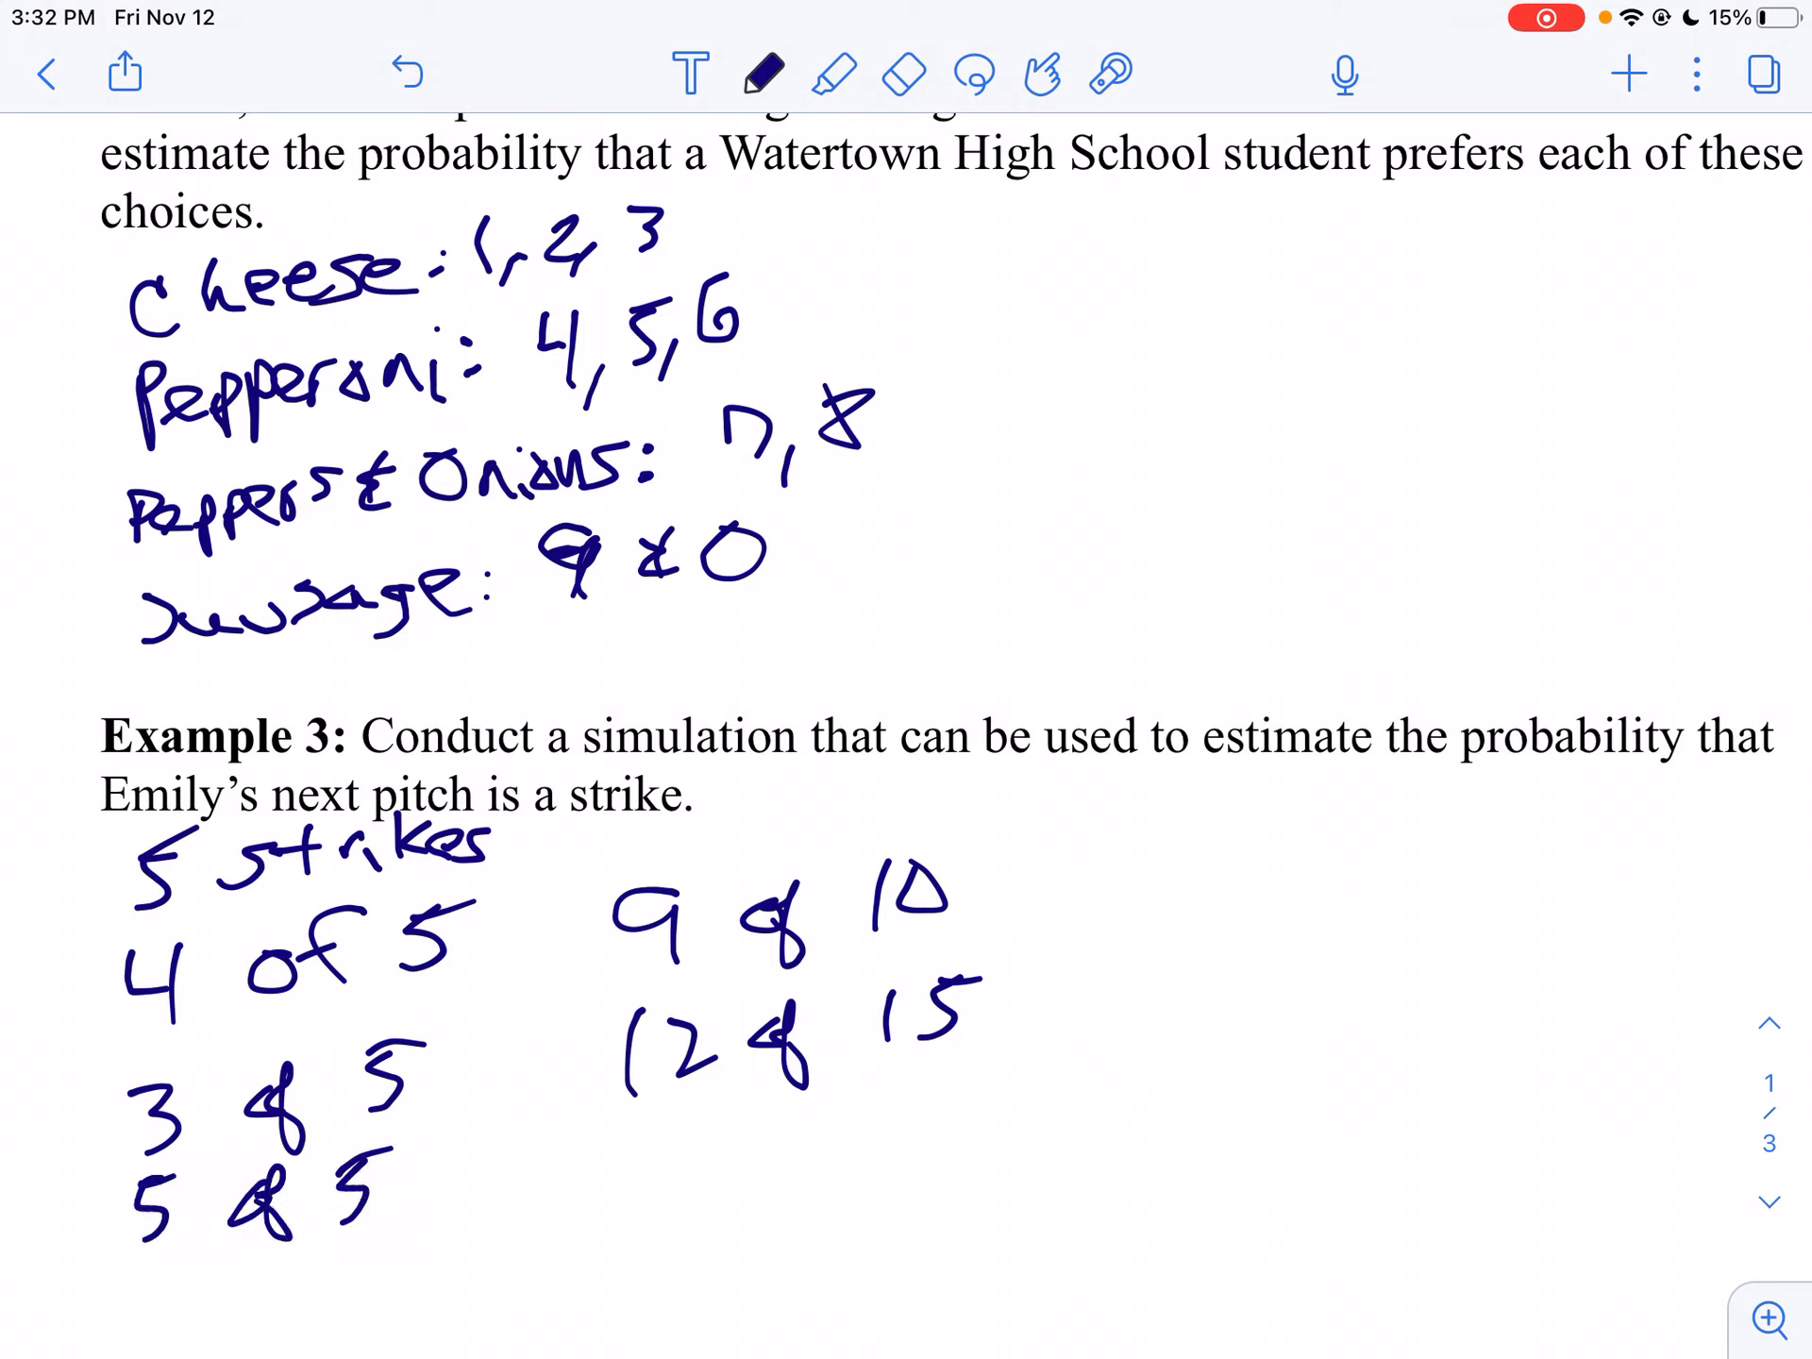
left_click_drag(632, 1125, 628, 1204)
mouse_move(663, 1118)
left_mouse_down()
mouse_move(678, 1114)
mouse_move(720, 1195)
left_mouse_up()
mouse_move(795, 1133)
left_mouse_down()
mouse_move(816, 1114)
mouse_move(818, 1189)
left_mouse_up()
left_click_drag(877, 1108, 920, 1143)
mouse_move(951, 1088)
left_mouse_down()
mouse_move(935, 1119)
mouse_move(955, 1087)
left_mouse_up()
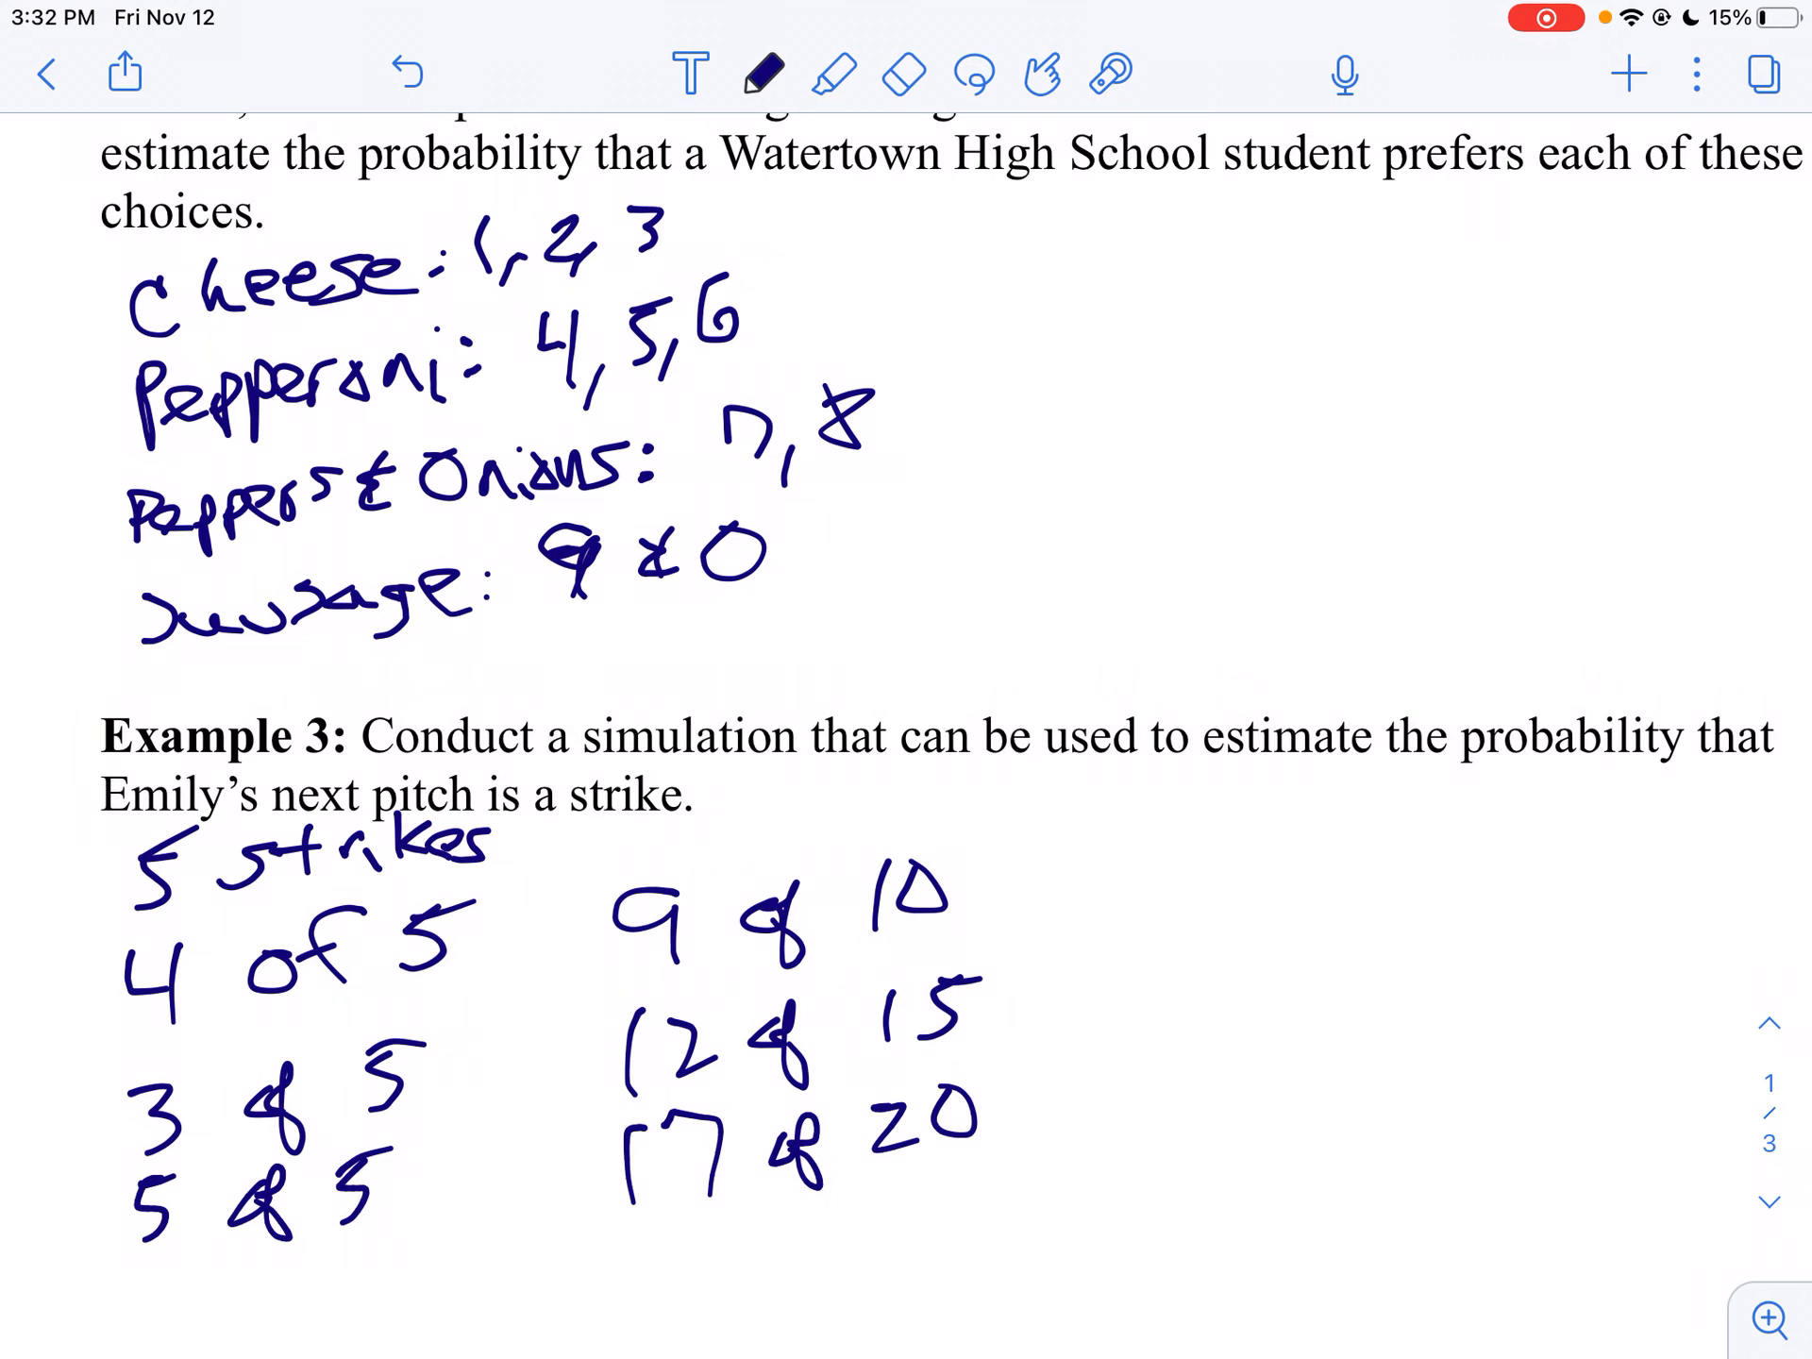
- Read more digits in Schoology, then handwrite trial '4 of 5' with running total '20 of 25'
left_click_drag(906, 1345, 907, 850)
left_click(1445, 892)
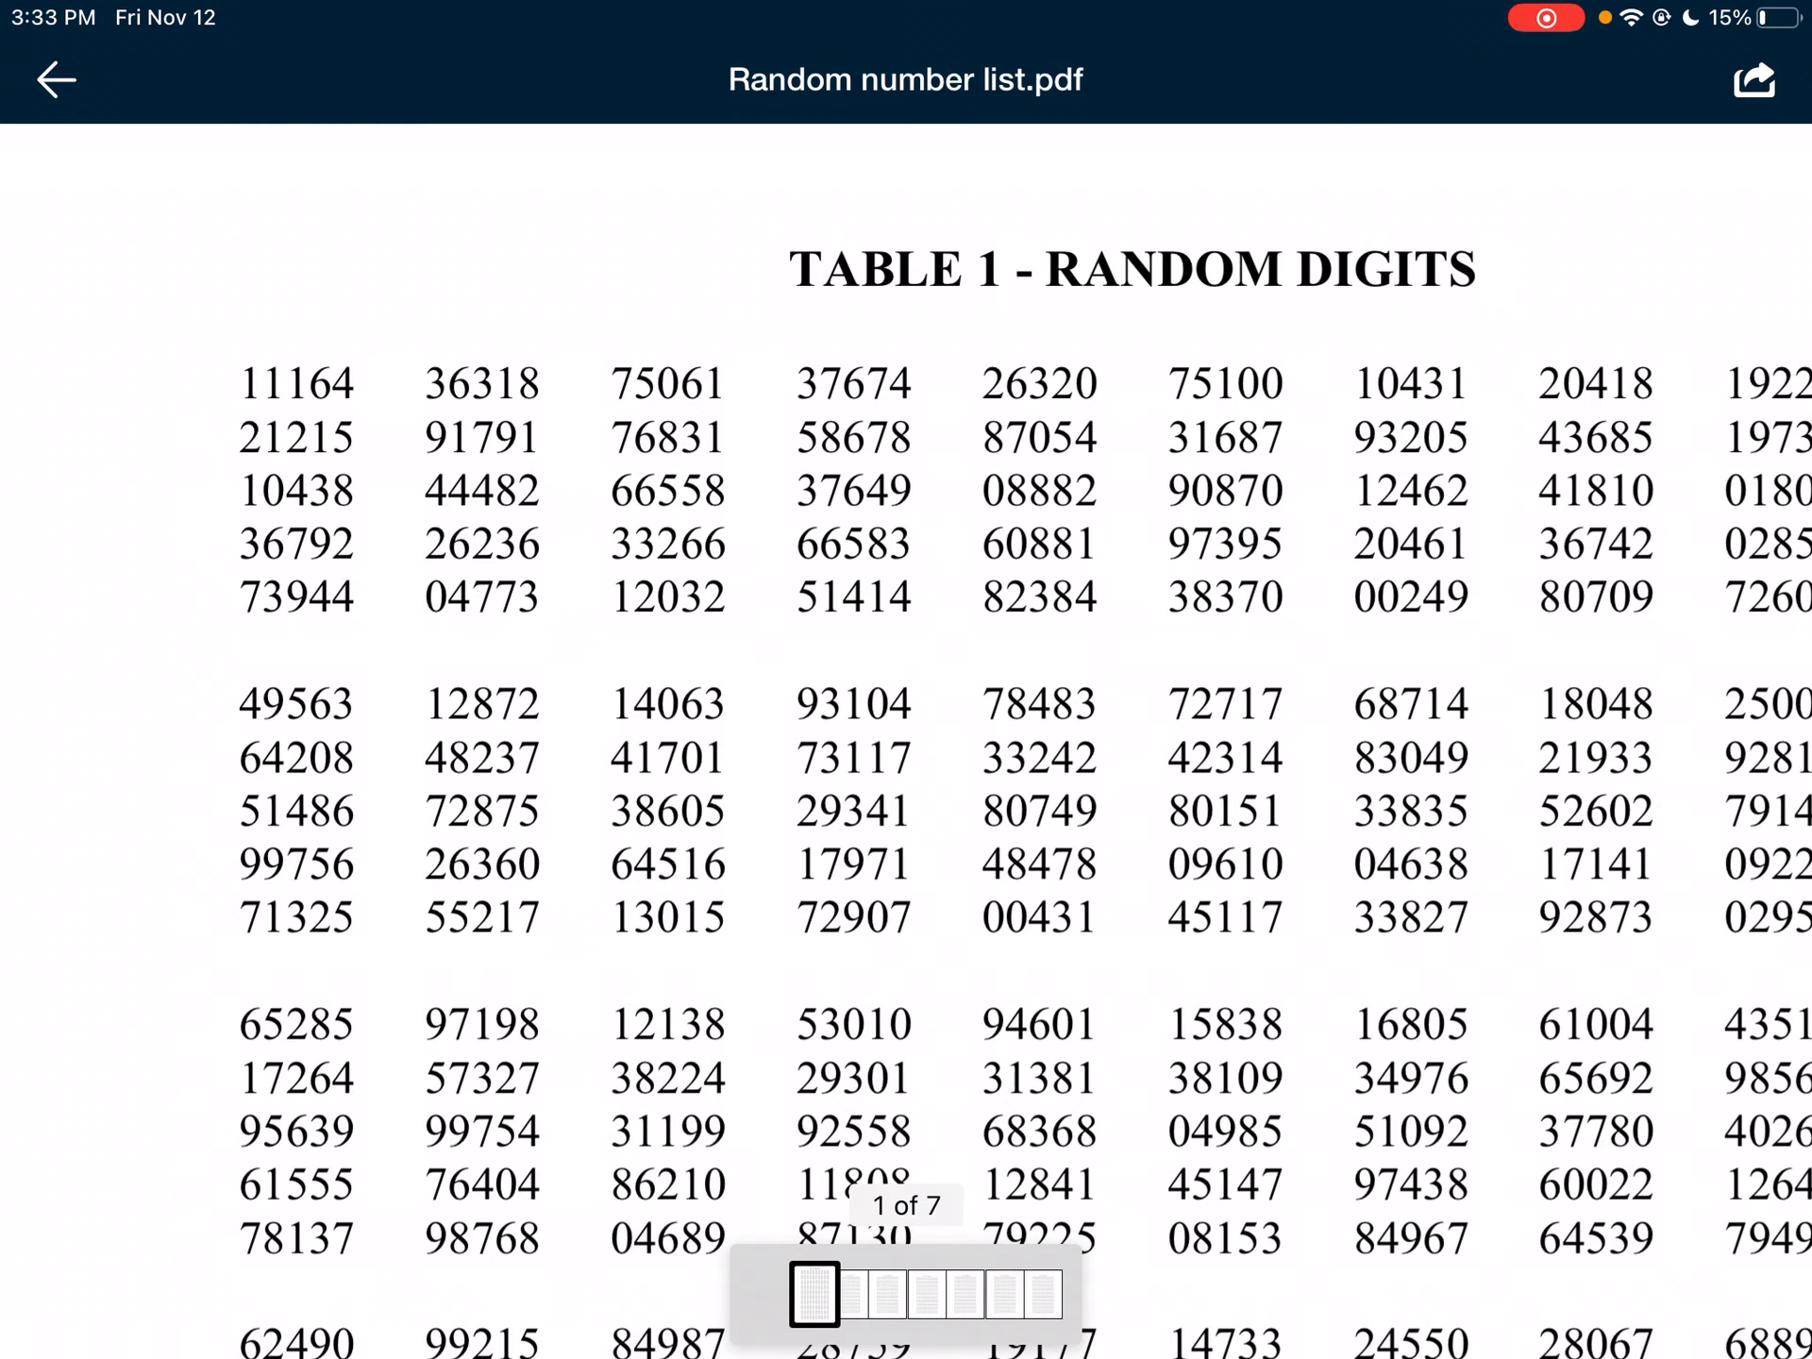
left_click_drag(906, 1353, 906, 850)
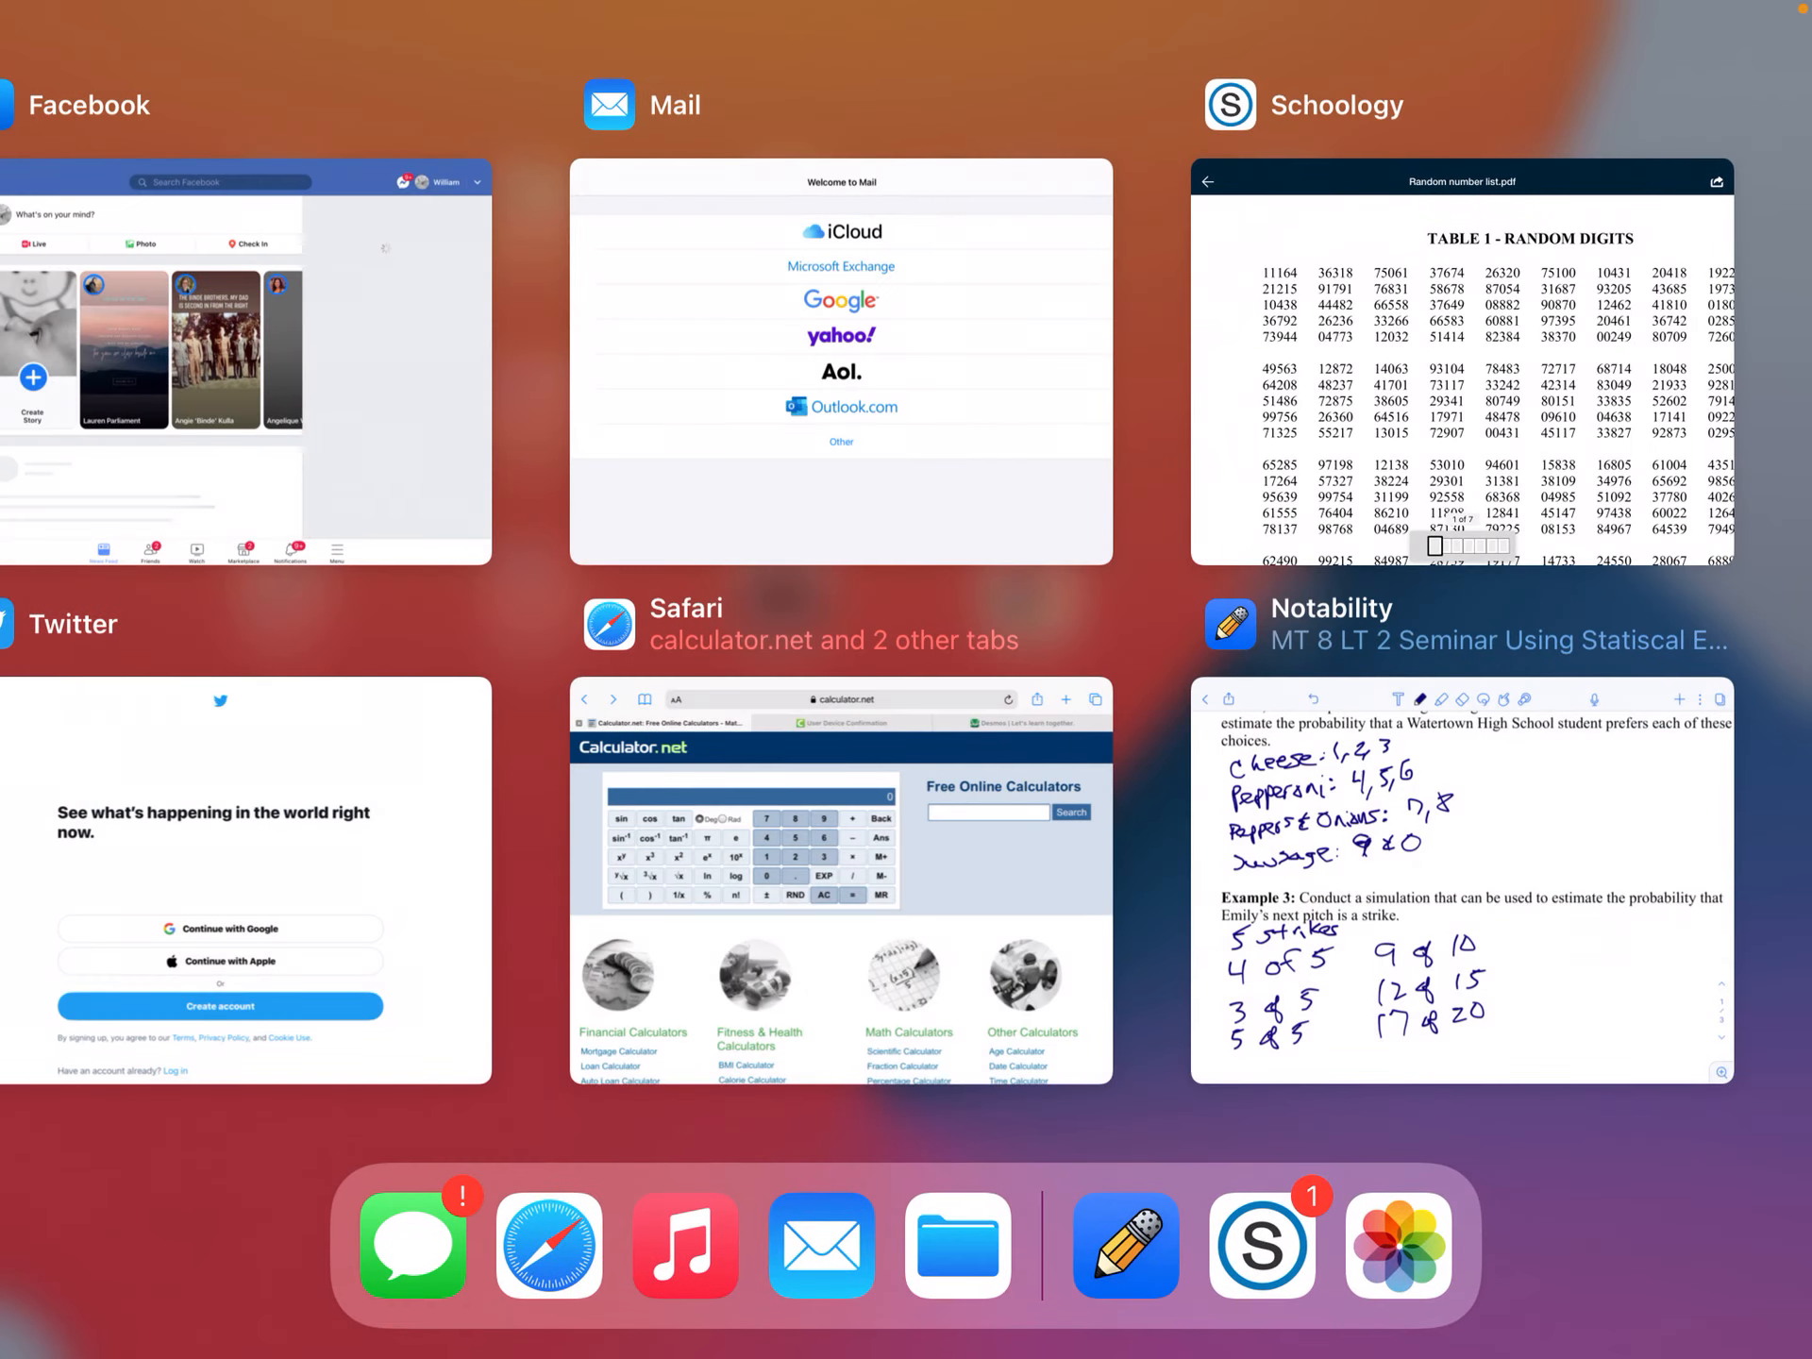
left_click(1462, 878)
mouse_move(125, 1259)
left_mouse_down()
mouse_move(167, 1294)
mouse_move(158, 1344)
left_mouse_up()
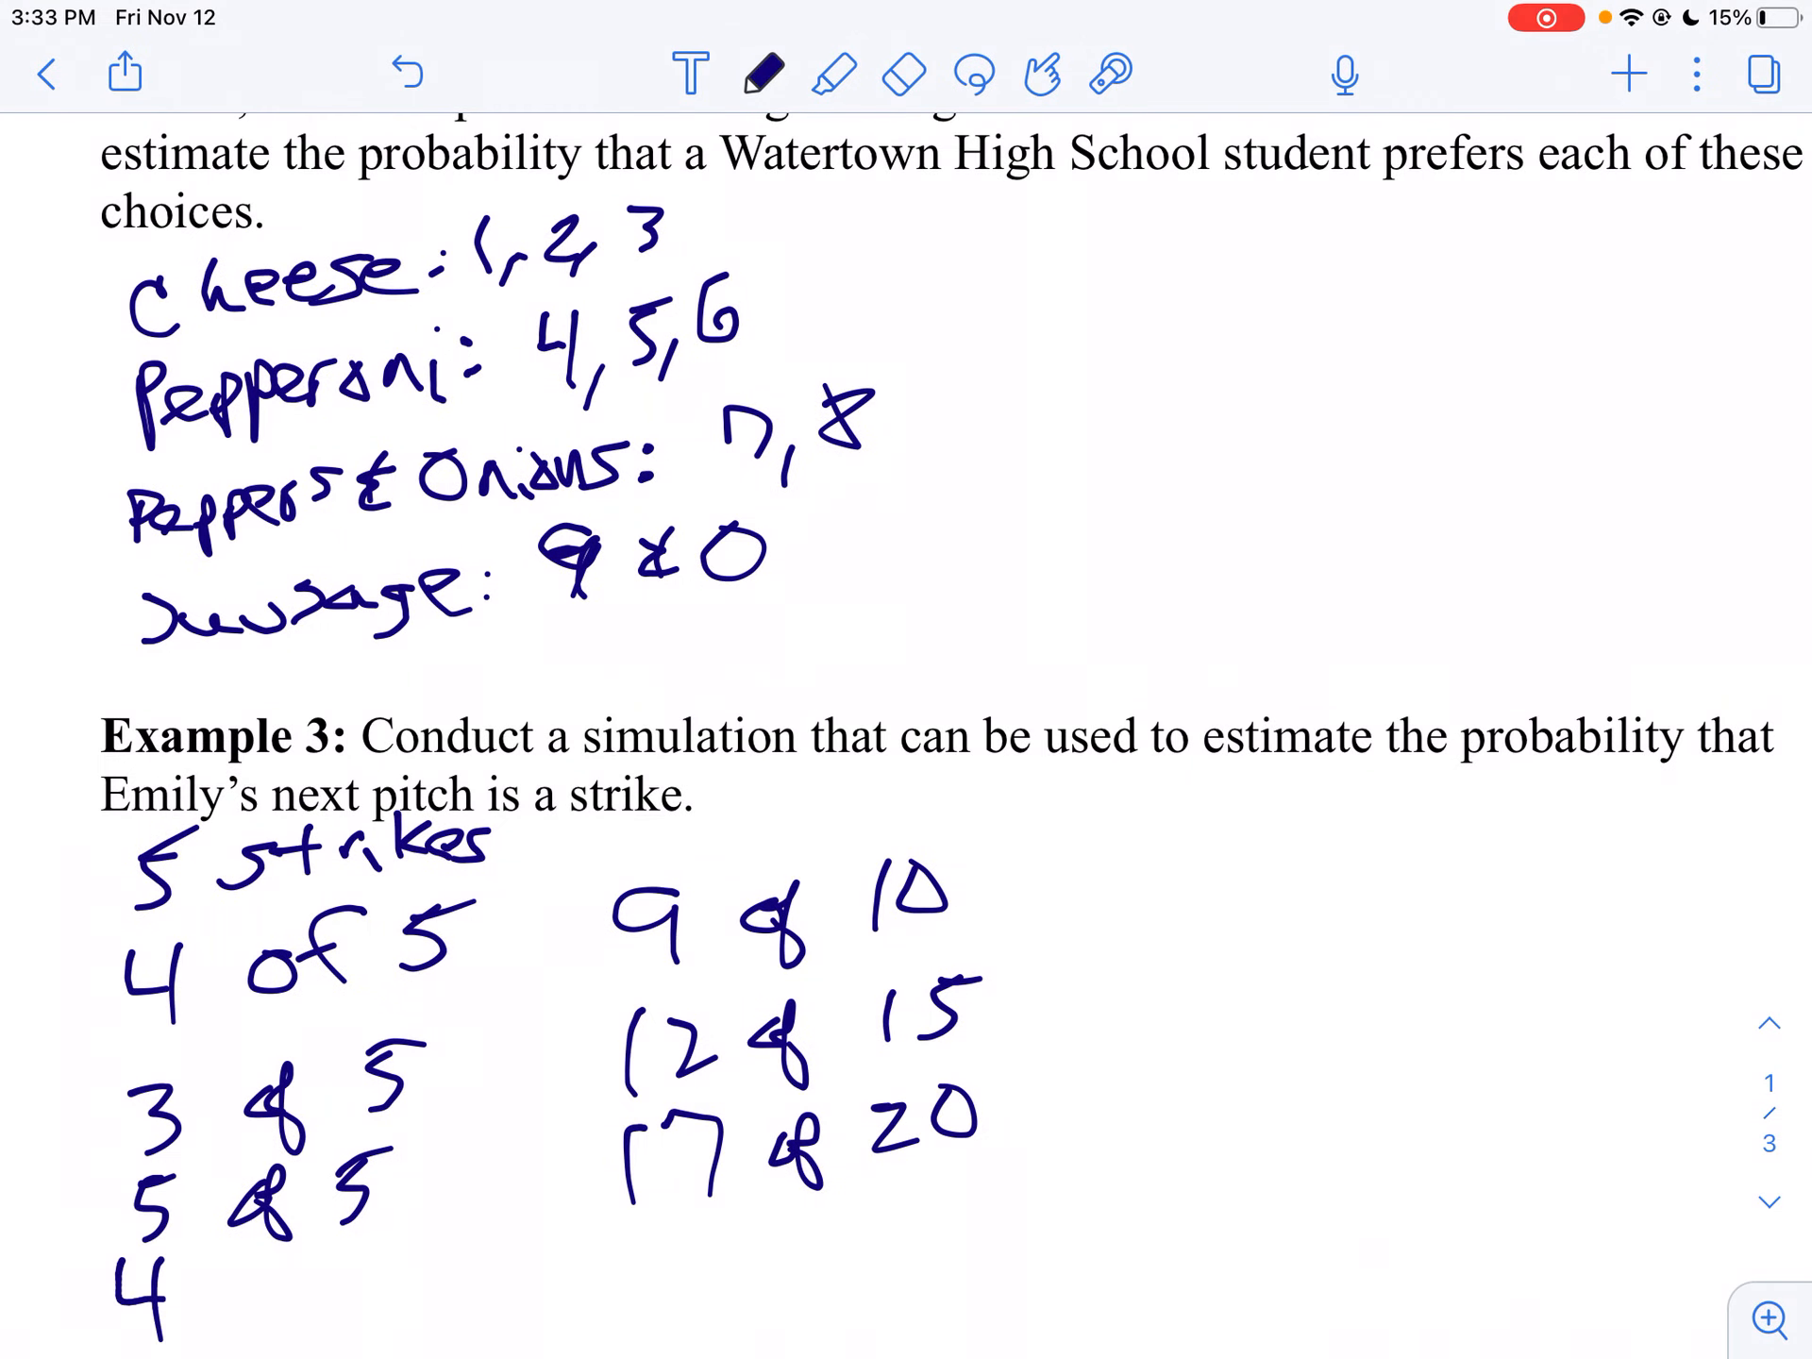
mouse_move(284, 1271)
left_mouse_down()
mouse_move(248, 1309)
mouse_move(291, 1329)
left_mouse_up()
mouse_move(335, 1246)
left_mouse_down()
mouse_move(359, 1281)
mouse_move(349, 1305)
left_mouse_up()
left_click_drag(317, 1269, 379, 1238)
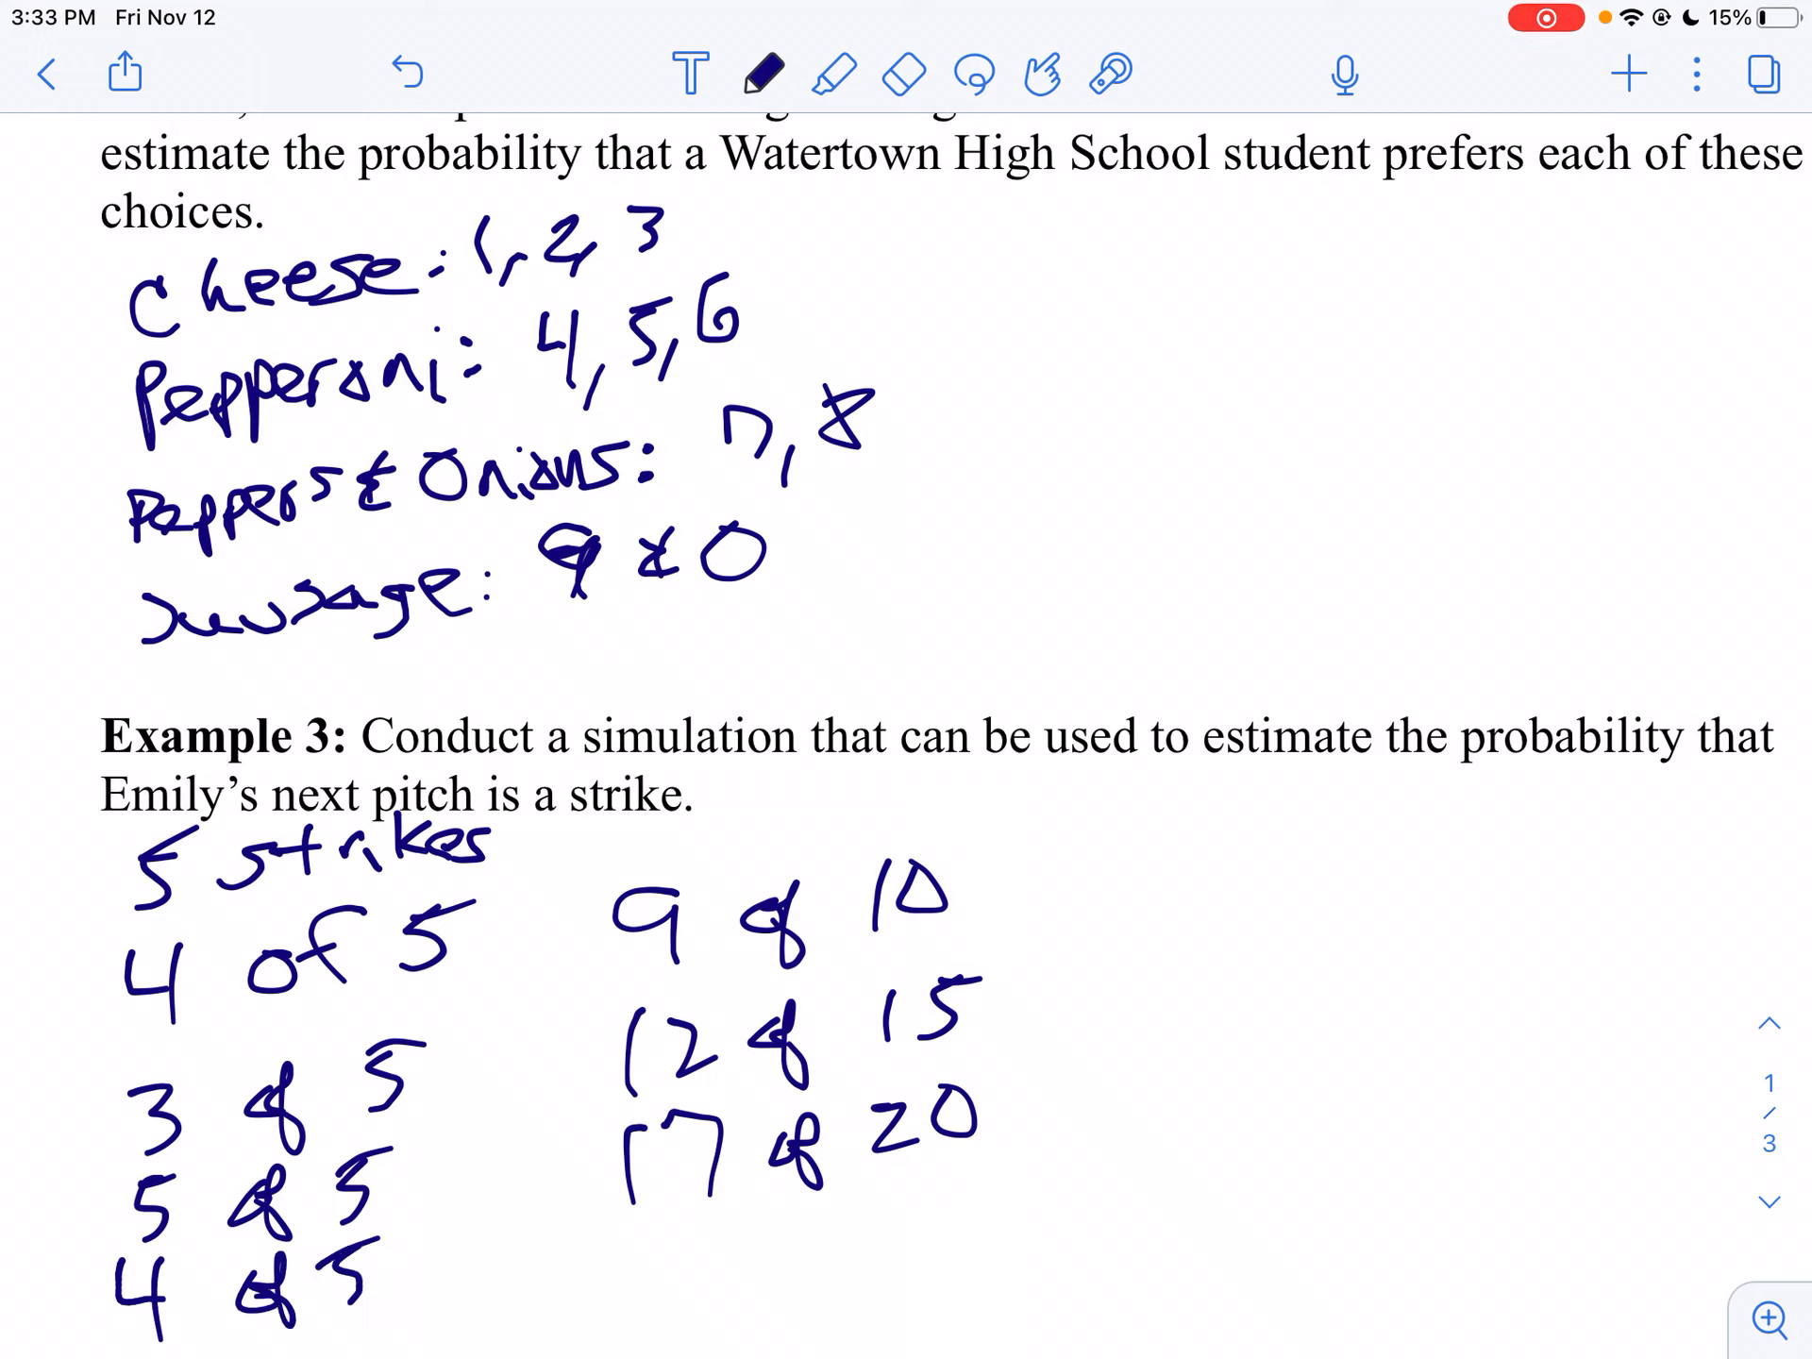
mouse_move(606, 1247)
left_mouse_down()
mouse_move(666, 1291)
mouse_move(777, 1263)
left_mouse_up()
left_click_drag(836, 1223, 822, 1285)
mouse_move(878, 1206)
left_mouse_down()
mouse_move(920, 1204)
mouse_move(929, 1266)
left_mouse_up()
mouse_move(940, 1204)
left_mouse_down()
mouse_move(969, 1209)
mouse_move(935, 1251)
left_mouse_up()
left_click_drag(940, 1193, 989, 1181)
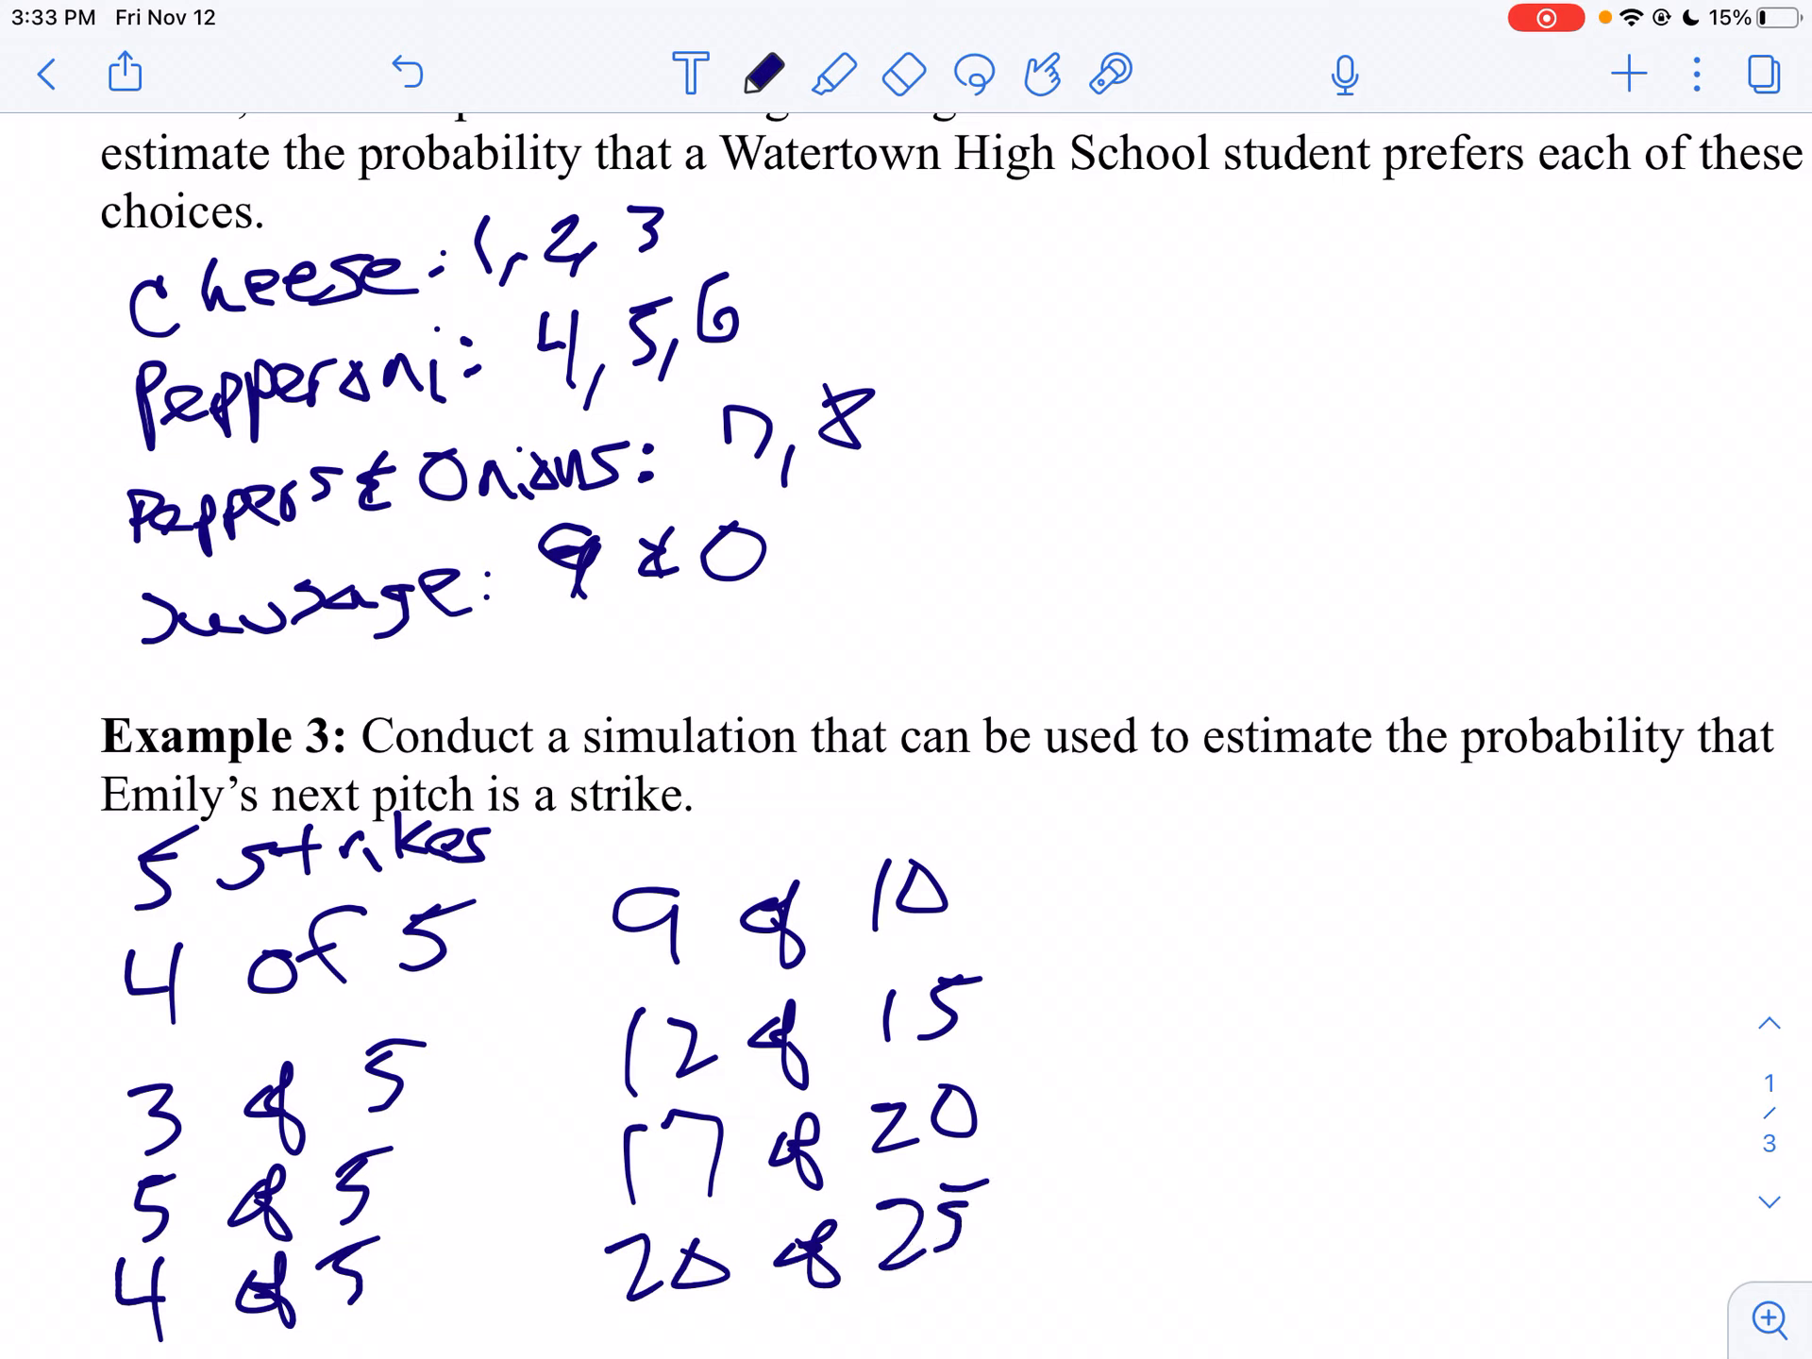
- Erase the incorrect 20 and rewrite the running total as 21 of 25
left_click(904, 74)
left_click_drag(613, 1264, 728, 1269)
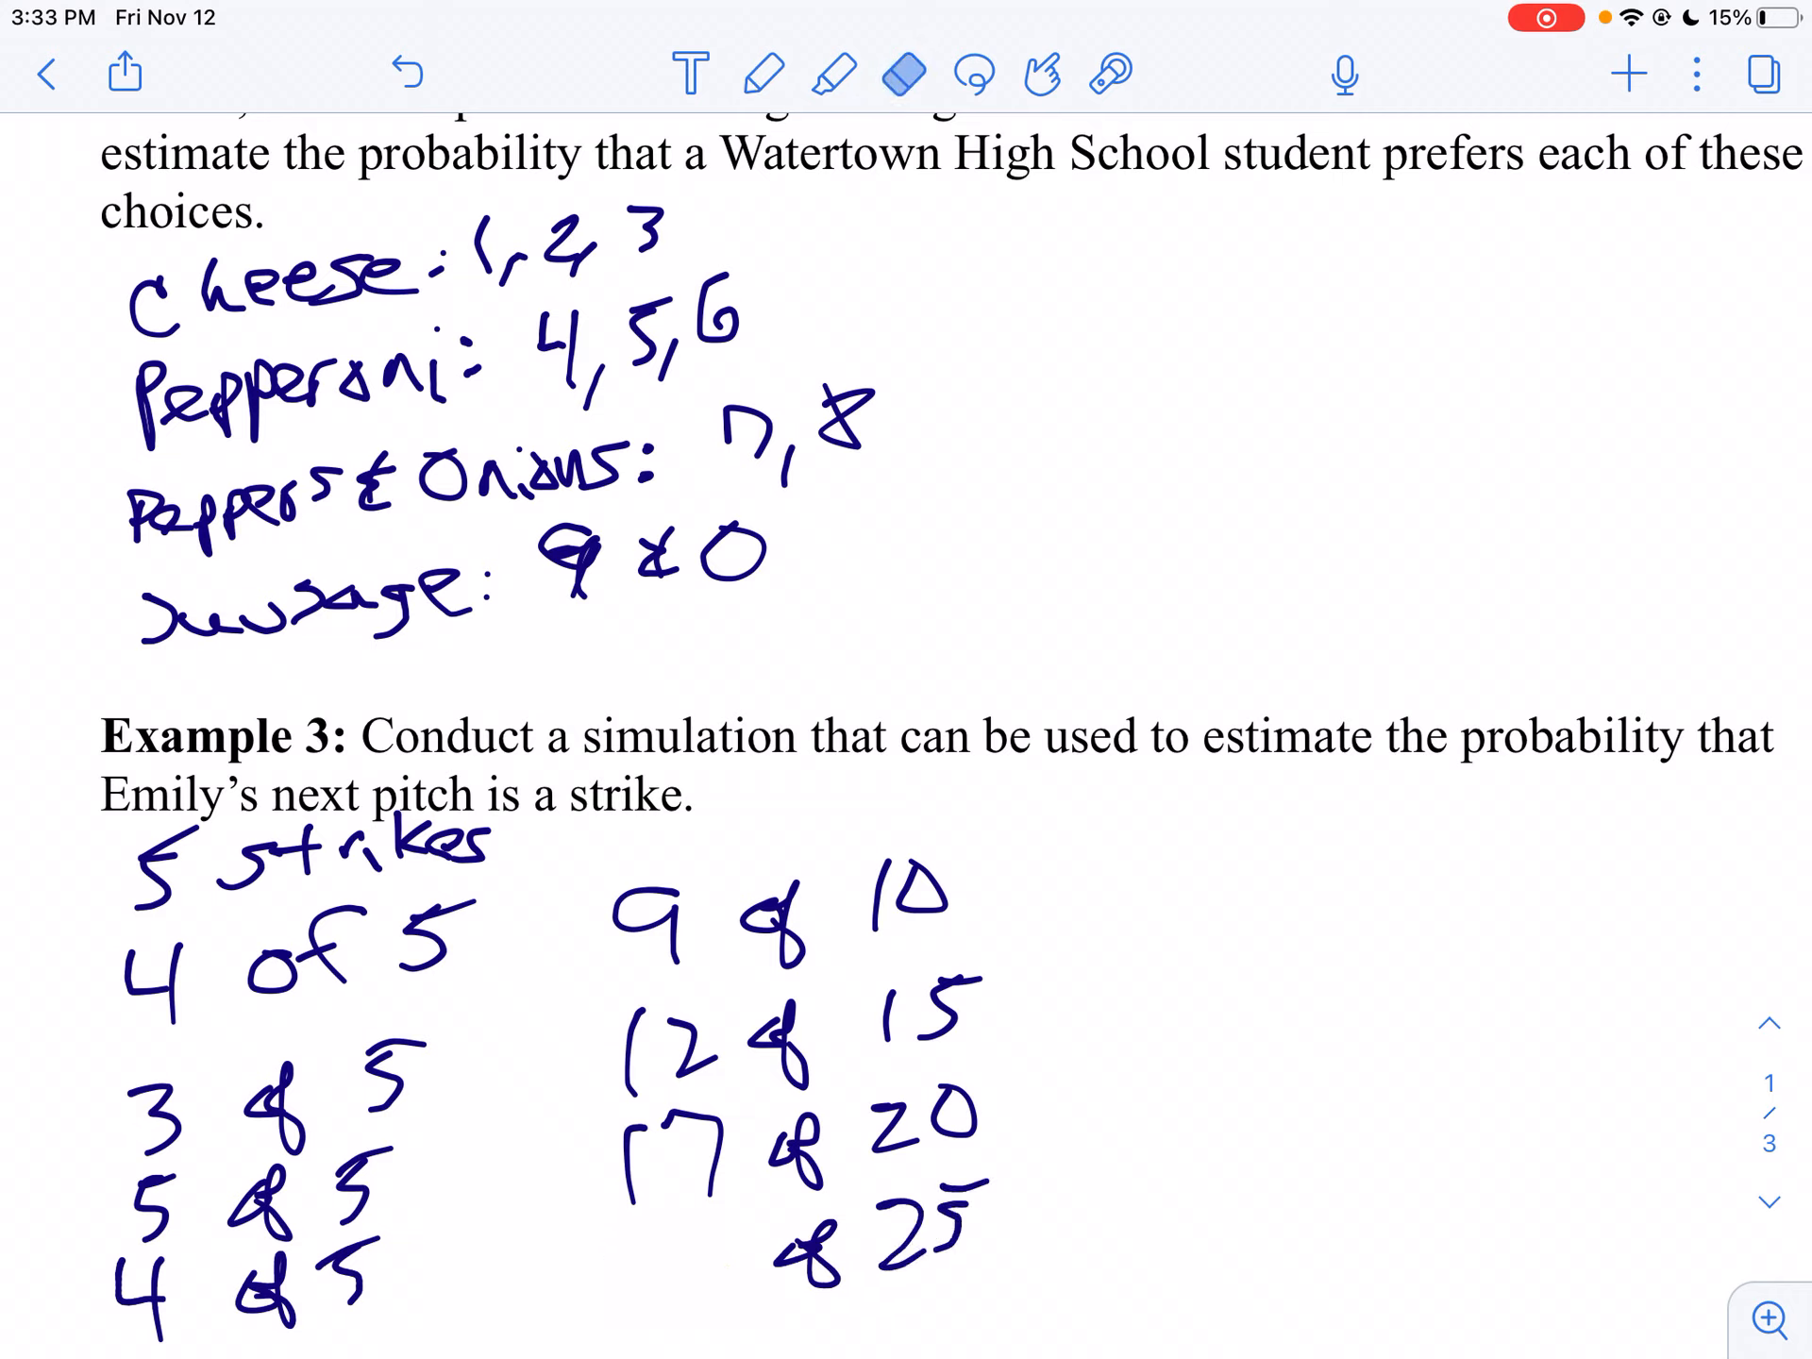
left_click(763, 73)
mouse_move(611, 1233)
left_mouse_down()
mouse_move(649, 1223)
mouse_move(677, 1292)
left_mouse_up()
left_click_drag(715, 1229, 703, 1306)
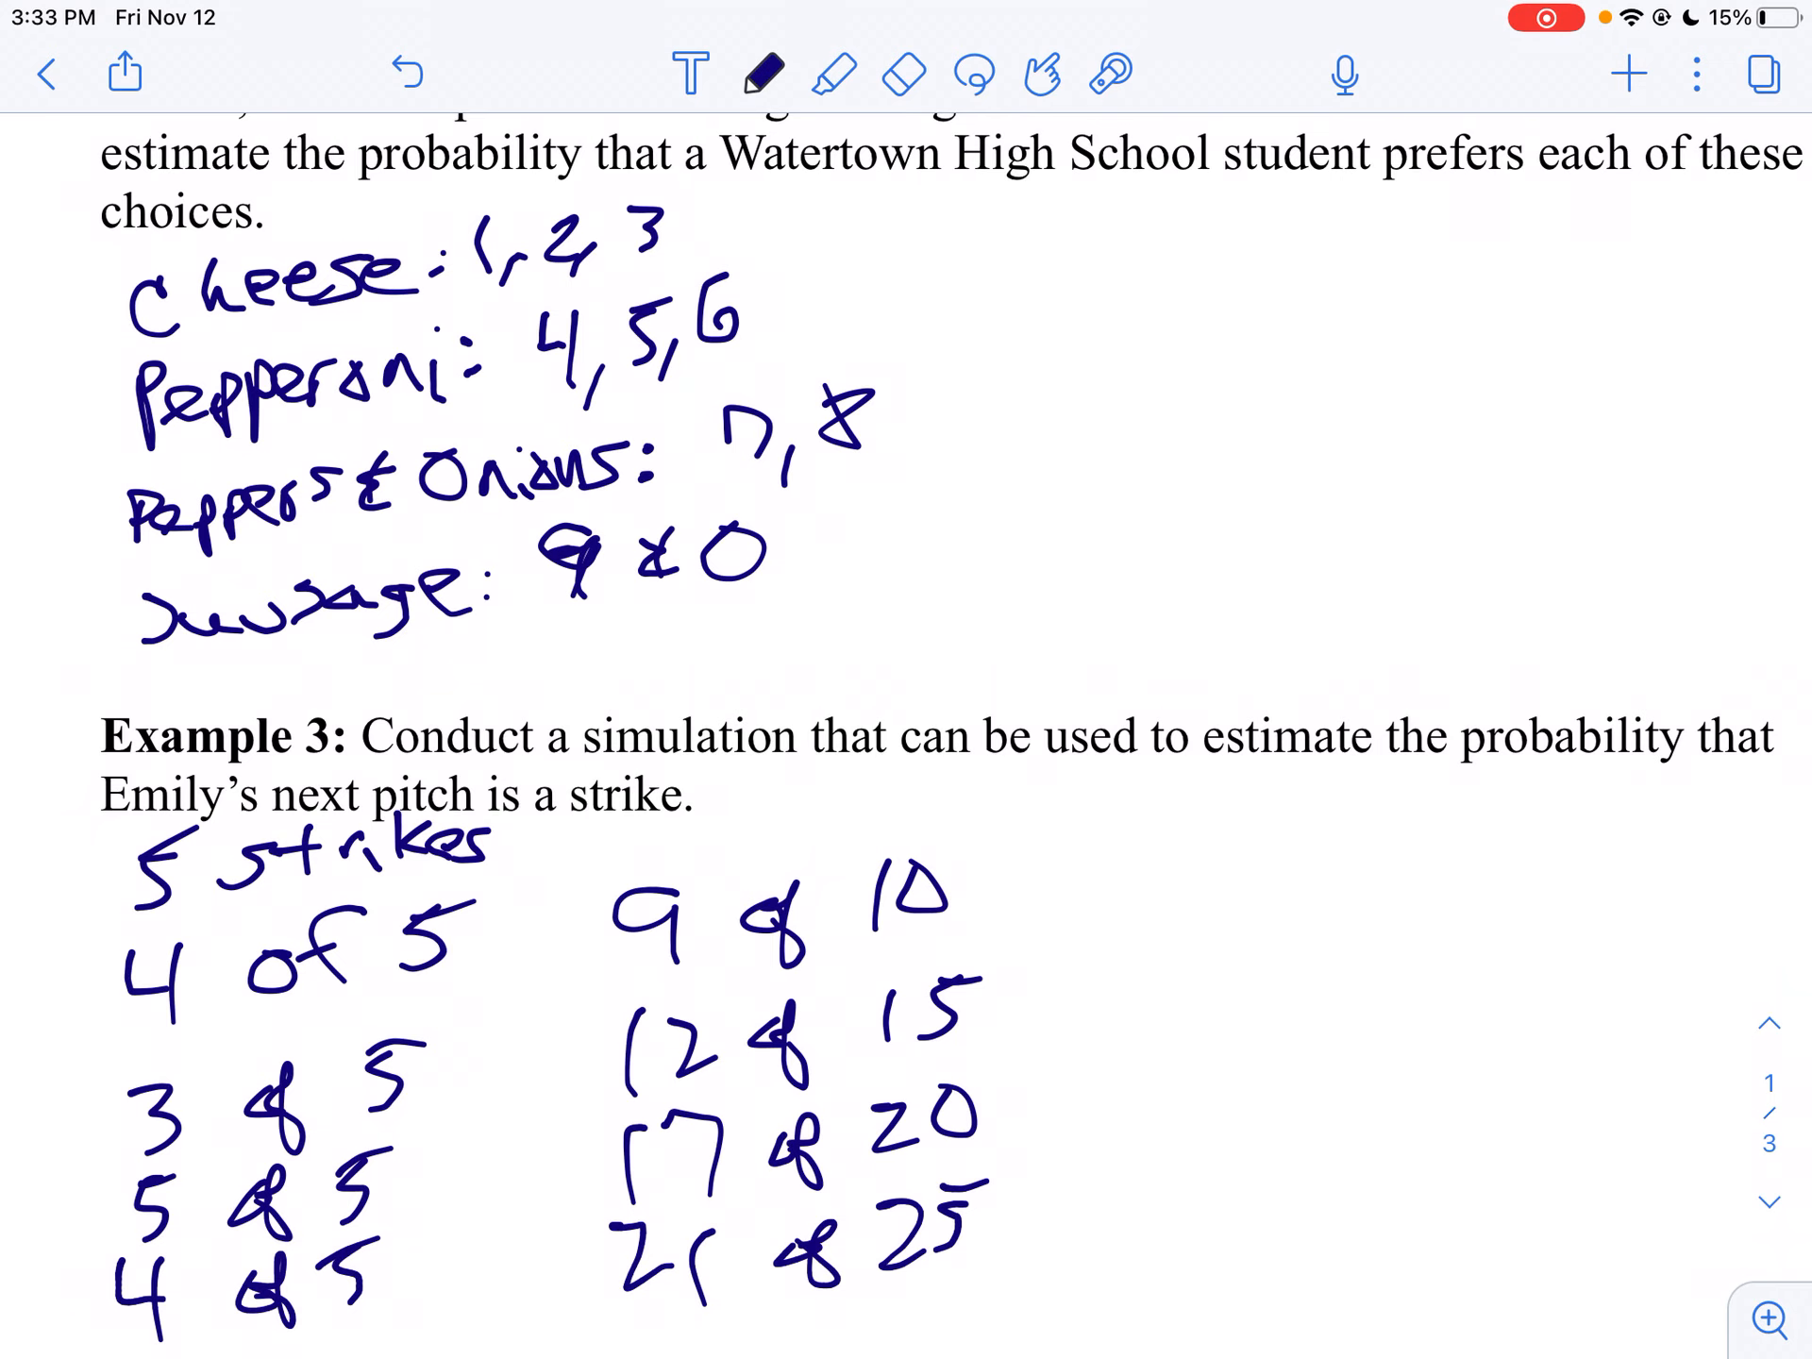
left_click(1043, 73)
scroll(906, 709, "down", 5)
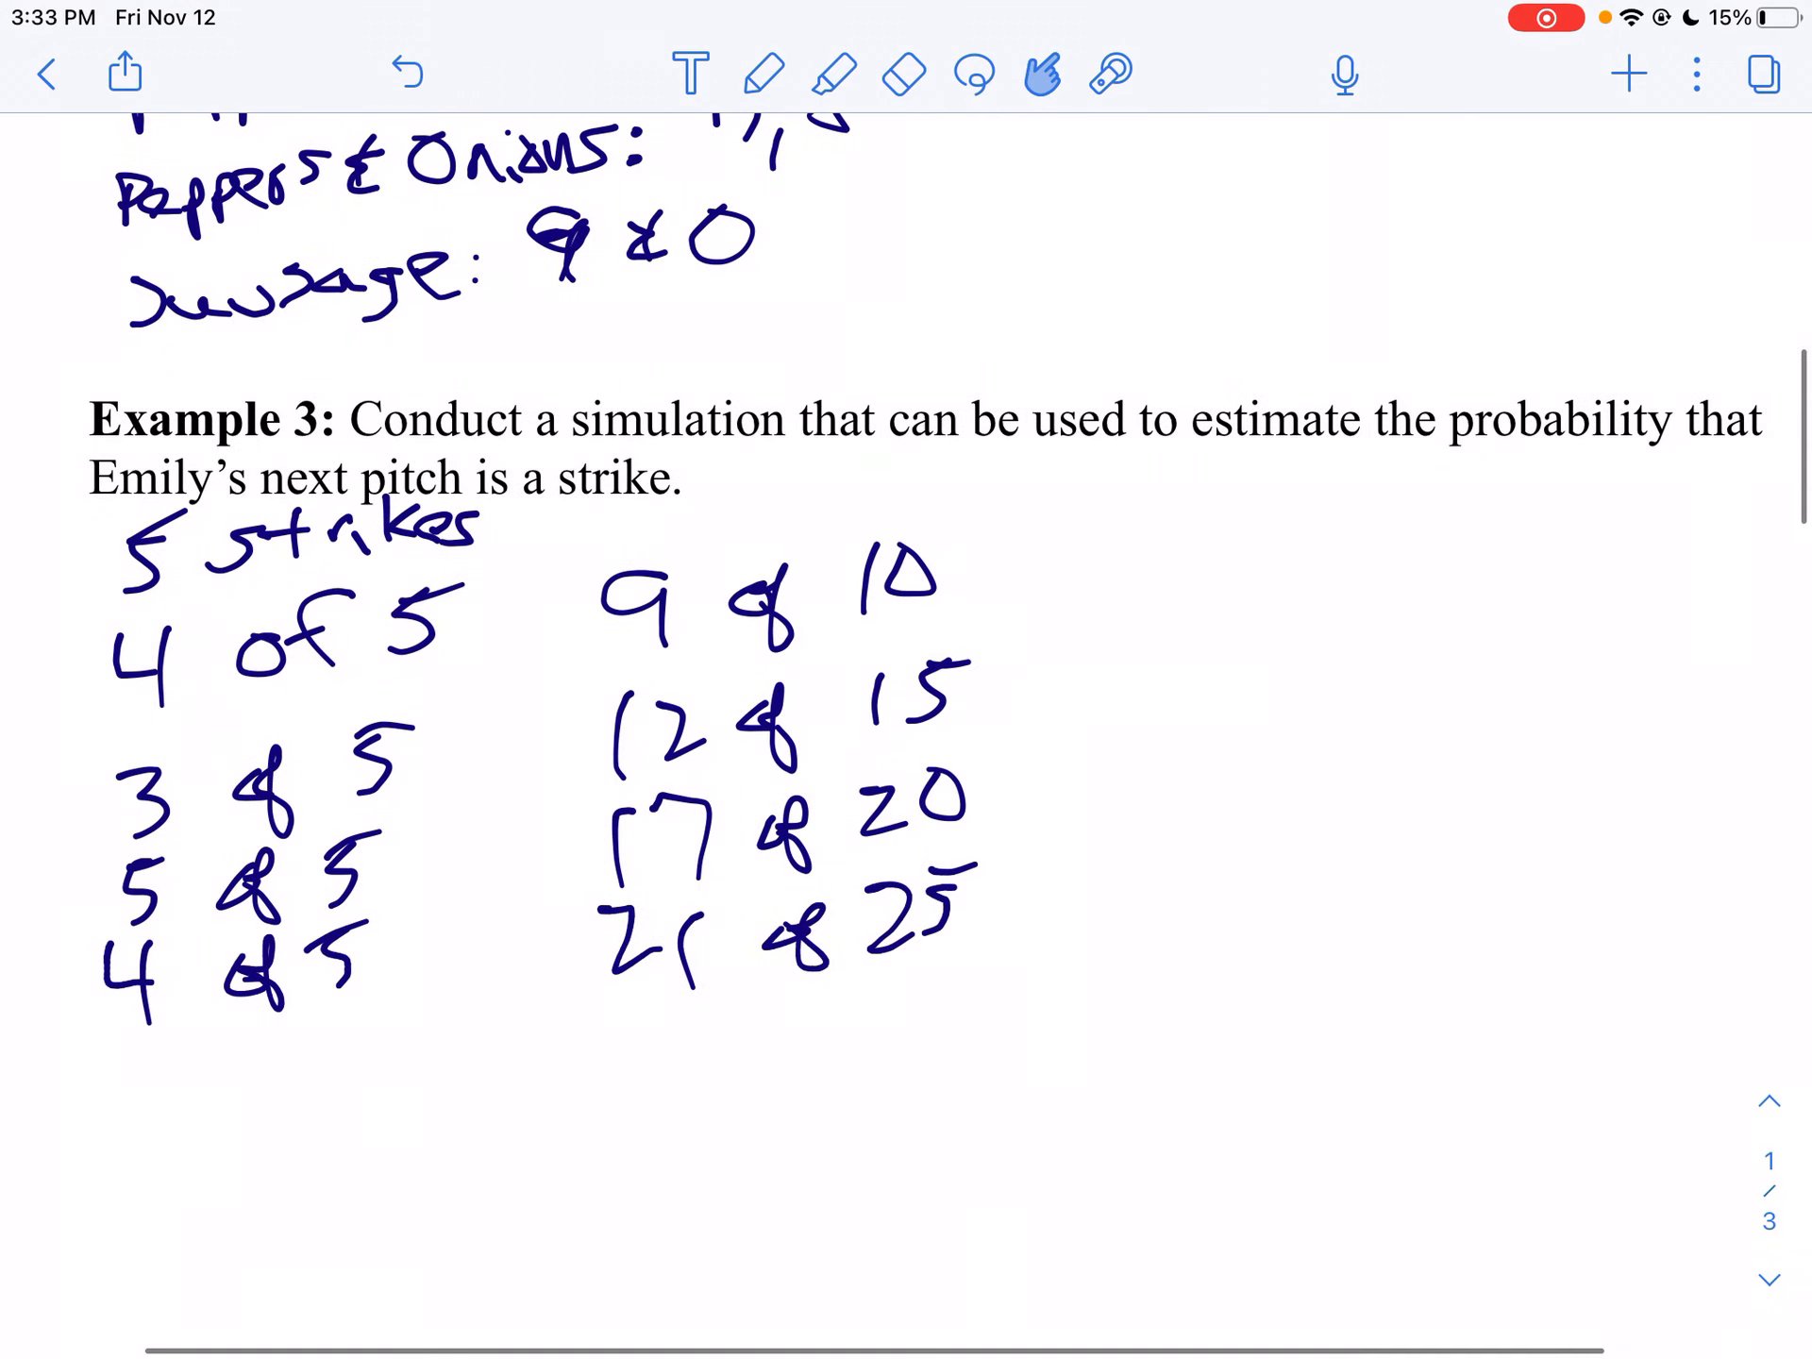
- Check the random digit PDF, then write trial 3 of 5 with running total 24 of 30
left_click(763, 73)
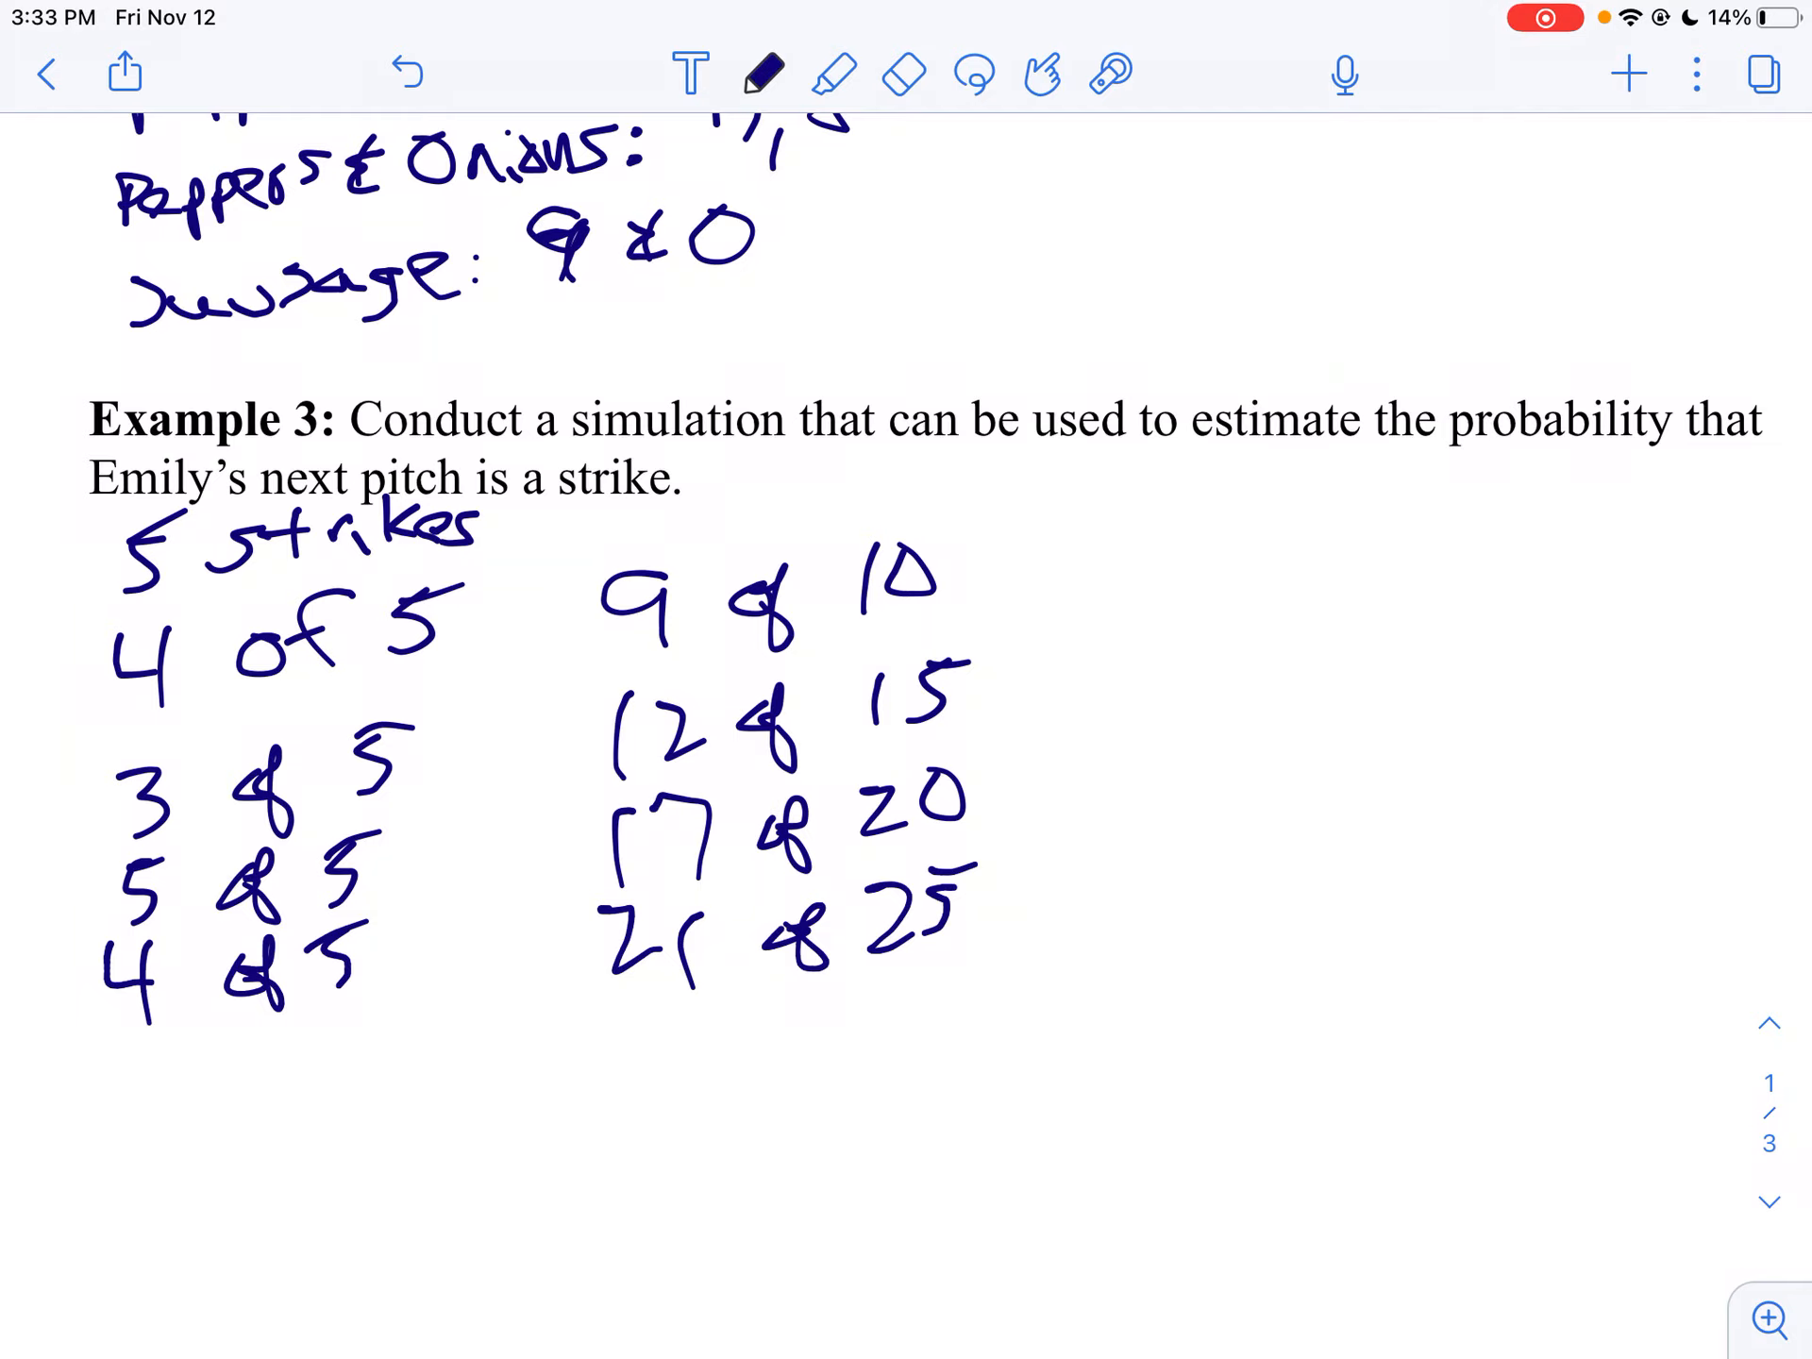
left_click_drag(906, 1352, 906, 851)
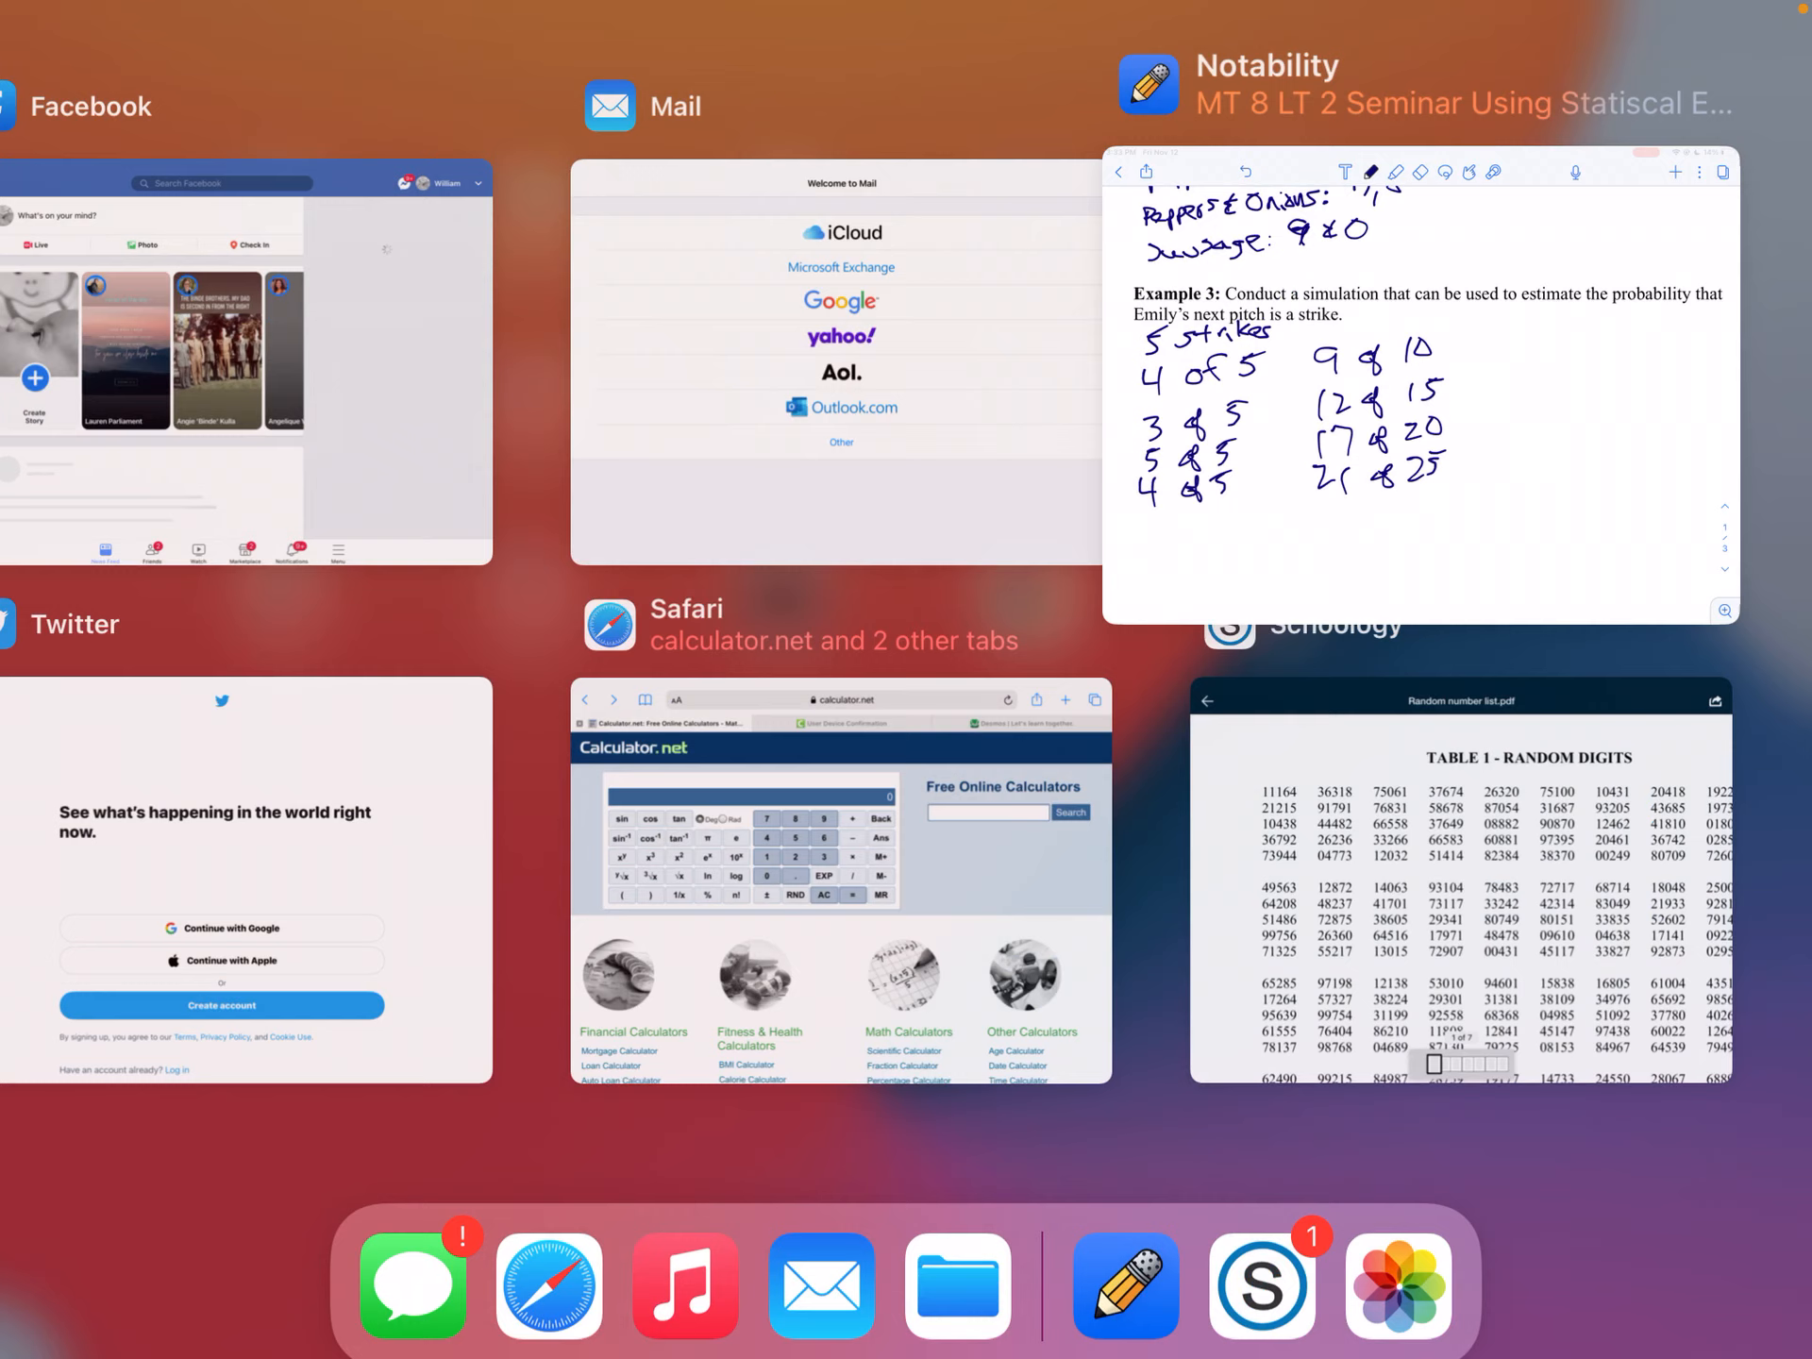
left_click(1445, 807)
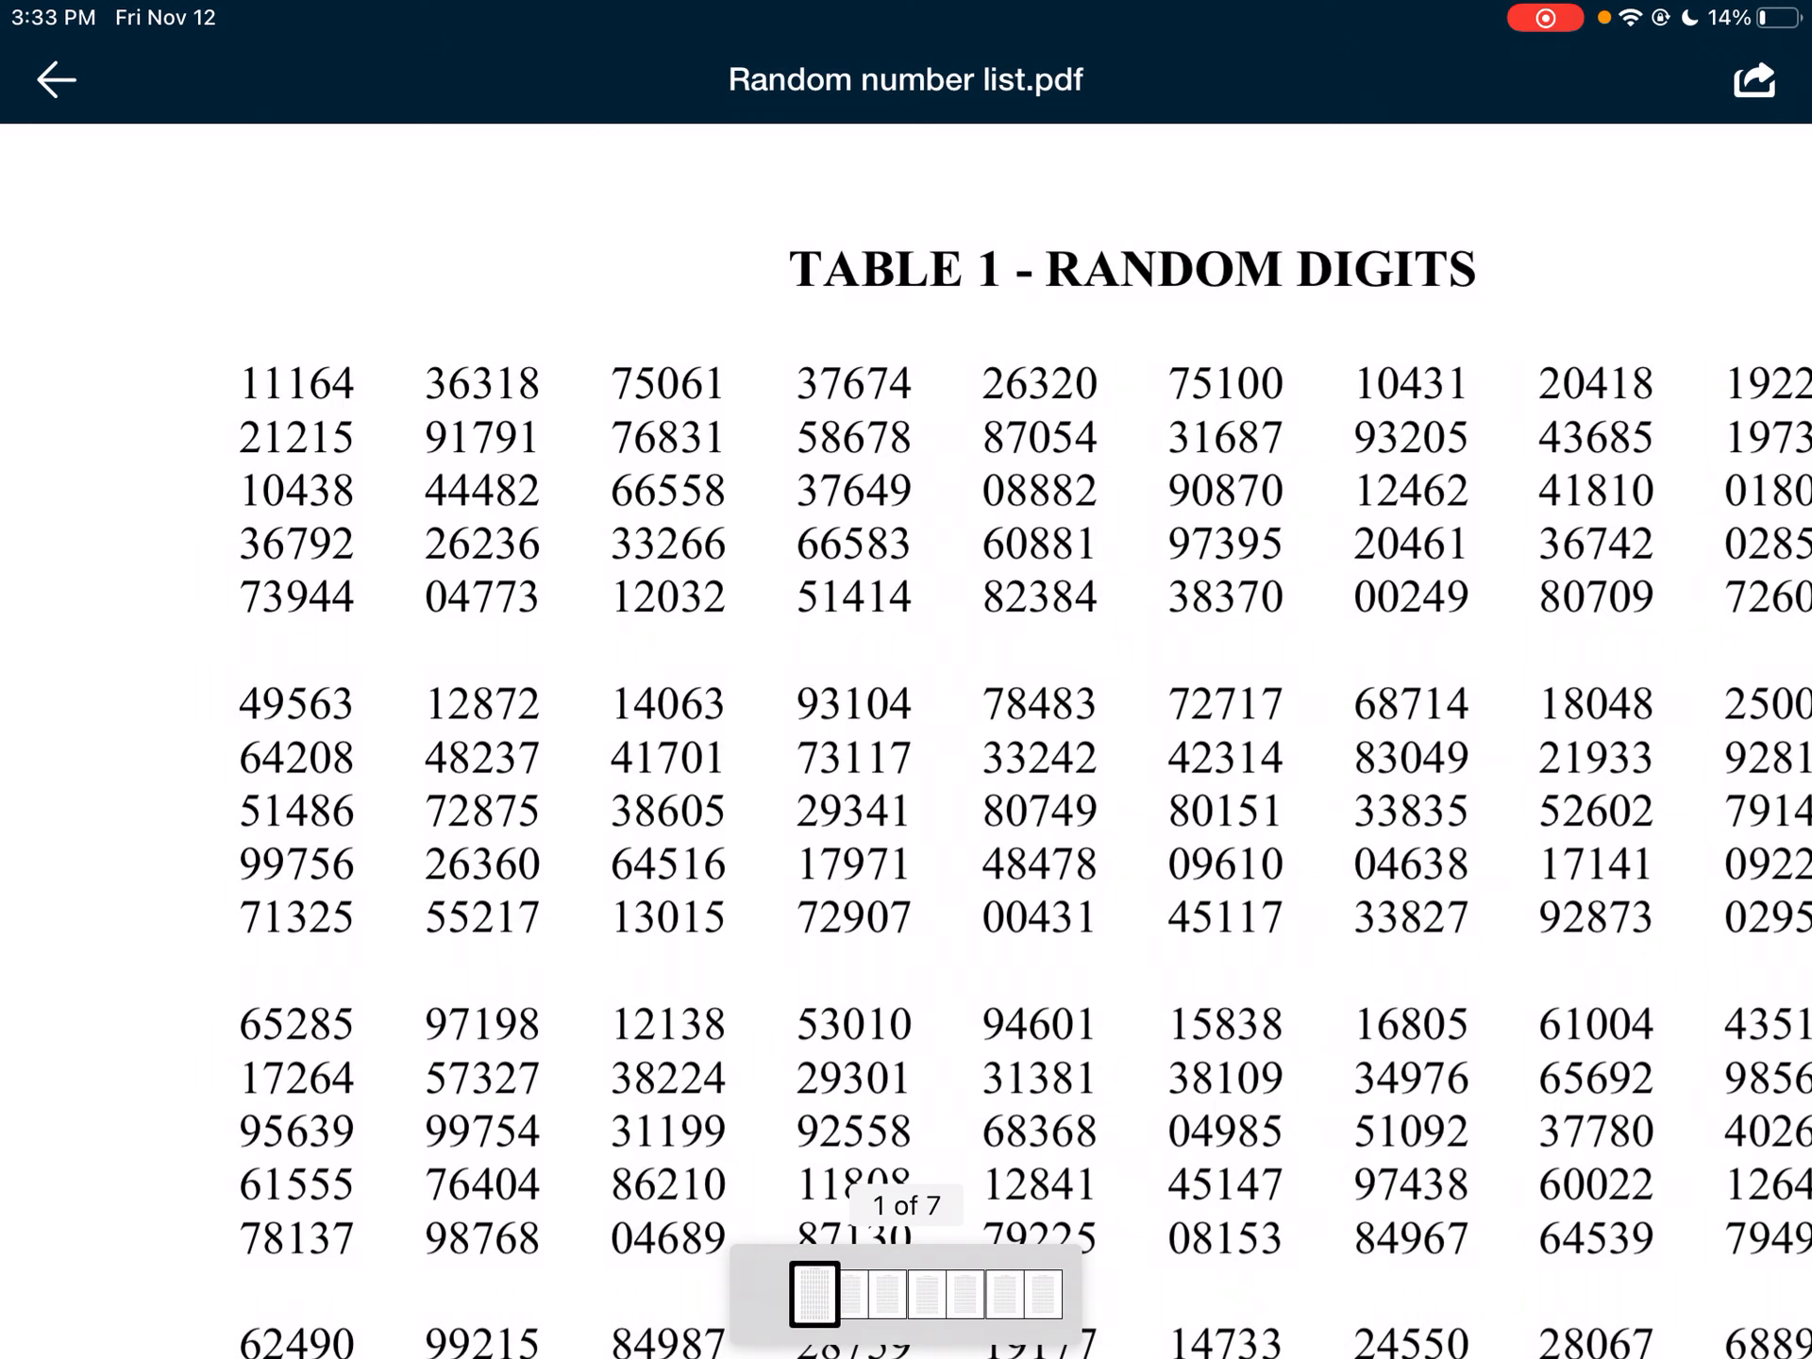
left_click_drag(907, 1353, 907, 850)
left_click(1437, 849)
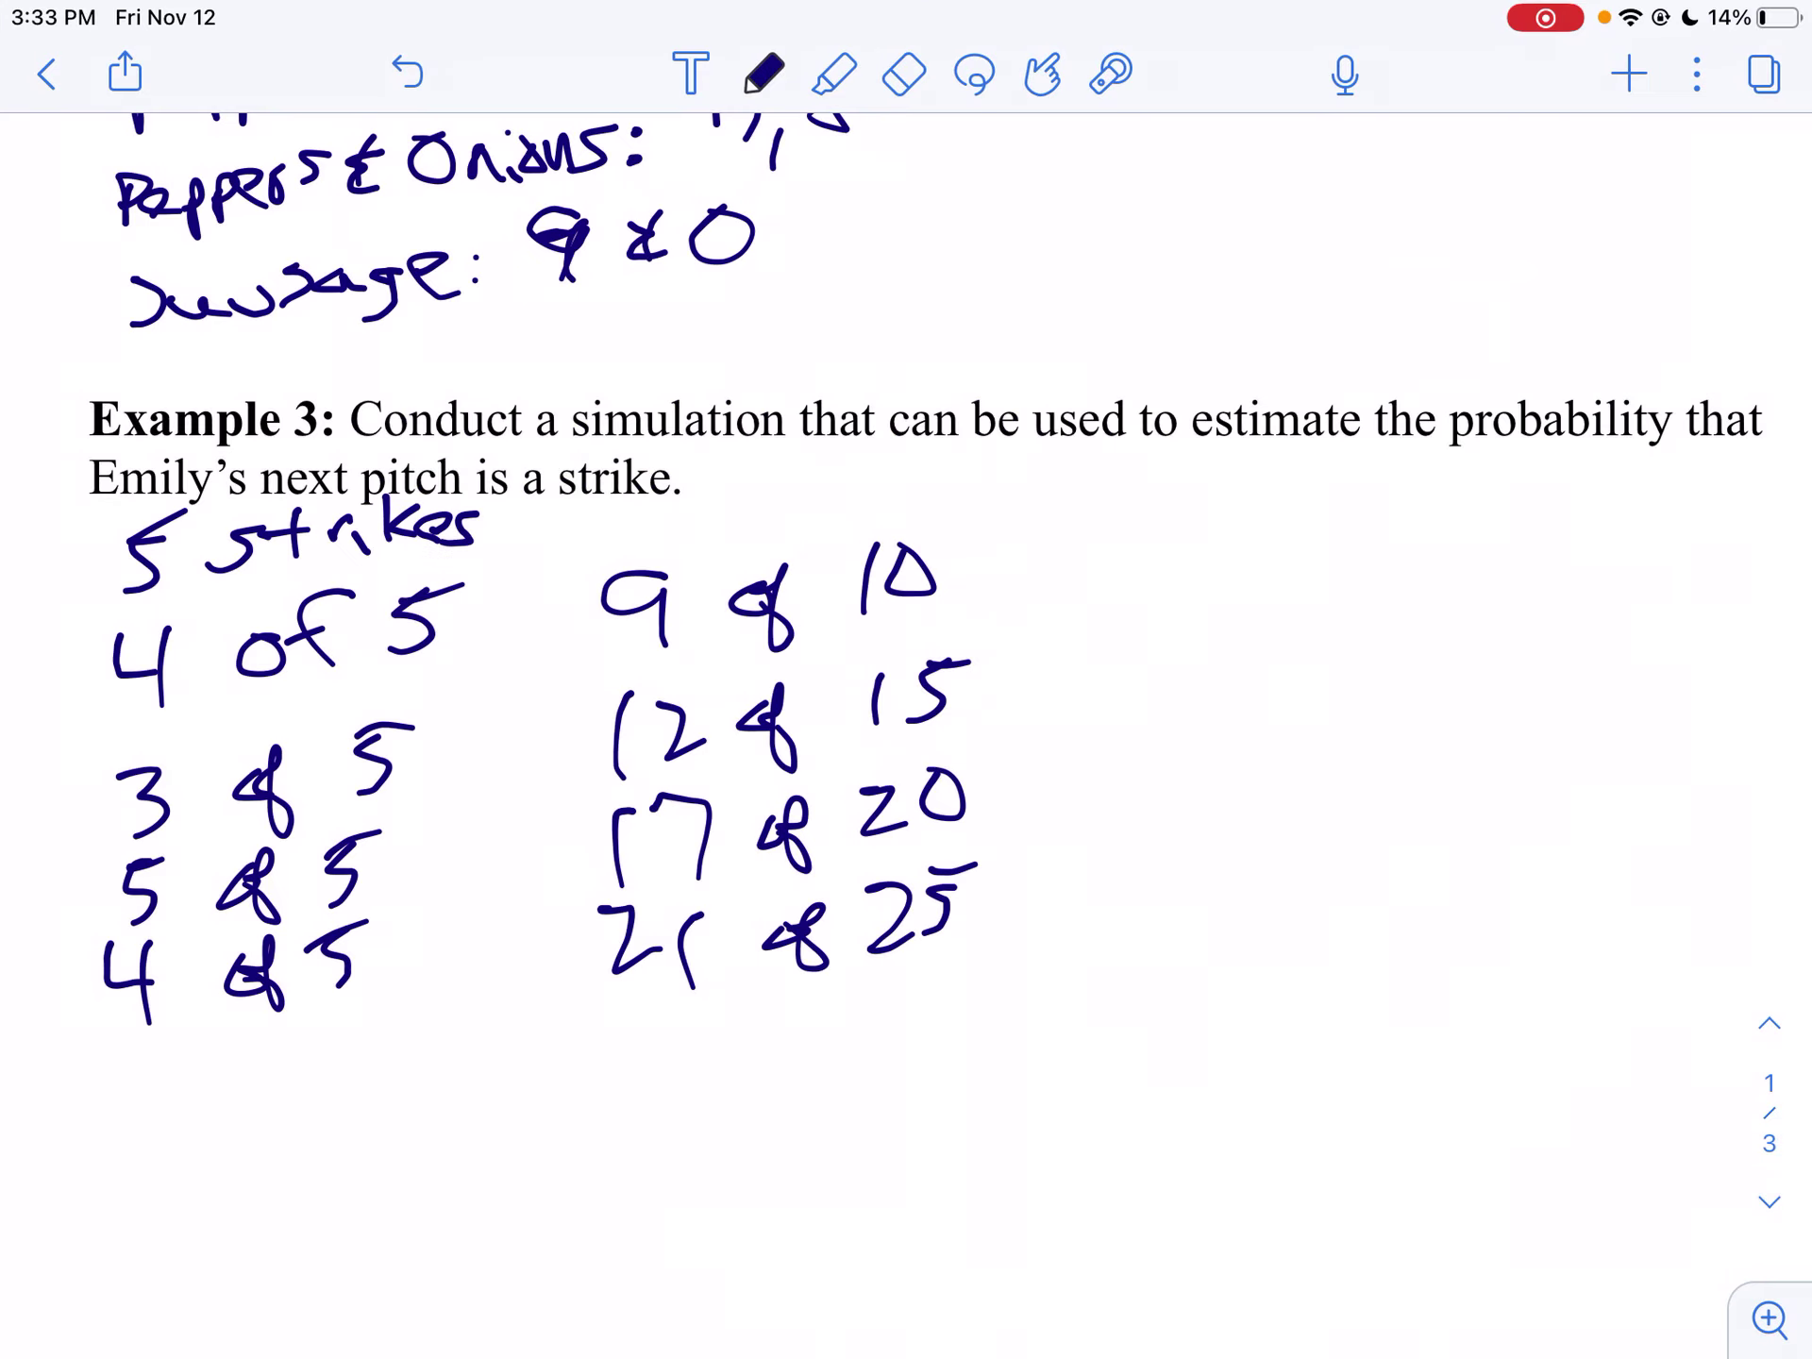
mouse_move(121, 1059)
left_mouse_down()
mouse_move(146, 1094)
mouse_move(96, 1127)
left_mouse_up()
mouse_move(266, 1056)
left_mouse_down()
mouse_move(227, 1093)
mouse_move(284, 1123)
left_mouse_up()
mouse_move(323, 1037)
left_mouse_down()
mouse_move(299, 1092)
mouse_move(374, 1018)
left_mouse_up()
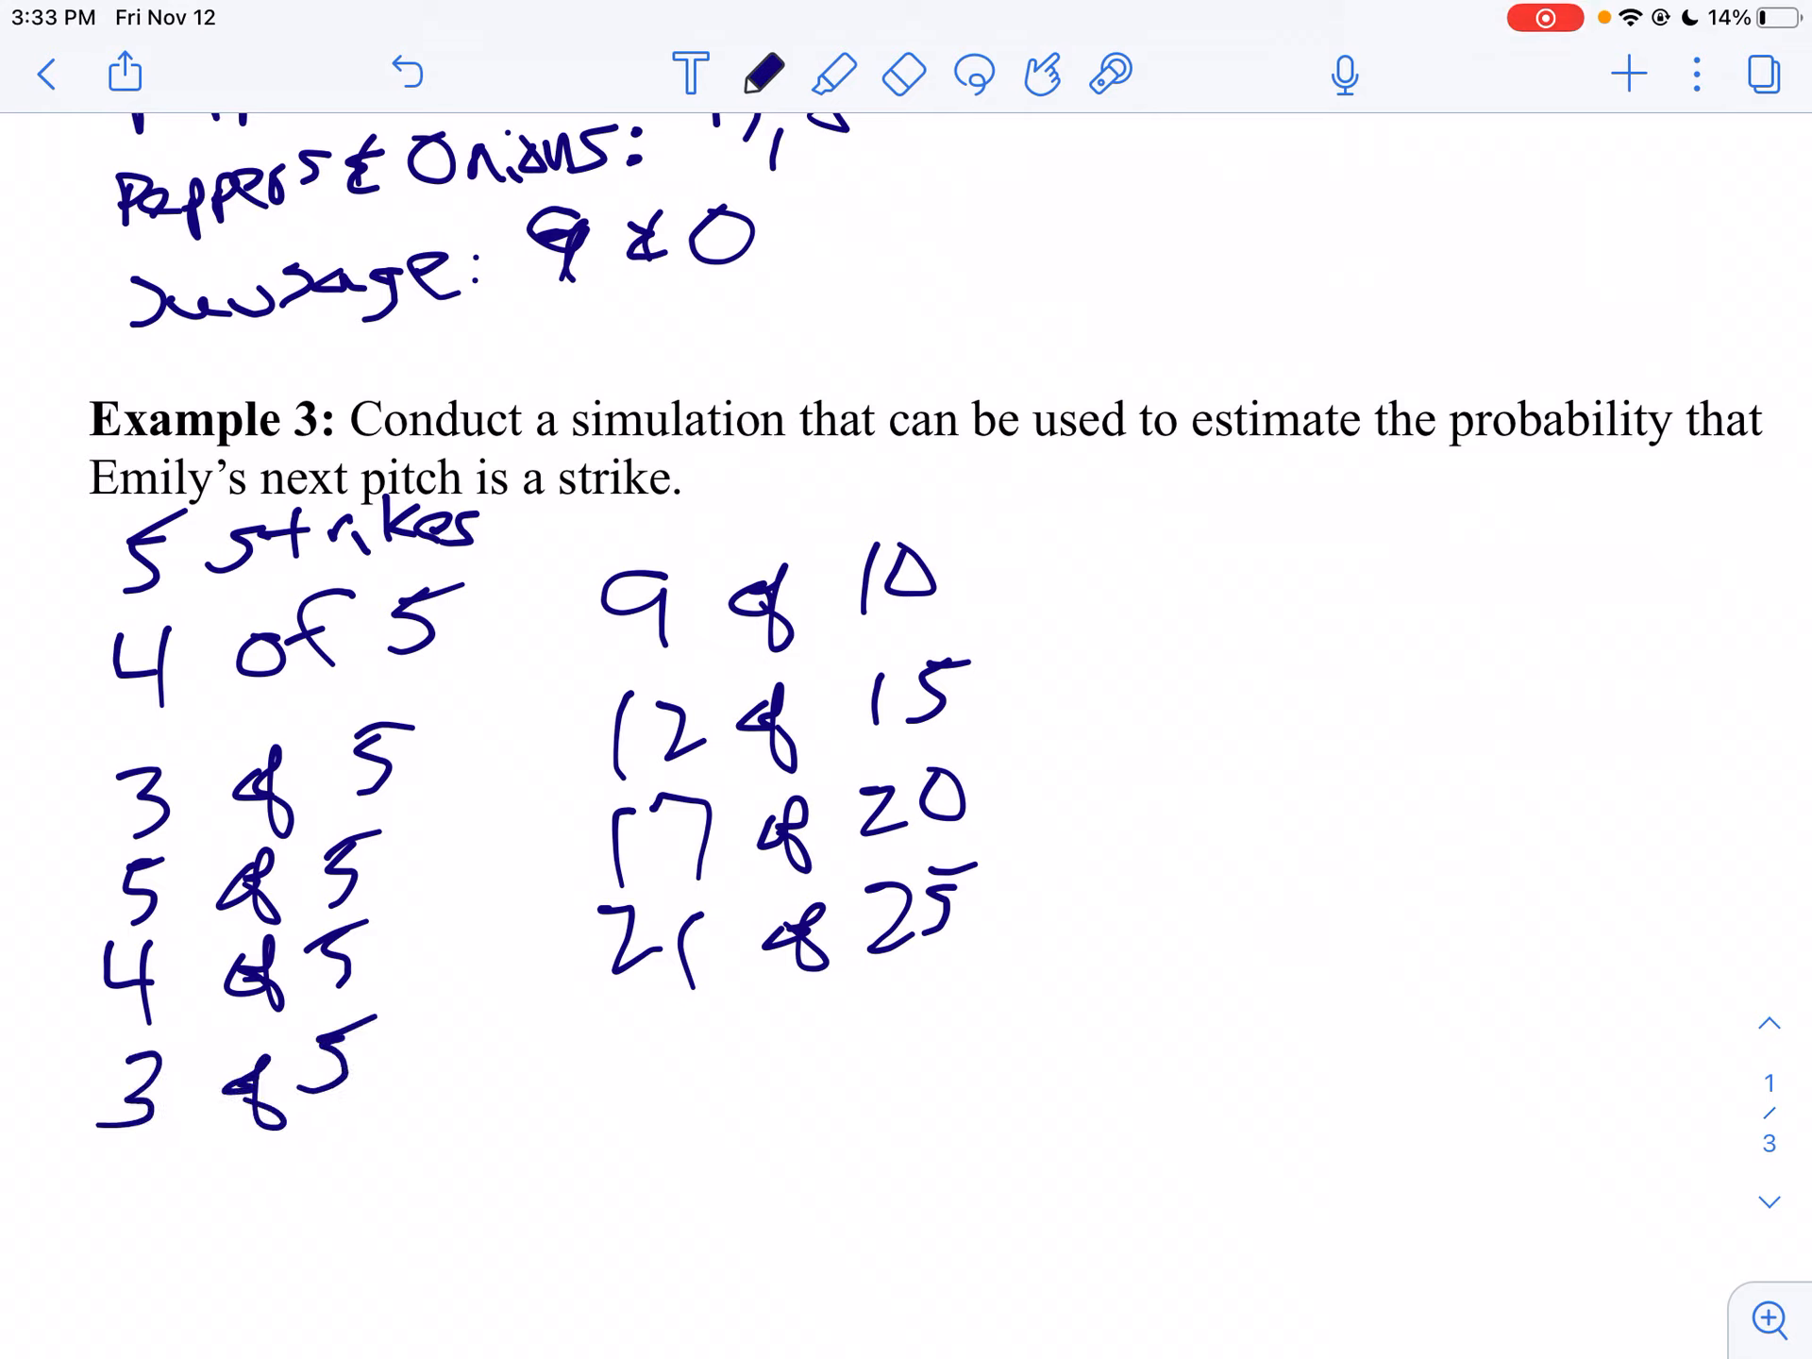
mouse_move(602, 1024)
left_mouse_down()
mouse_move(641, 1041)
mouse_move(651, 1073)
left_mouse_up()
mouse_move(678, 999)
left_mouse_down()
mouse_move(663, 1035)
mouse_move(703, 1028)
left_mouse_up()
mouse_move(716, 999)
left_mouse_down()
mouse_move(694, 1077)
mouse_move(796, 1032)
mouse_move(802, 1090)
left_mouse_up()
mouse_move(862, 989)
left_mouse_down()
mouse_move(861, 1037)
mouse_move(936, 1019)
left_mouse_up()
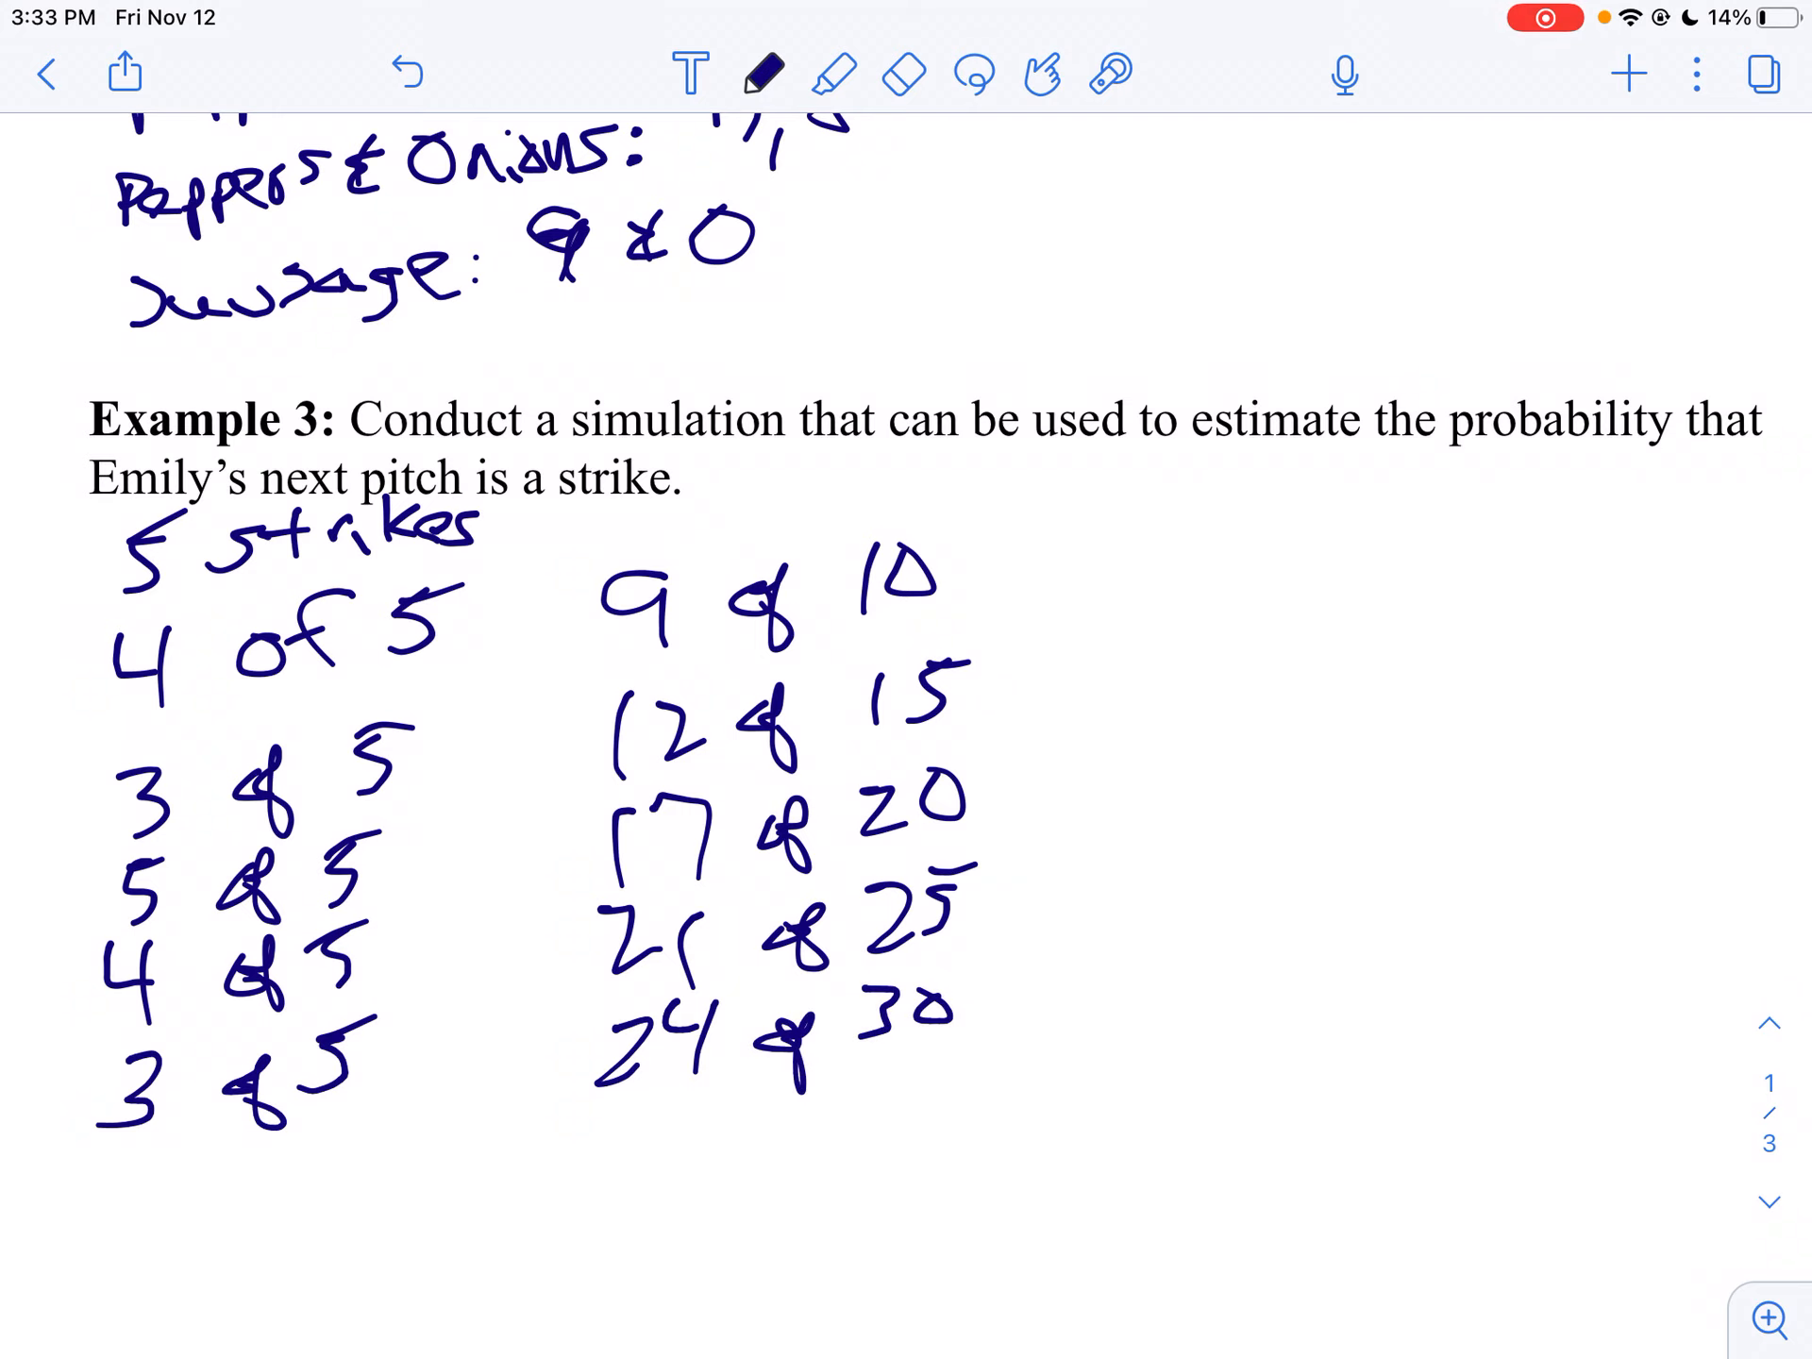
- Check the PDF again, then write trial 4 of 5 with running total 28 of 35
left_click_drag(907, 1353, 906, 851)
left_click(1464, 880)
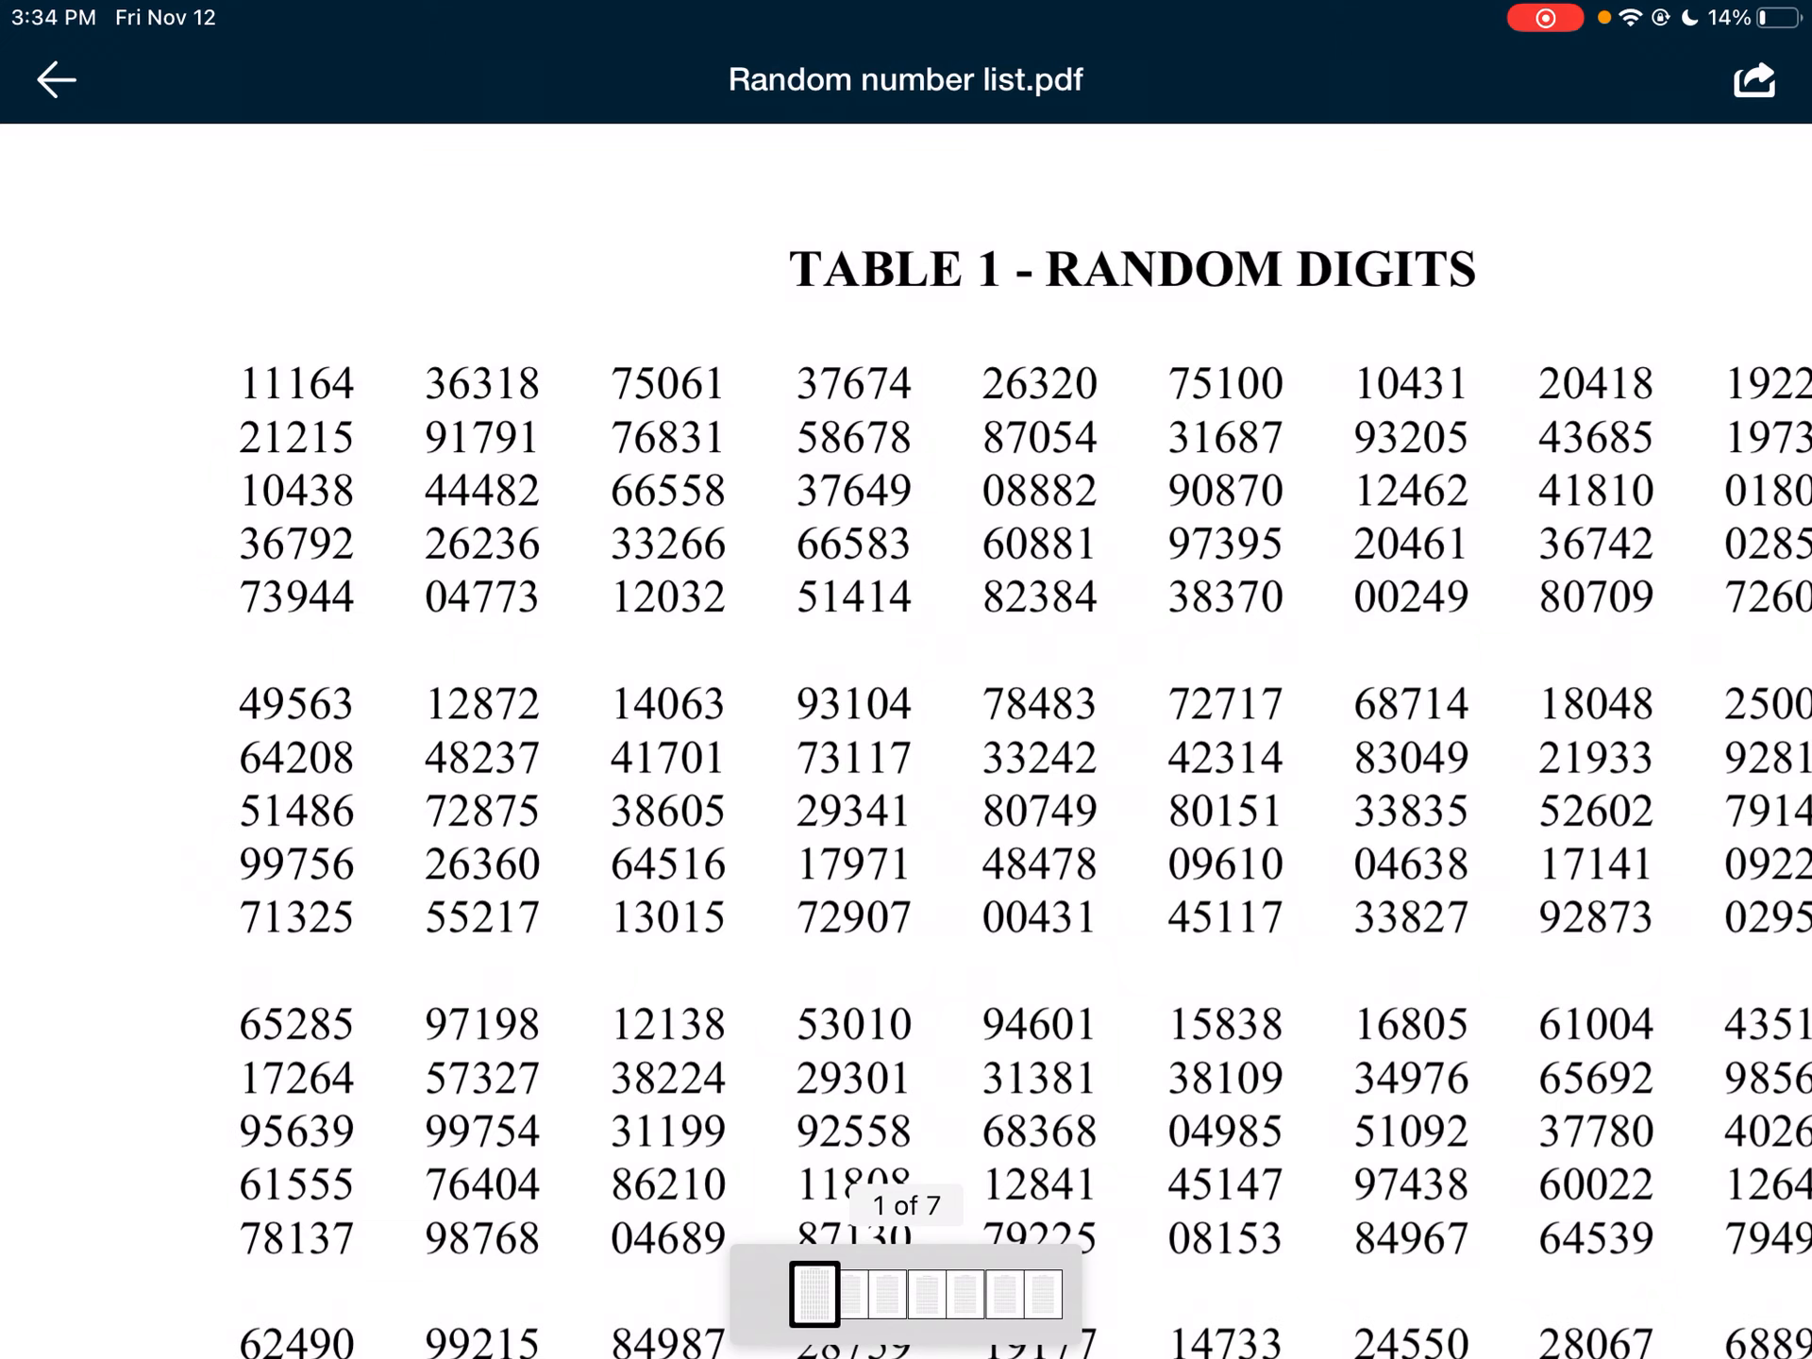
left_click_drag(906, 1351, 906, 849)
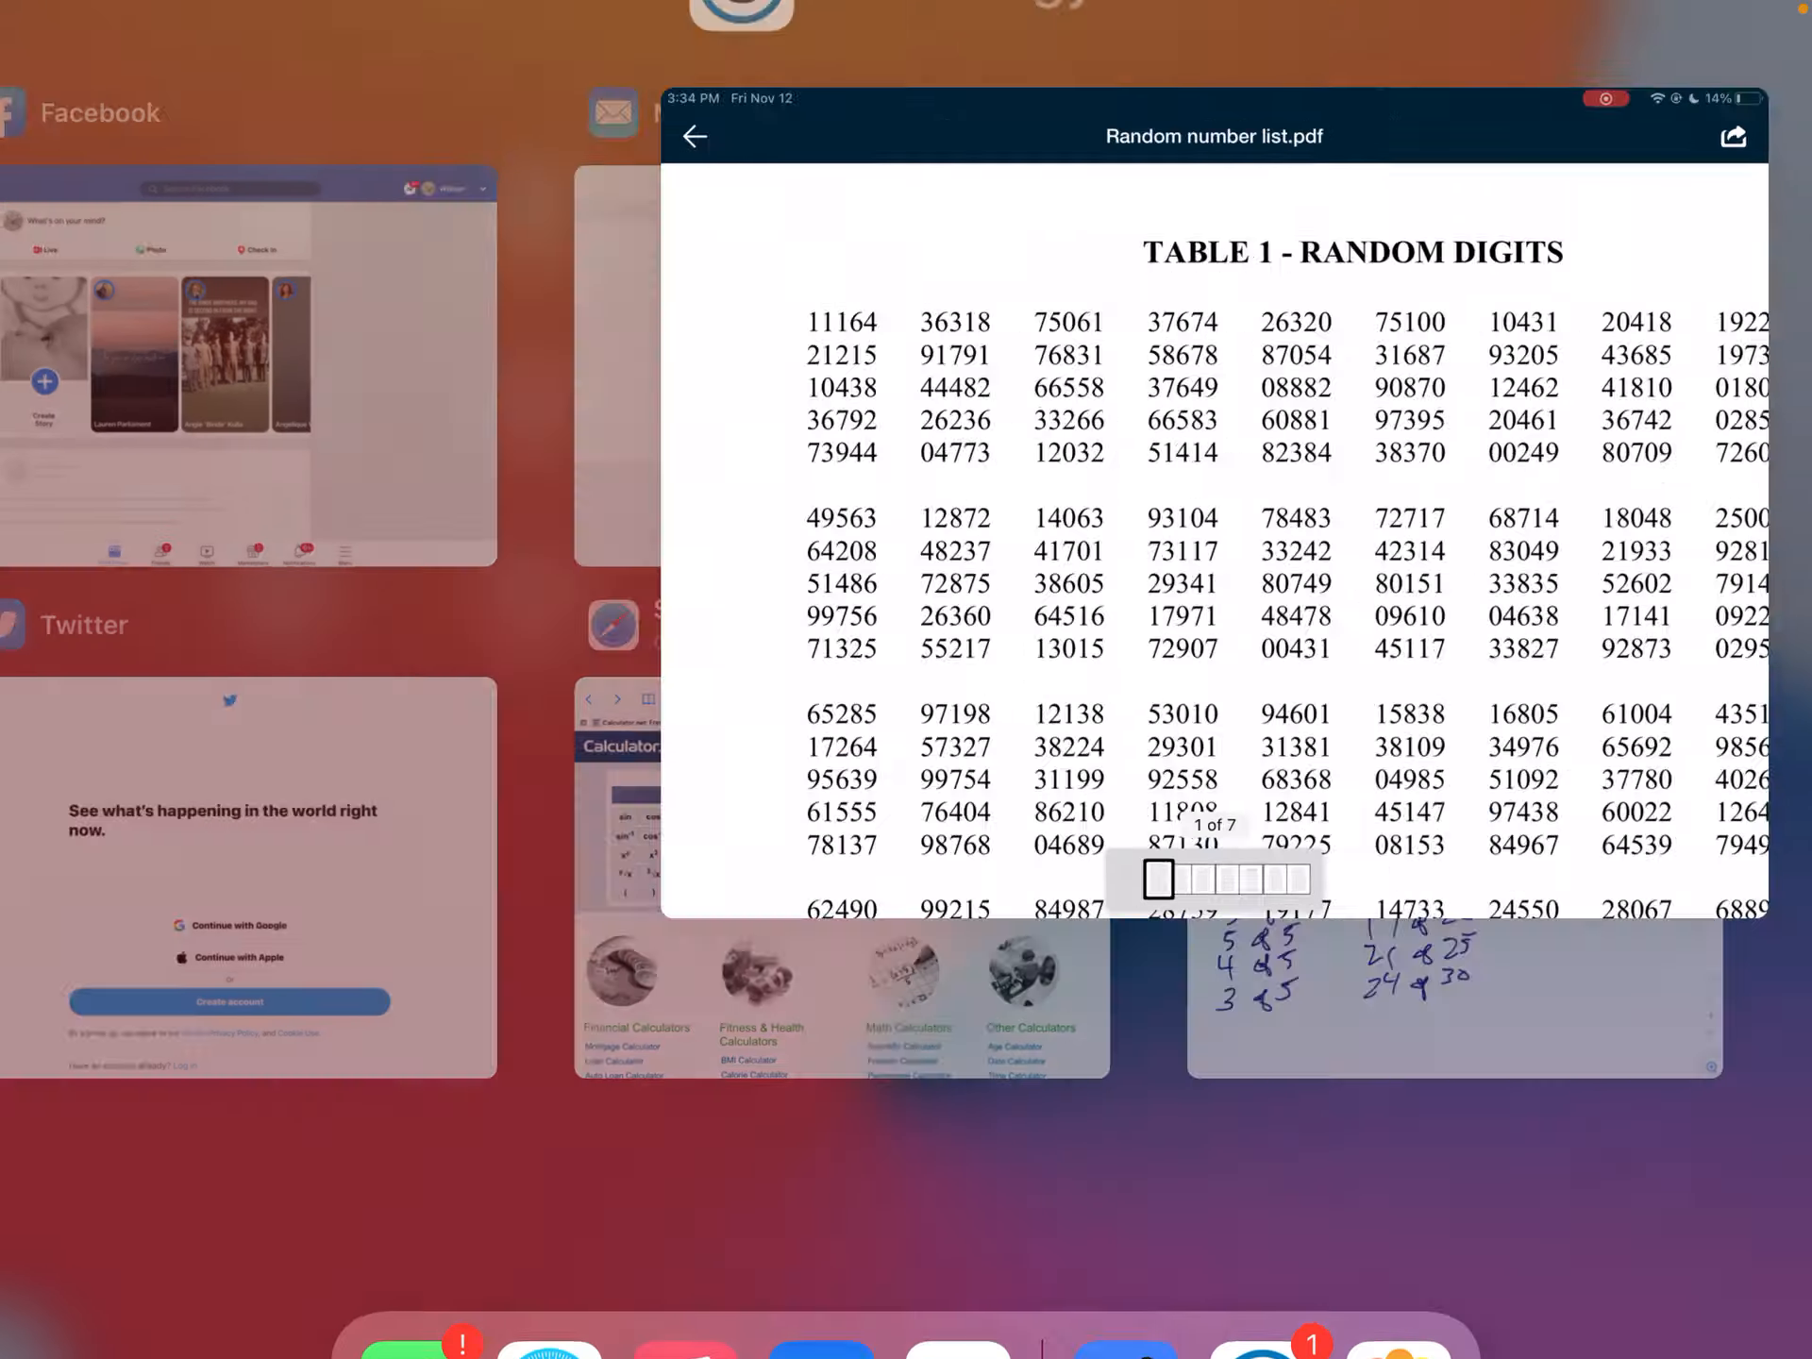
left_click(1462, 880)
mouse_move(125, 1158)
left_mouse_down()
mouse_move(116, 1201)
mouse_move(159, 1198)
left_mouse_up()
left_click_drag(165, 1156, 165, 1251)
left_click_drag(226, 1181, 289, 1243)
mouse_move(320, 1152)
left_mouse_down()
mouse_move(315, 1213)
mouse_move(365, 1127)
left_mouse_up()
mouse_move(590, 1131)
left_mouse_down()
mouse_move(658, 1184)
mouse_move(677, 1122)
left_mouse_up()
mouse_move(842, 1084)
left_mouse_down()
mouse_move(848, 1141)
mouse_move(895, 1144)
mouse_move(970, 1082)
left_mouse_up()
left_click(1042, 74)
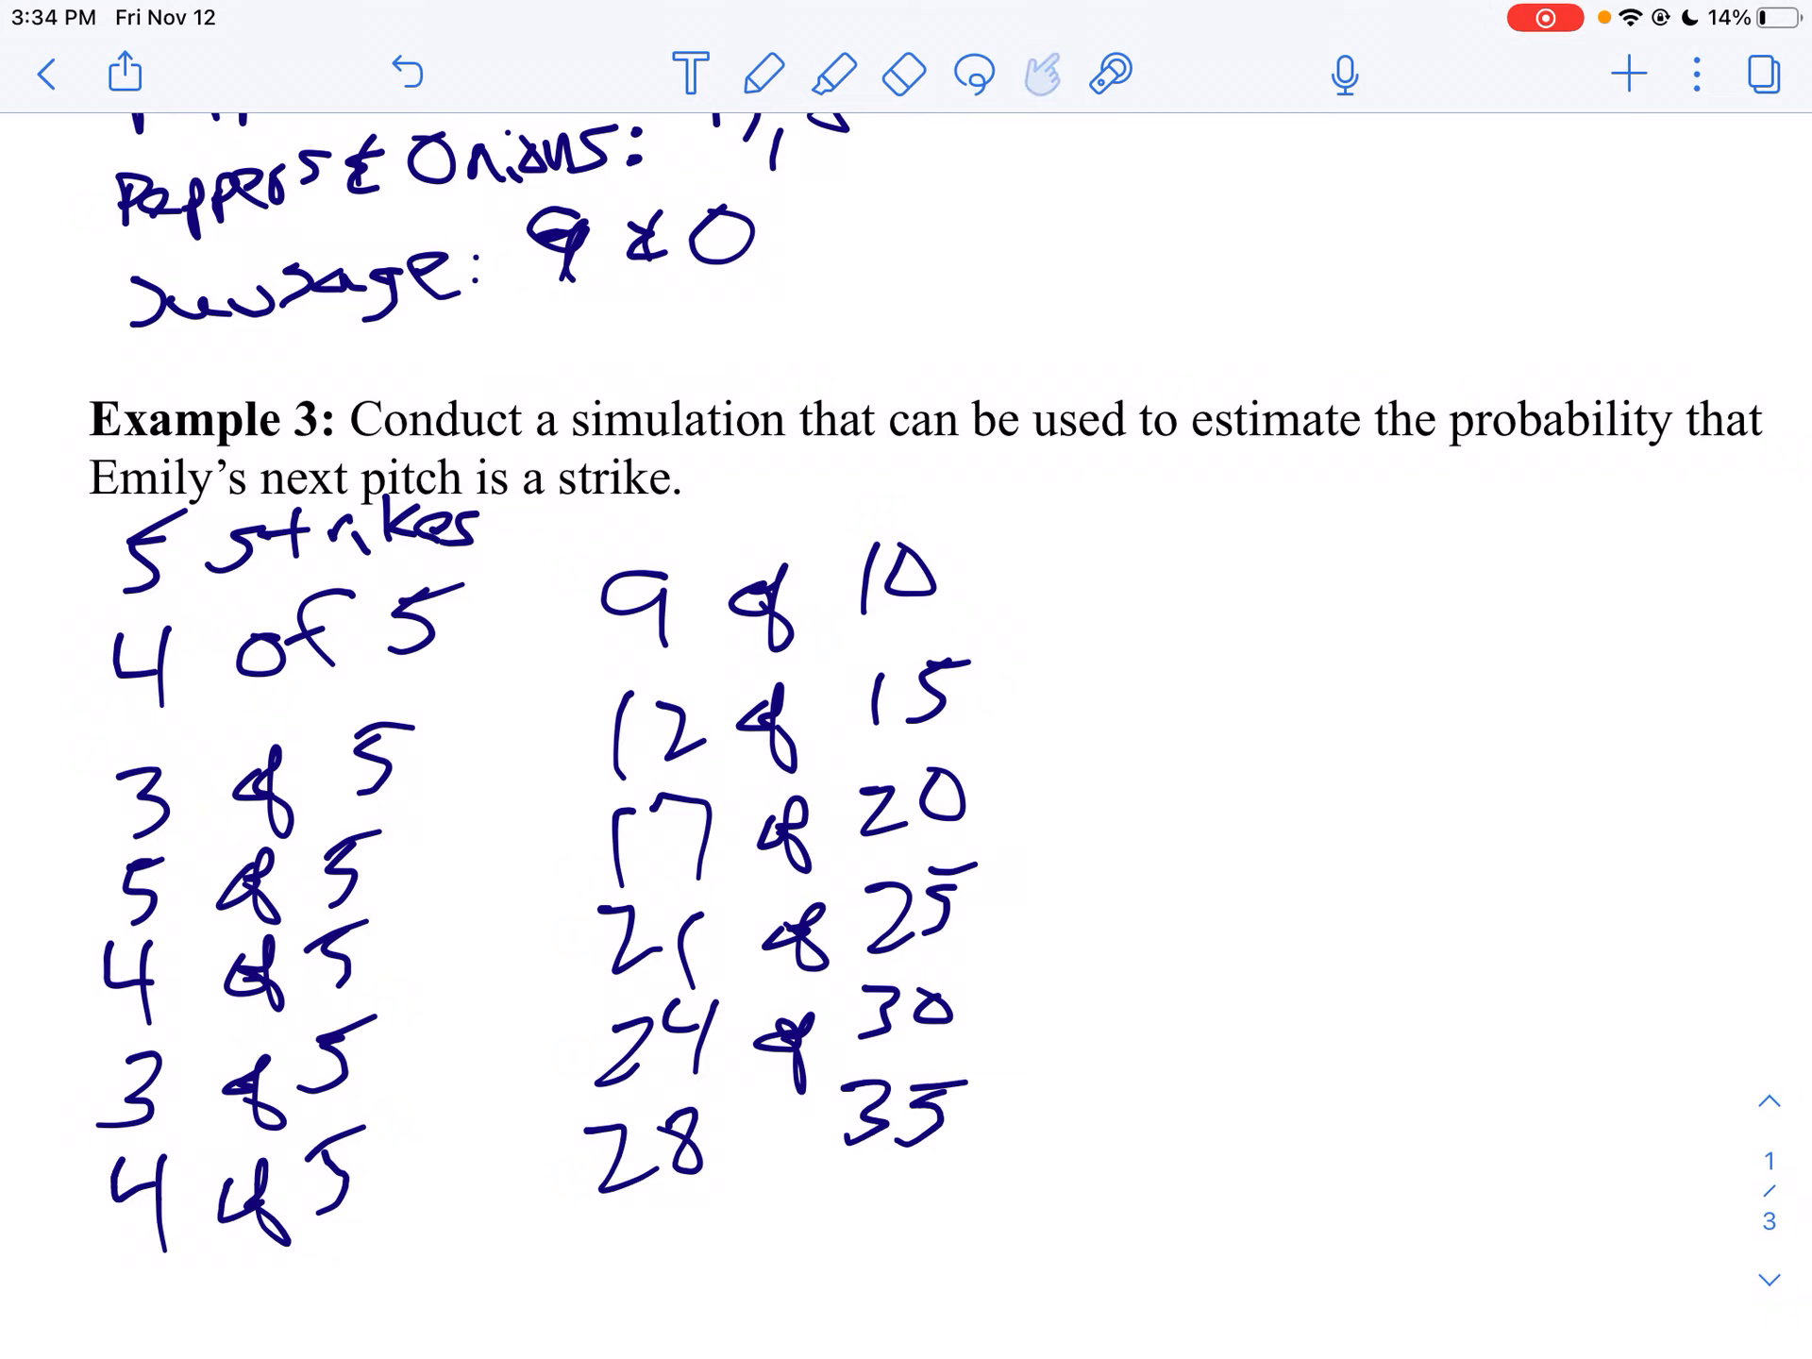
scroll(906, 709, "down", 3)
left_click(764, 74)
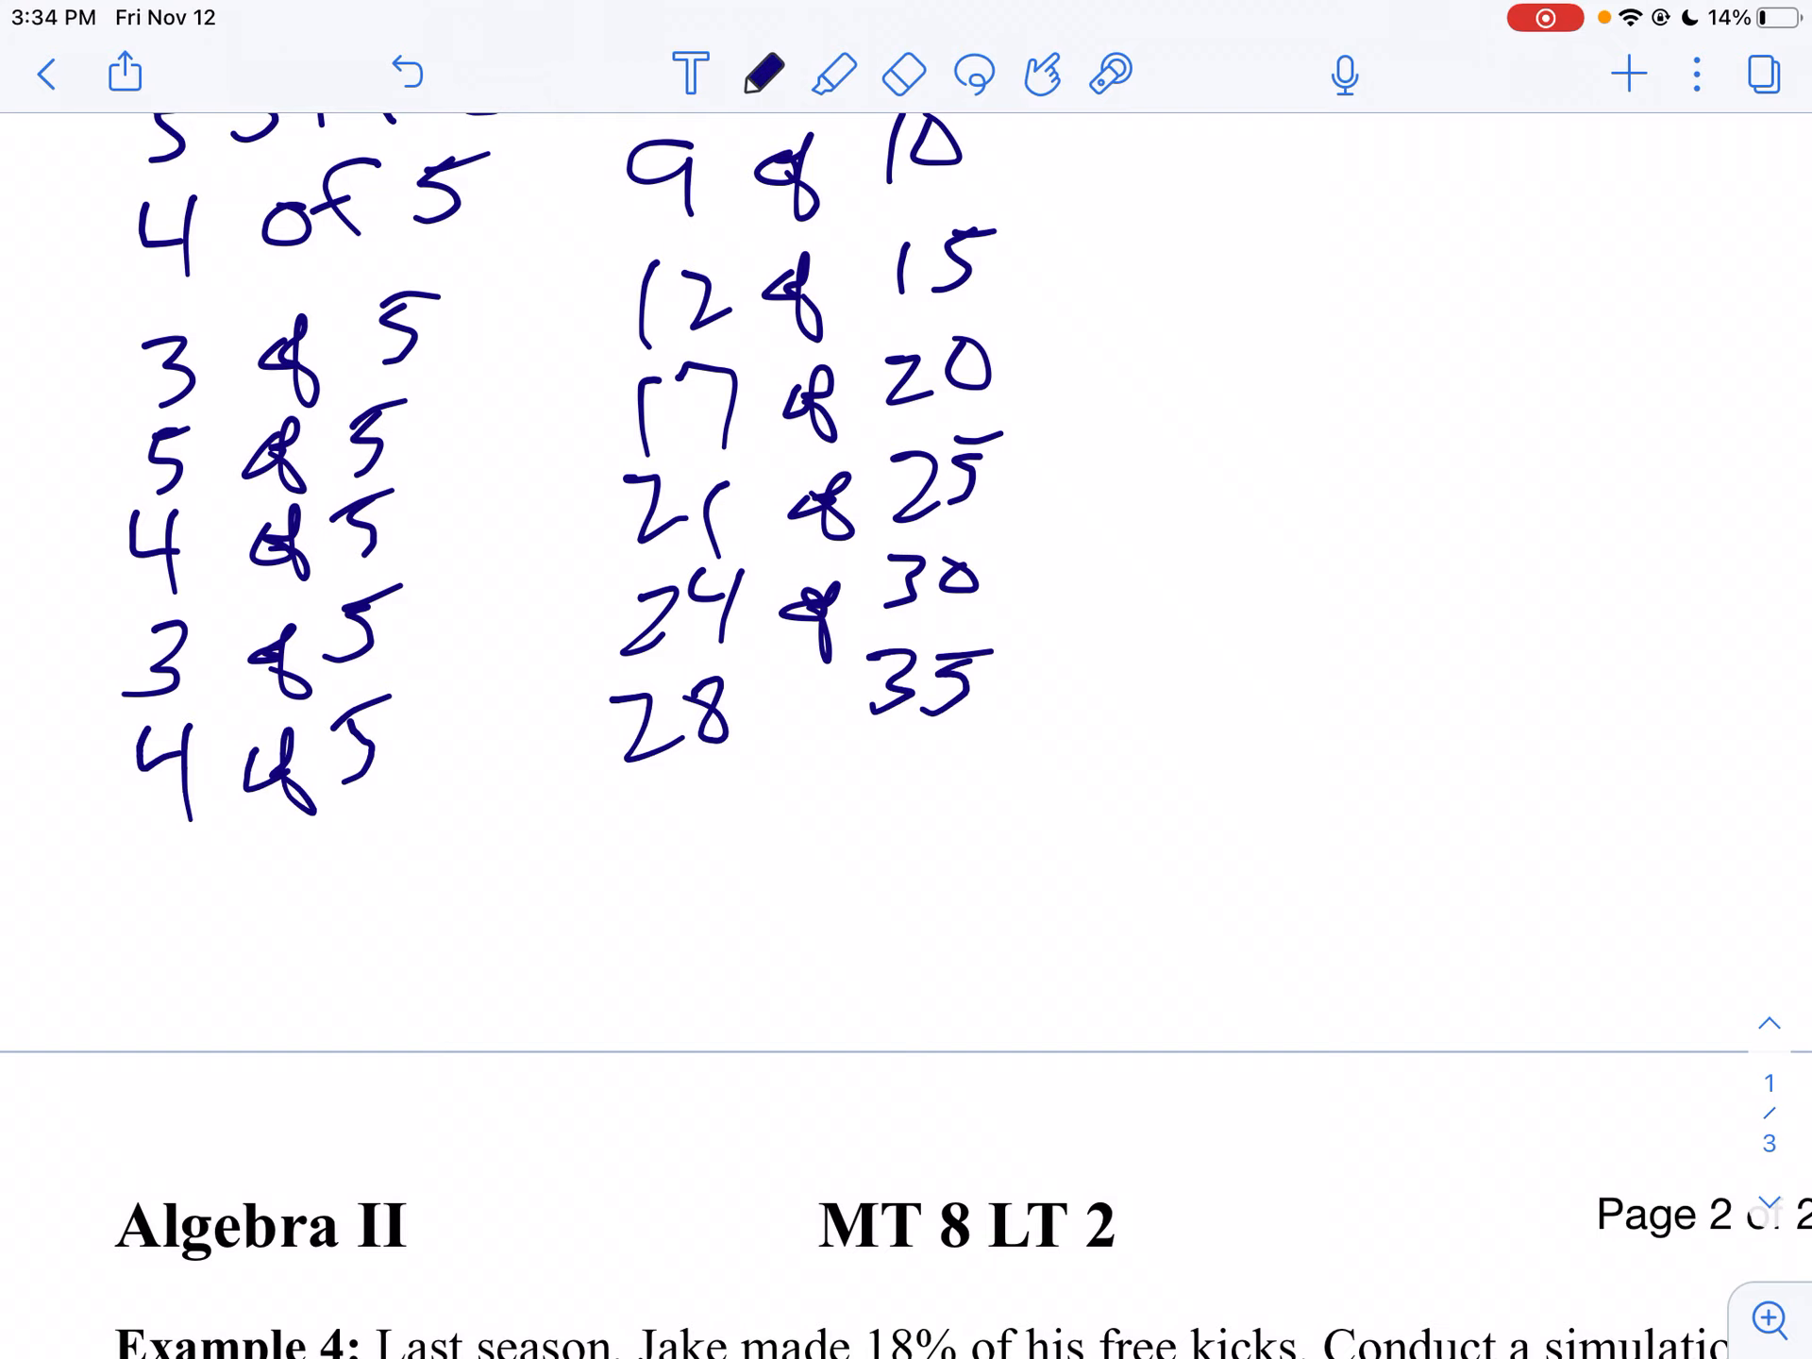
- Check the random digit PDF, then write trial 3 of 5 with running total 31 of 40
left_click_drag(907, 1352, 906, 849)
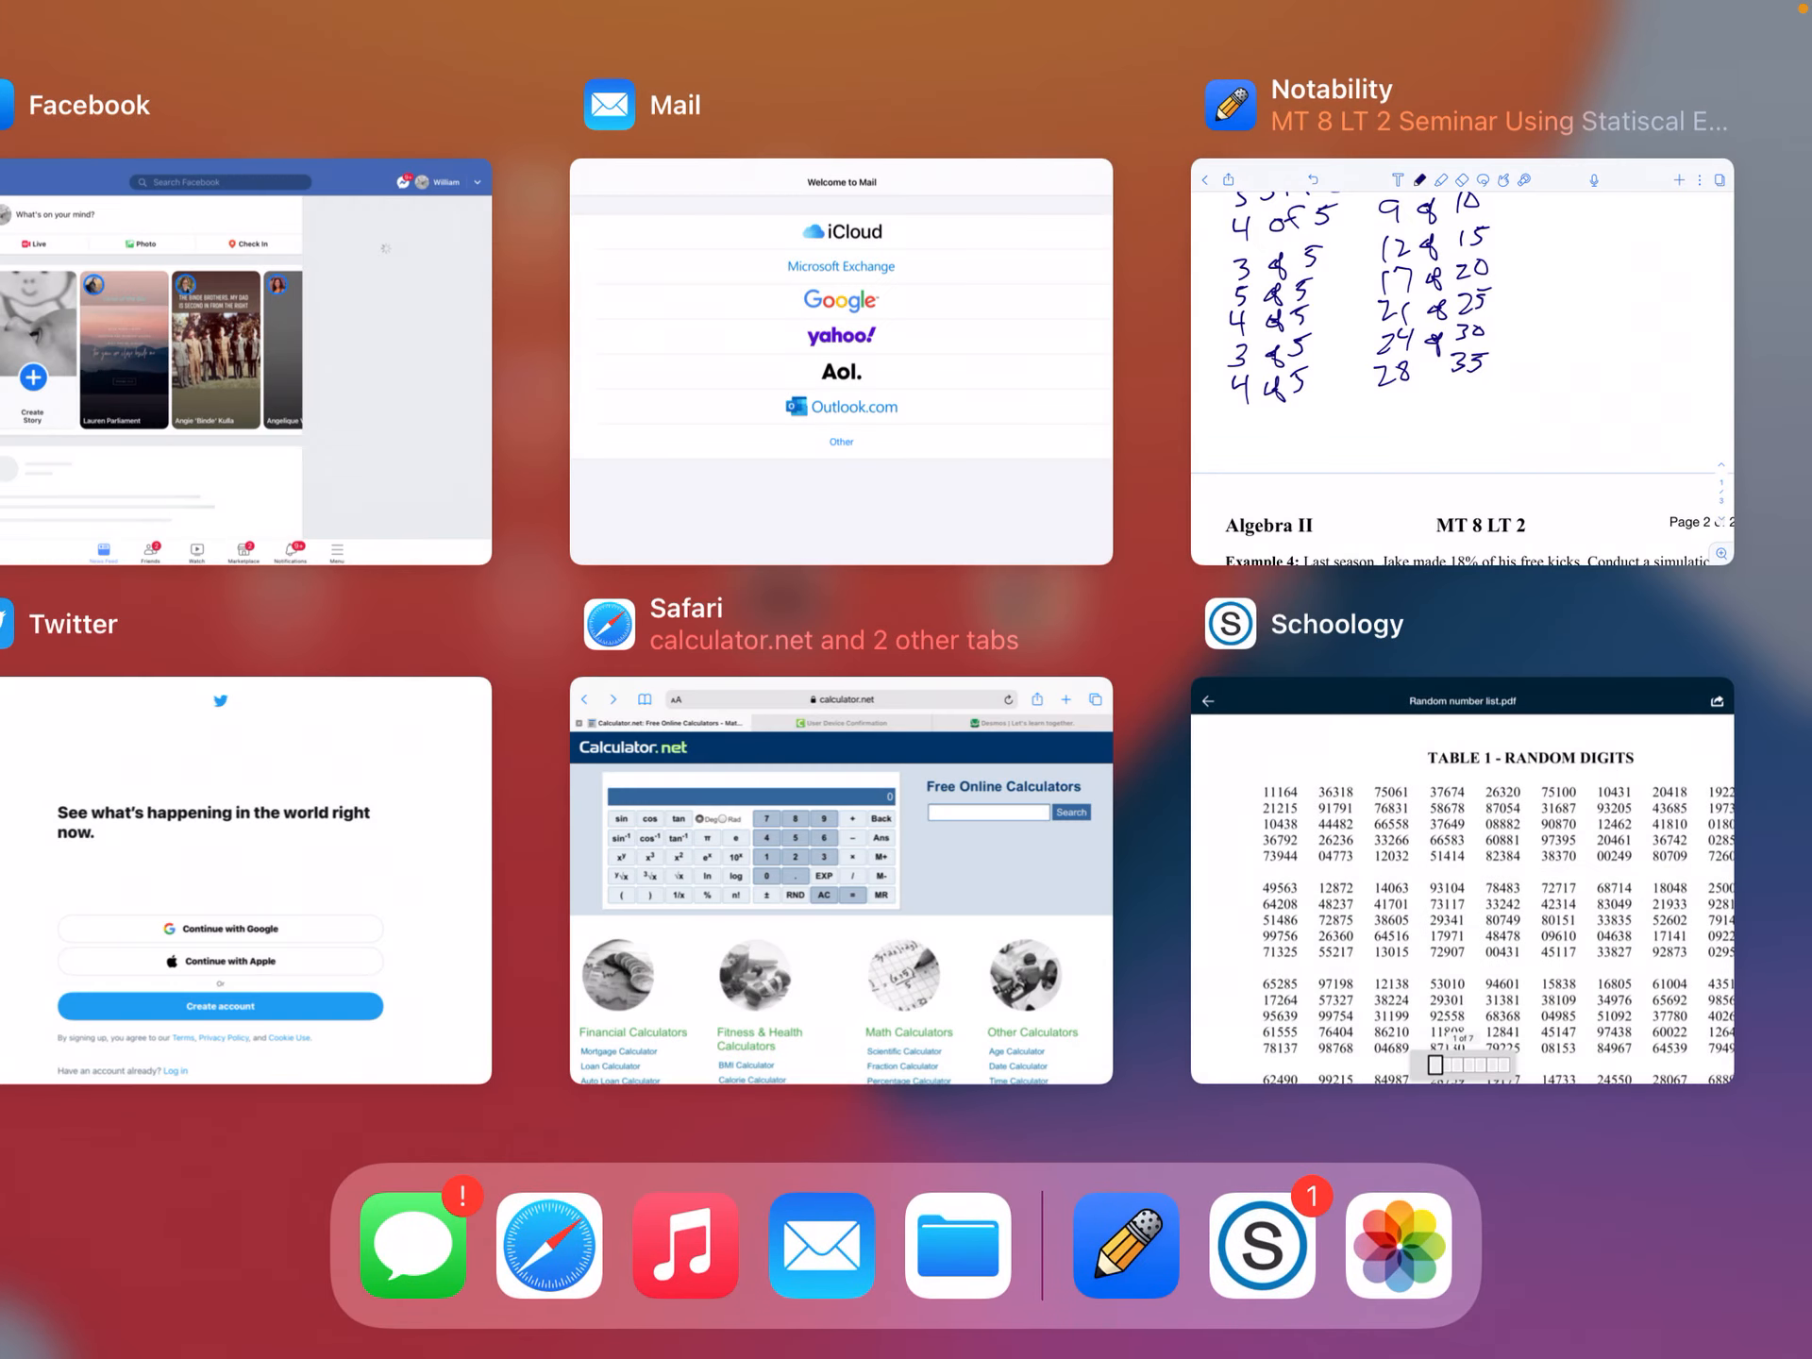
left_click(1496, 906)
scroll(906, 779, "right", 5)
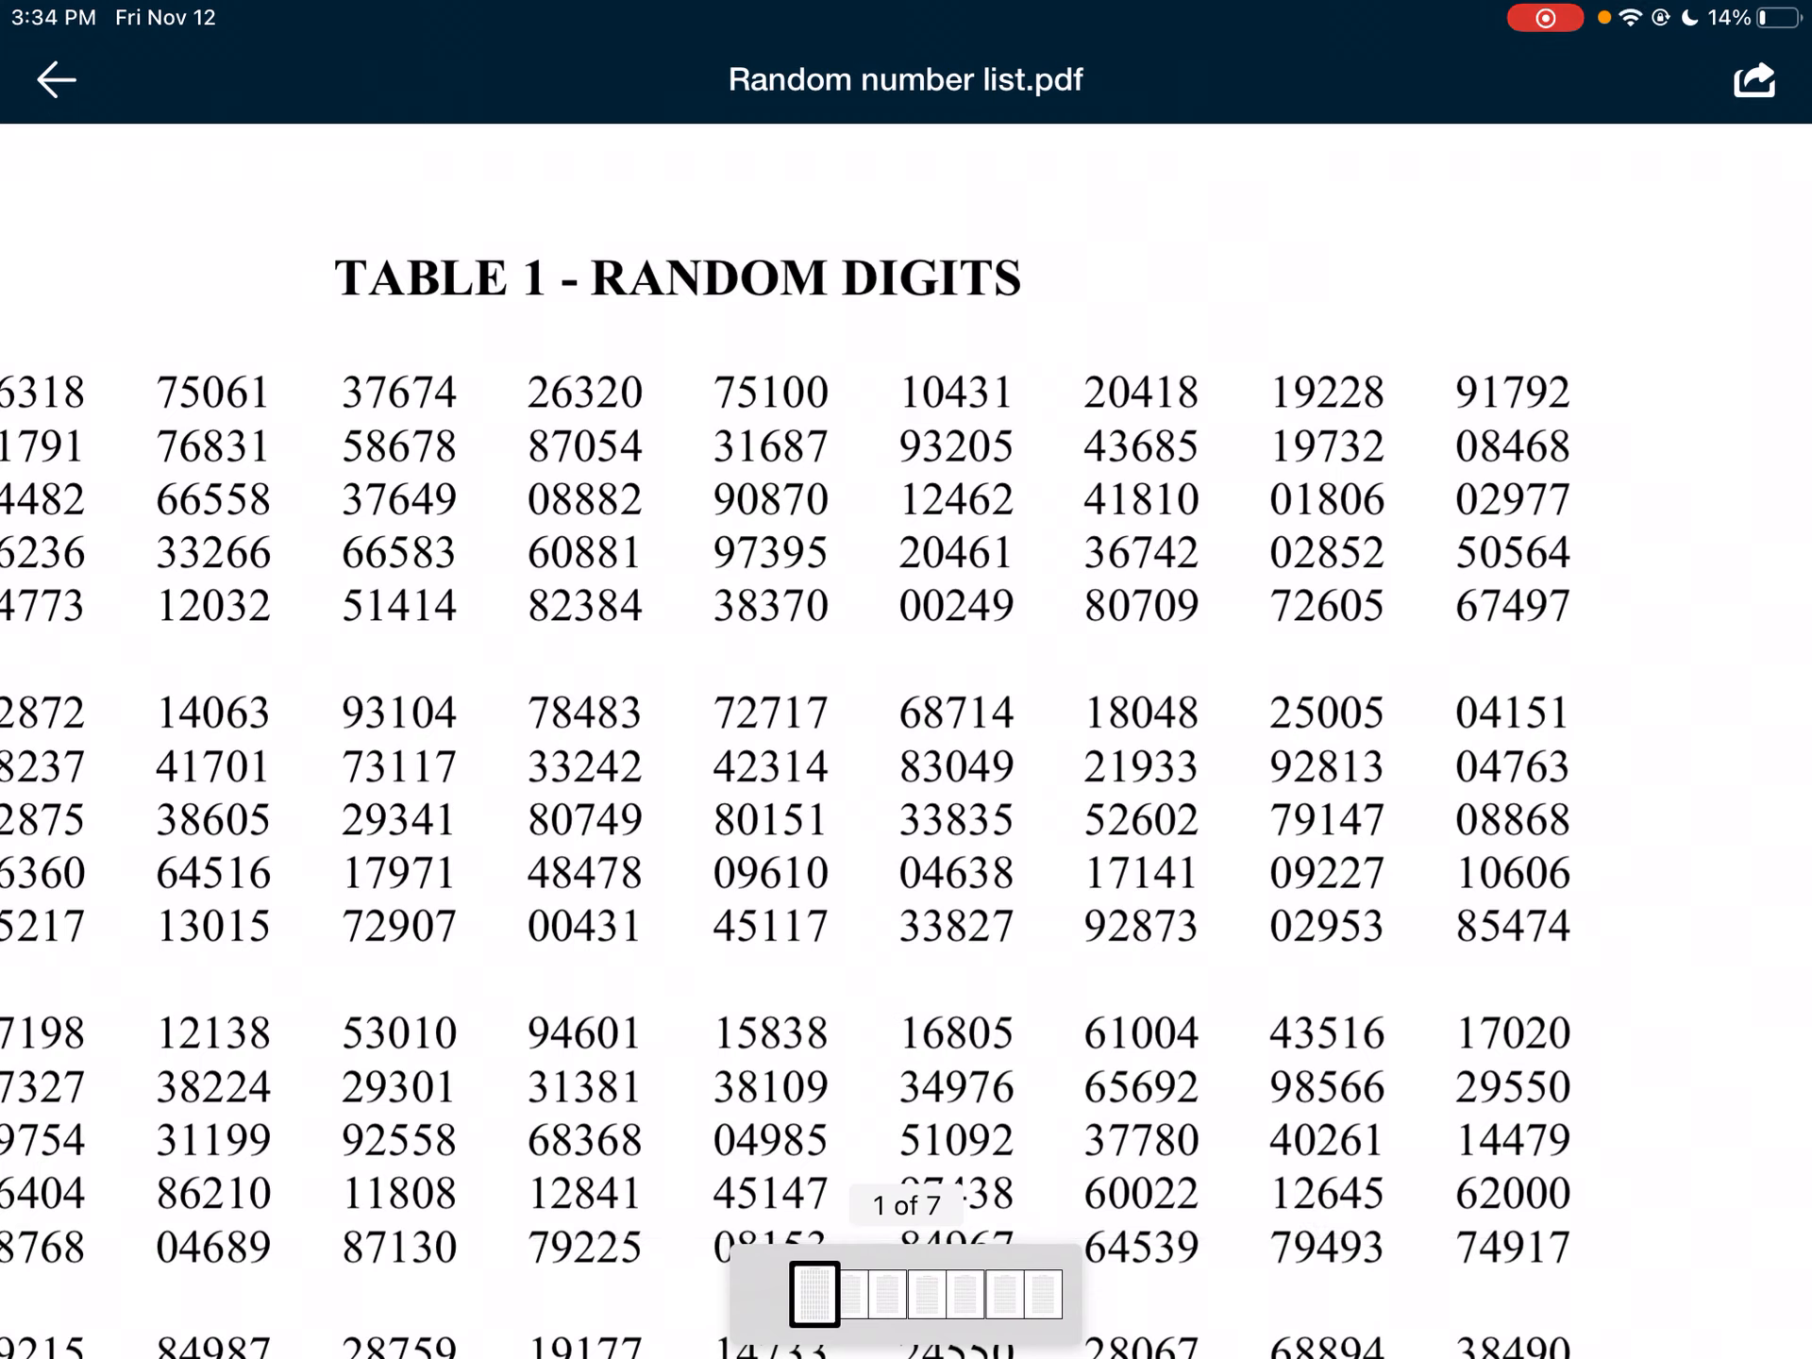
left_click_drag(906, 1352, 906, 709)
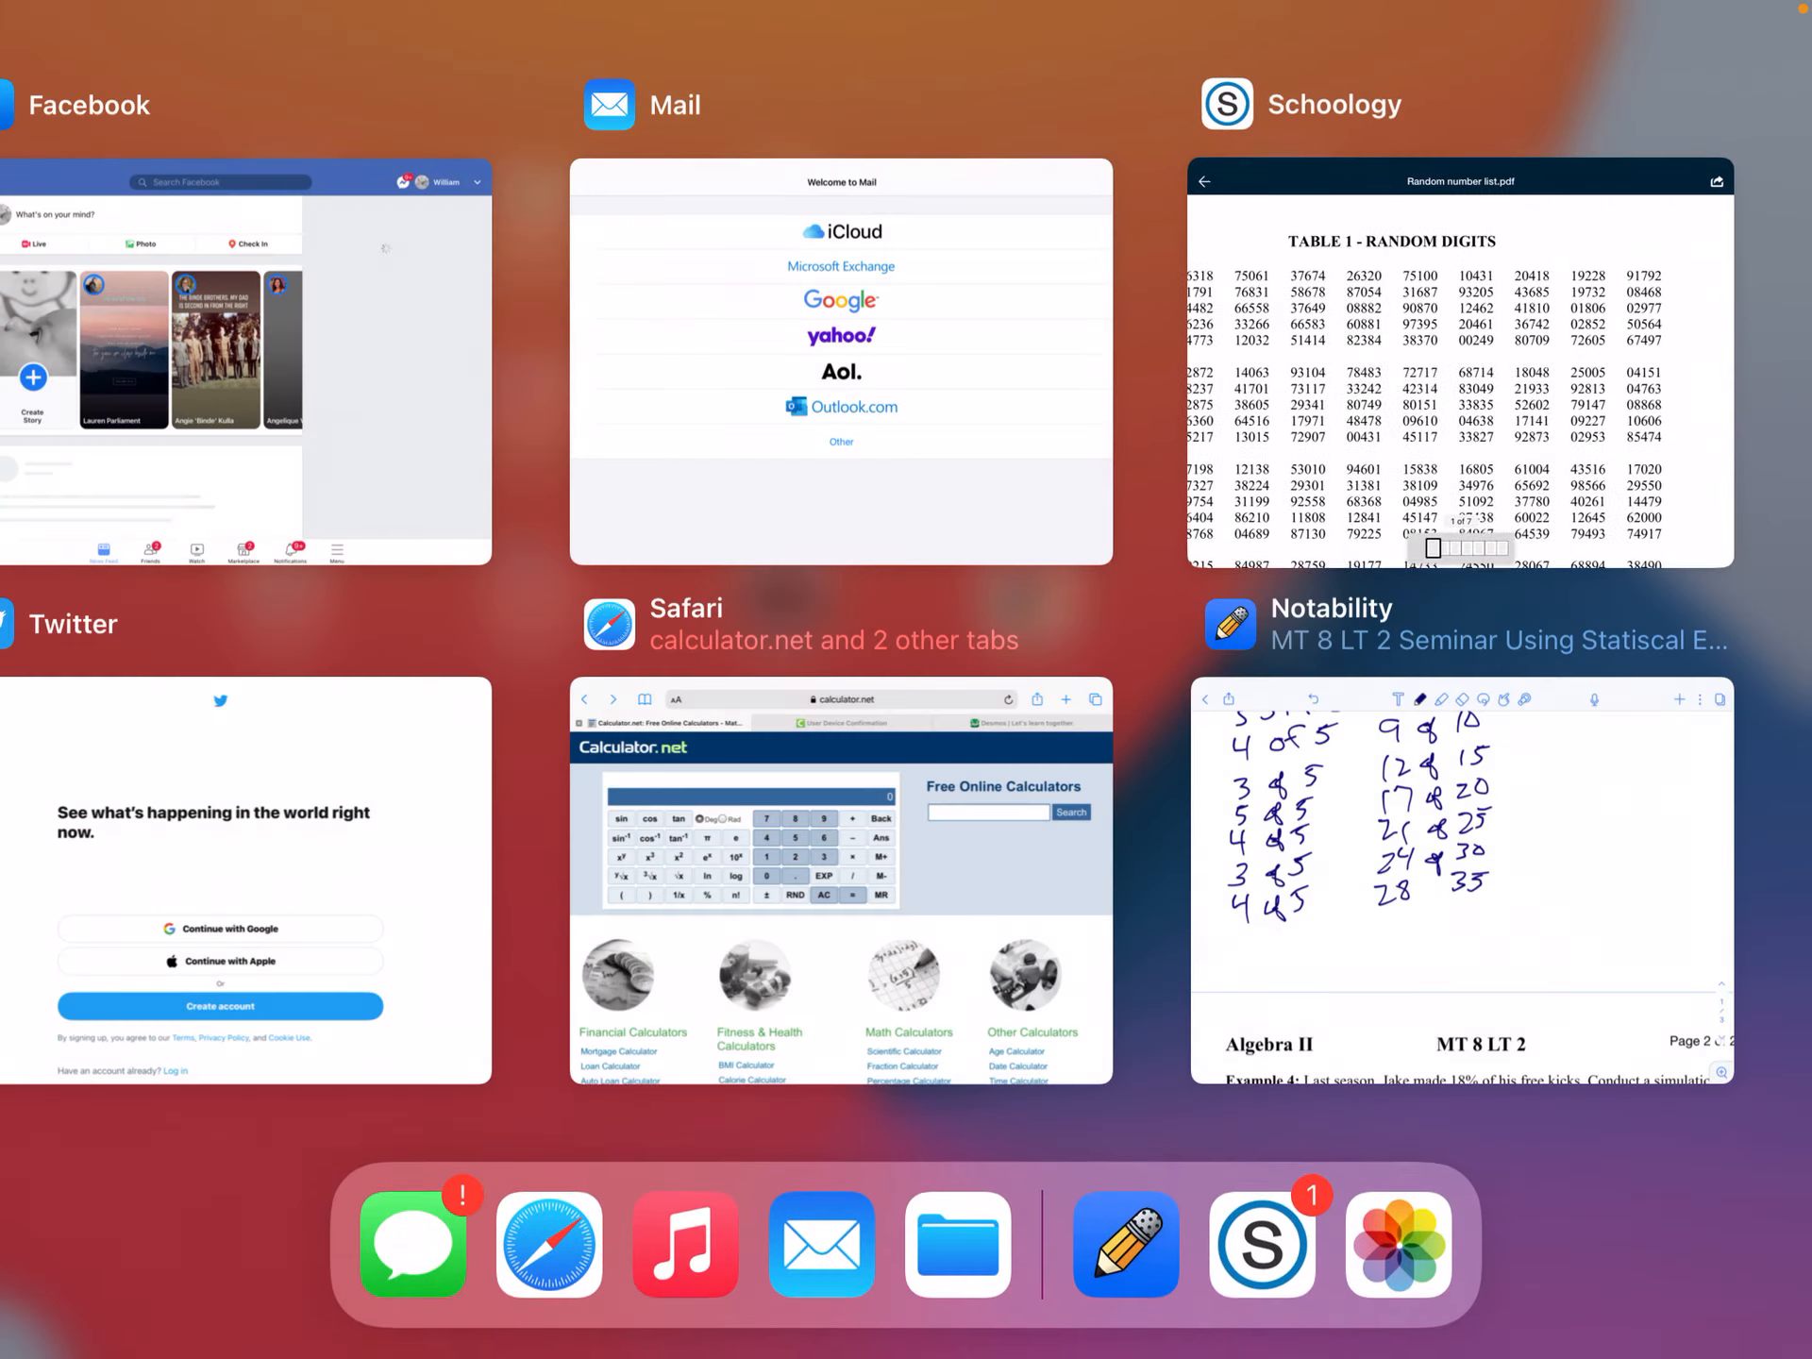
left_click(1497, 849)
mouse_move(157, 849)
left_mouse_down()
mouse_move(202, 852)
mouse_move(168, 901)
mouse_move(270, 890)
mouse_move(286, 918)
left_mouse_up()
left_click_drag(328, 822, 321, 882)
left_click_drag(323, 822, 382, 810)
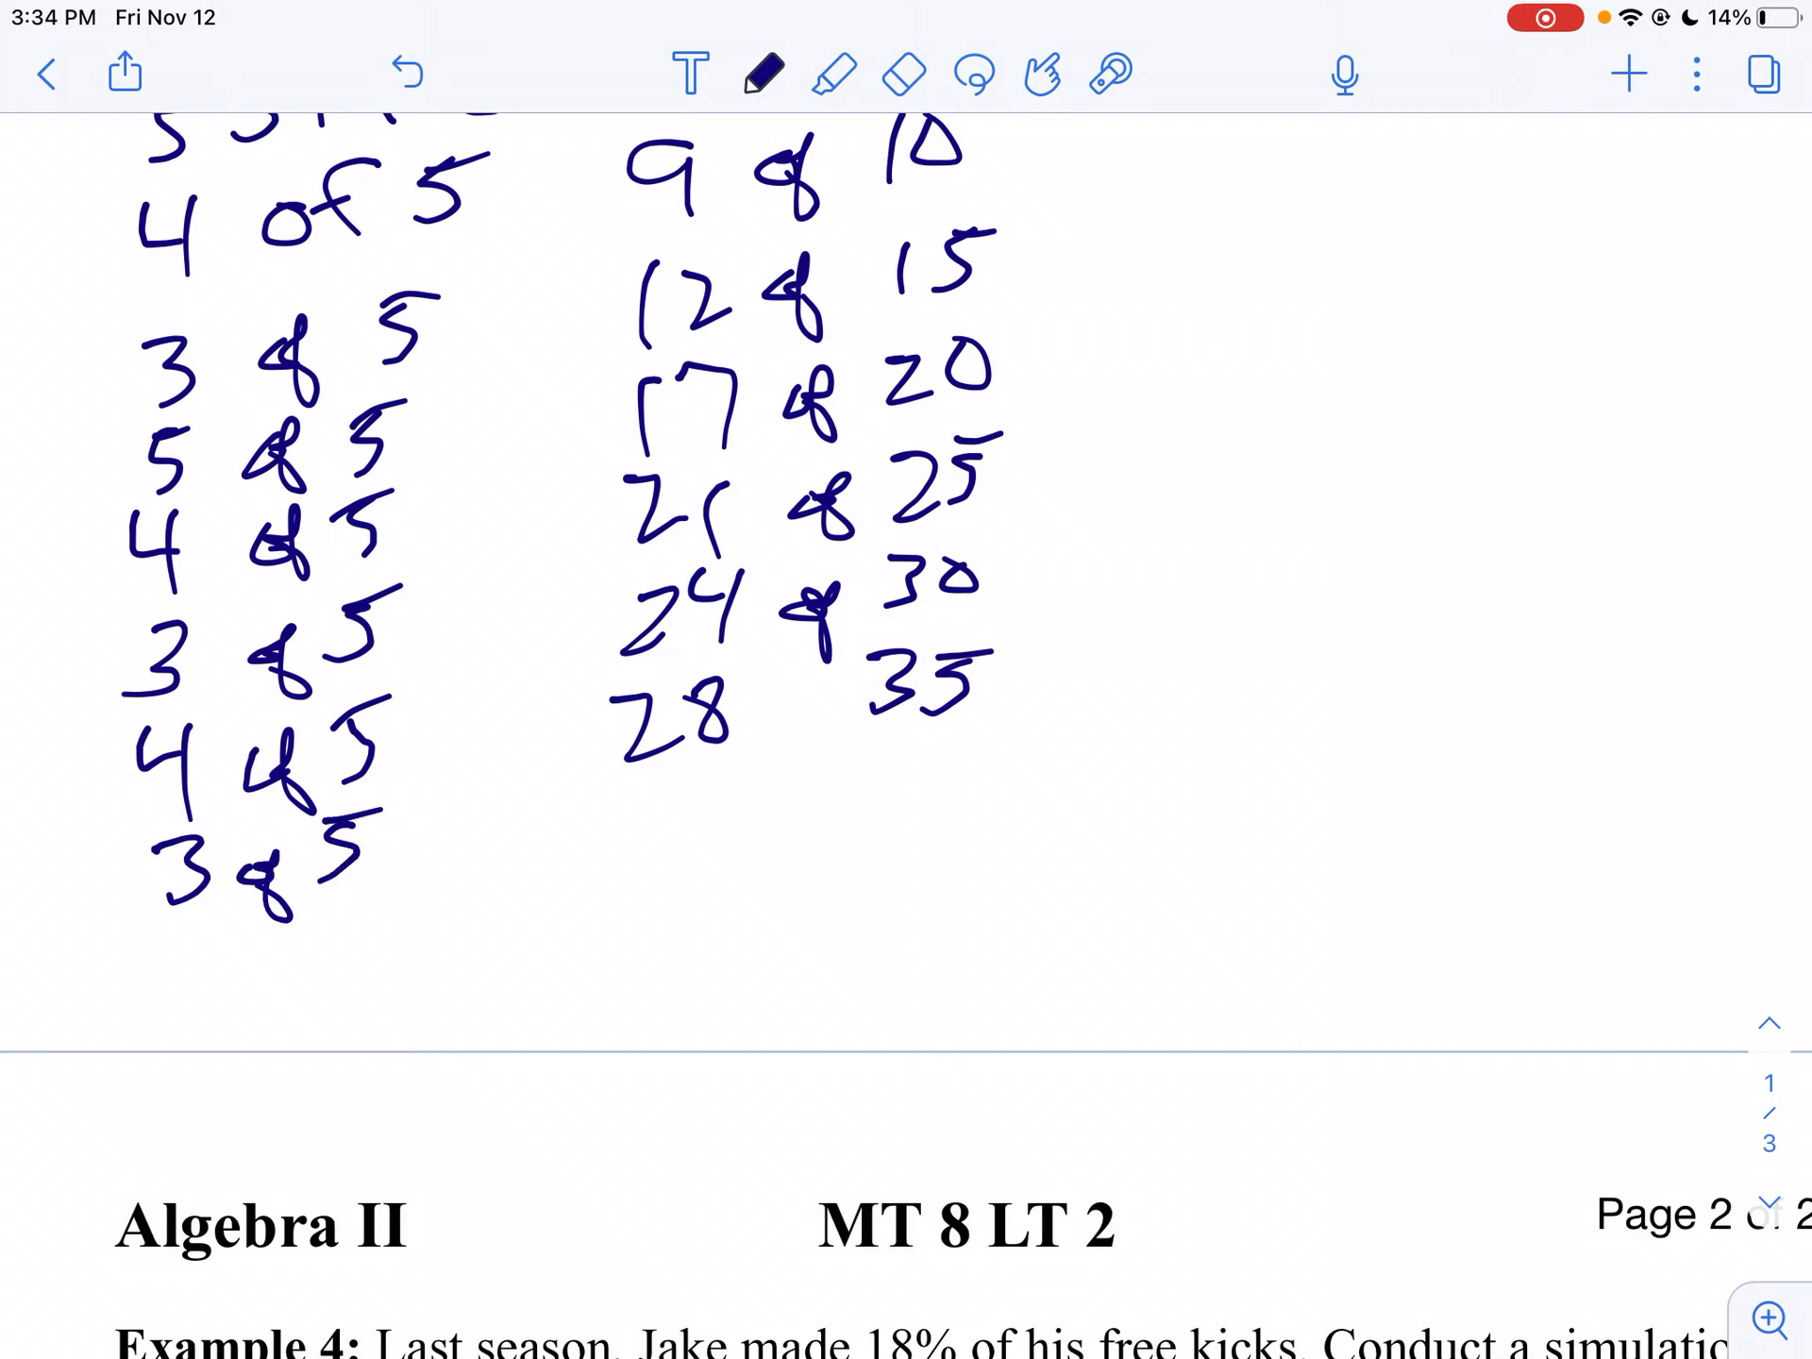
left_click_drag(621, 800, 626, 850)
left_click_drag(713, 767, 717, 841)
mouse_move(808, 776)
left_mouse_down()
mouse_move(793, 792)
mouse_move(820, 848)
left_mouse_up()
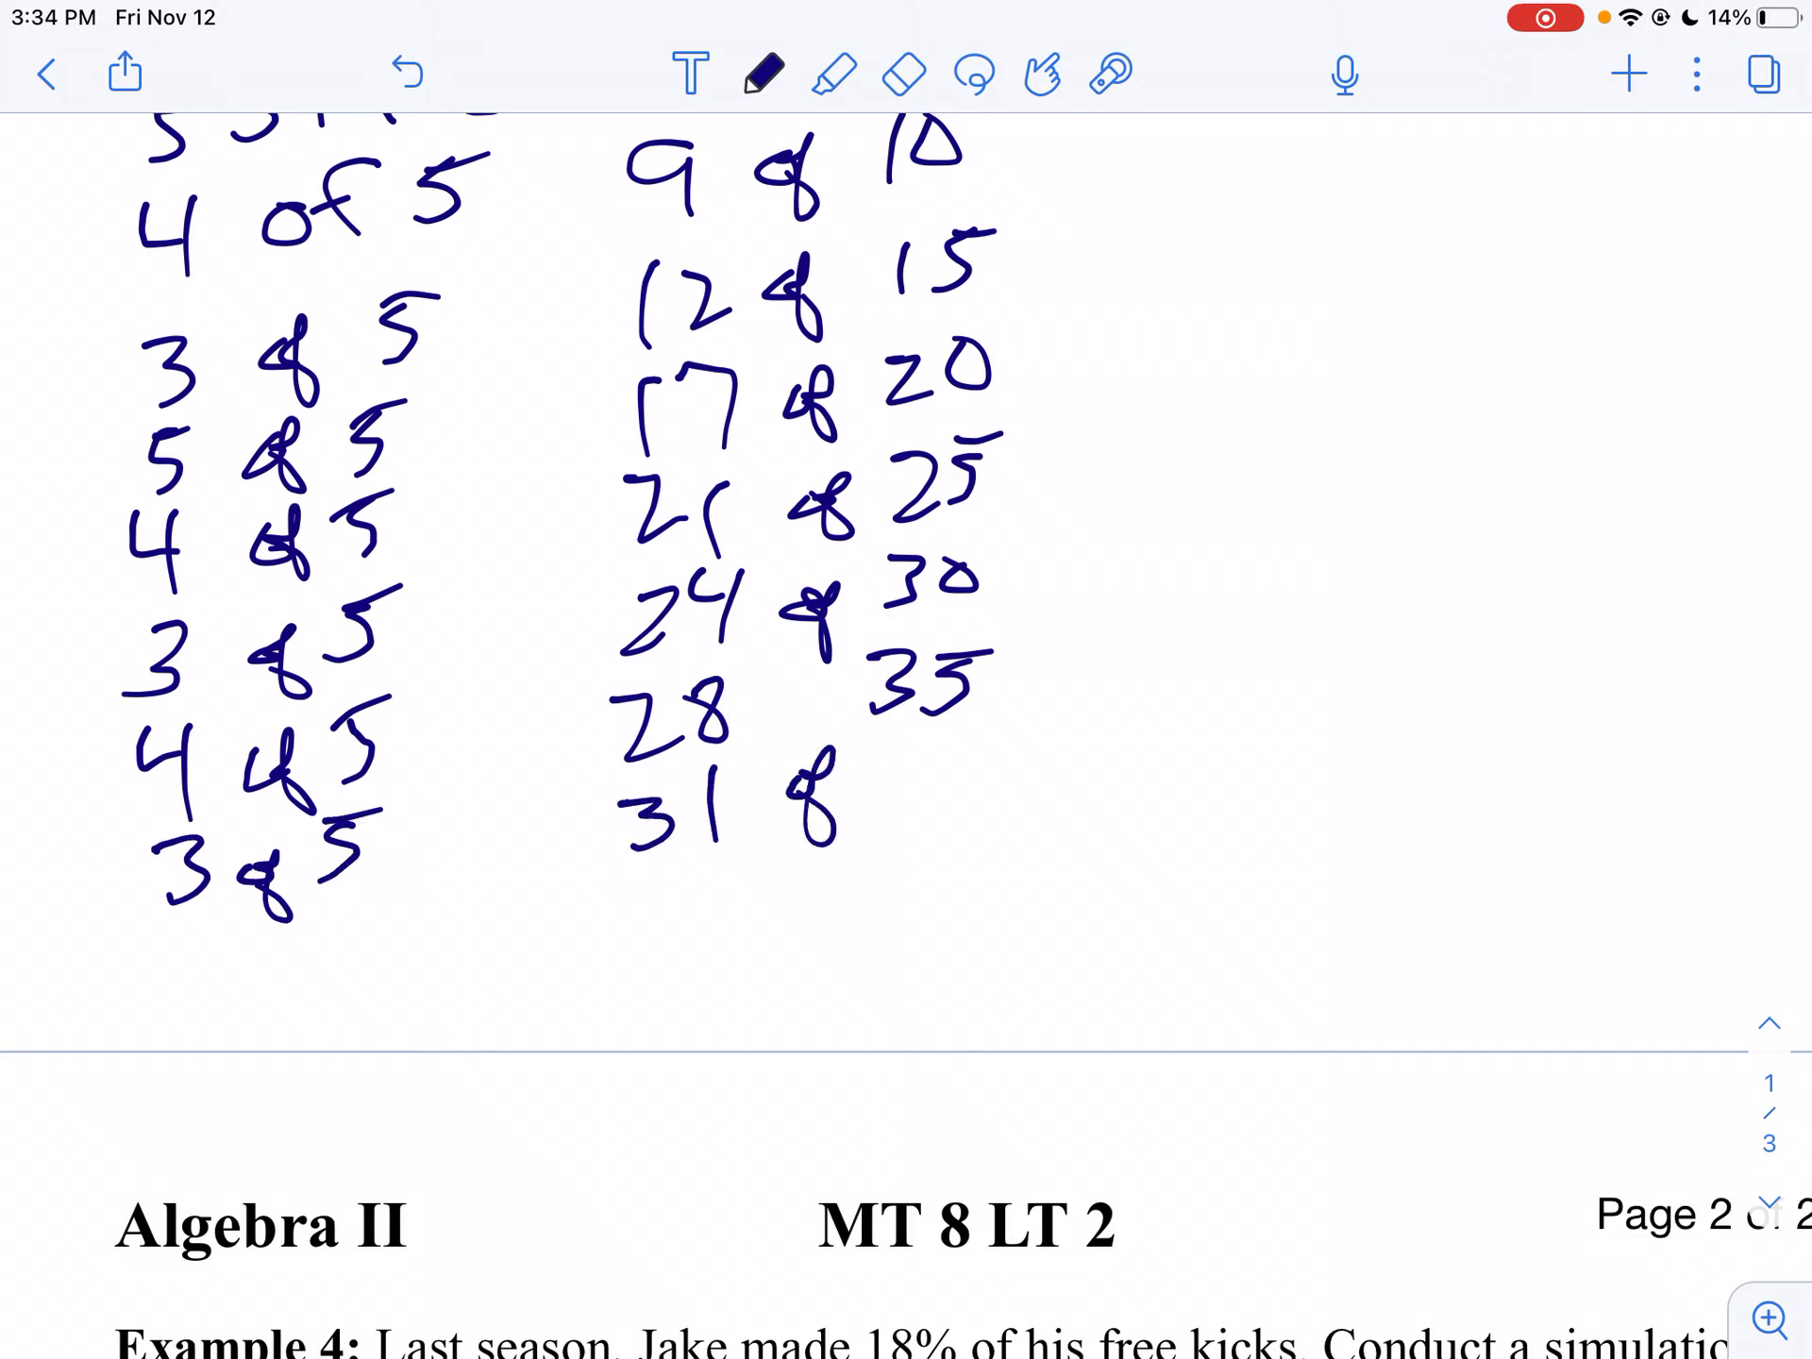
mouse_move(915, 729)
left_mouse_down()
mouse_move(953, 750)
mouse_move(918, 795)
left_mouse_up()
left_click_drag(958, 733, 962, 736)
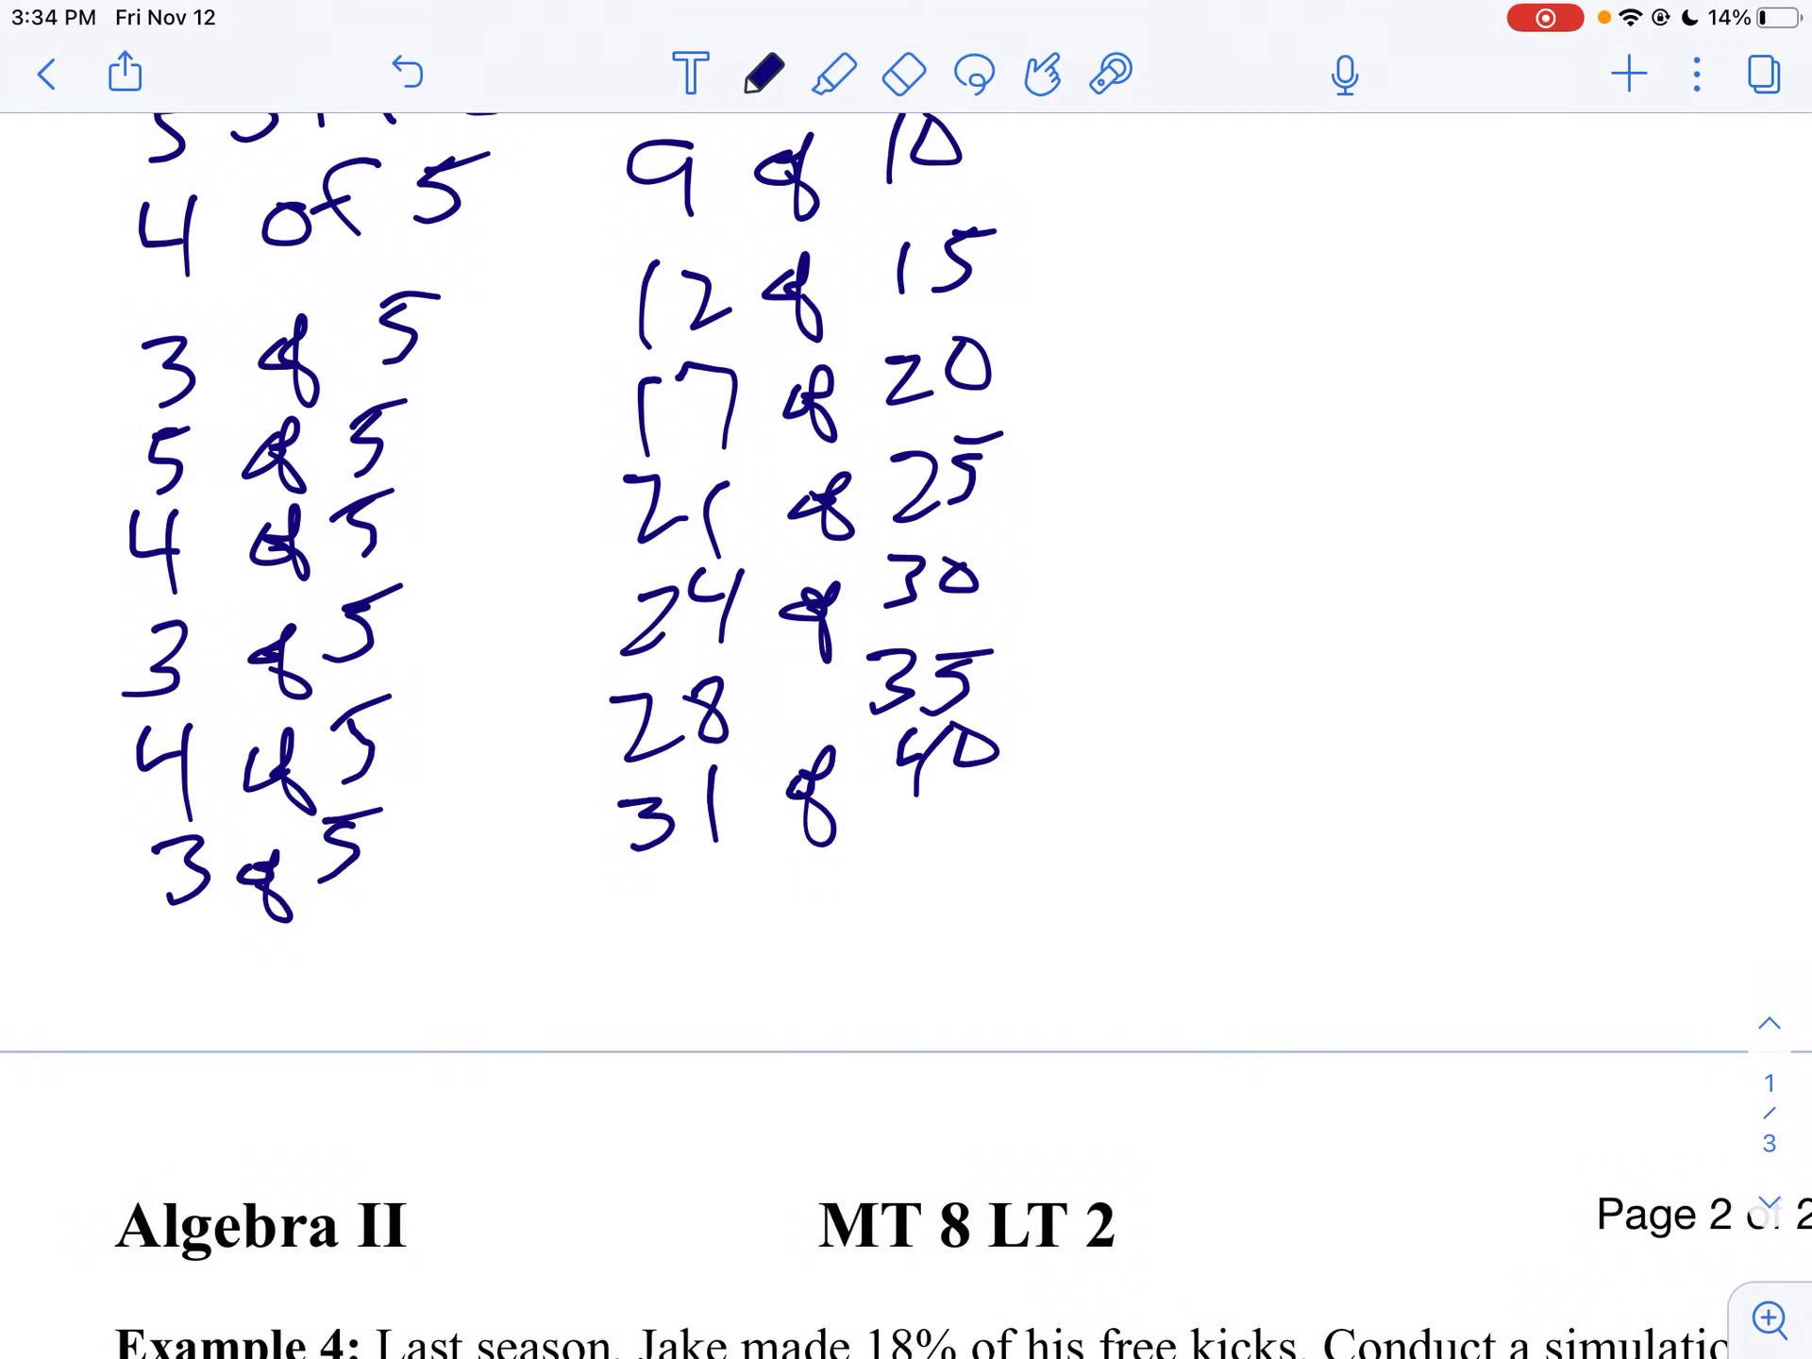
- Check the PDF again, then write another 3 of 5 trial with running total 34 of 45
left_click_drag(906, 1351, 906, 851)
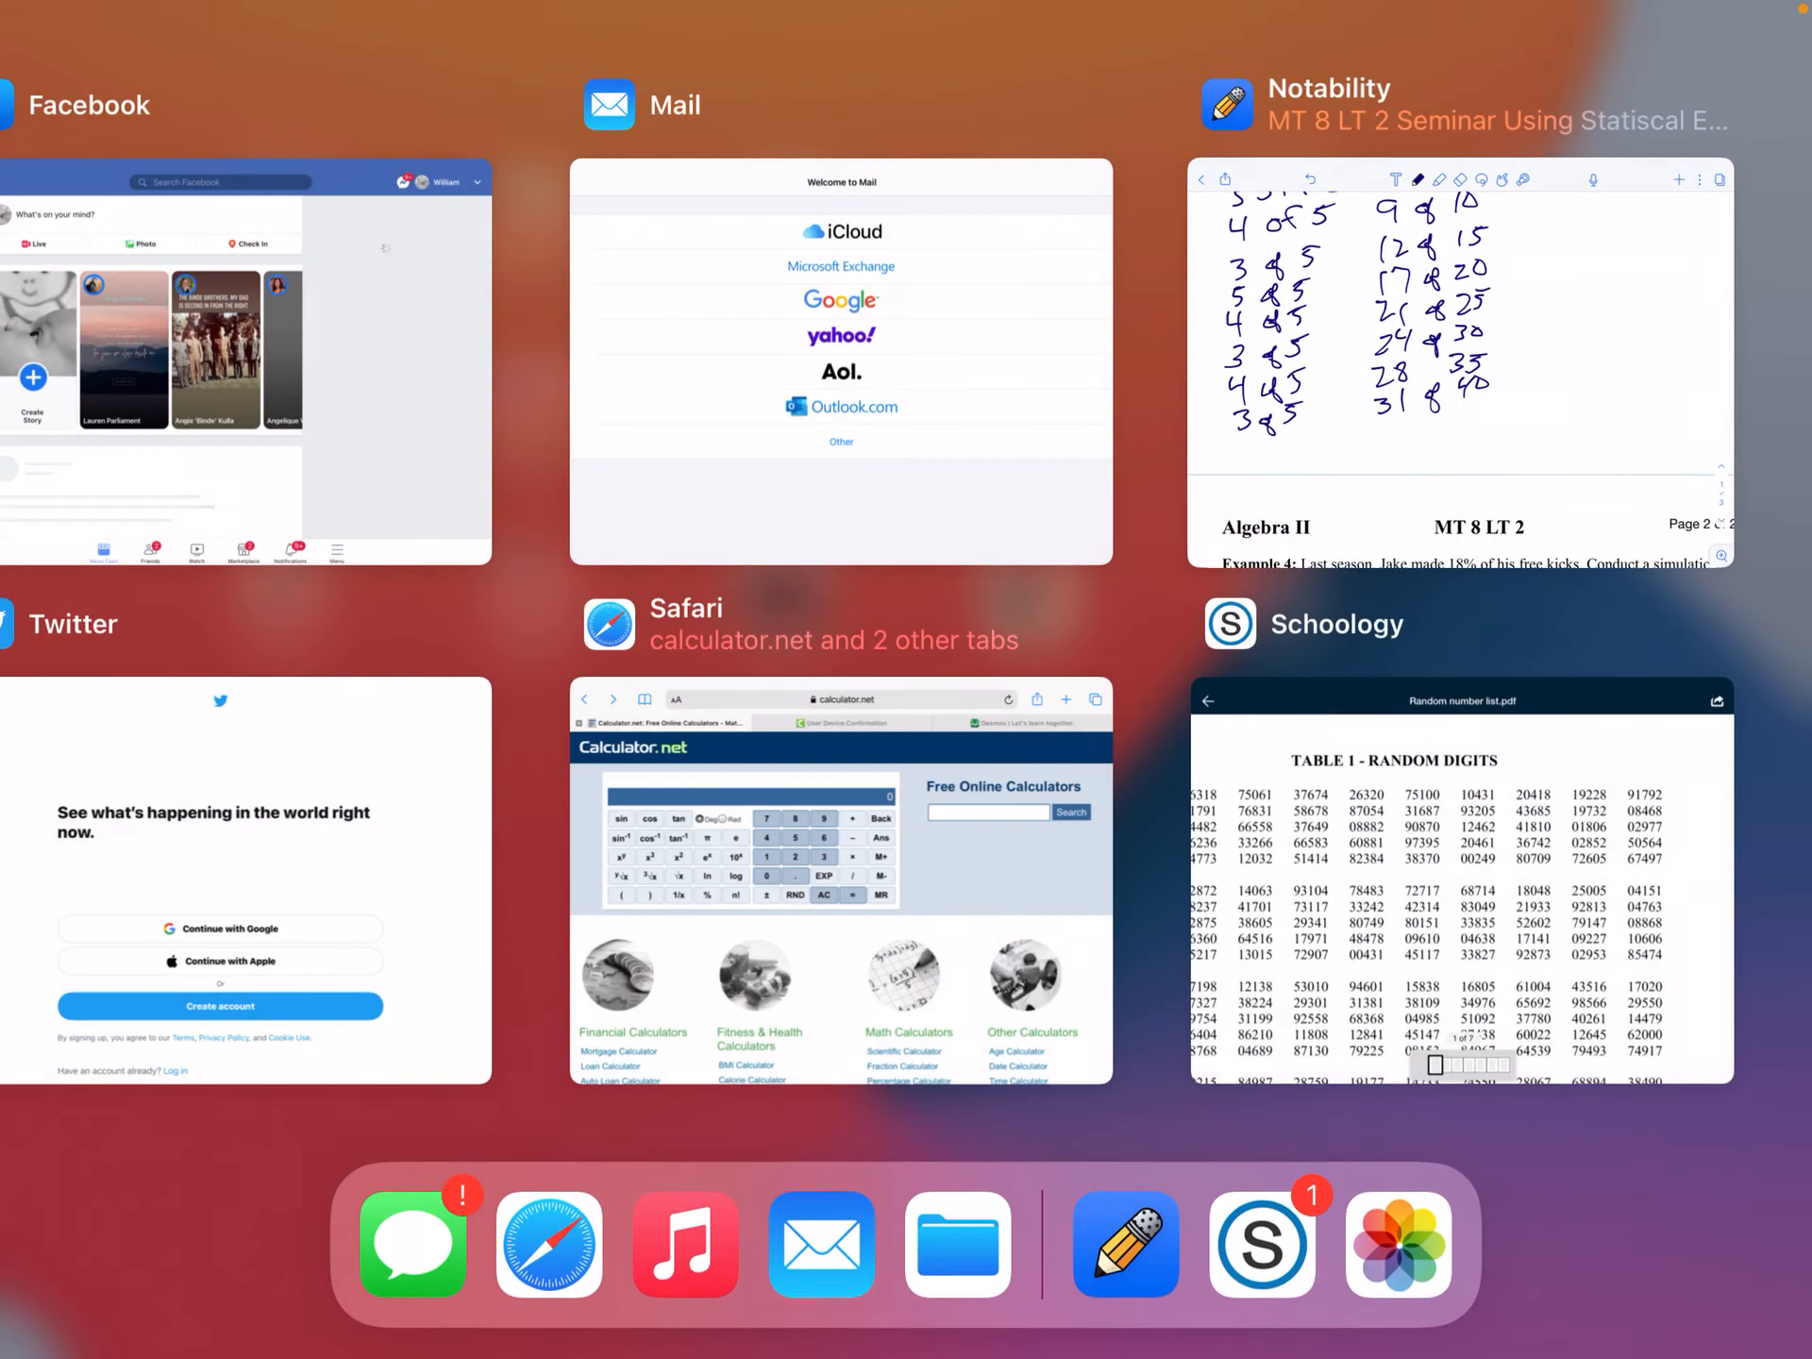
left_click(1497, 870)
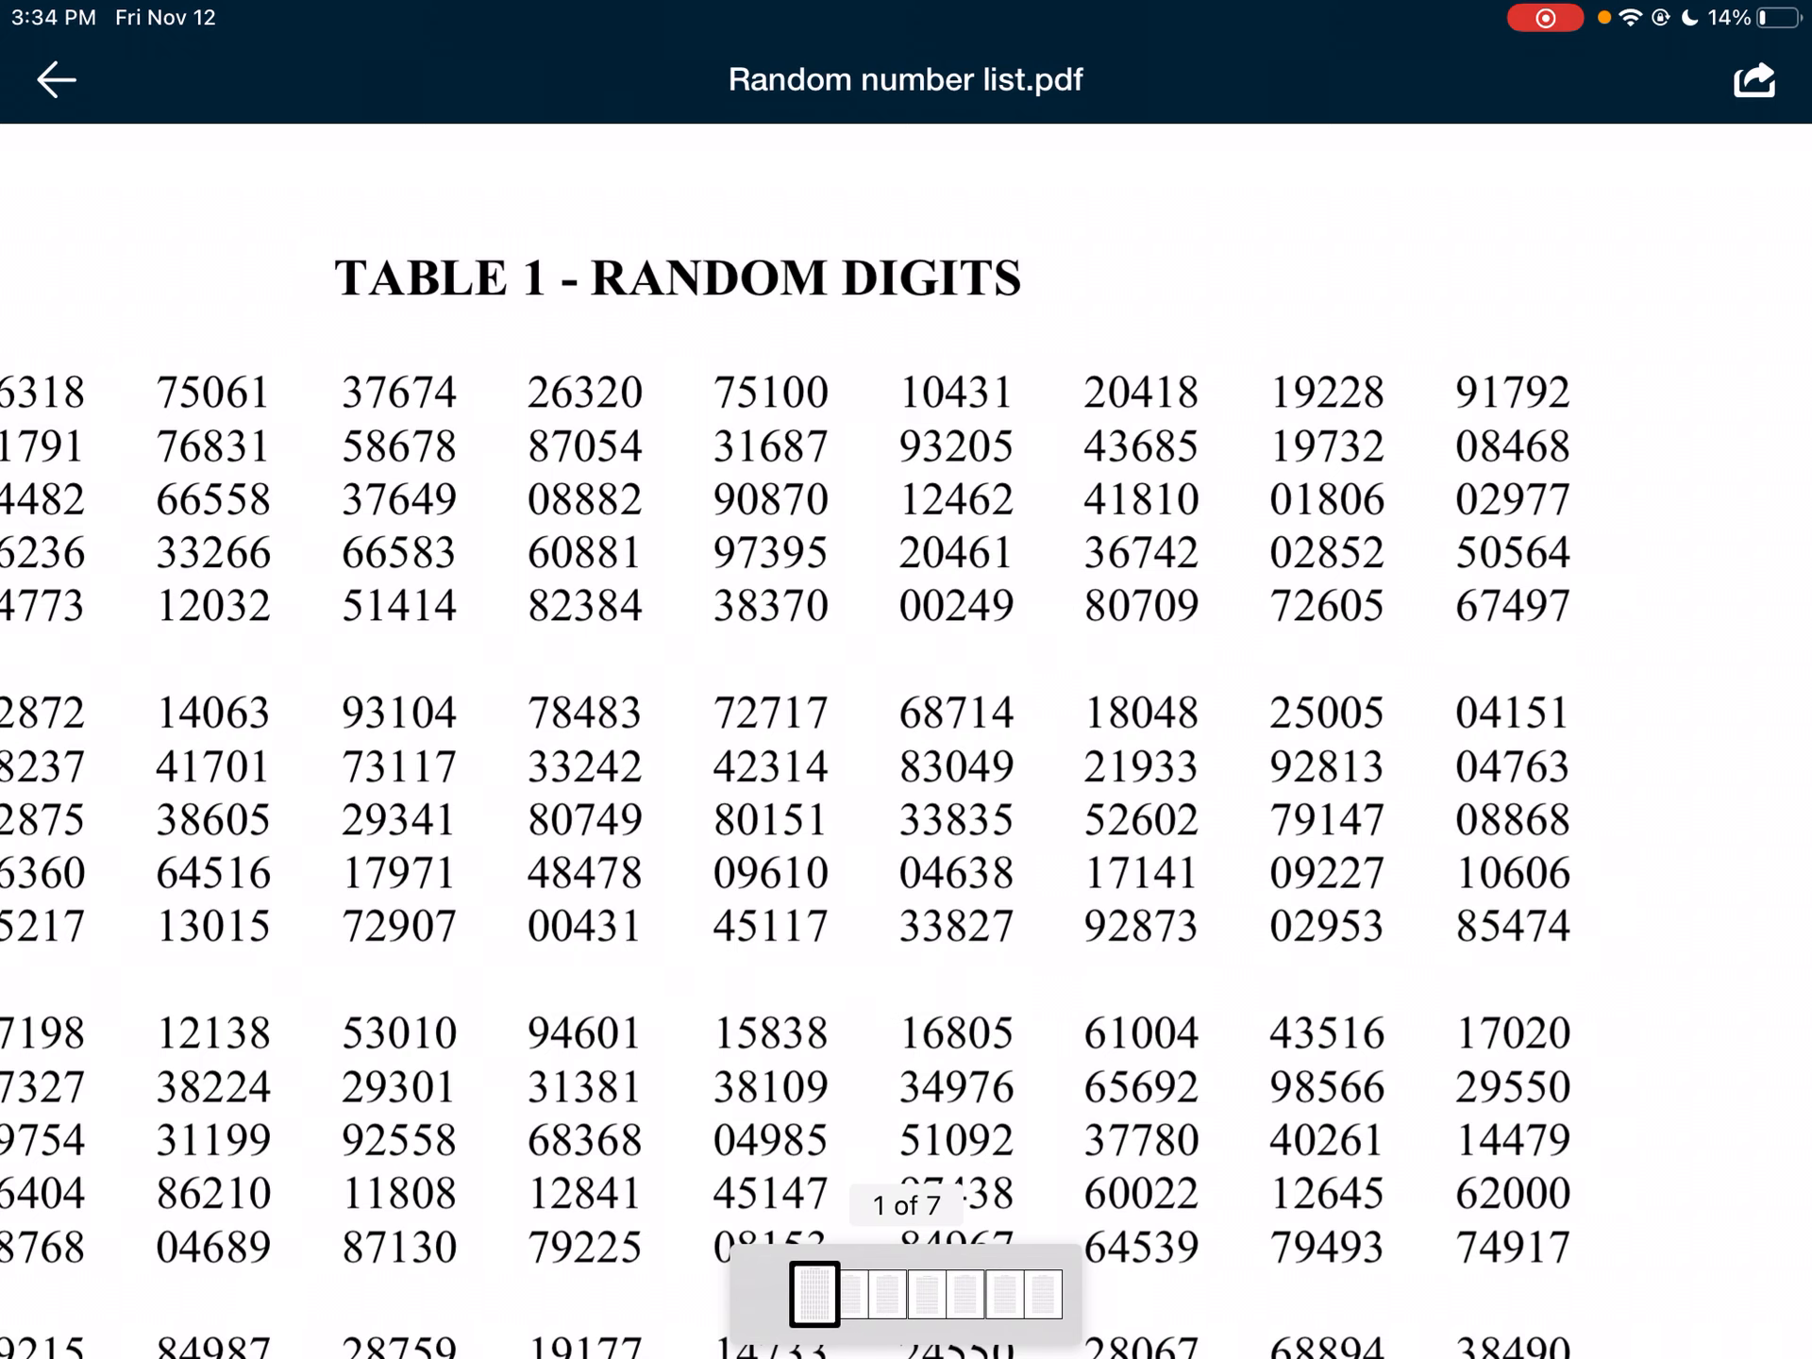
left_click_drag(906, 1353, 906, 851)
left_click(1497, 870)
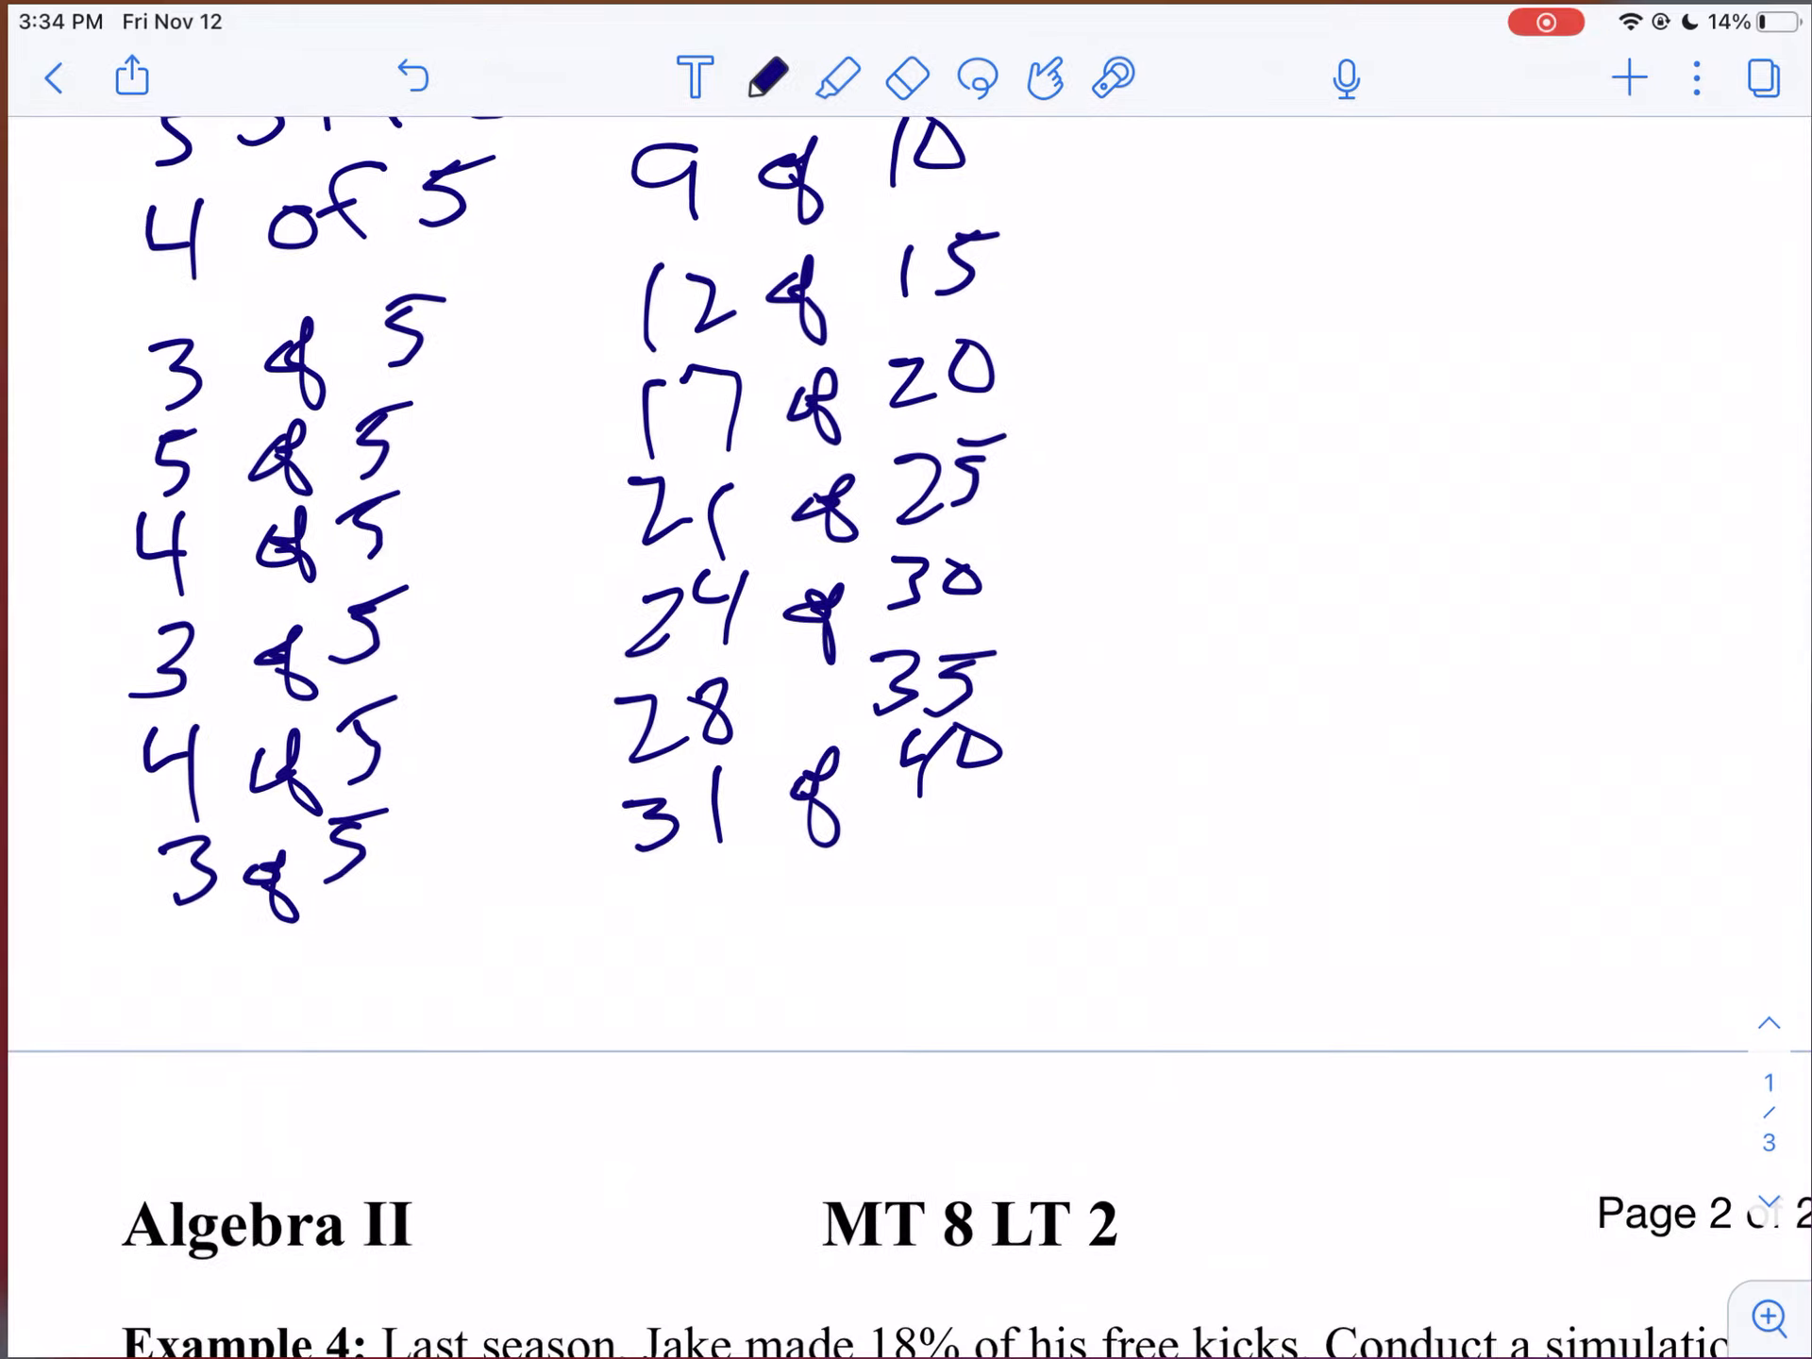
mouse_move(164, 937)
left_mouse_down()
mouse_move(175, 992)
mouse_move(215, 971)
mouse_move(249, 998)
left_mouse_up()
mouse_move(337, 915)
left_mouse_down()
mouse_move(321, 969)
mouse_move(369, 901)
left_mouse_up()
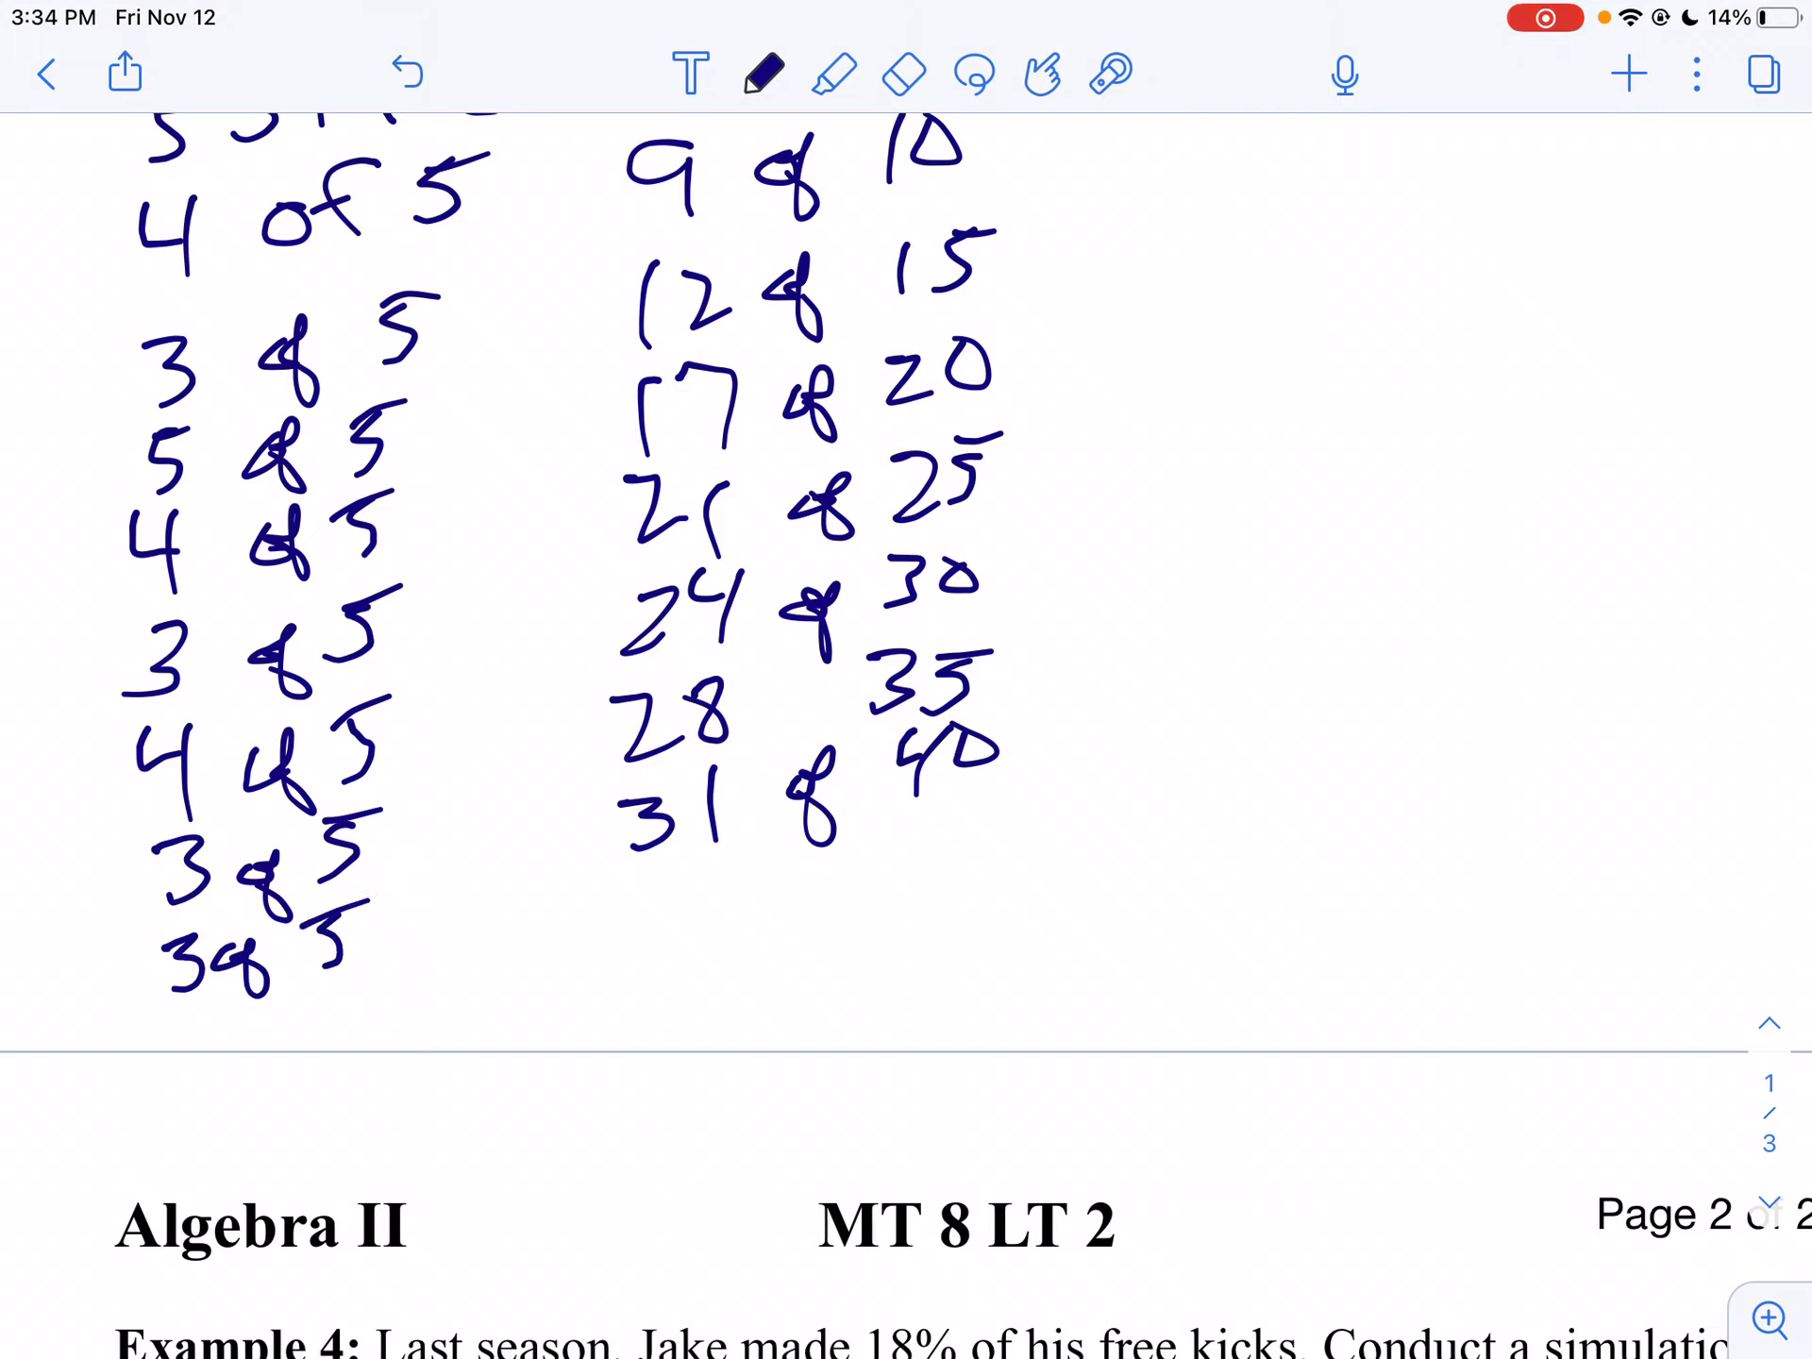
left_click_drag(612, 875, 628, 934)
left_click_drag(699, 858, 722, 892)
mouse_move(715, 855)
left_mouse_down()
mouse_move(717, 915)
mouse_move(832, 872)
mouse_move(810, 920)
left_mouse_up()
left_click_drag(906, 813, 935, 863)
mouse_move(977, 818)
left_mouse_down()
mouse_move(976, 849)
mouse_move(947, 864)
left_mouse_up()
left_click_drag(960, 822, 1012, 815)
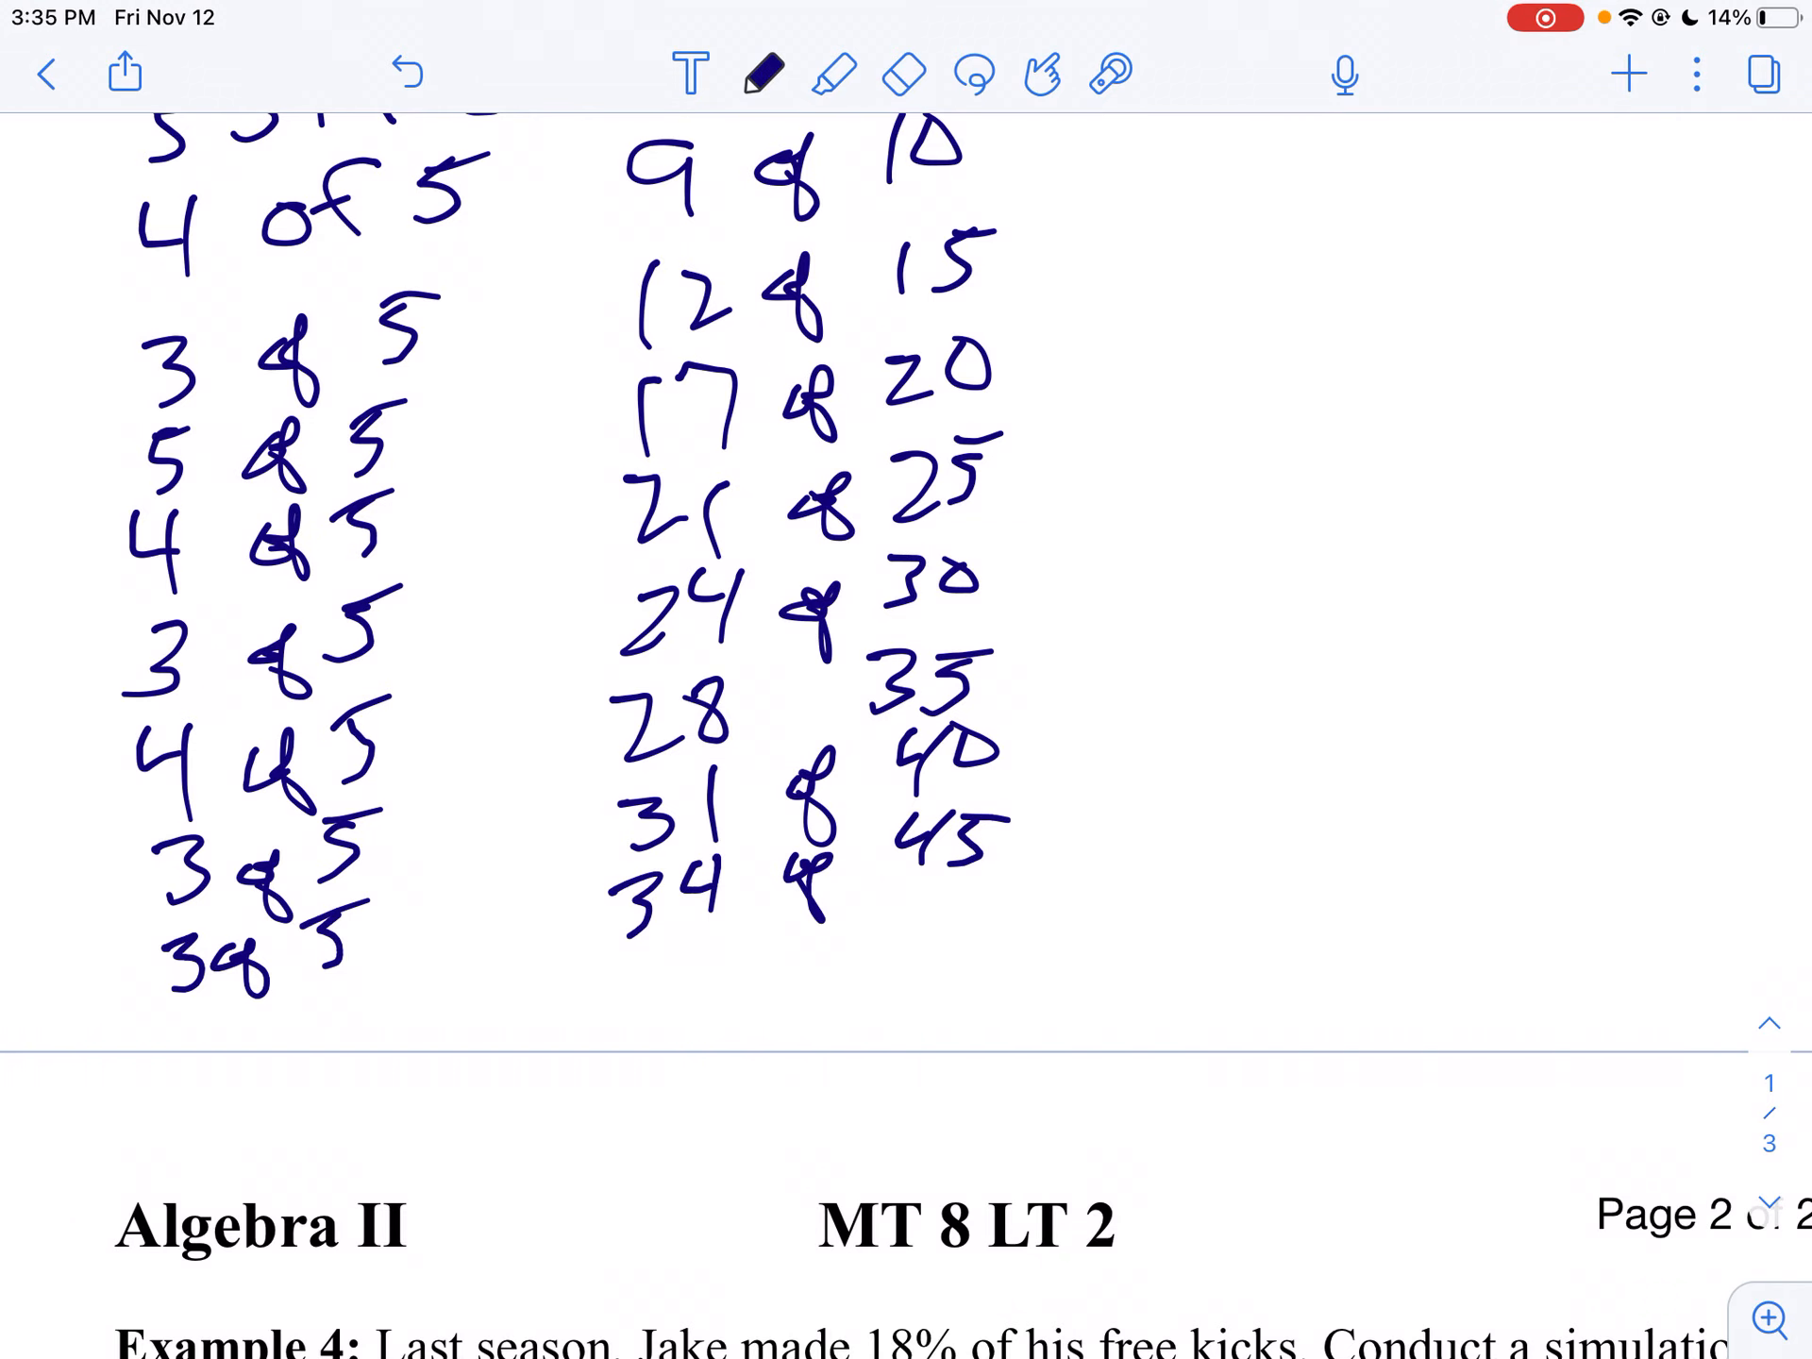
- Check the PDF once more, then write the final running total 37 of 50
left_click_drag(907, 1353, 906, 850)
left_click(1486, 890)
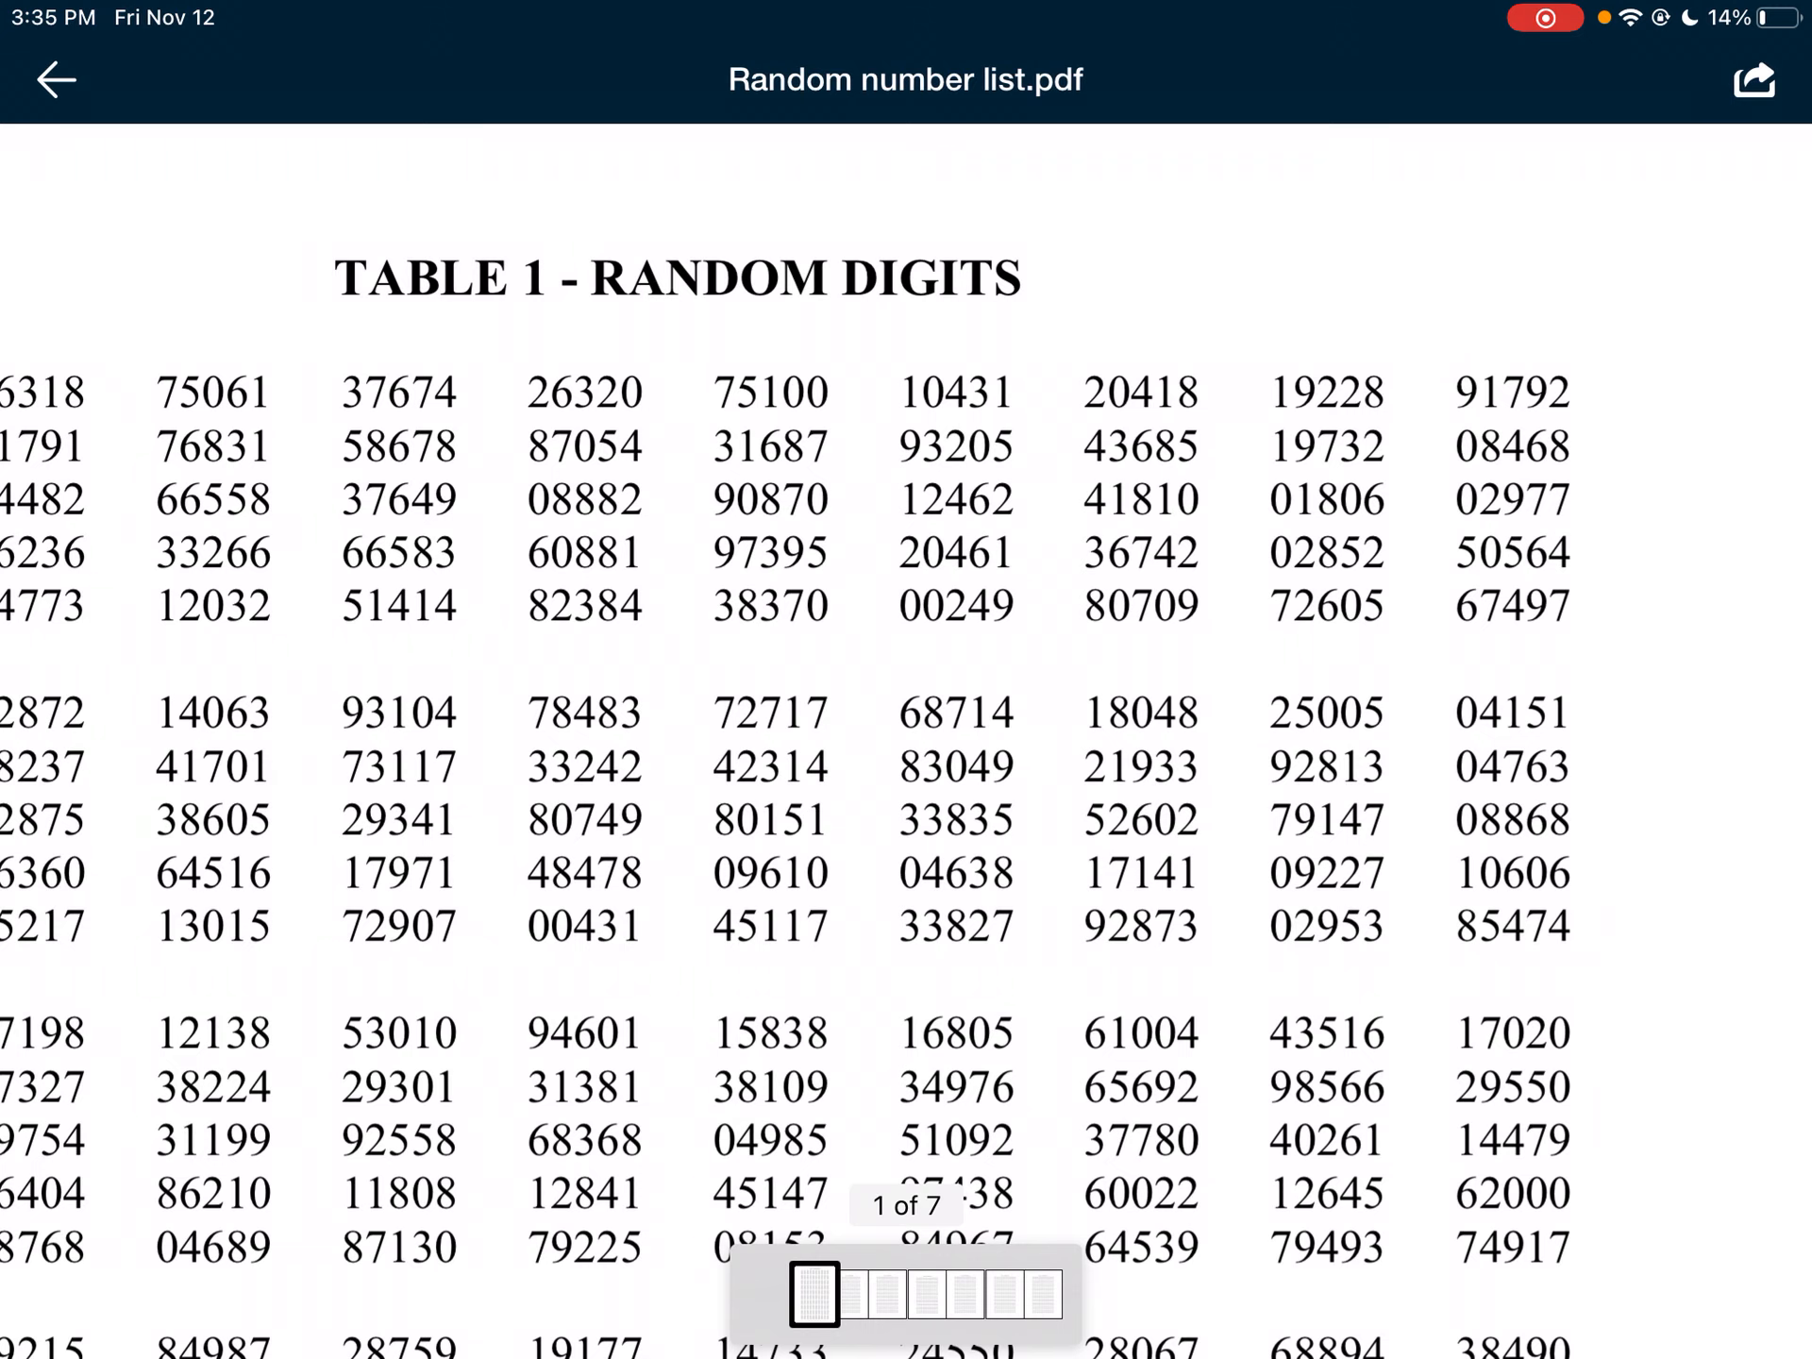
left_click_drag(908, 1351, 907, 851)
left_click(1492, 864)
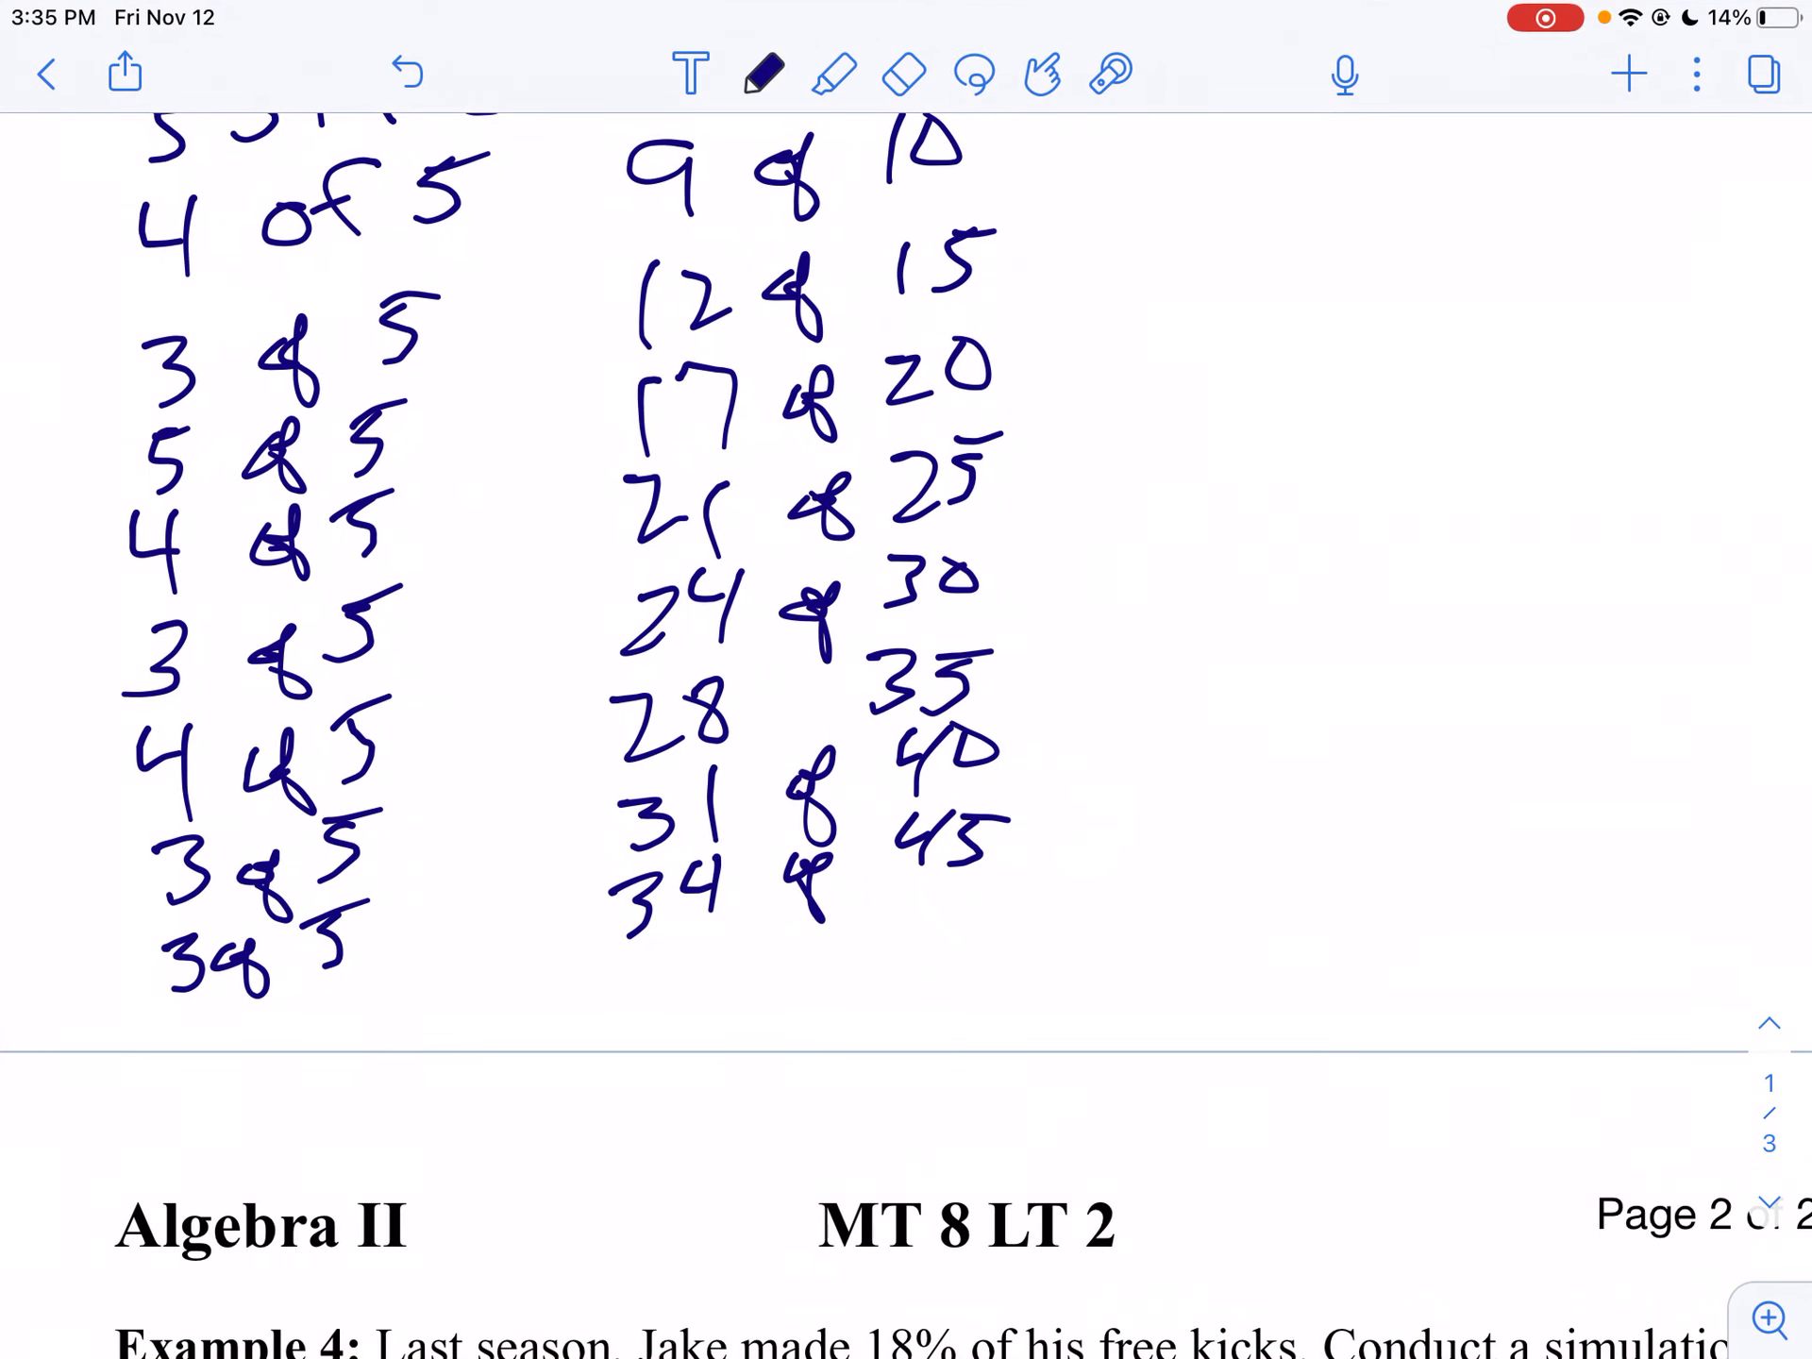
mouse_move(623, 958)
left_mouse_down()
mouse_move(629, 1011)
mouse_move(702, 1008)
mouse_move(807, 937)
mouse_move(835, 986)
left_mouse_up()
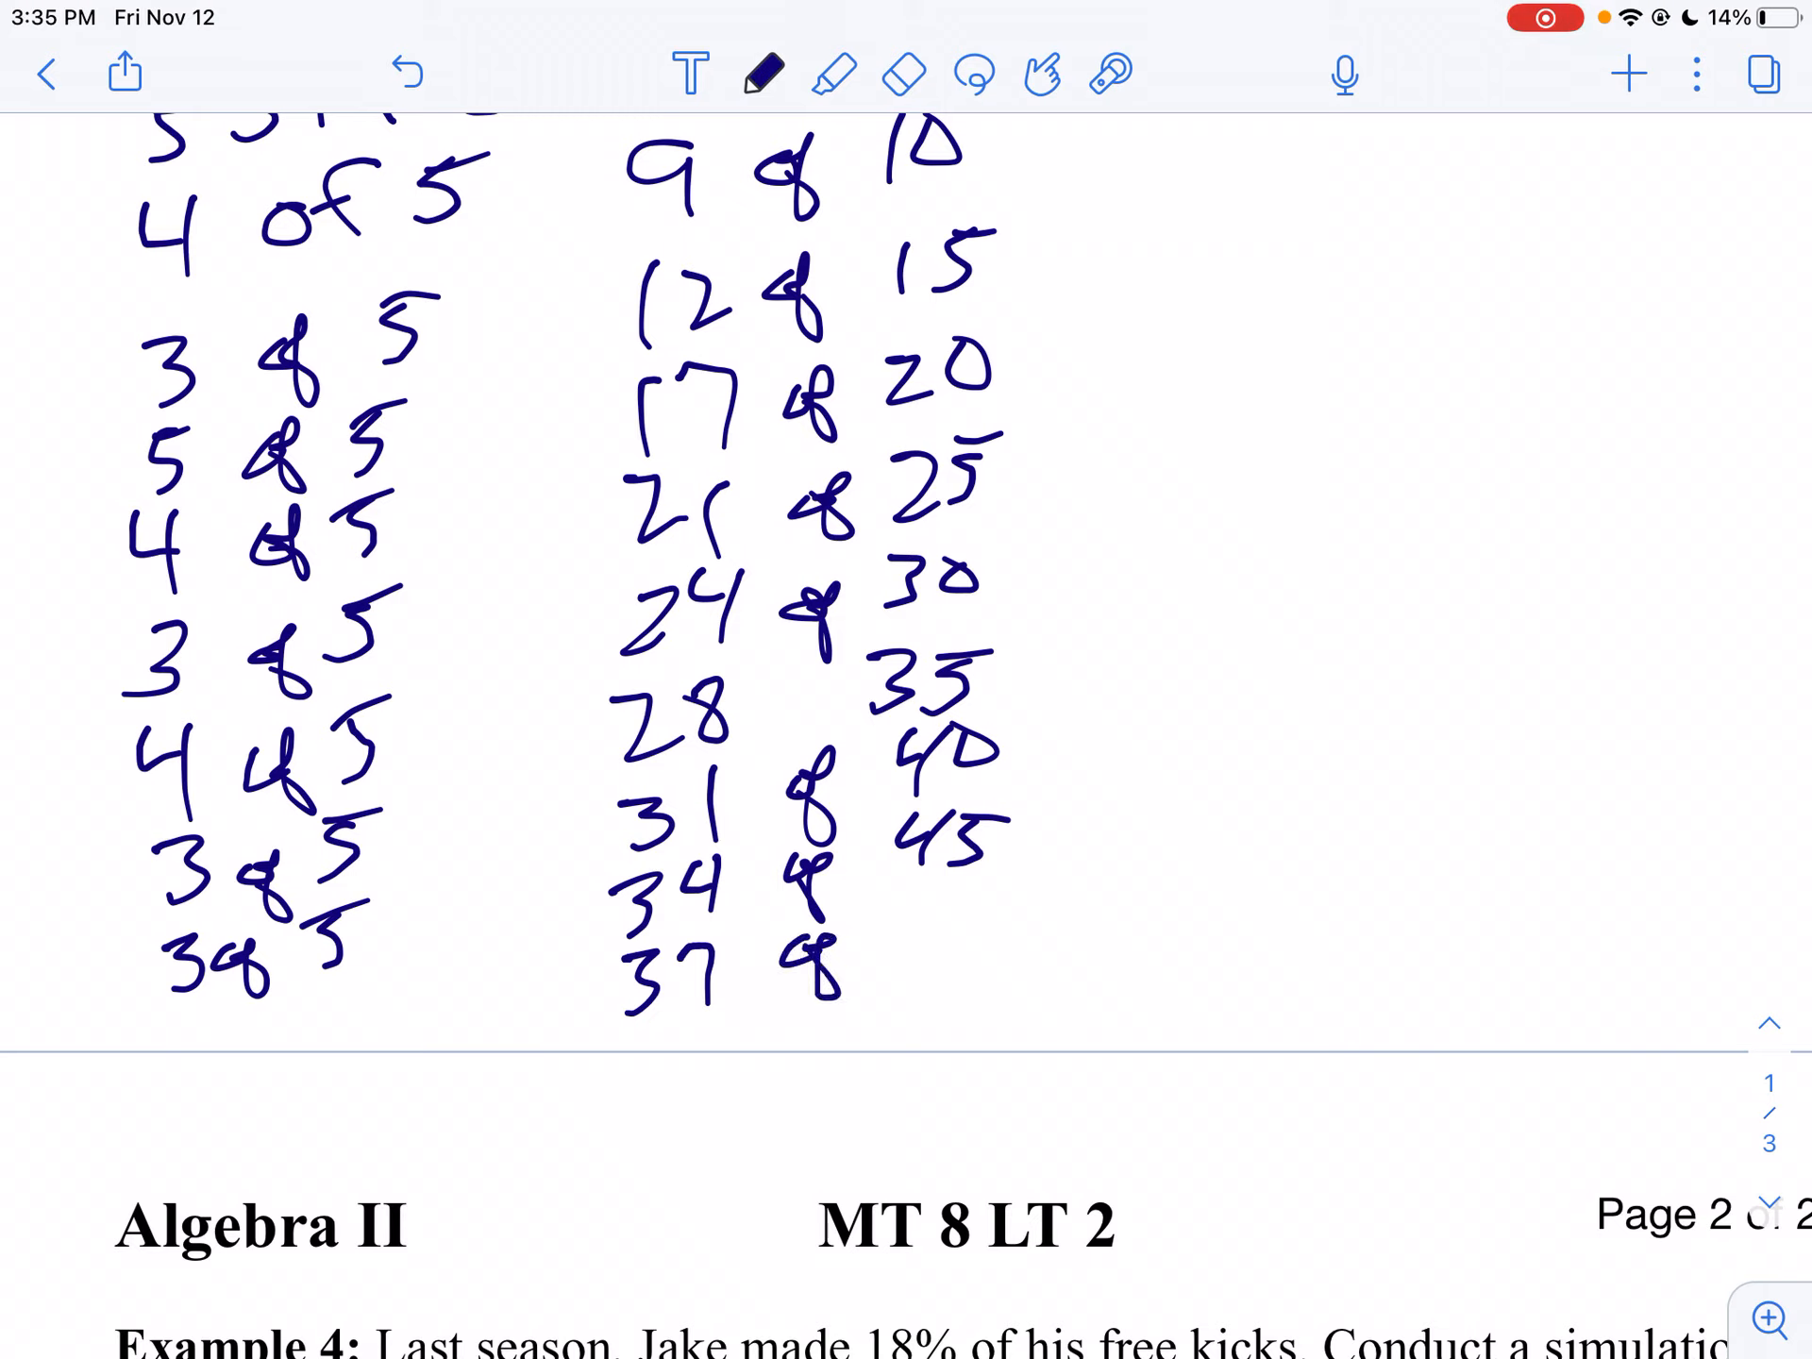
mouse_move(909, 906)
left_mouse_down()
mouse_move(927, 923)
mouse_move(910, 957)
mouse_move(969, 895)
left_mouse_up()
mouse_move(978, 900)
left_mouse_down()
mouse_move(988, 935)
mouse_move(974, 903)
left_mouse_up()
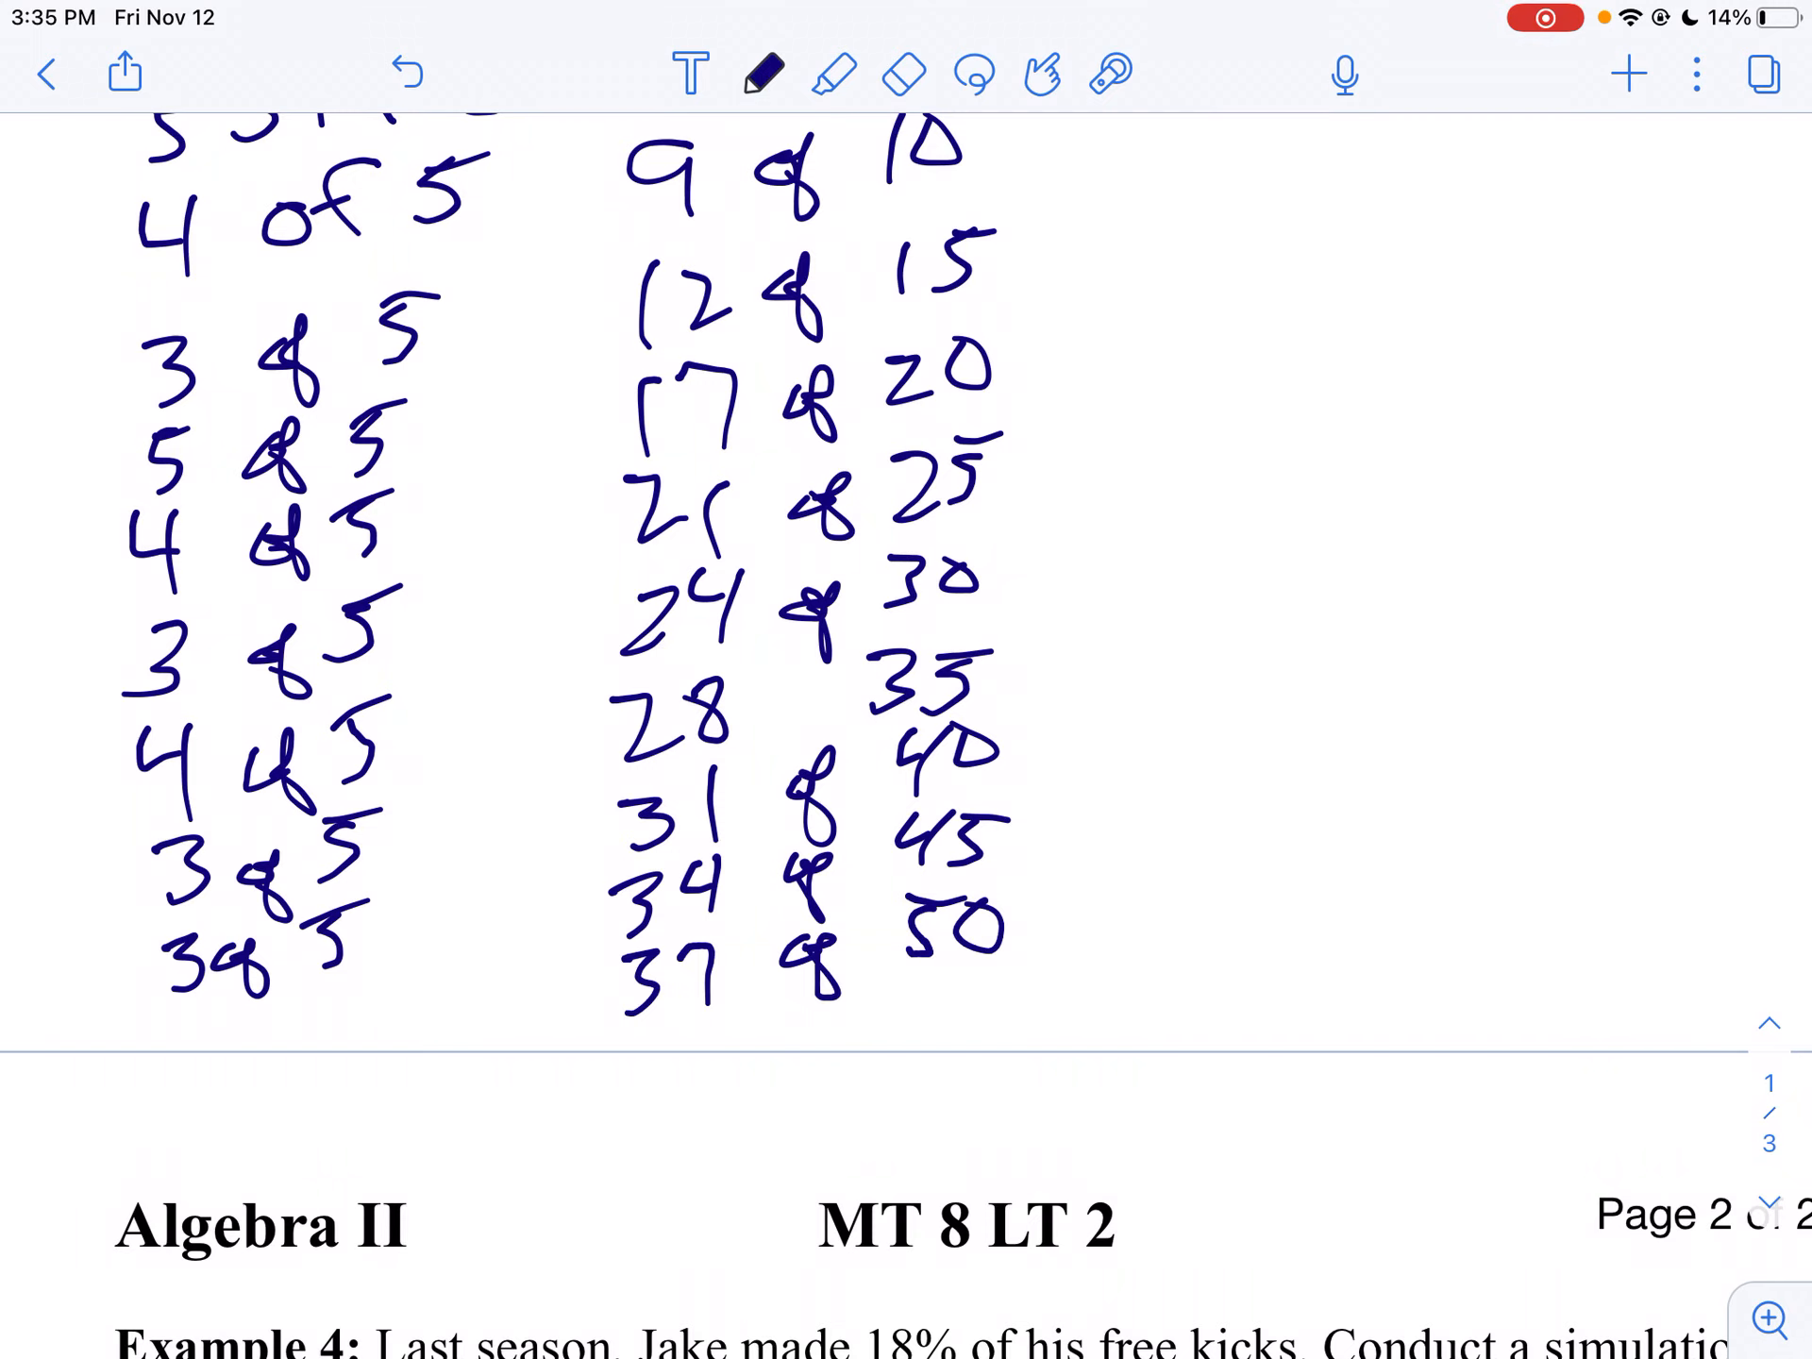
- Handwrite the 74% strike estimate to the right of the tally columns, then leave the notes
left_click(1042, 74)
scroll(907, 681, "down", 3)
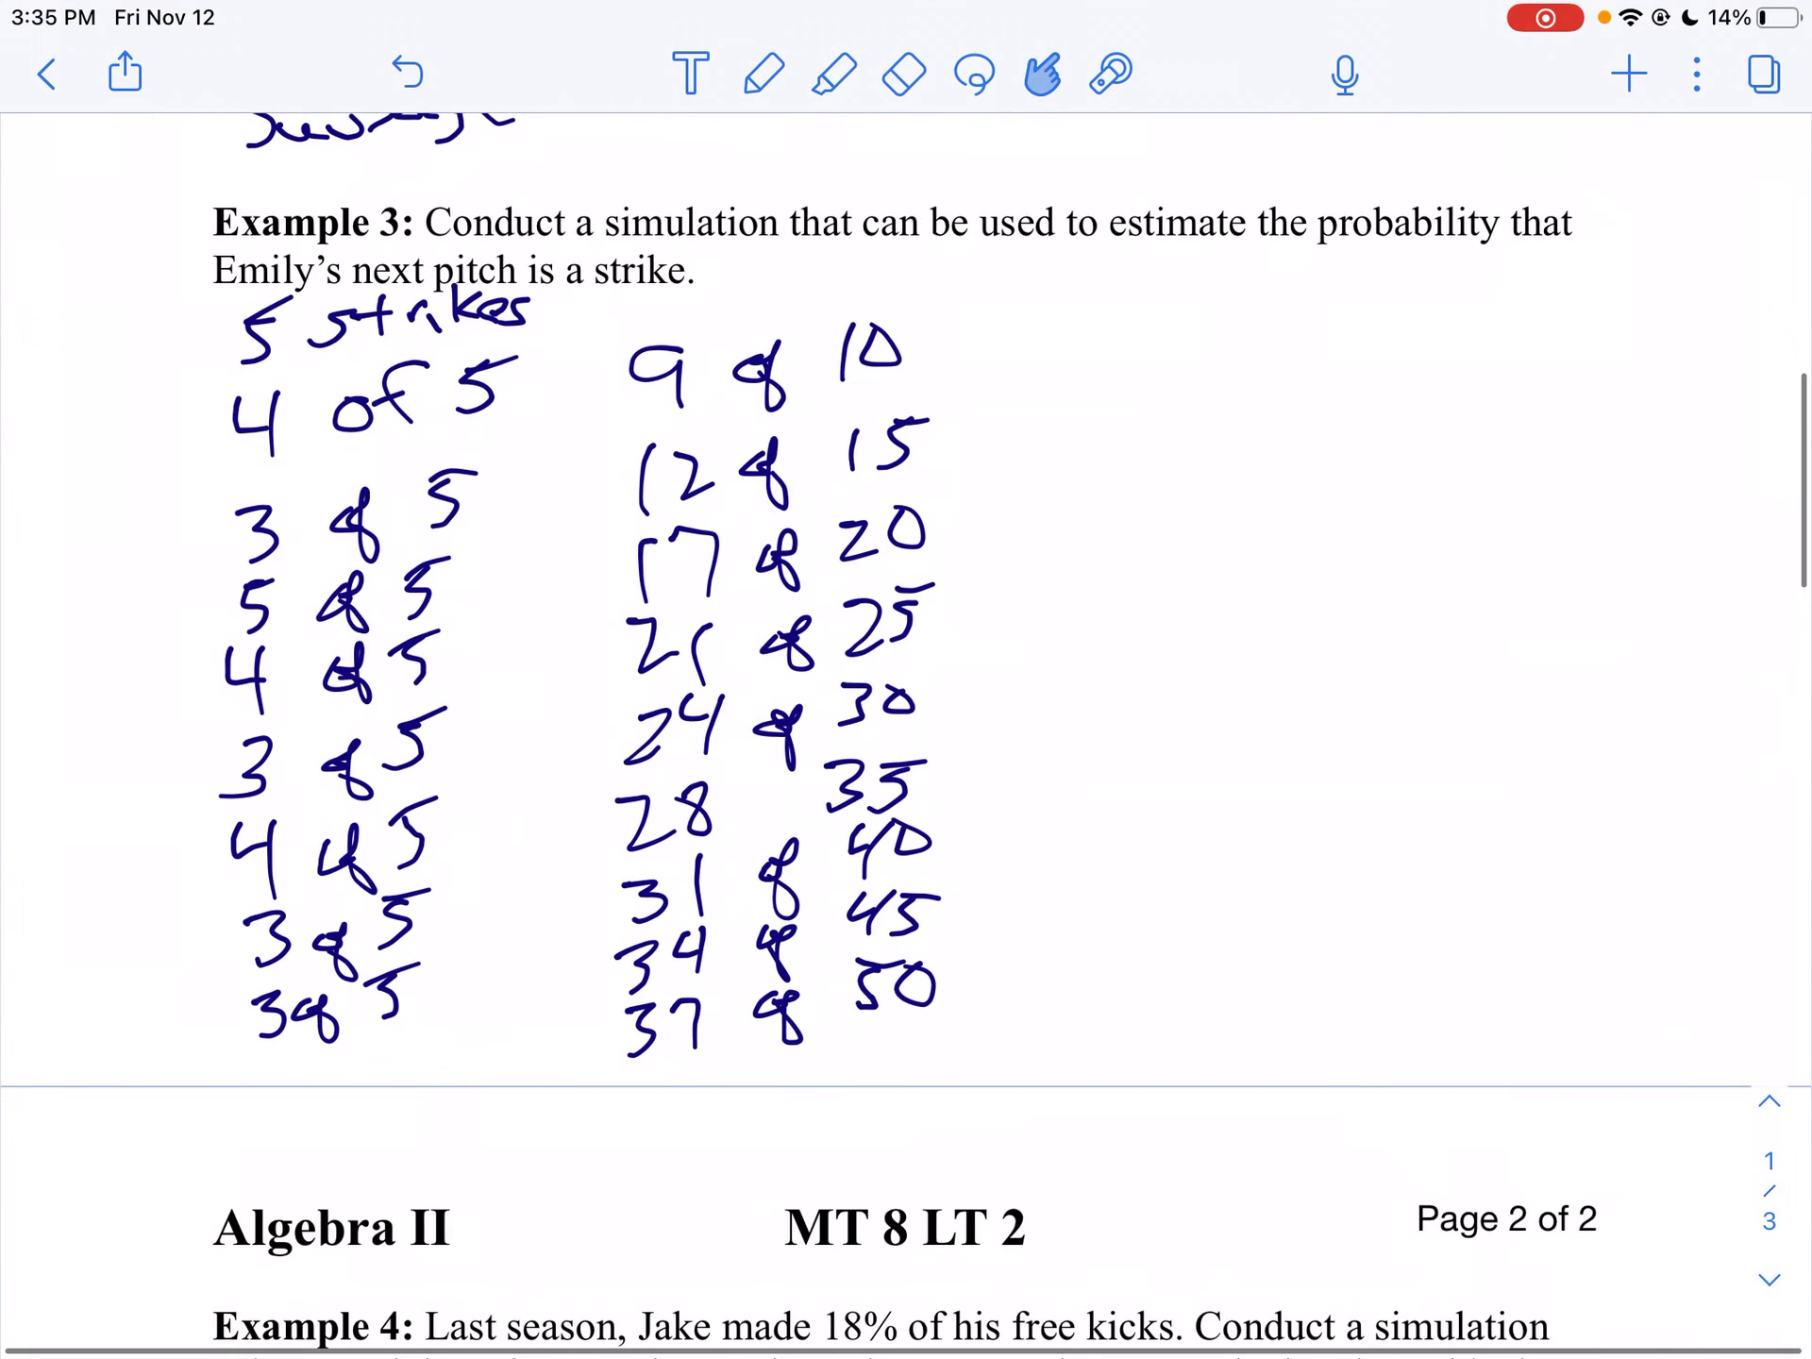
left_click(764, 75)
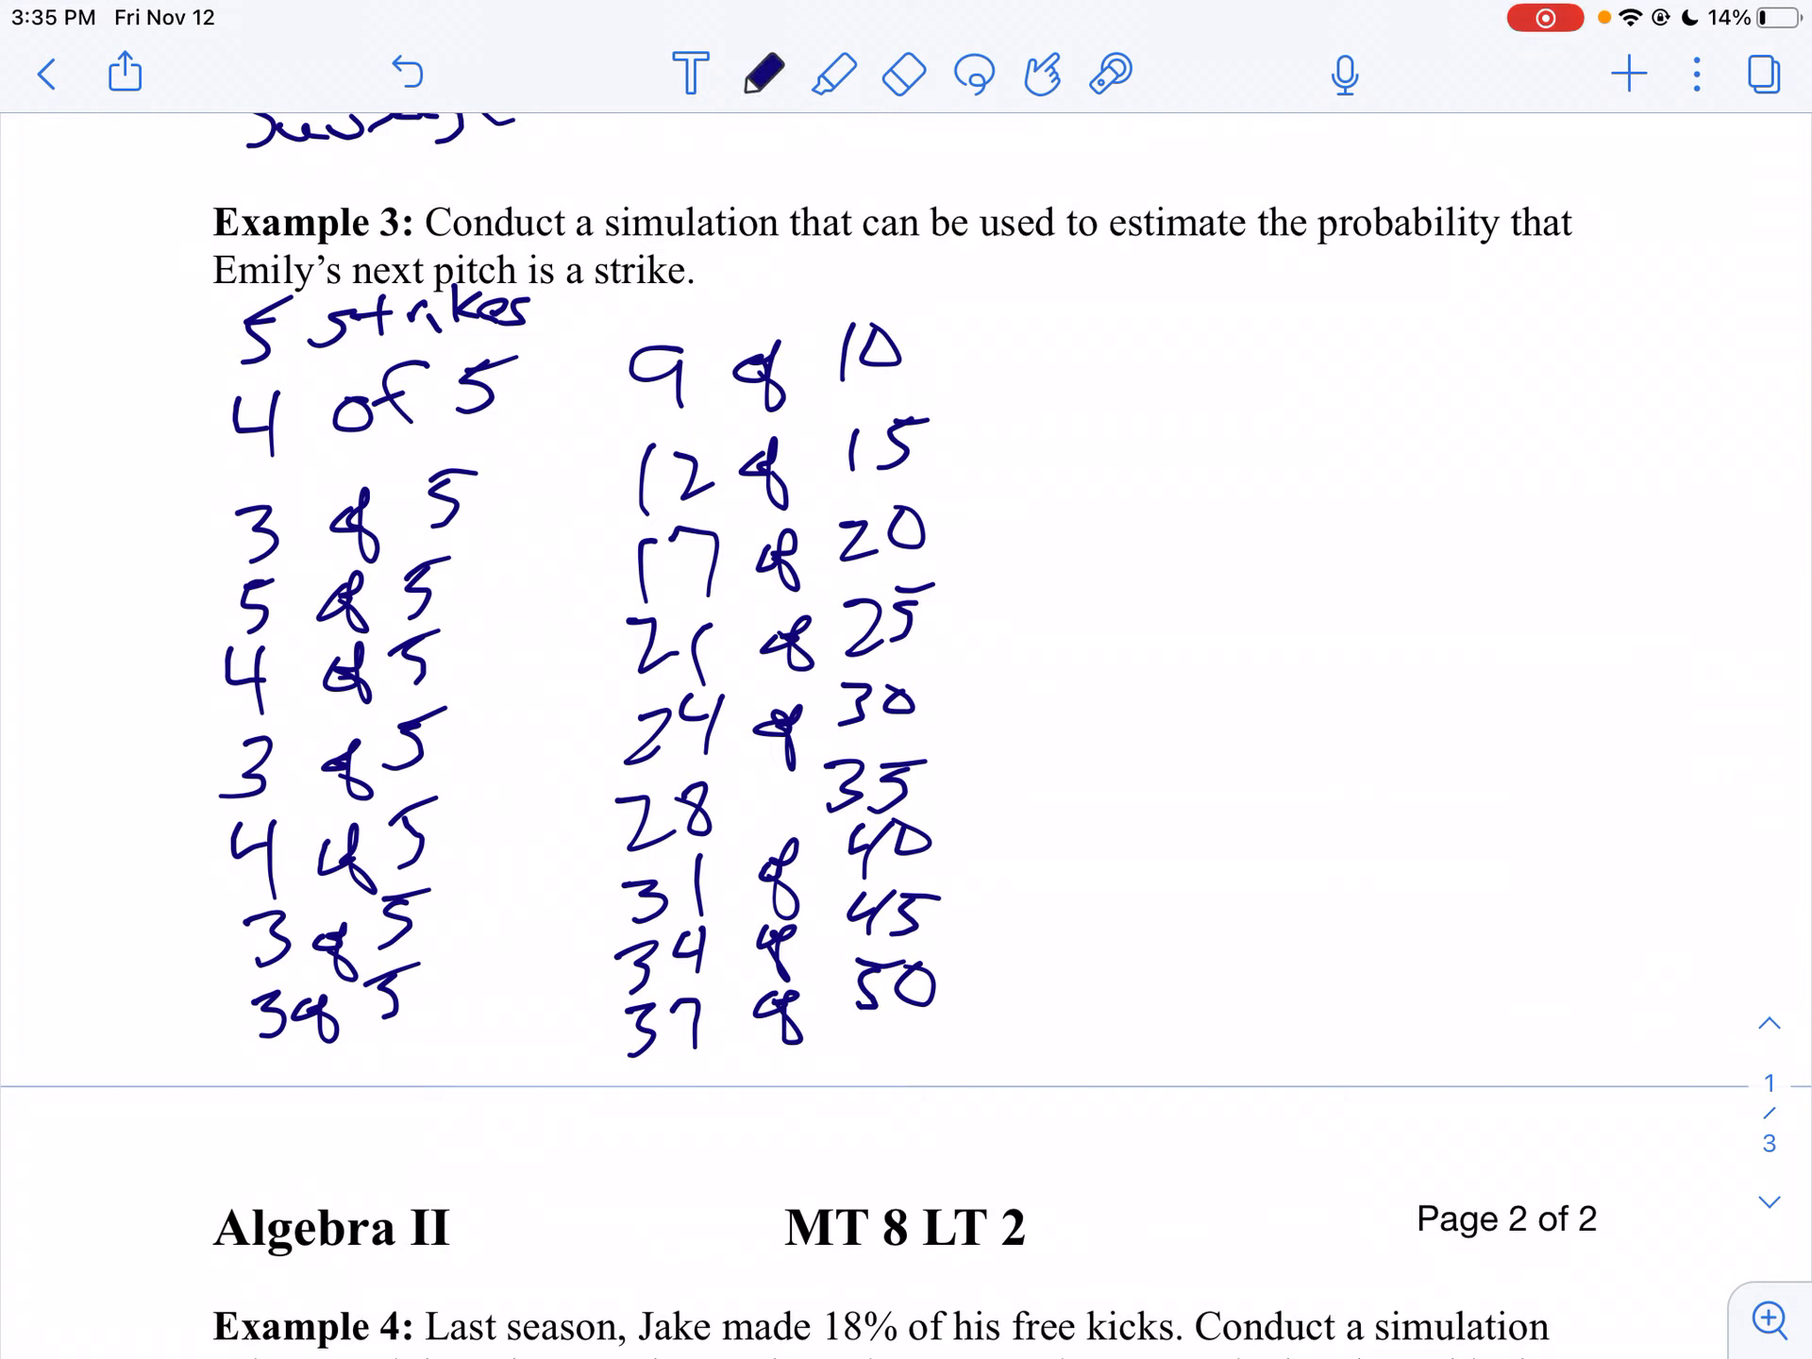
left_click_drag(1147, 321, 1190, 408)
mouse_move(1227, 284)
left_mouse_down()
mouse_move(1258, 337)
mouse_move(1251, 394)
left_mouse_up()
left_click_drag(1369, 247, 1338, 377)
mouse_move(1334, 281)
left_mouse_down()
mouse_move(1312, 304)
mouse_move(1367, 317)
left_mouse_up()
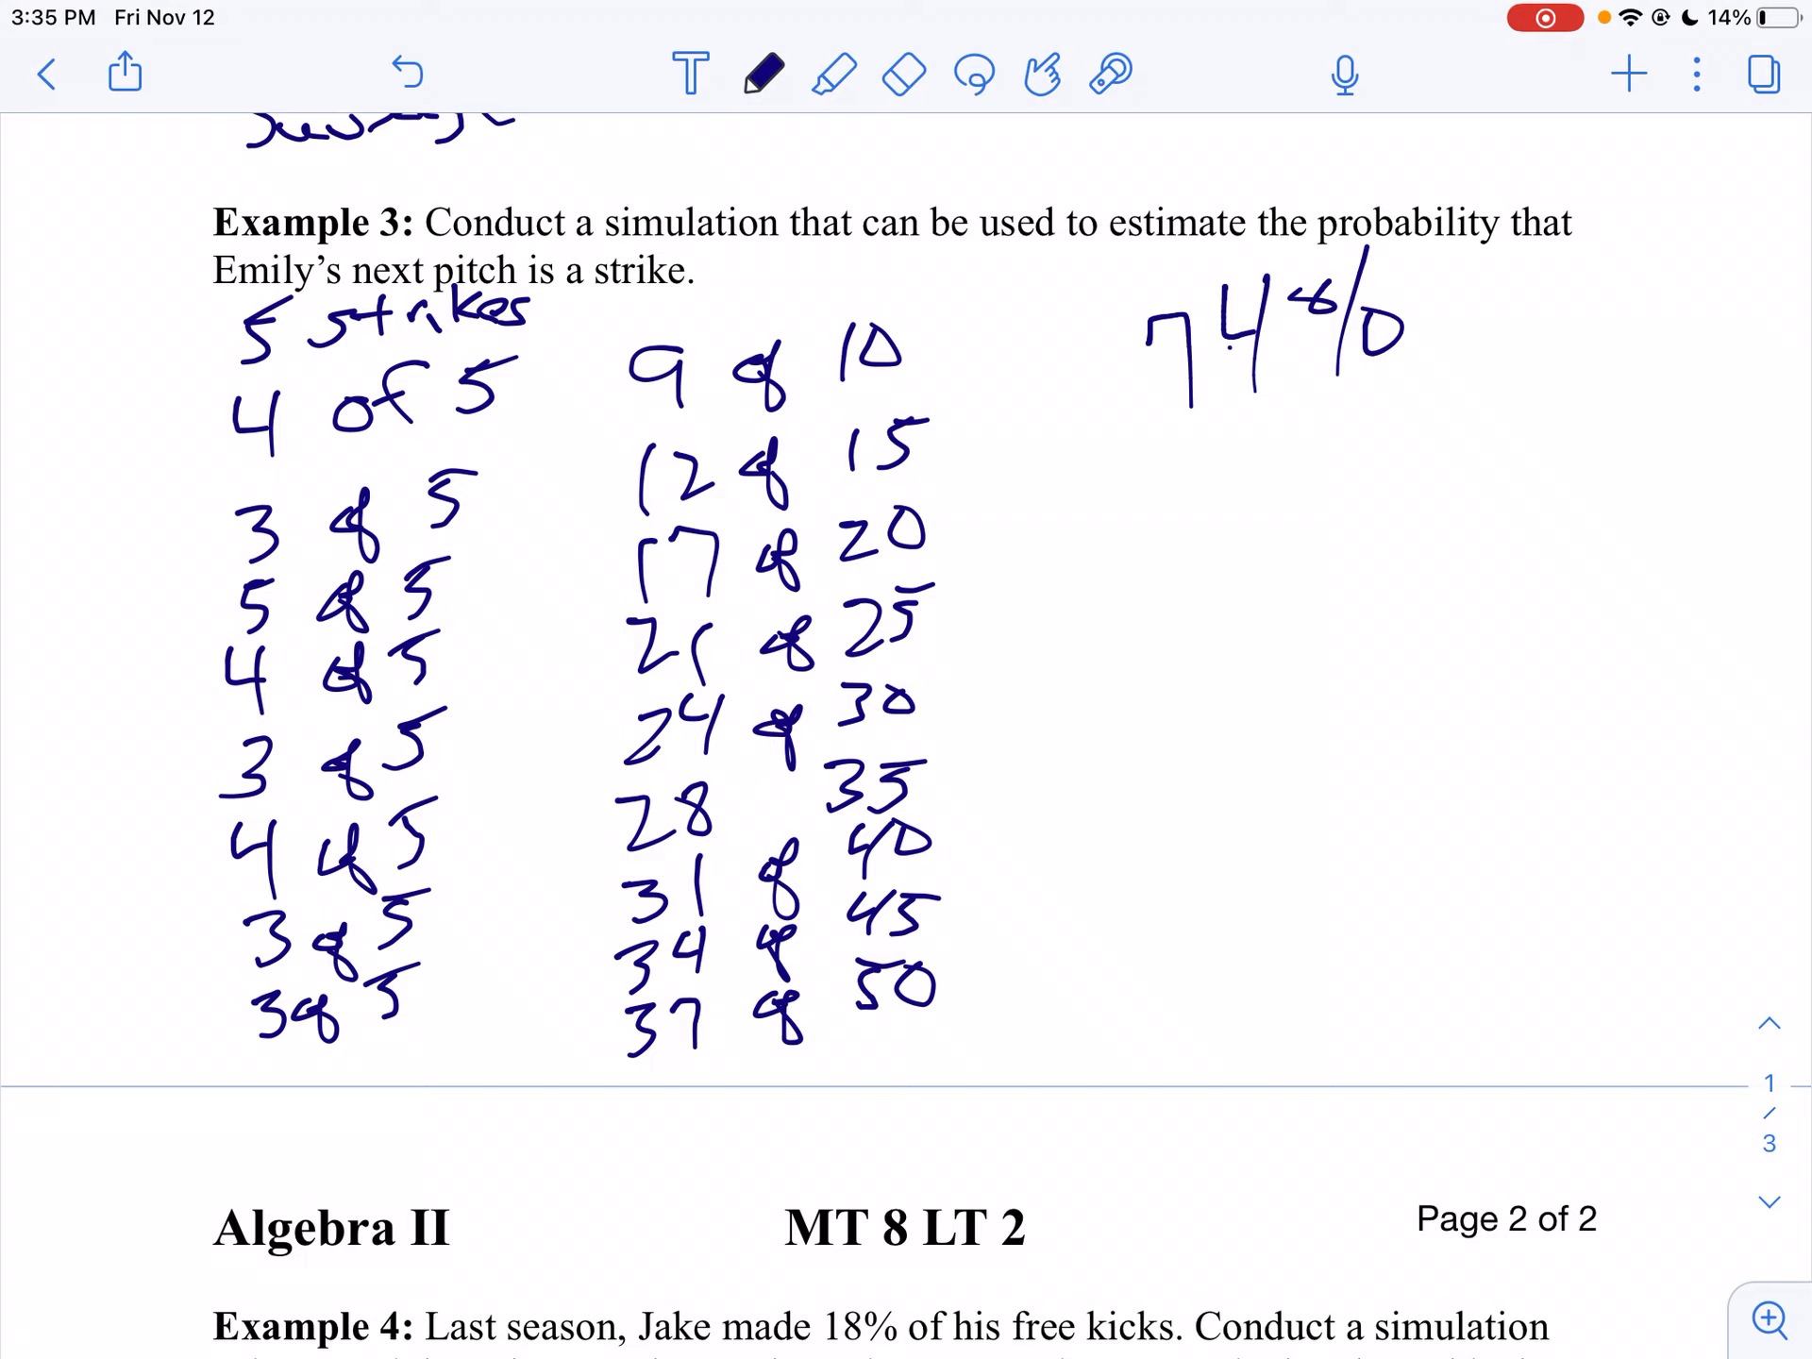
left_click_drag(906, 1352, 906, 850)
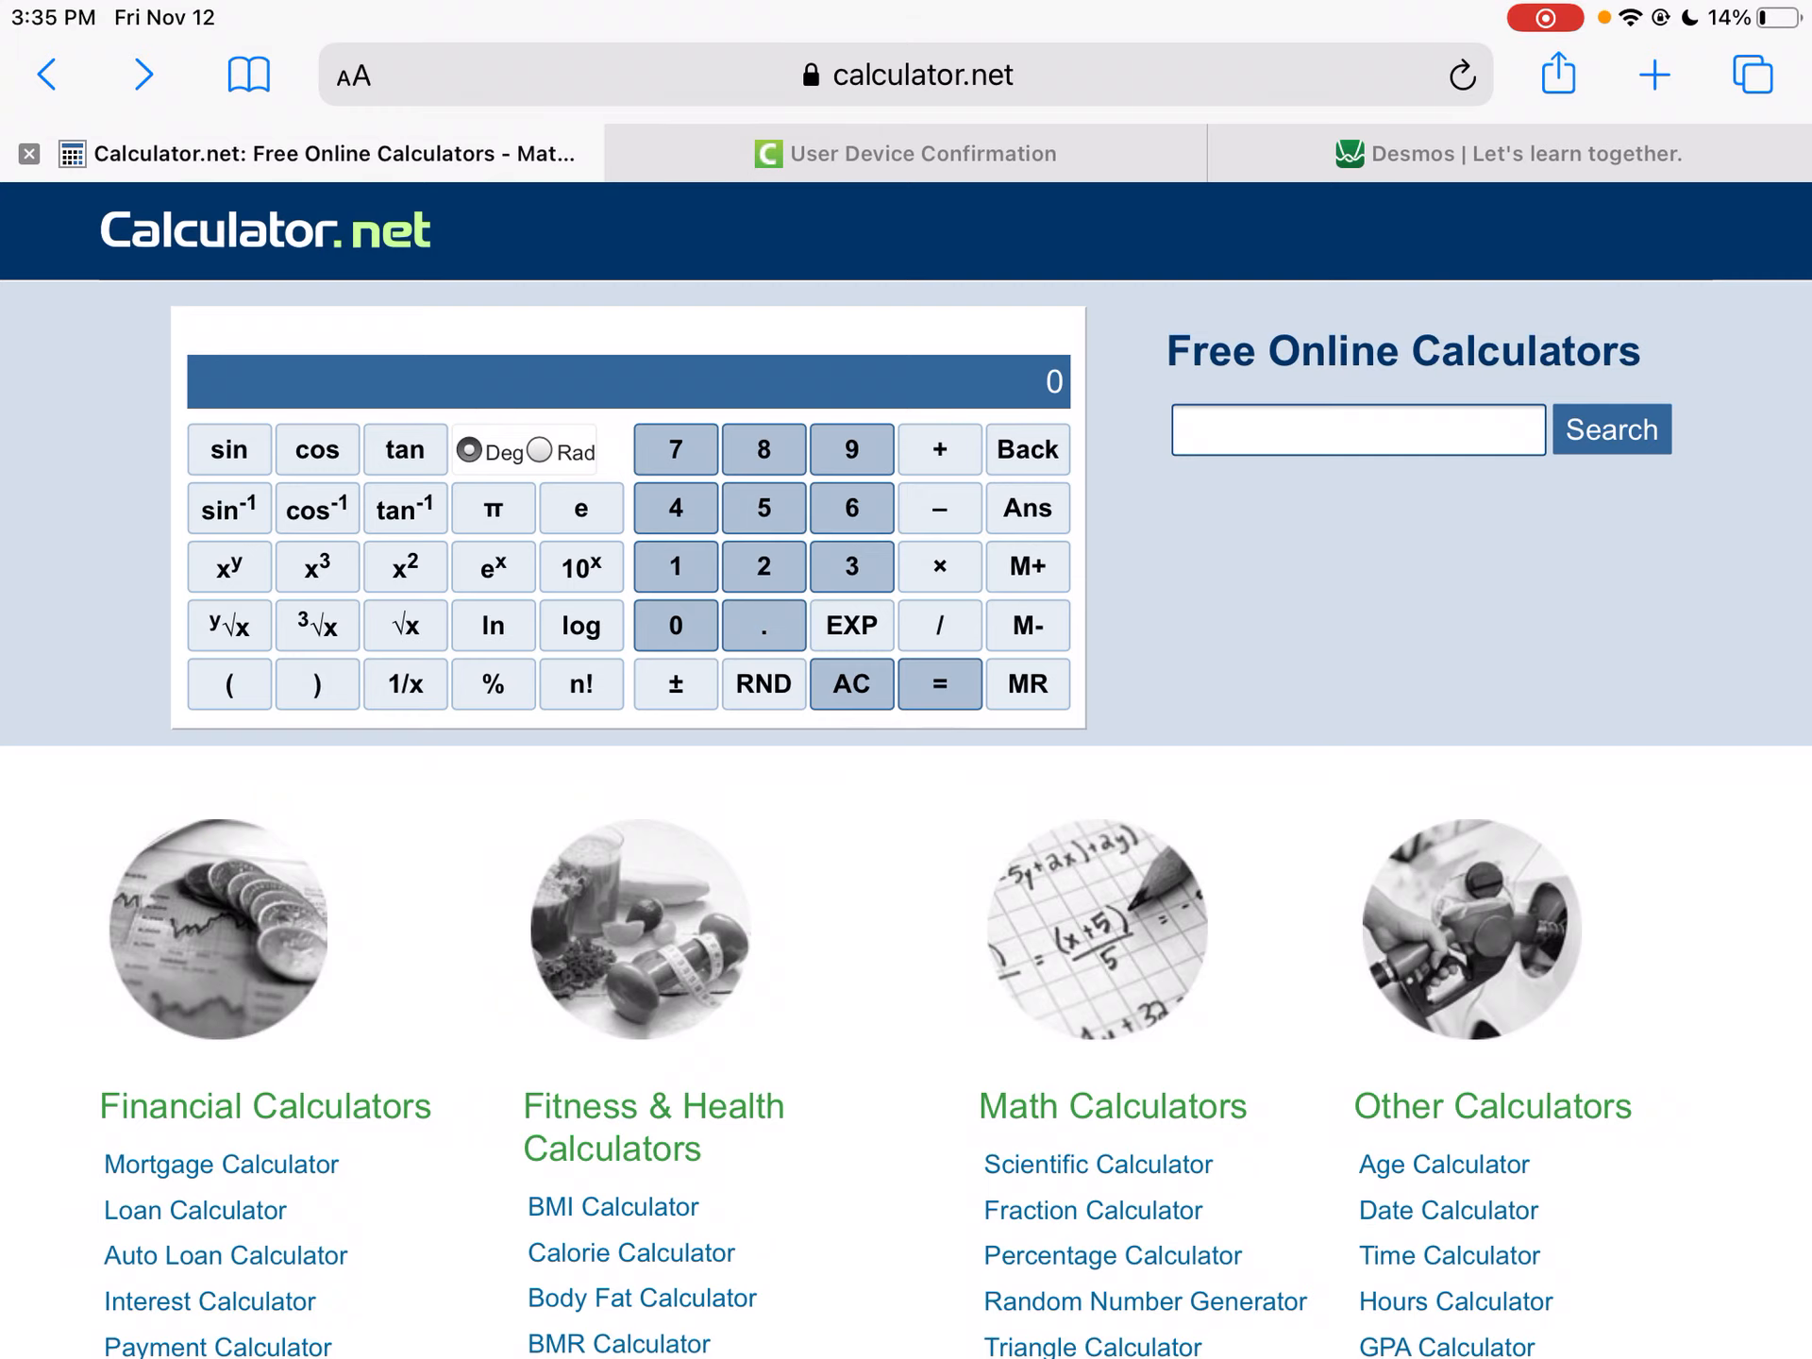
- Search Calculator.net for 'Random' so the Random Number Generator link appears
left_click(1356, 430)
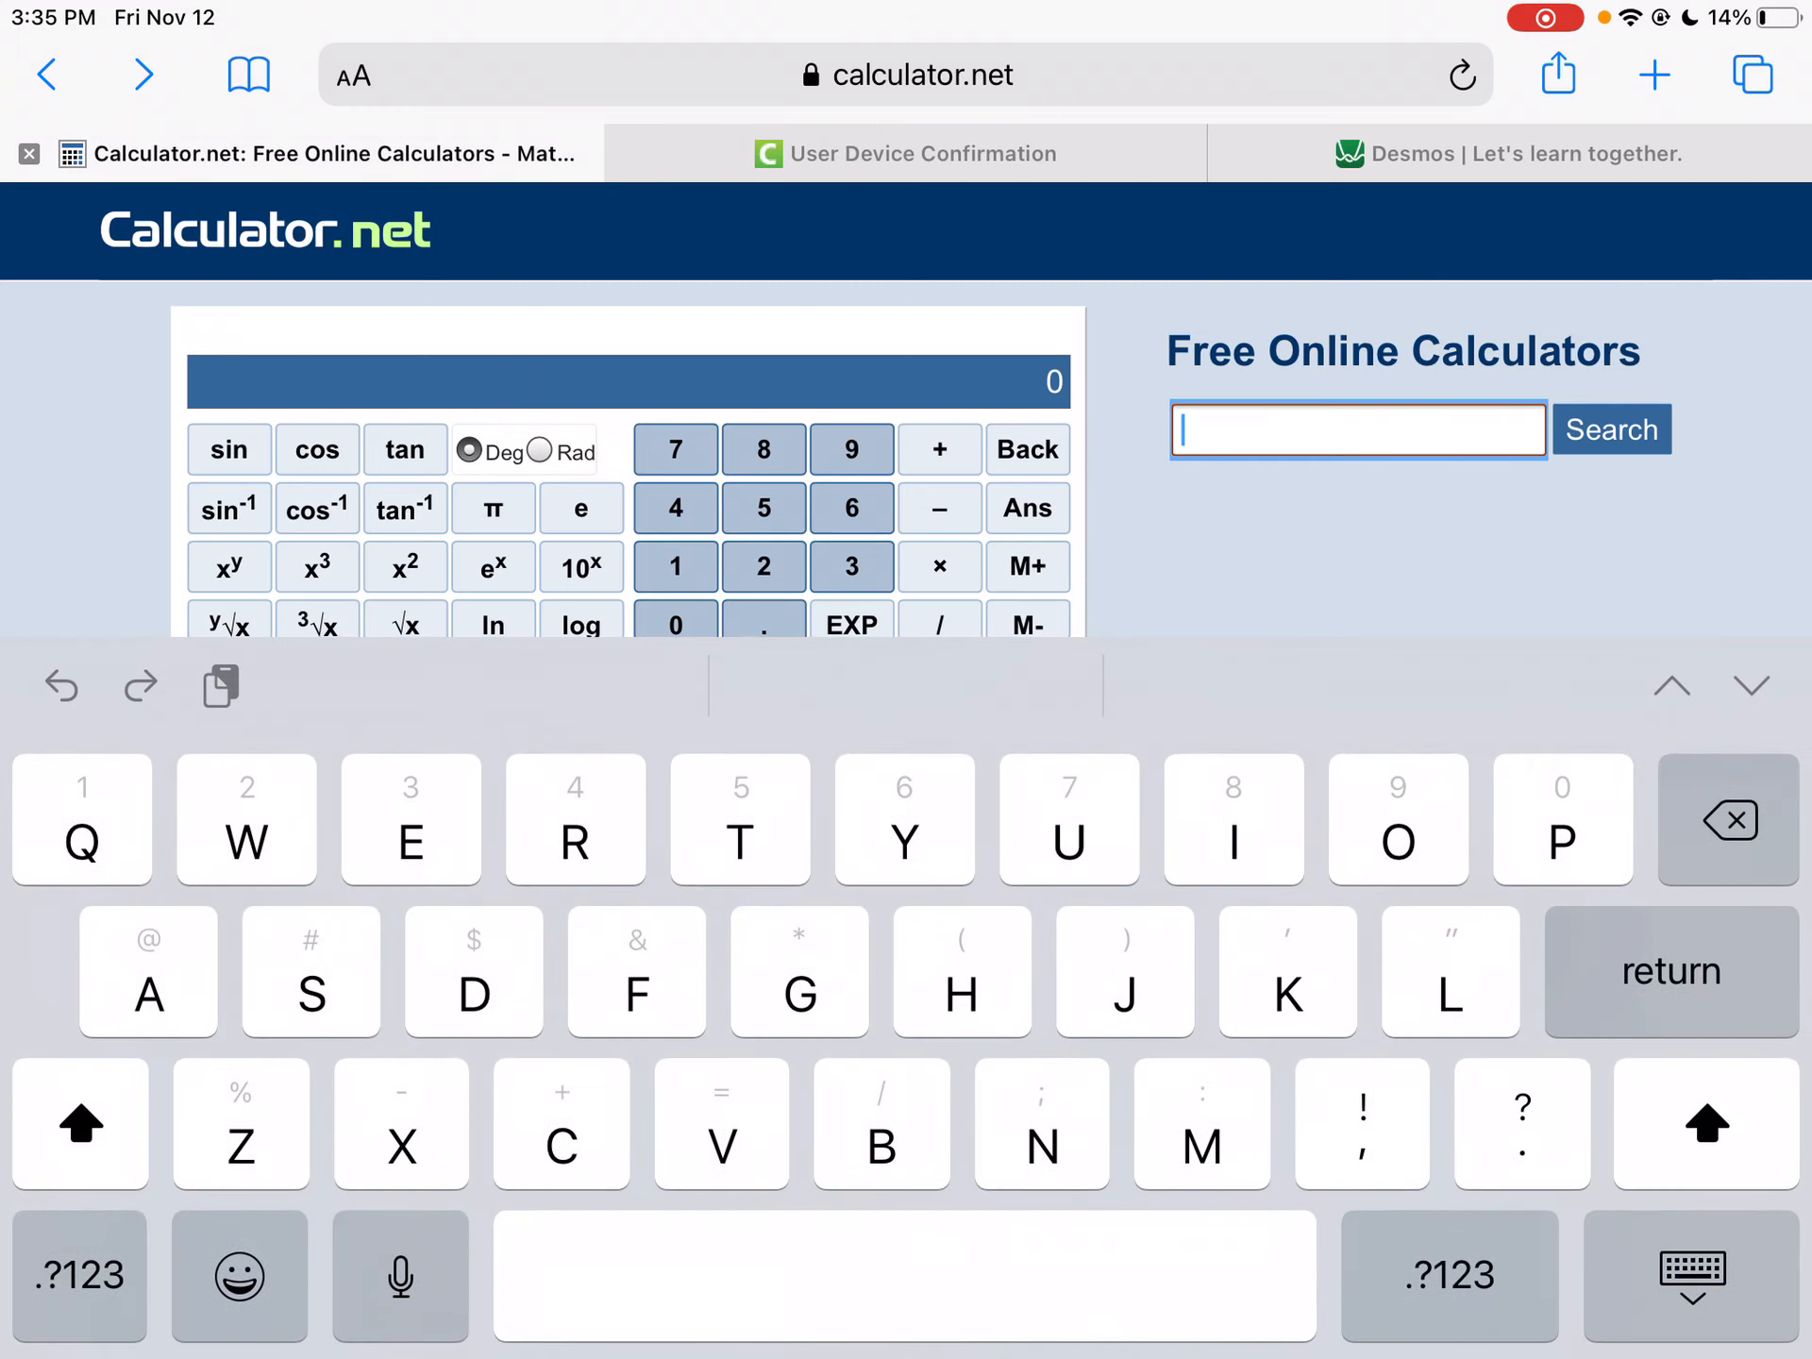
type("Ra")
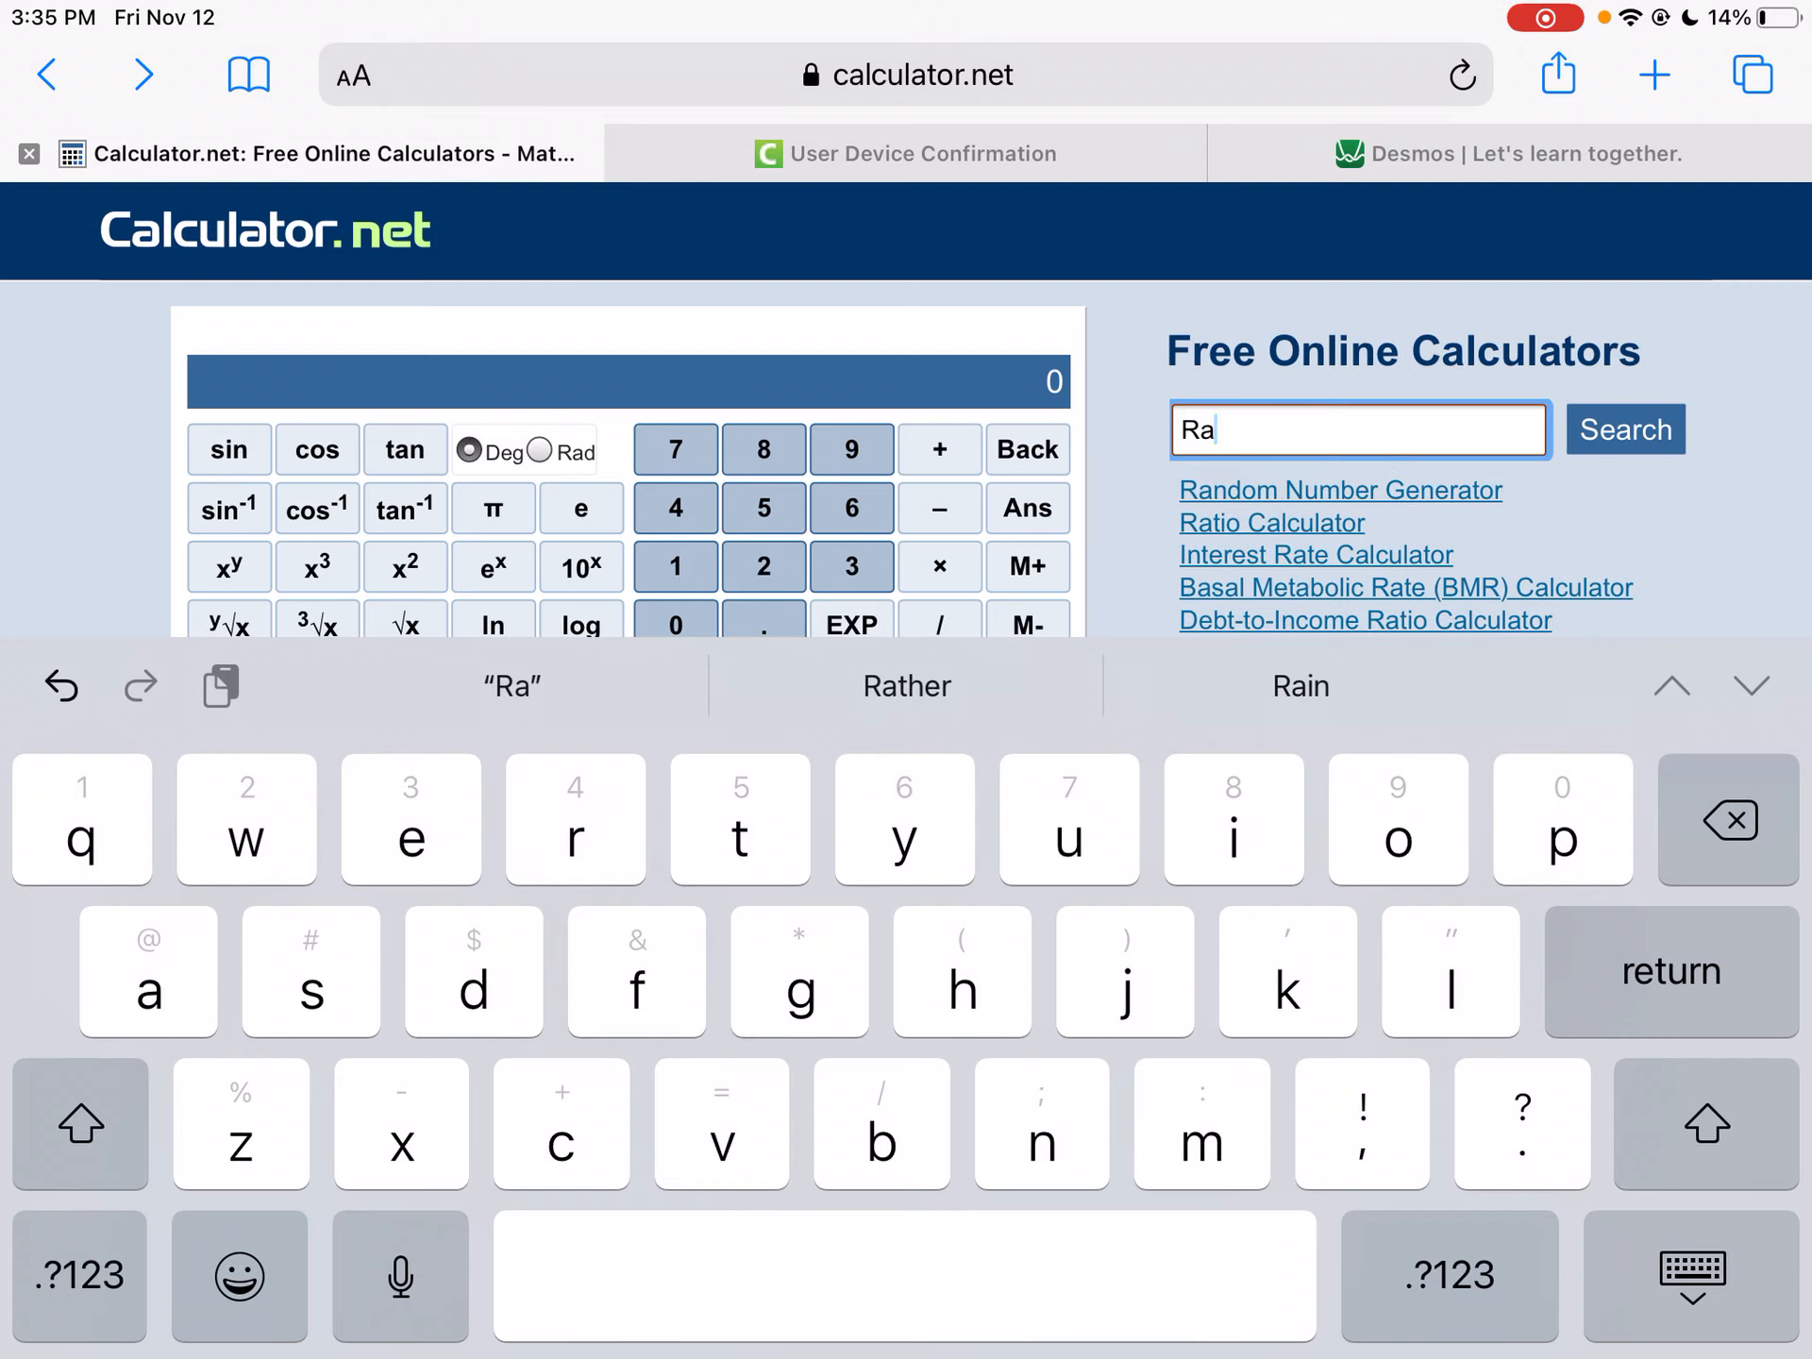
type("nd")
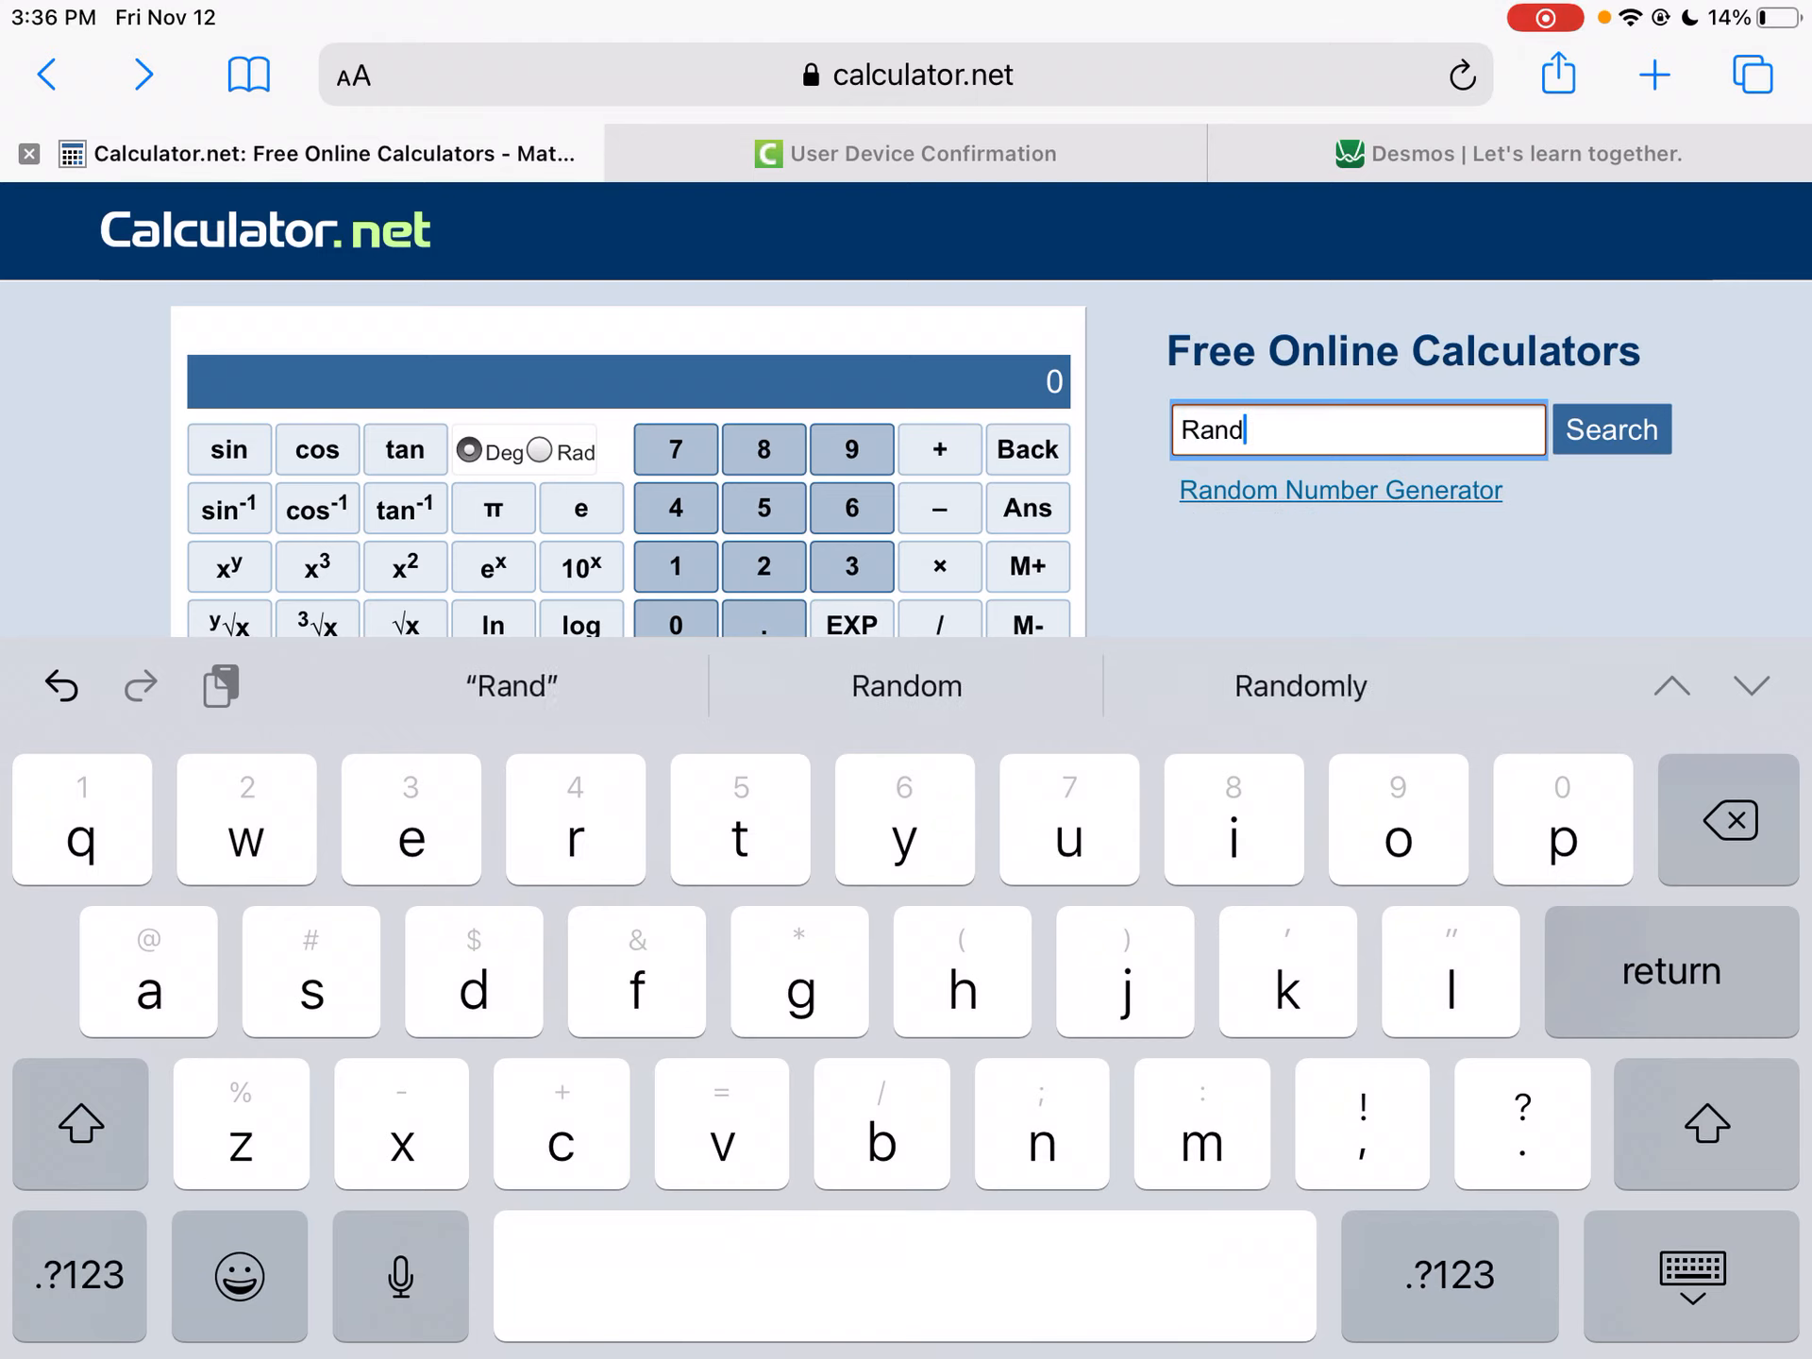
type("om")
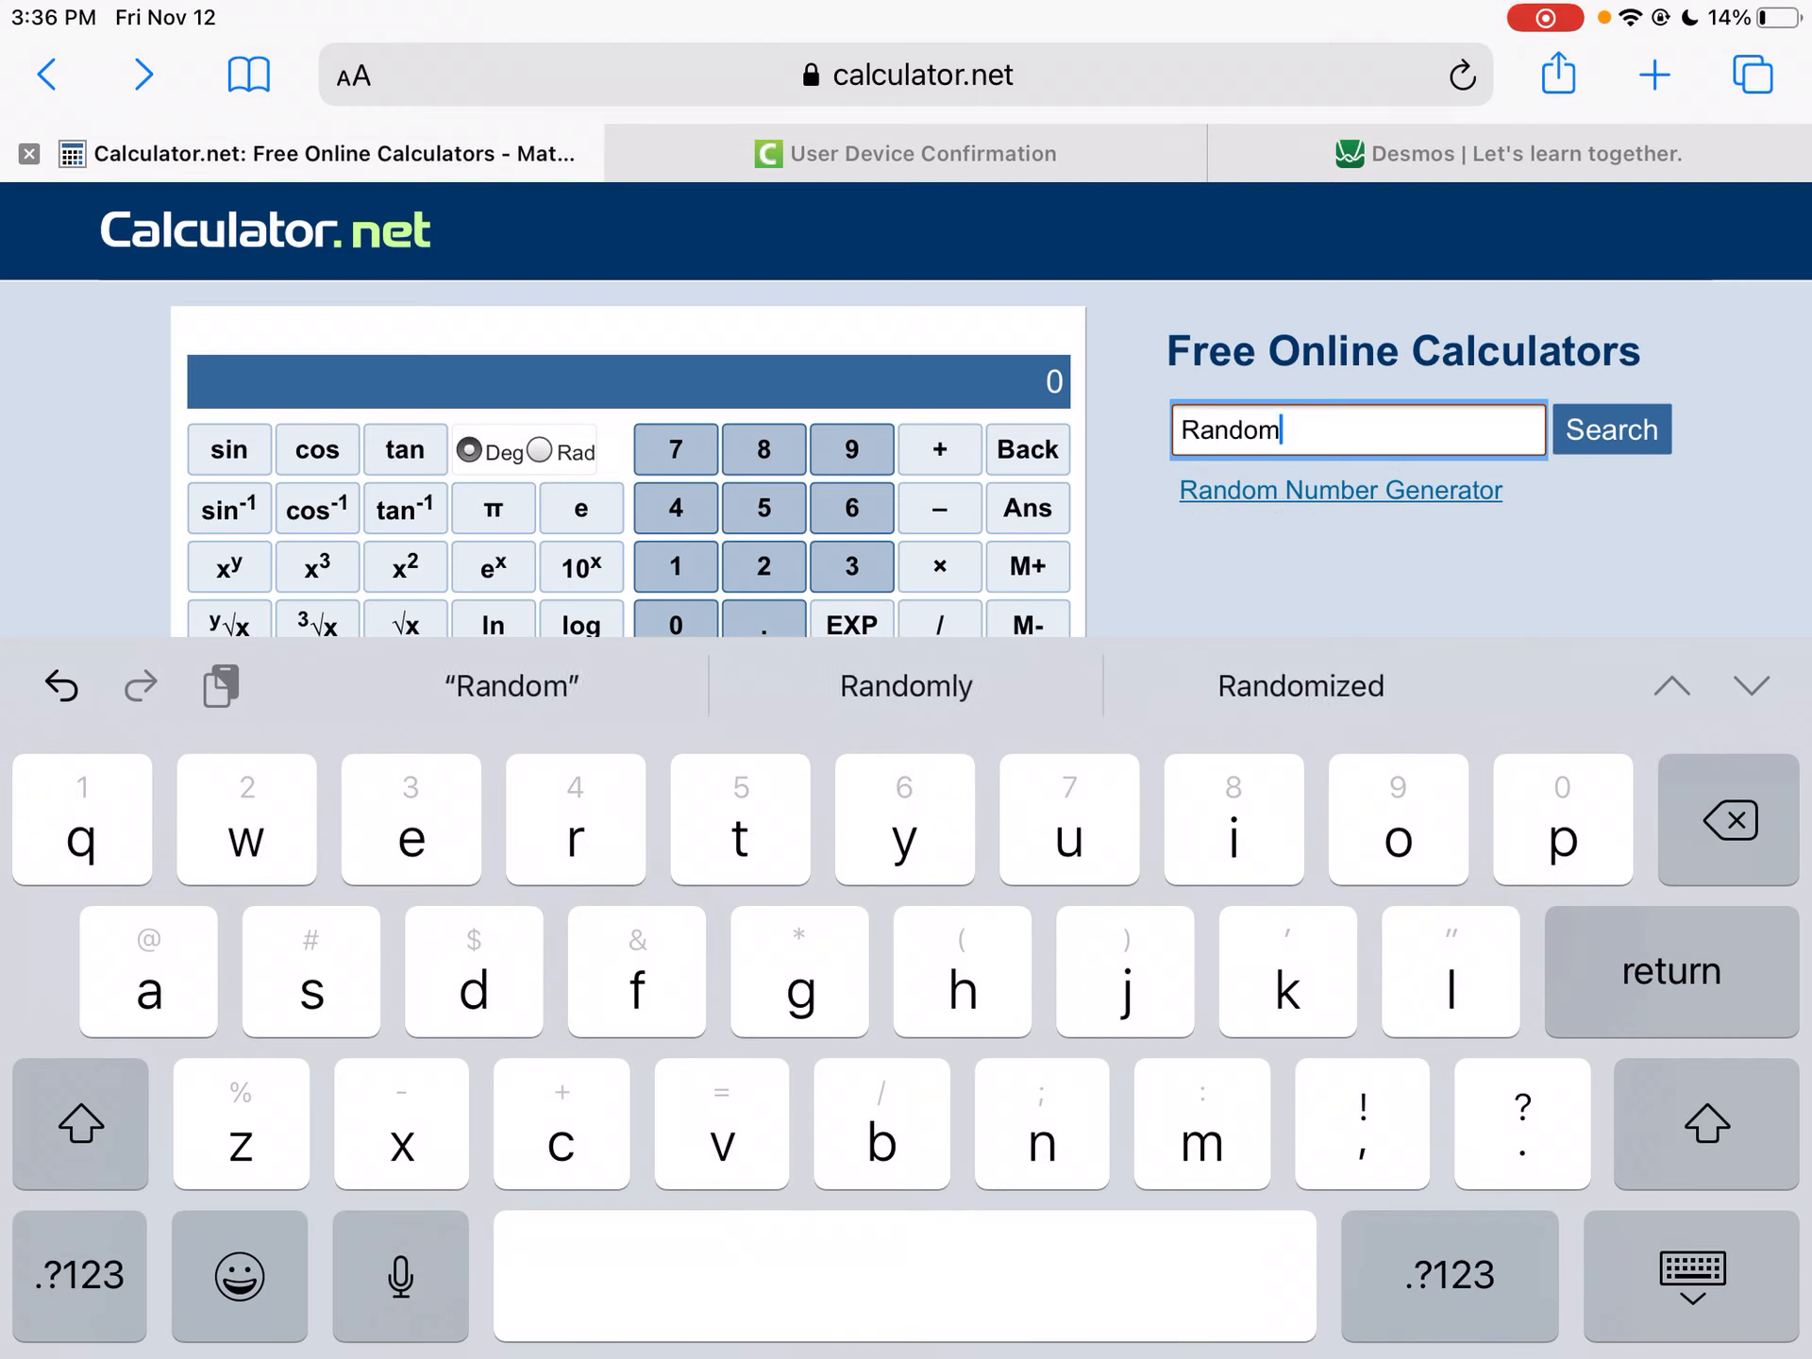
left_click(1611, 429)
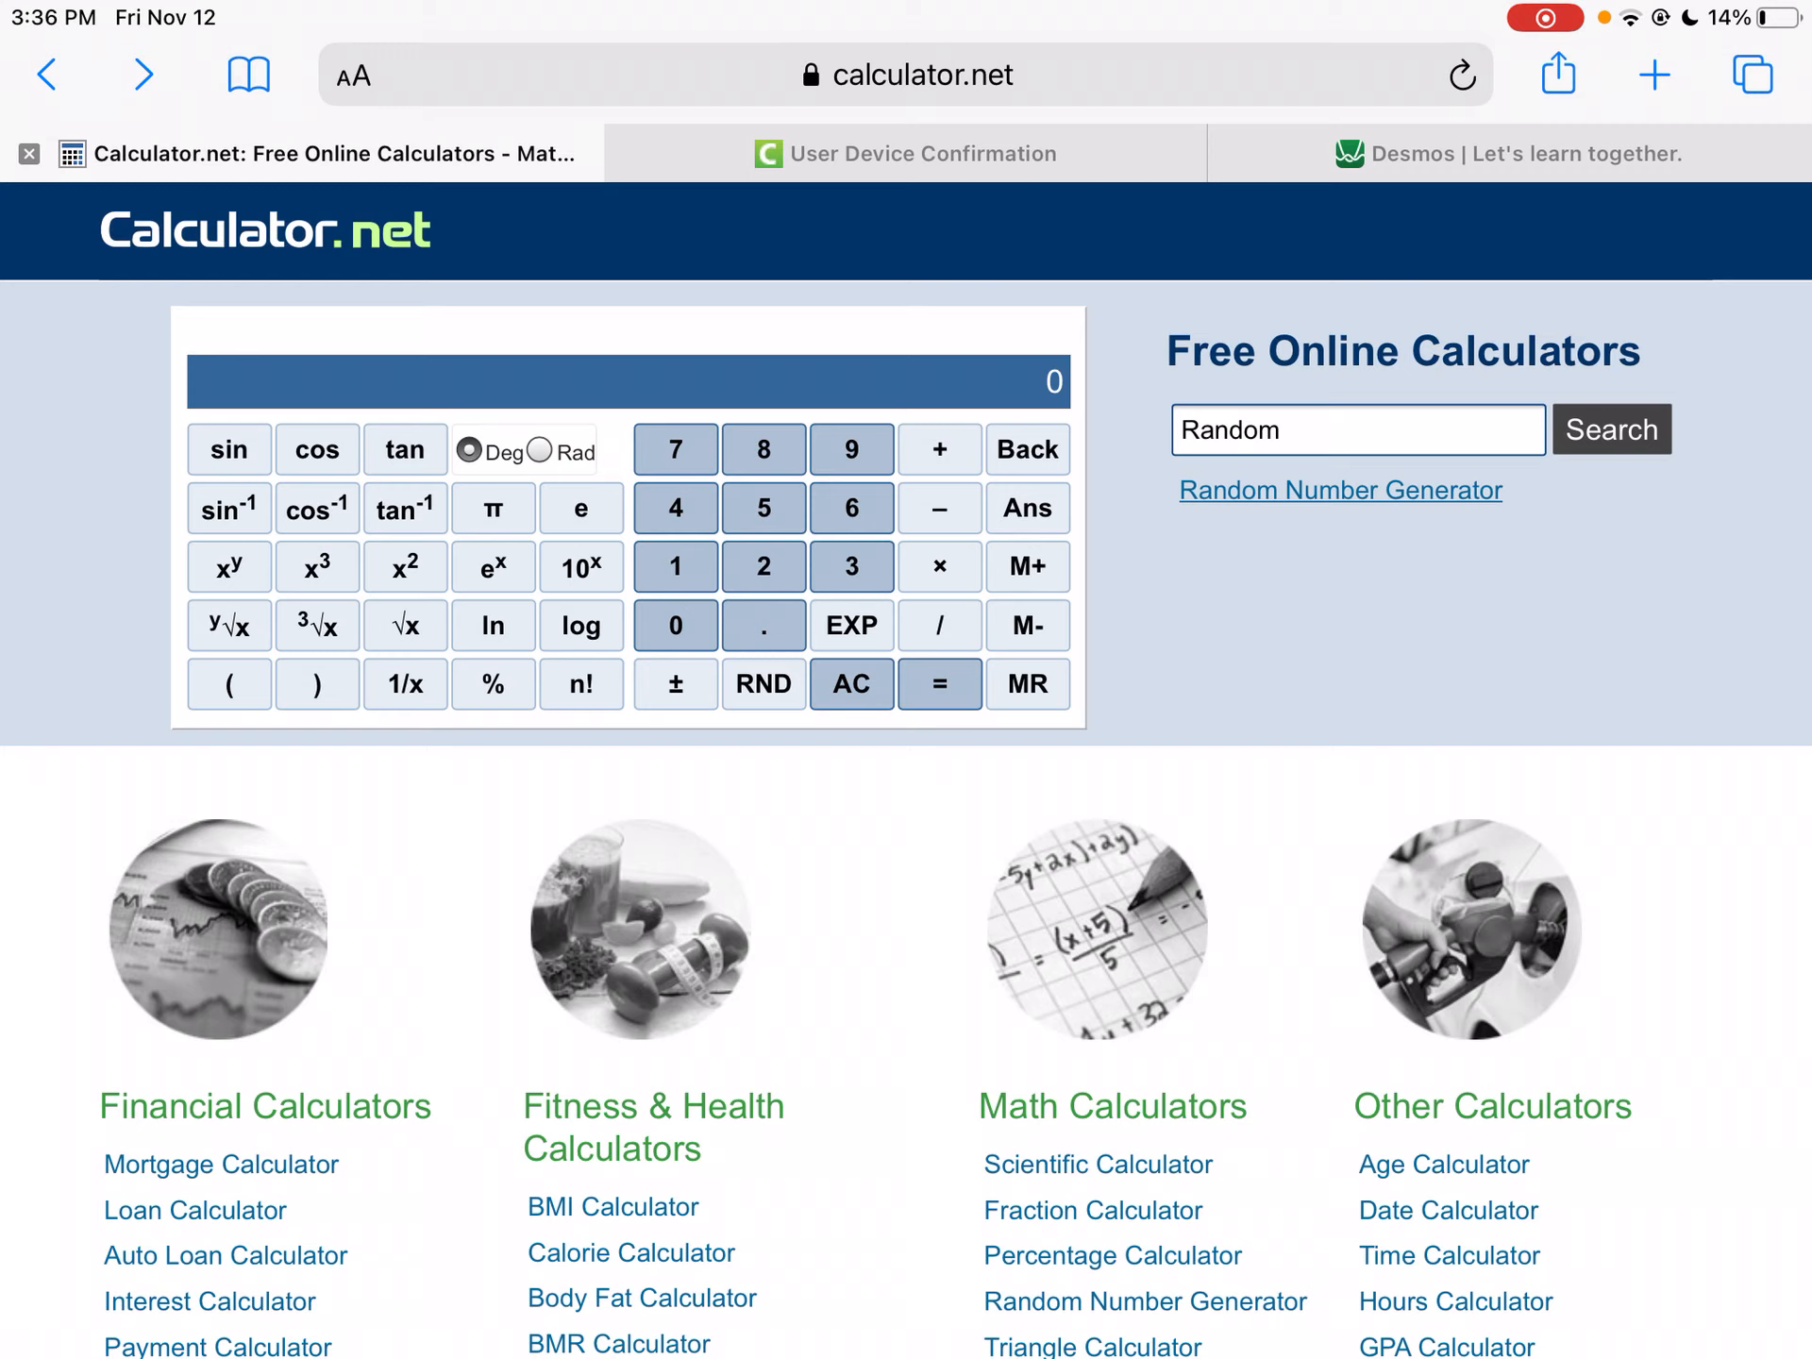
left_click(1612, 428)
left_click(1611, 429)
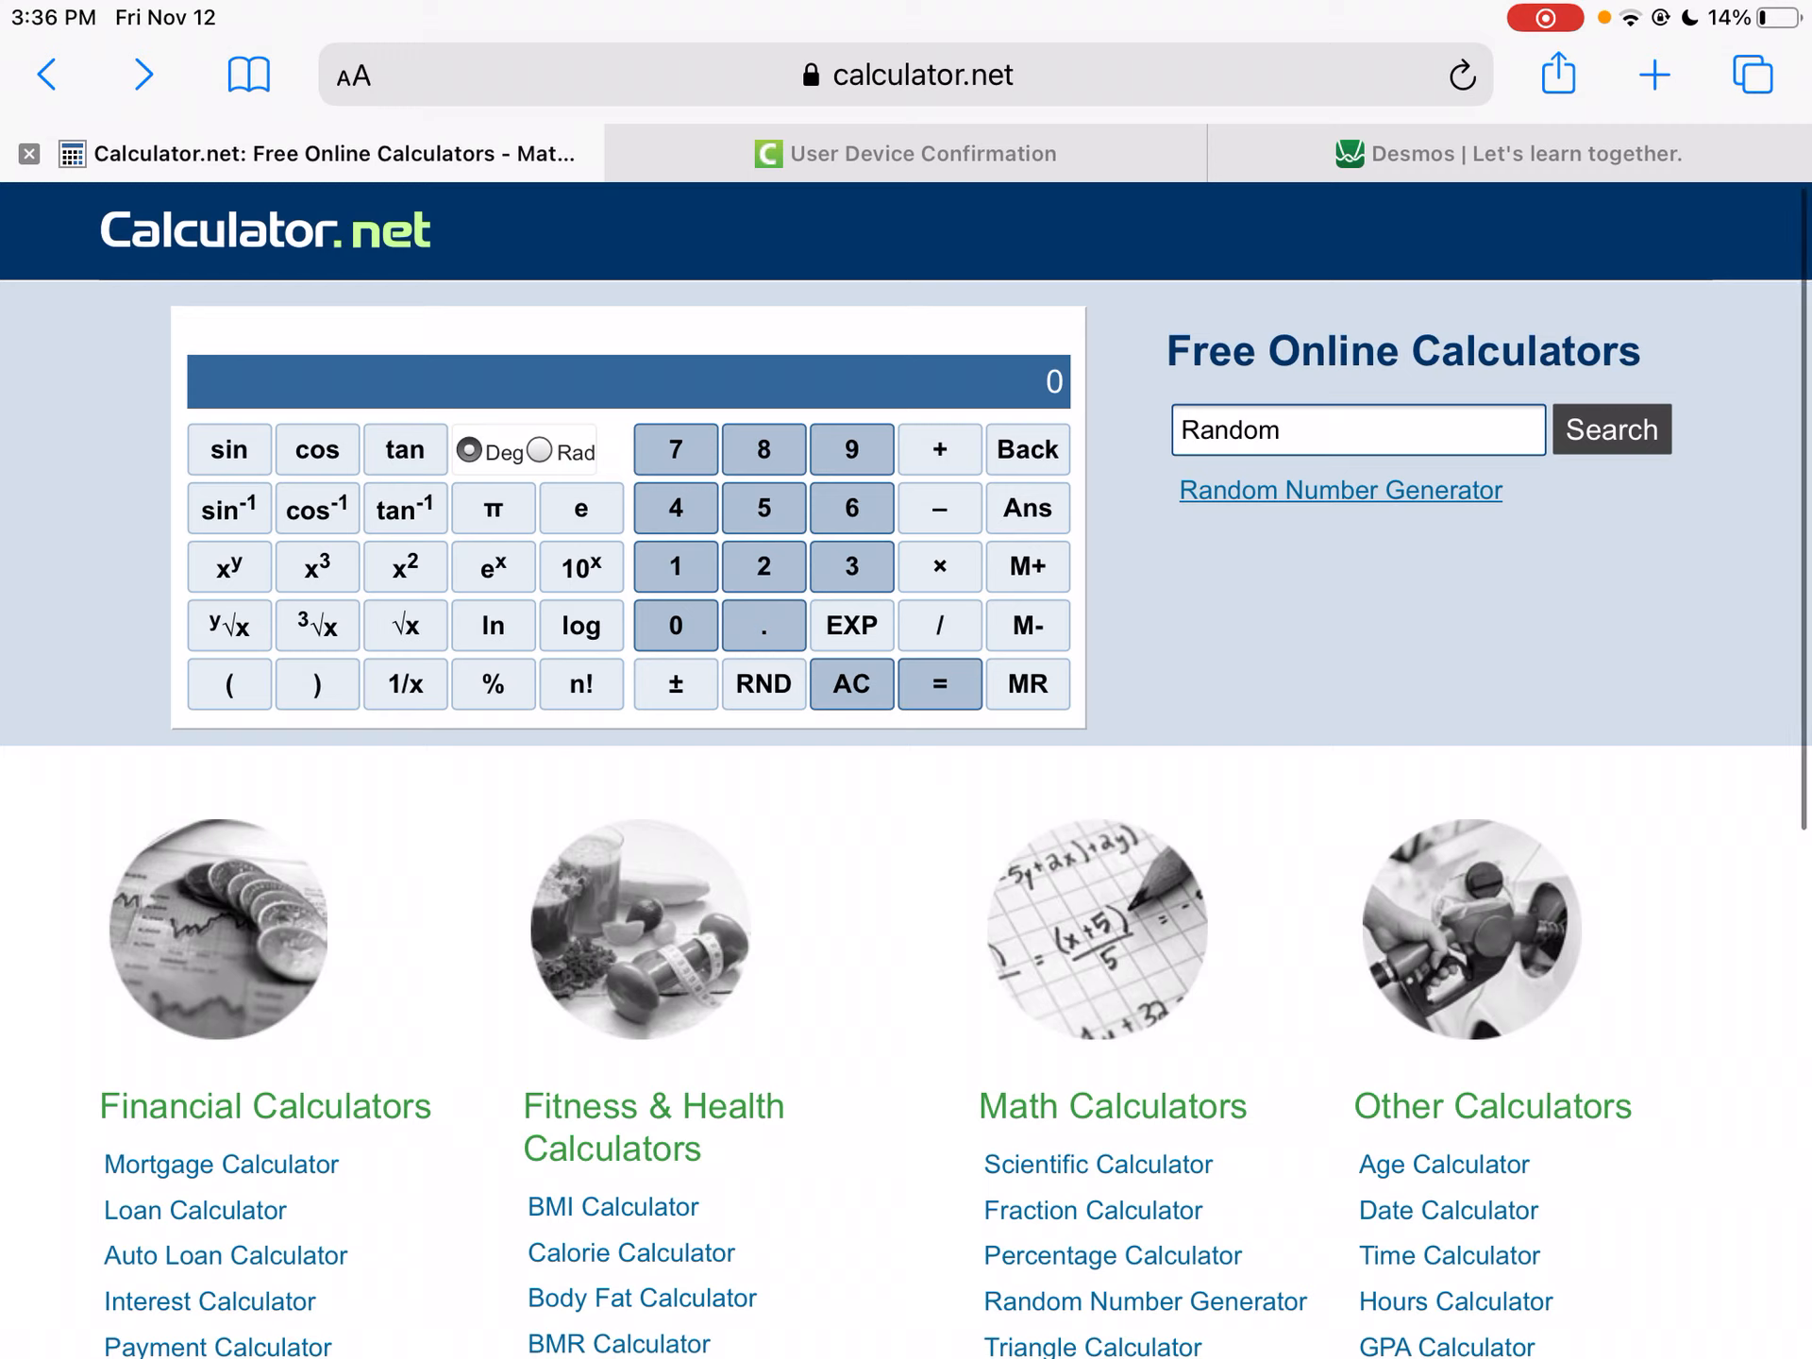
- On the Random Number Generator page, set the comprehensive version's limits to 1 and 10
left_click(1341, 491)
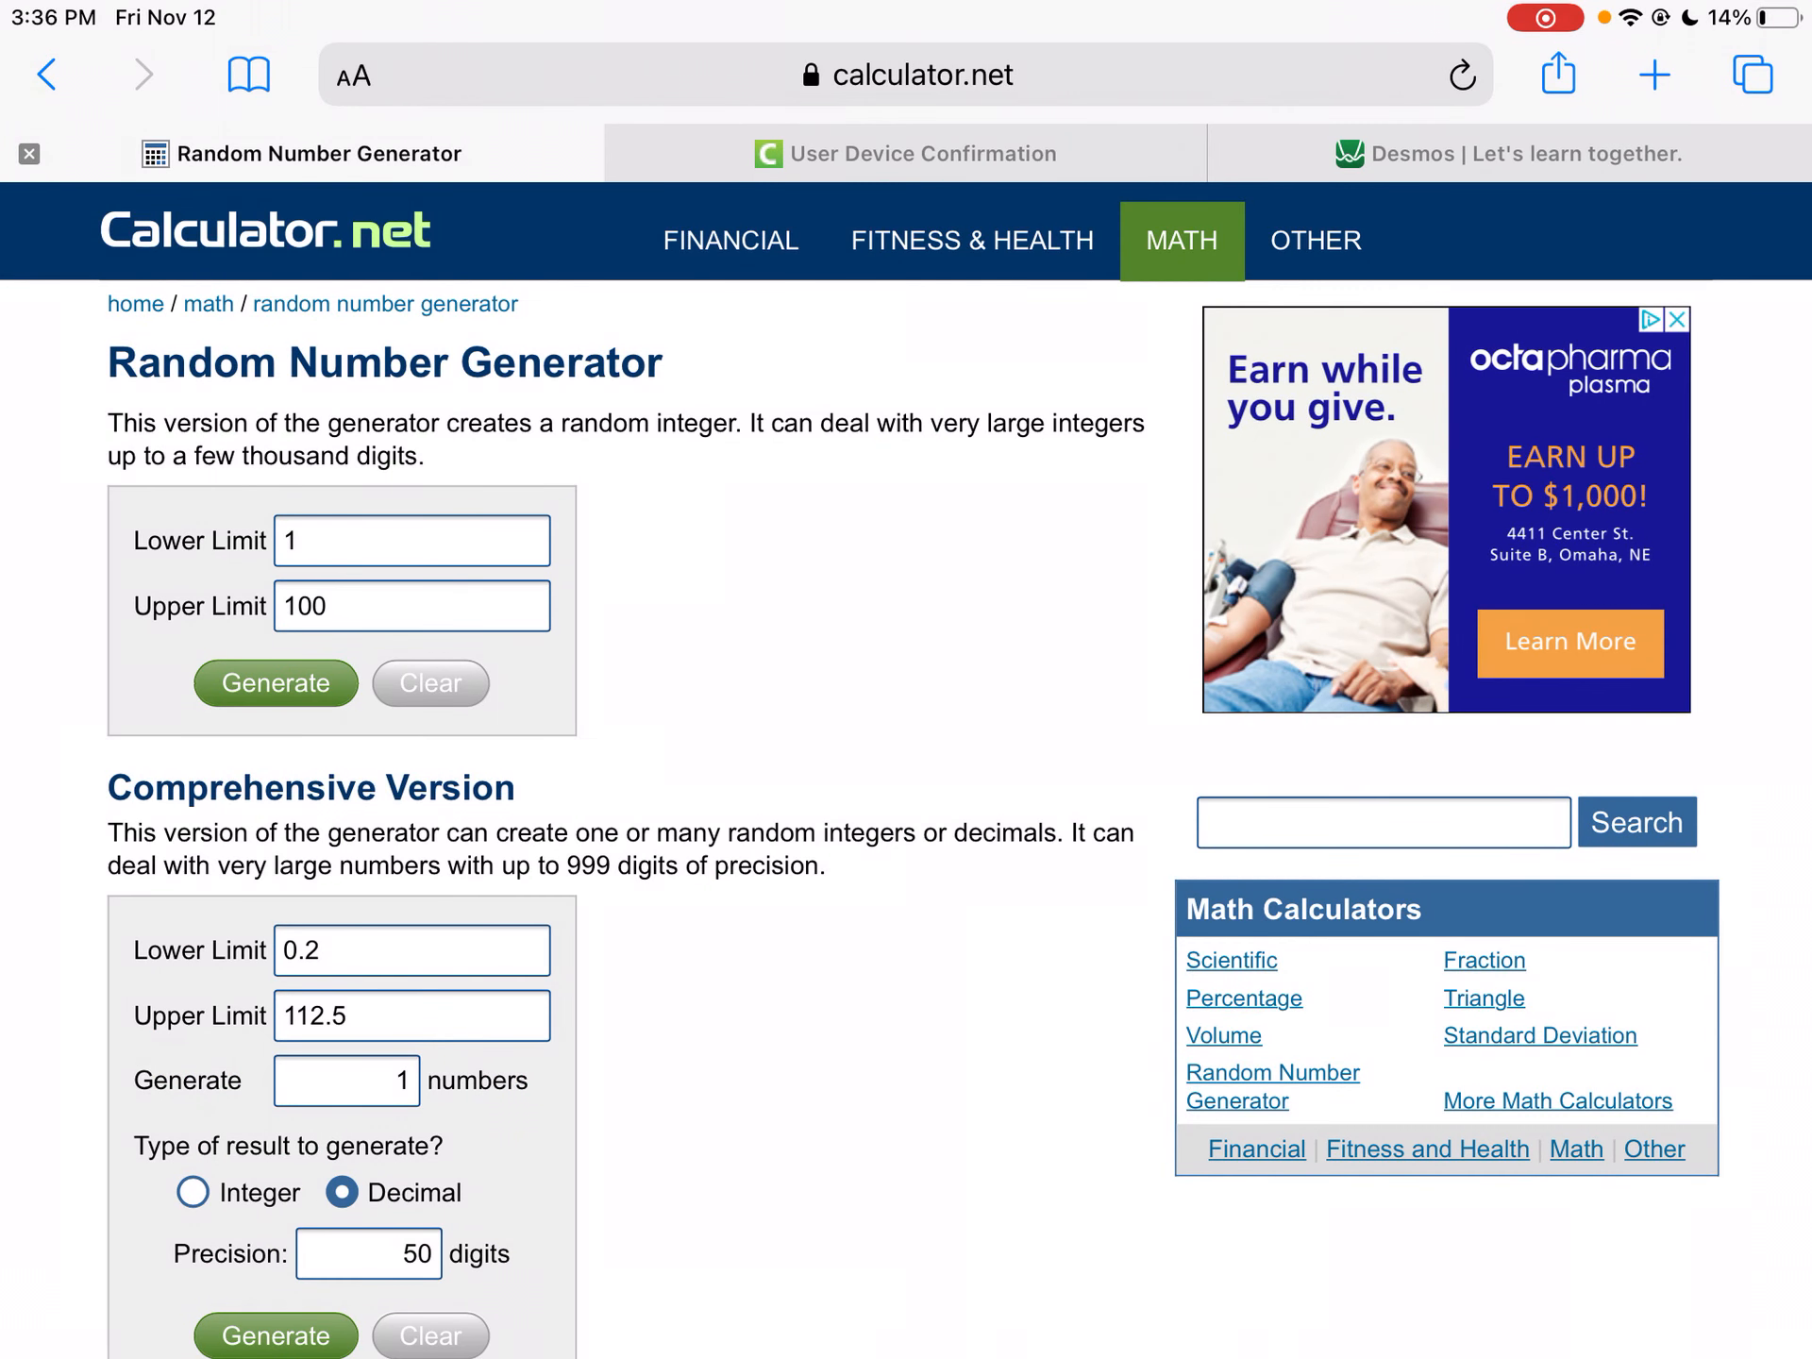
scroll(906, 680, "down", 3)
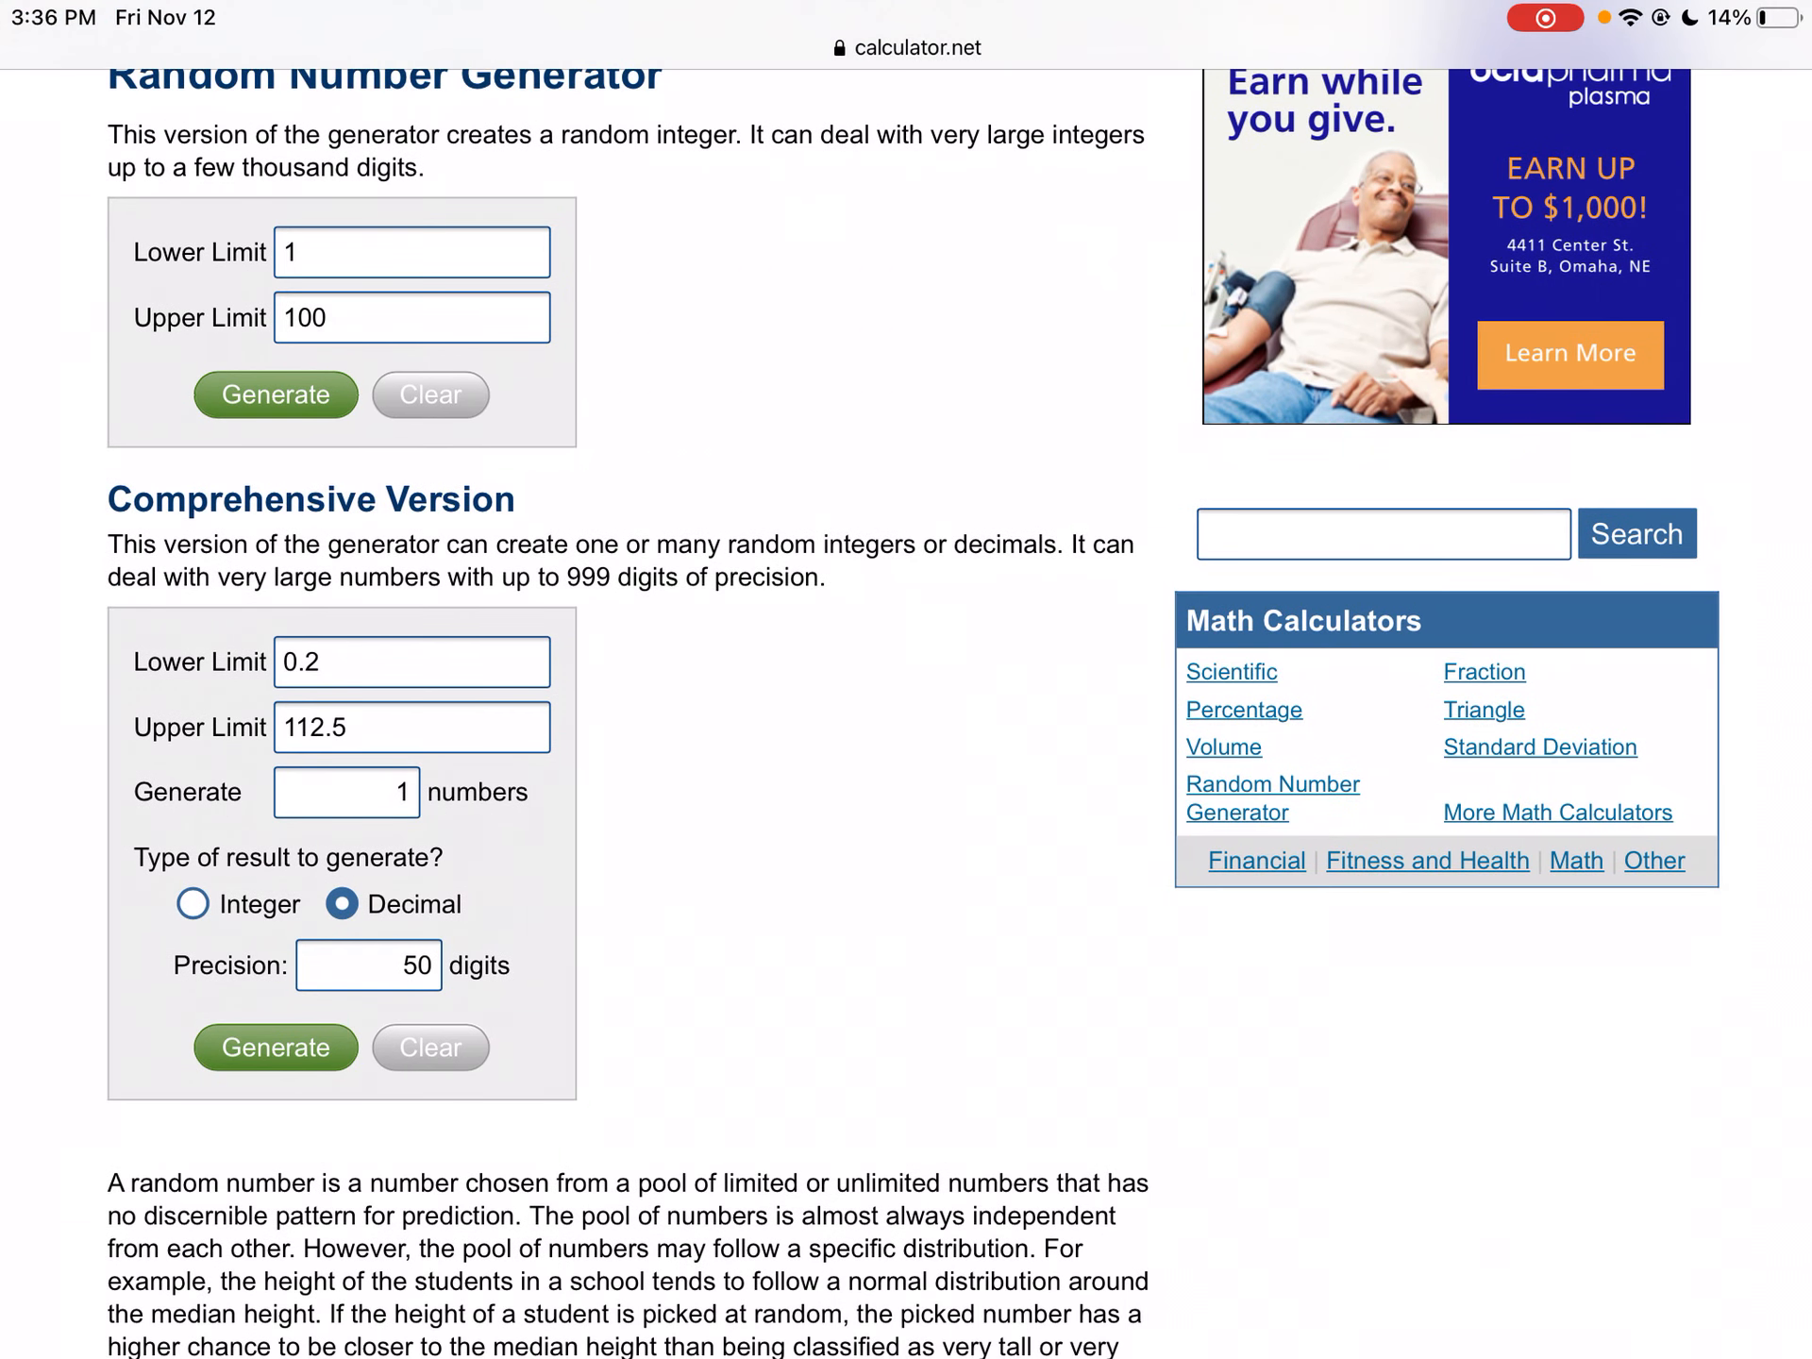
left_click(411, 661)
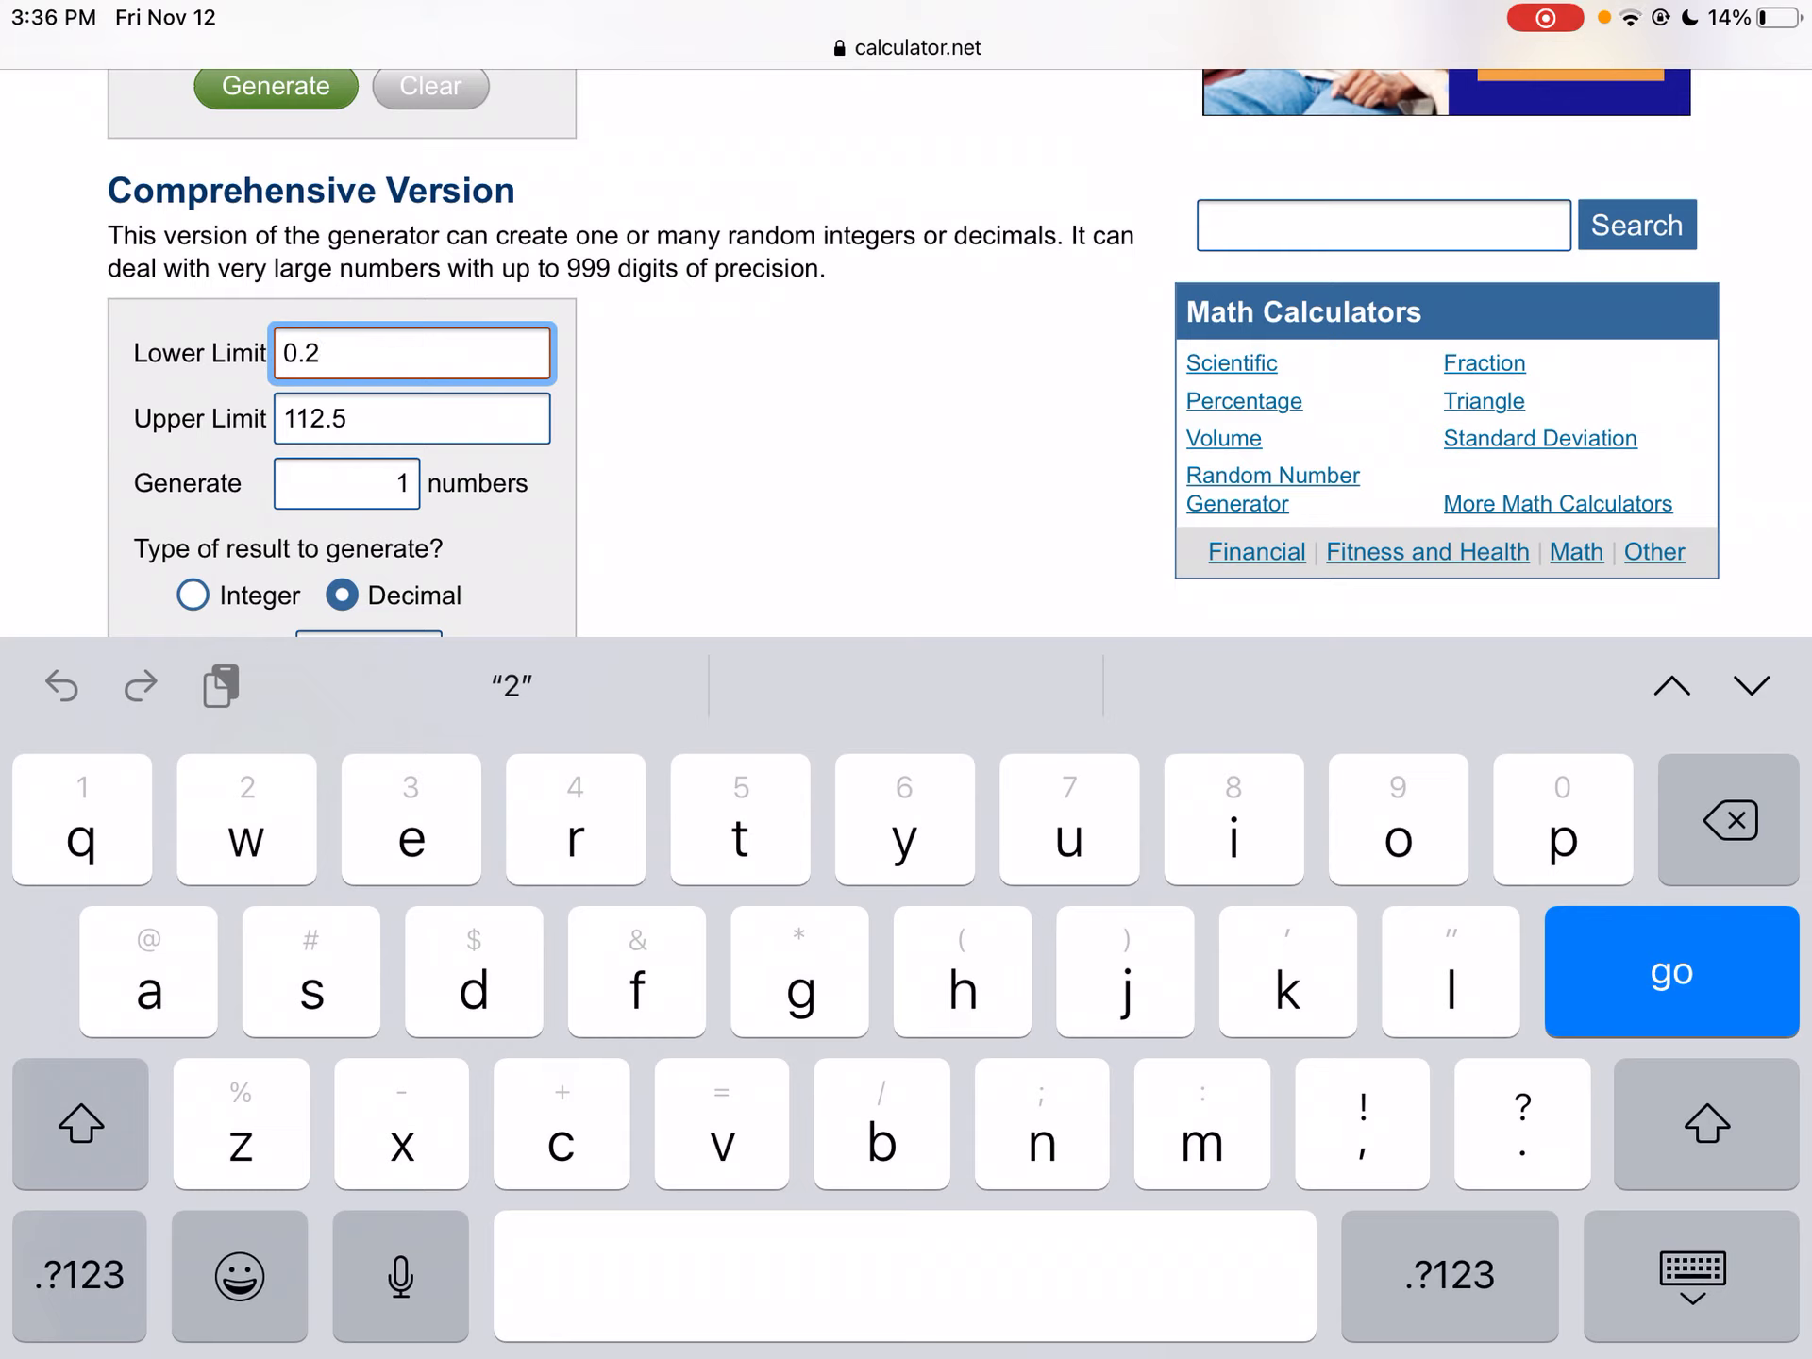
key("BackSpace")
key("BackSpace")
key("BackSpace")
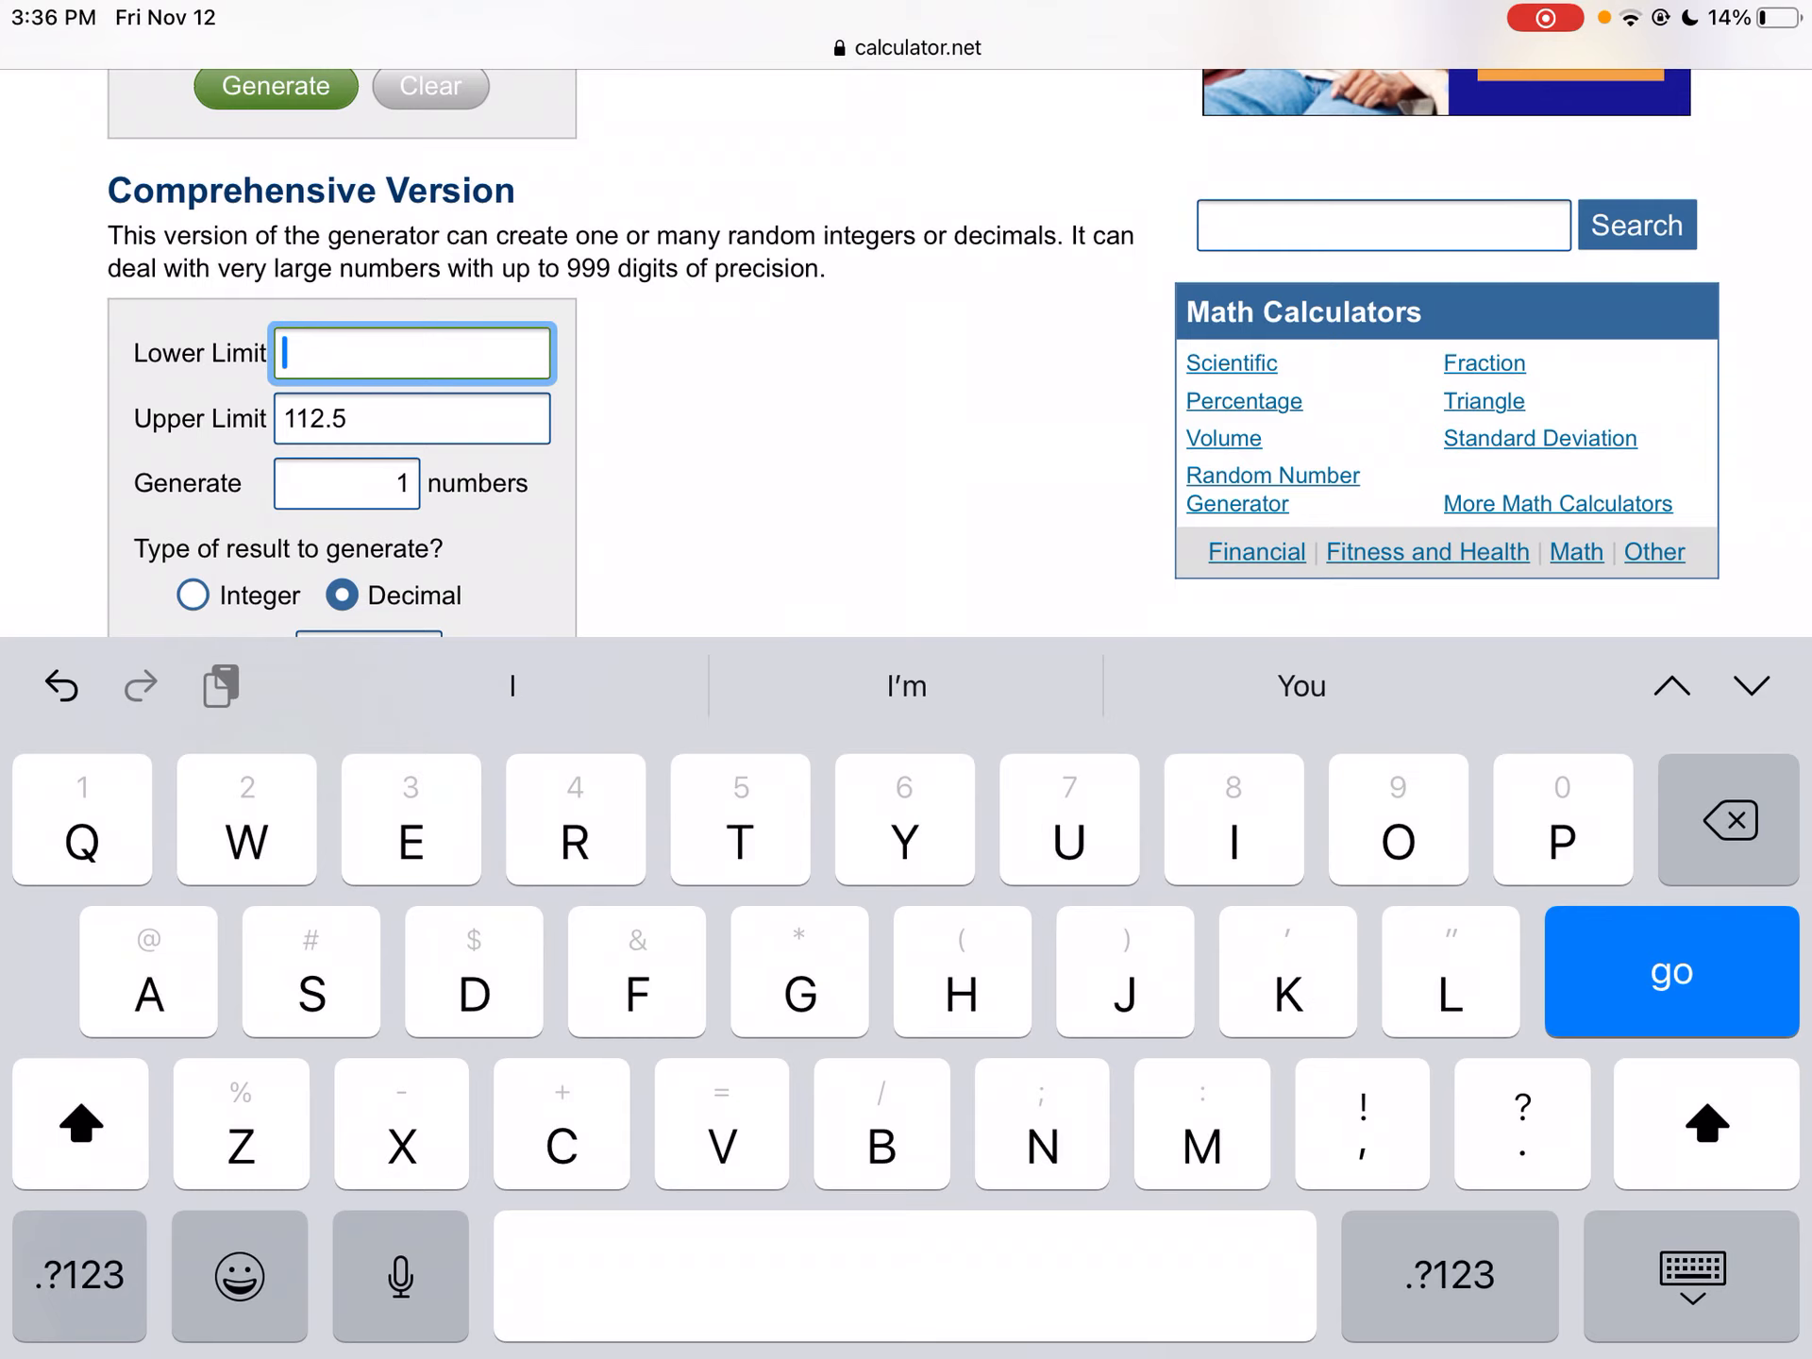
type("Q")
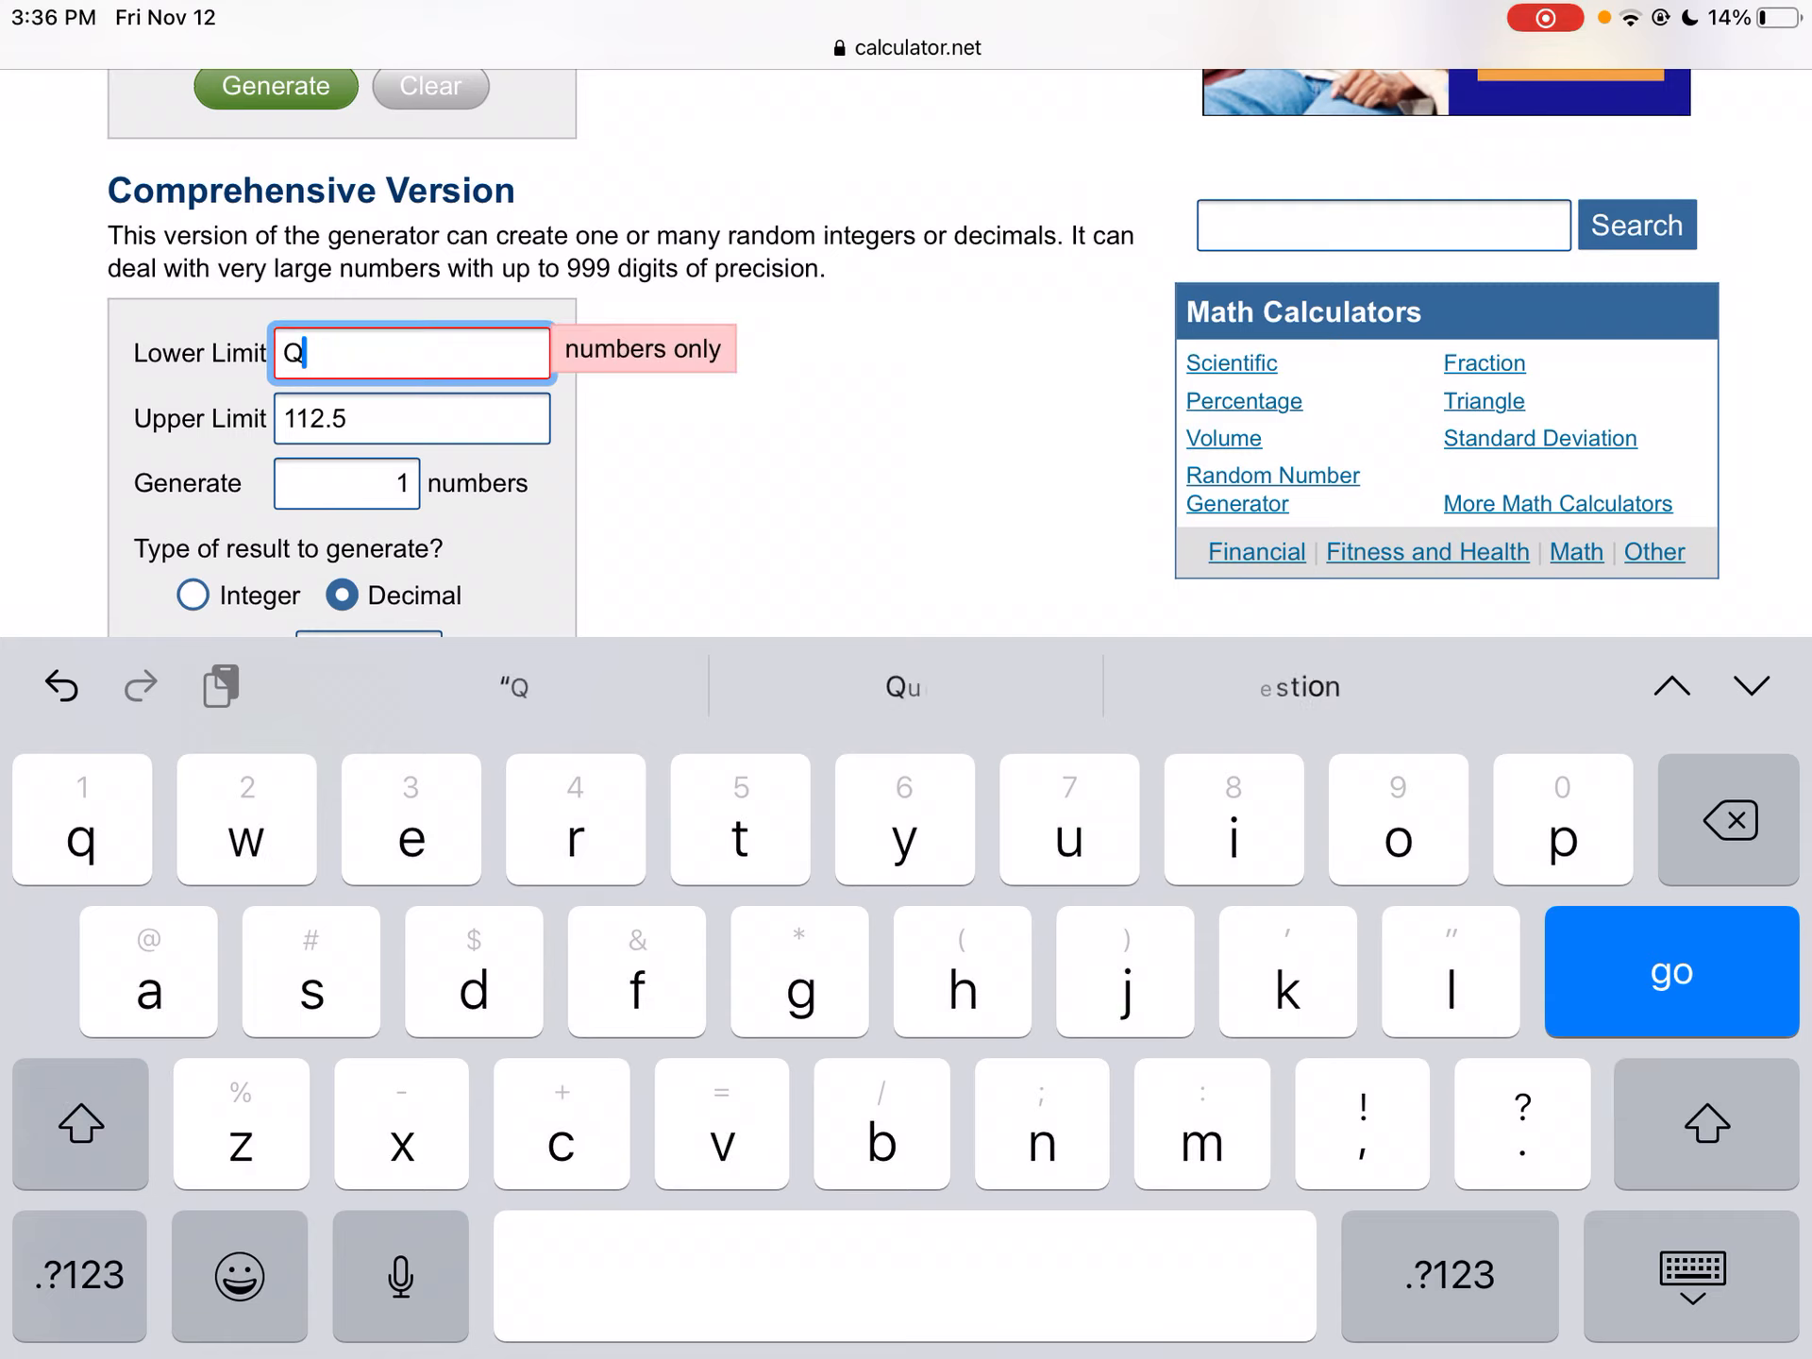
left_click(287, 418)
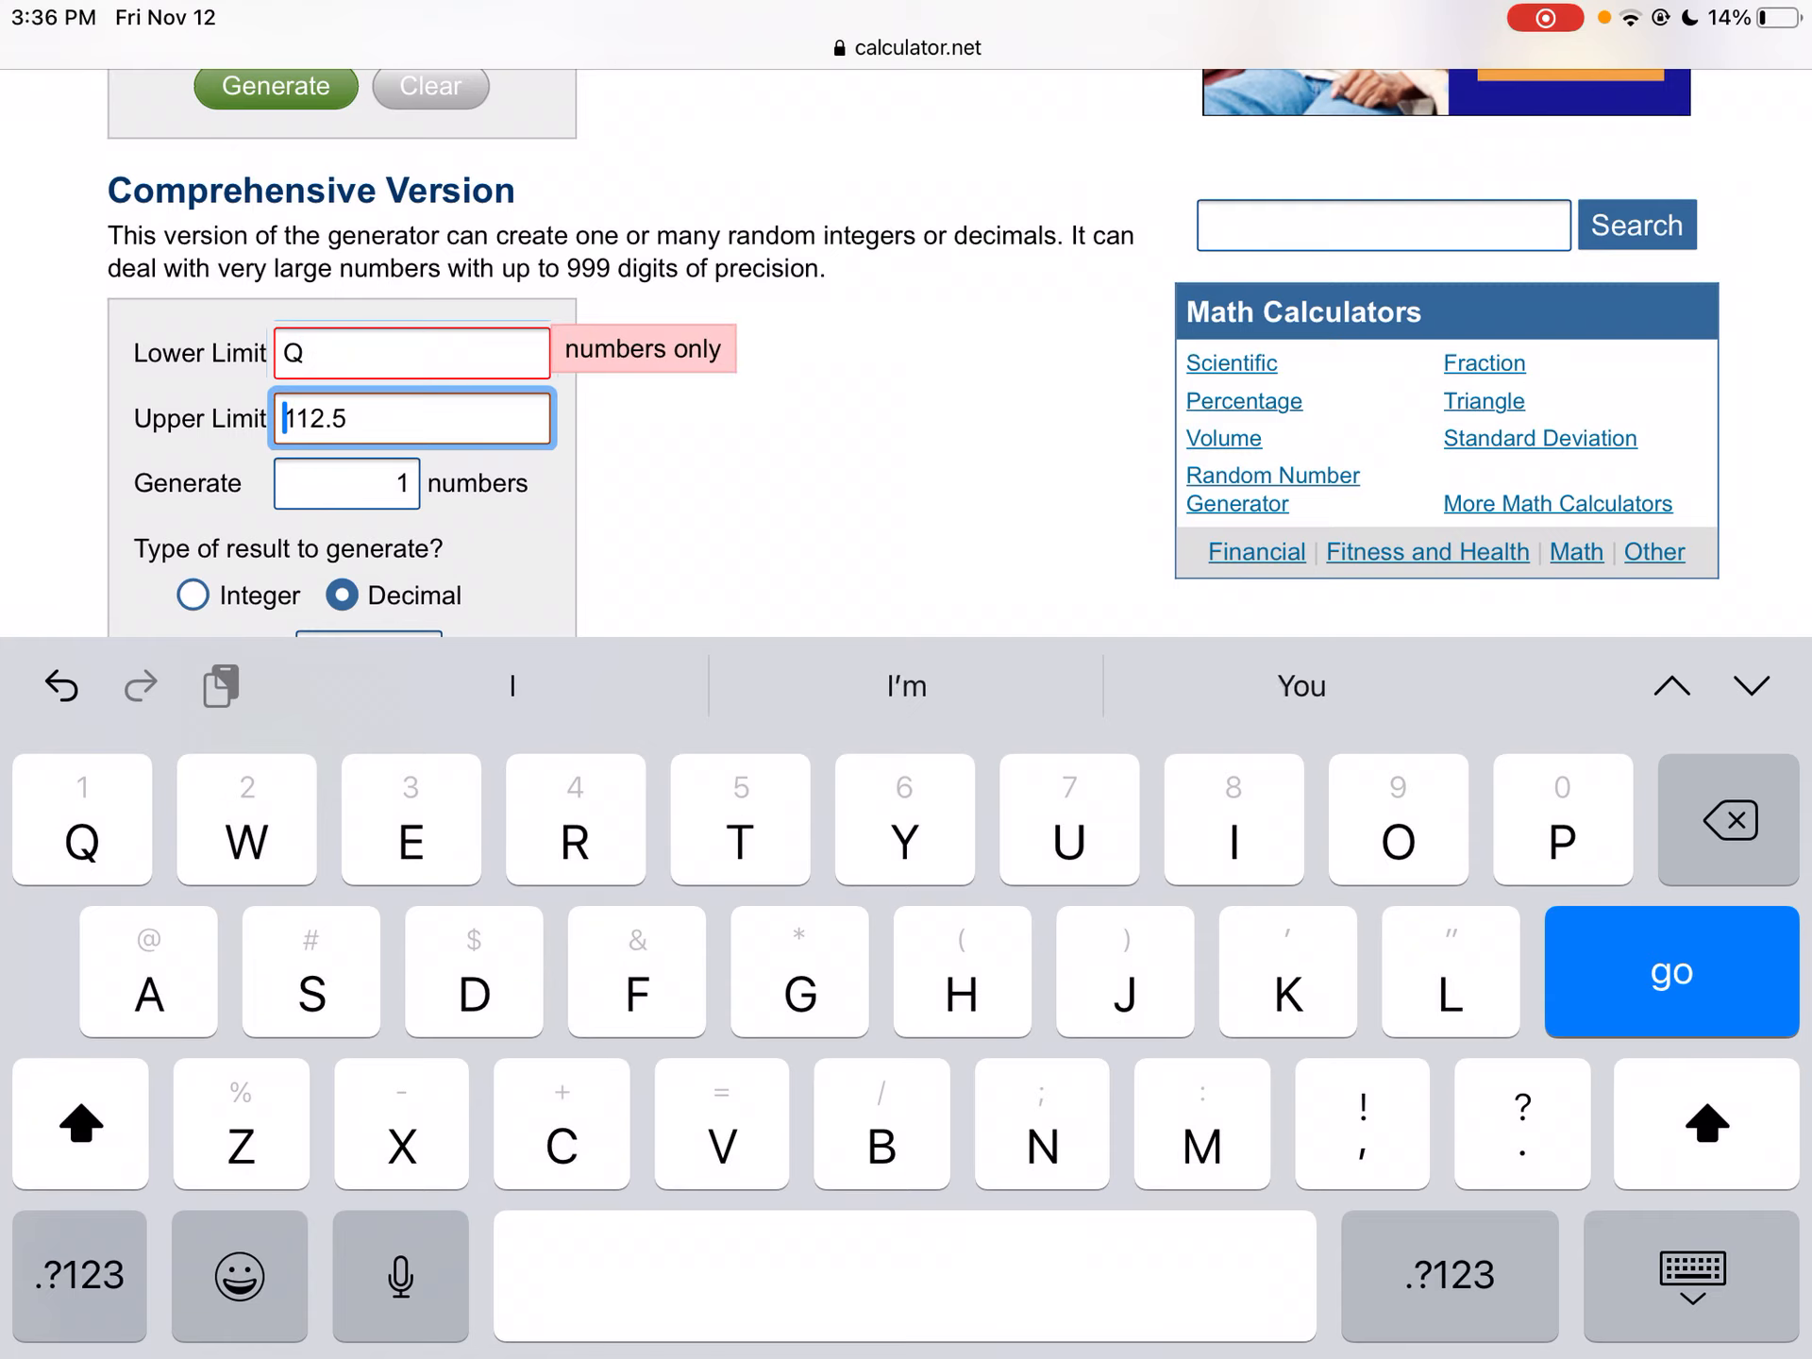
left_click(286, 418)
left_click(348, 337)
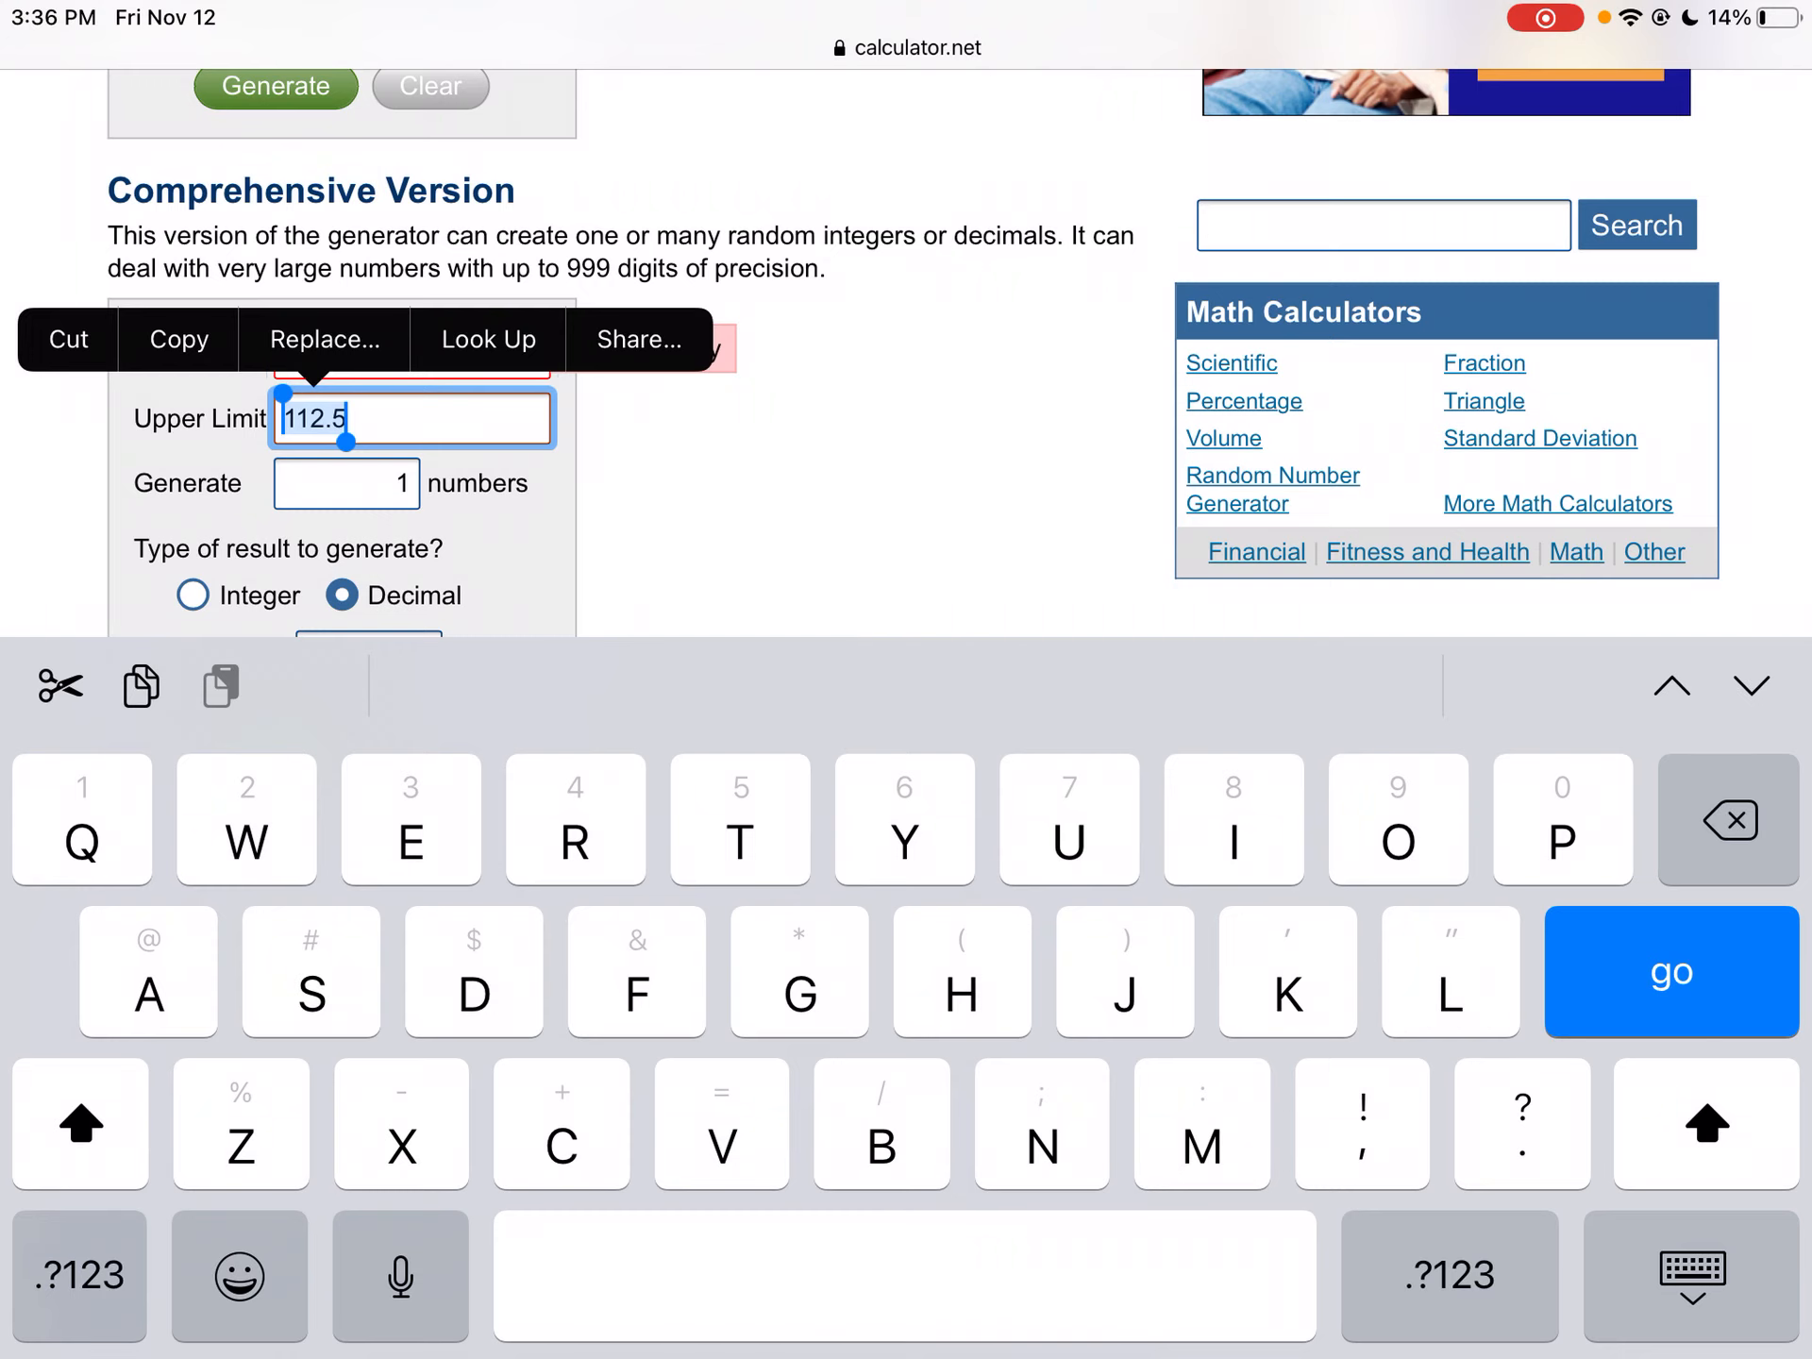
scroll(907, 318, "up", 2)
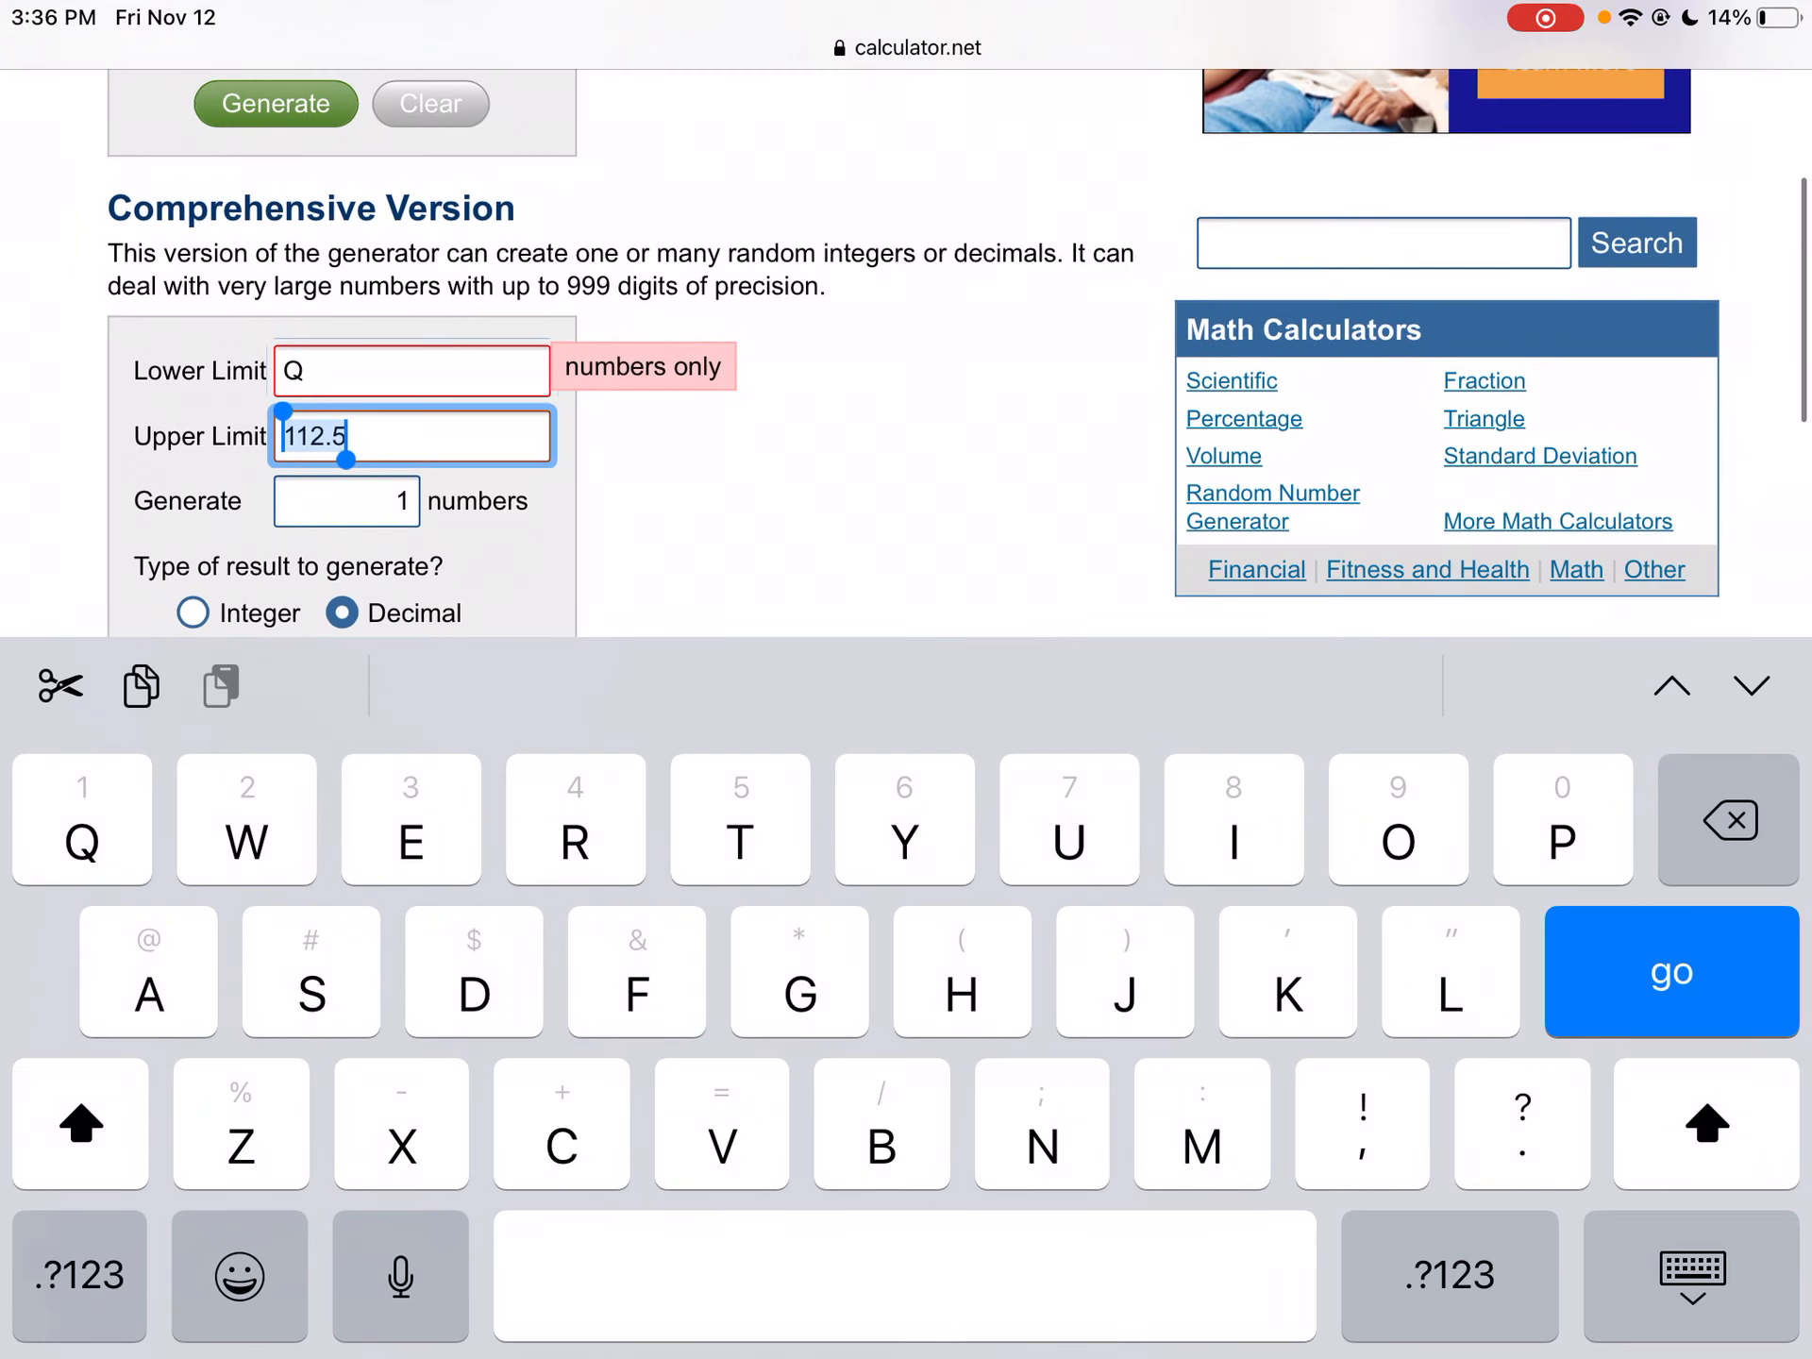
left_click(410, 370)
key("BackSpace")
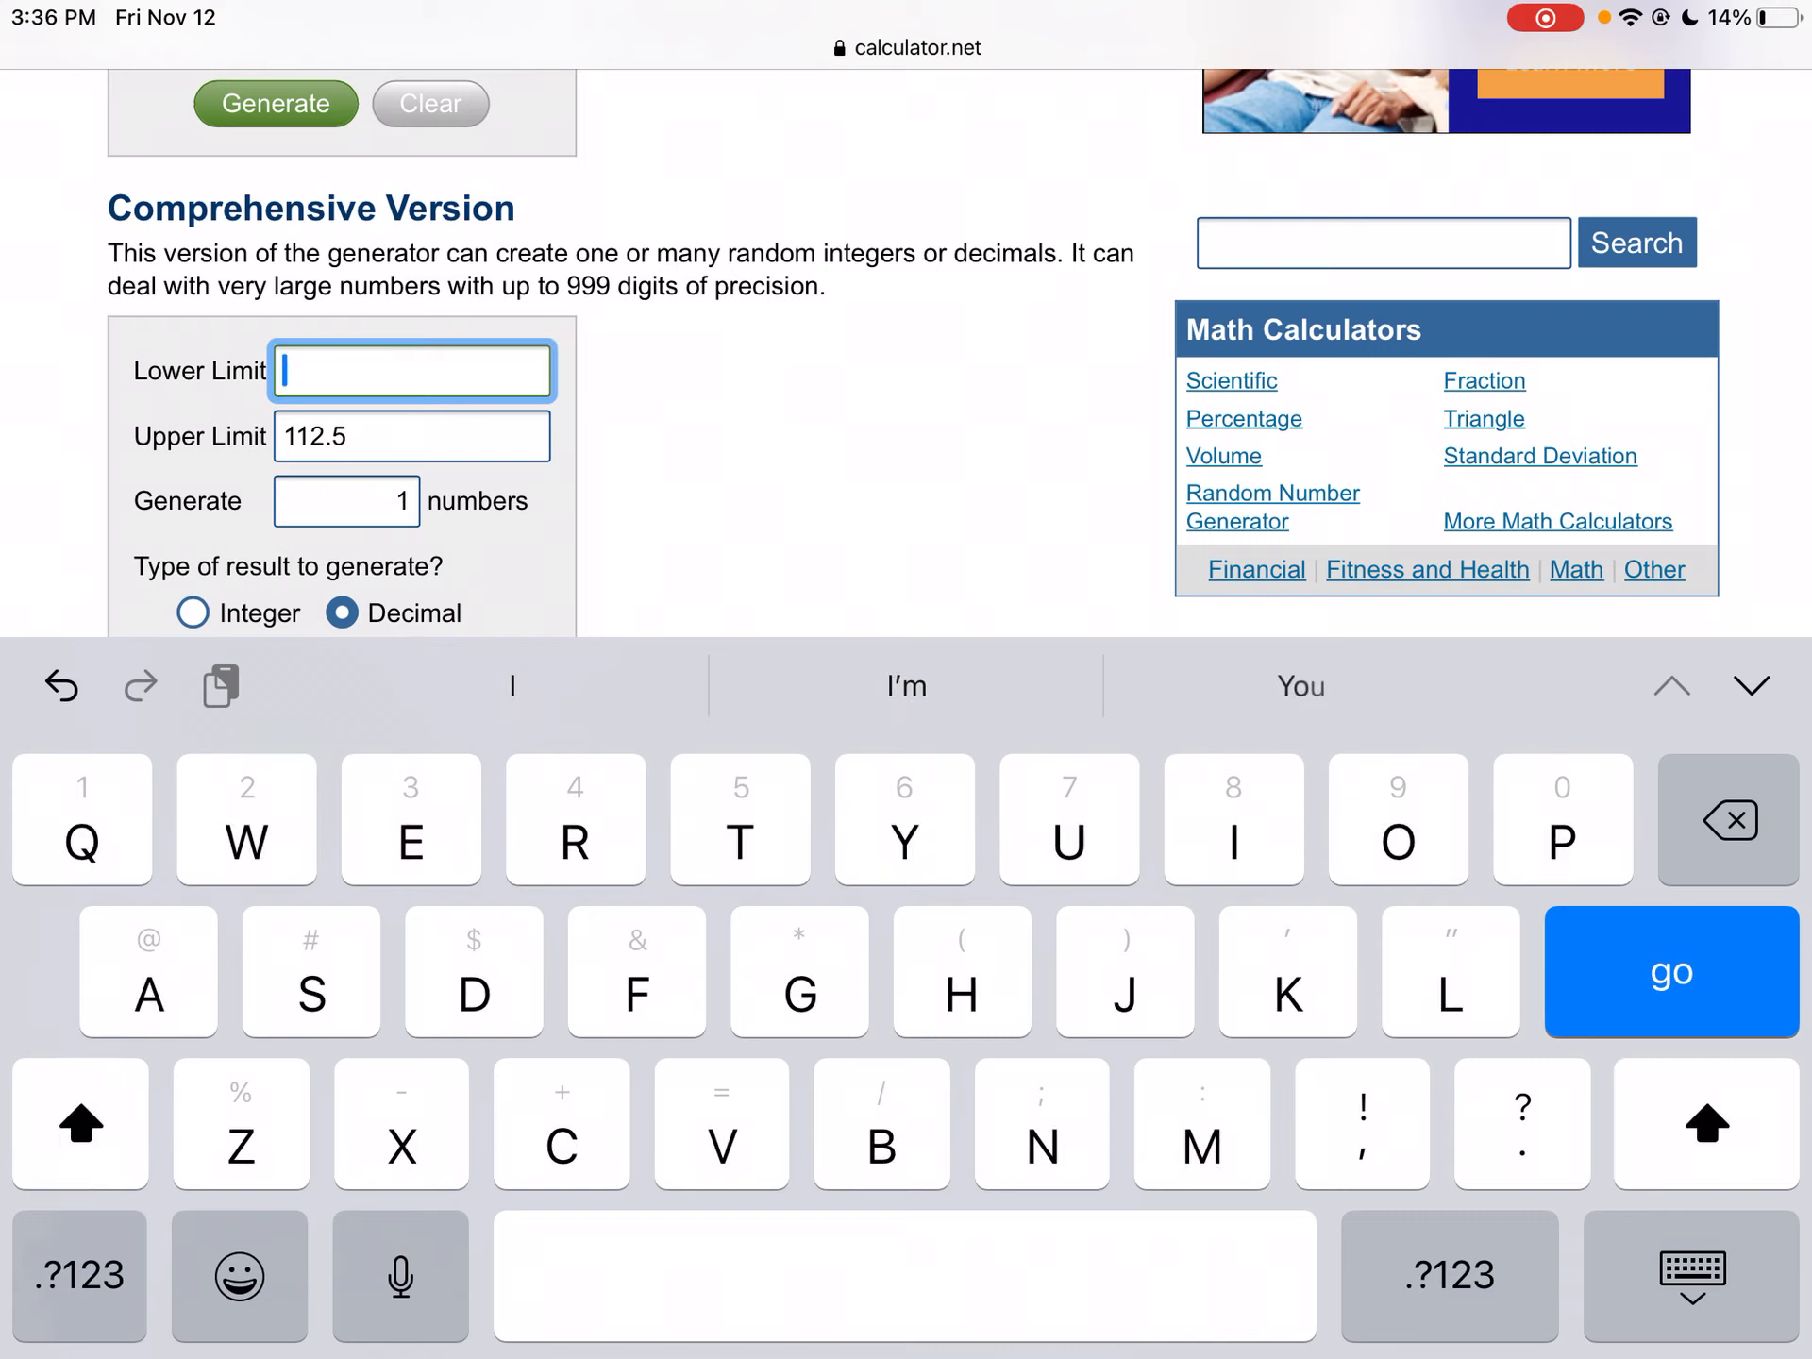
type("Q")
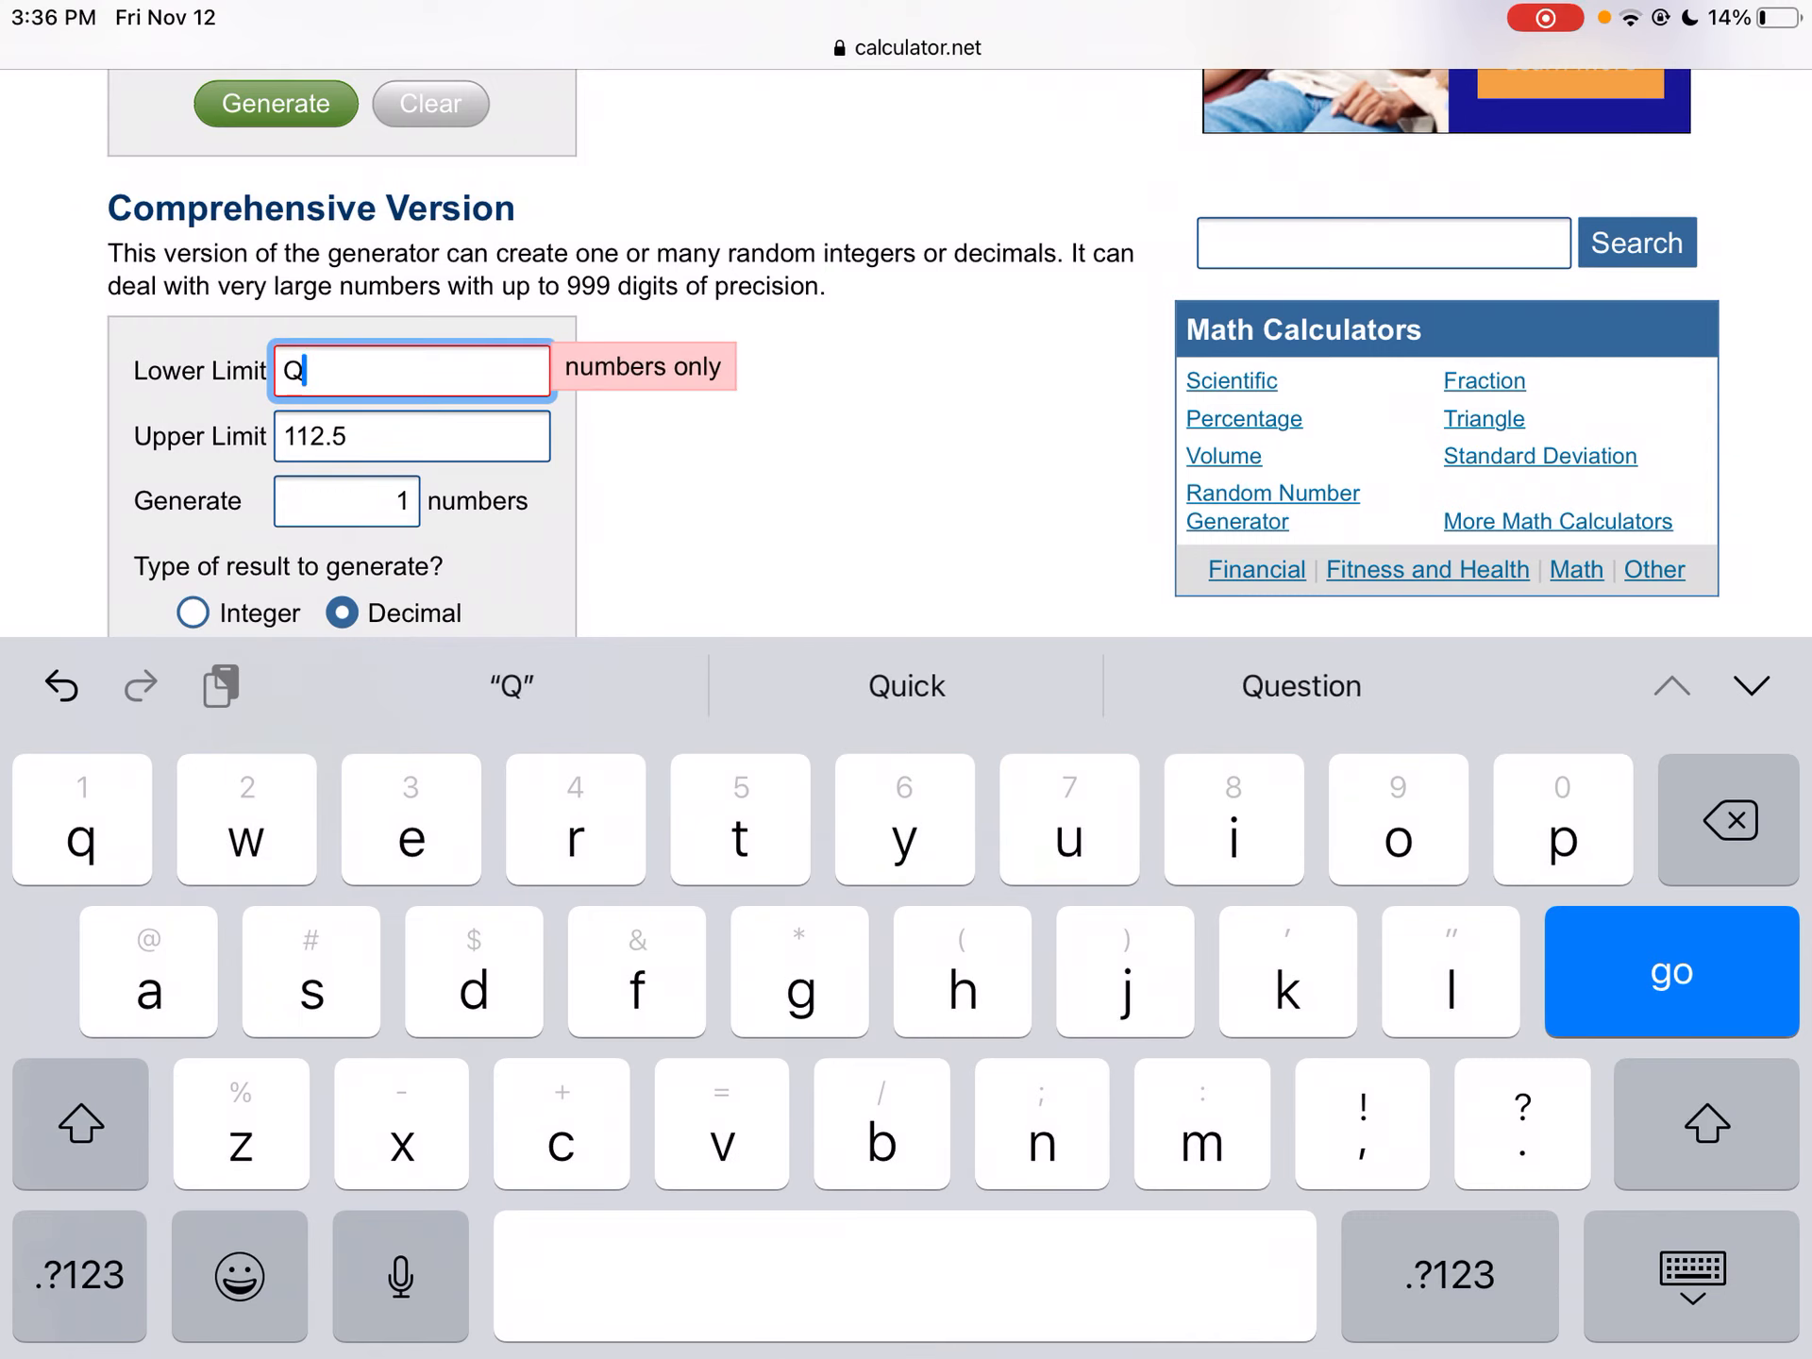
key("Tab")
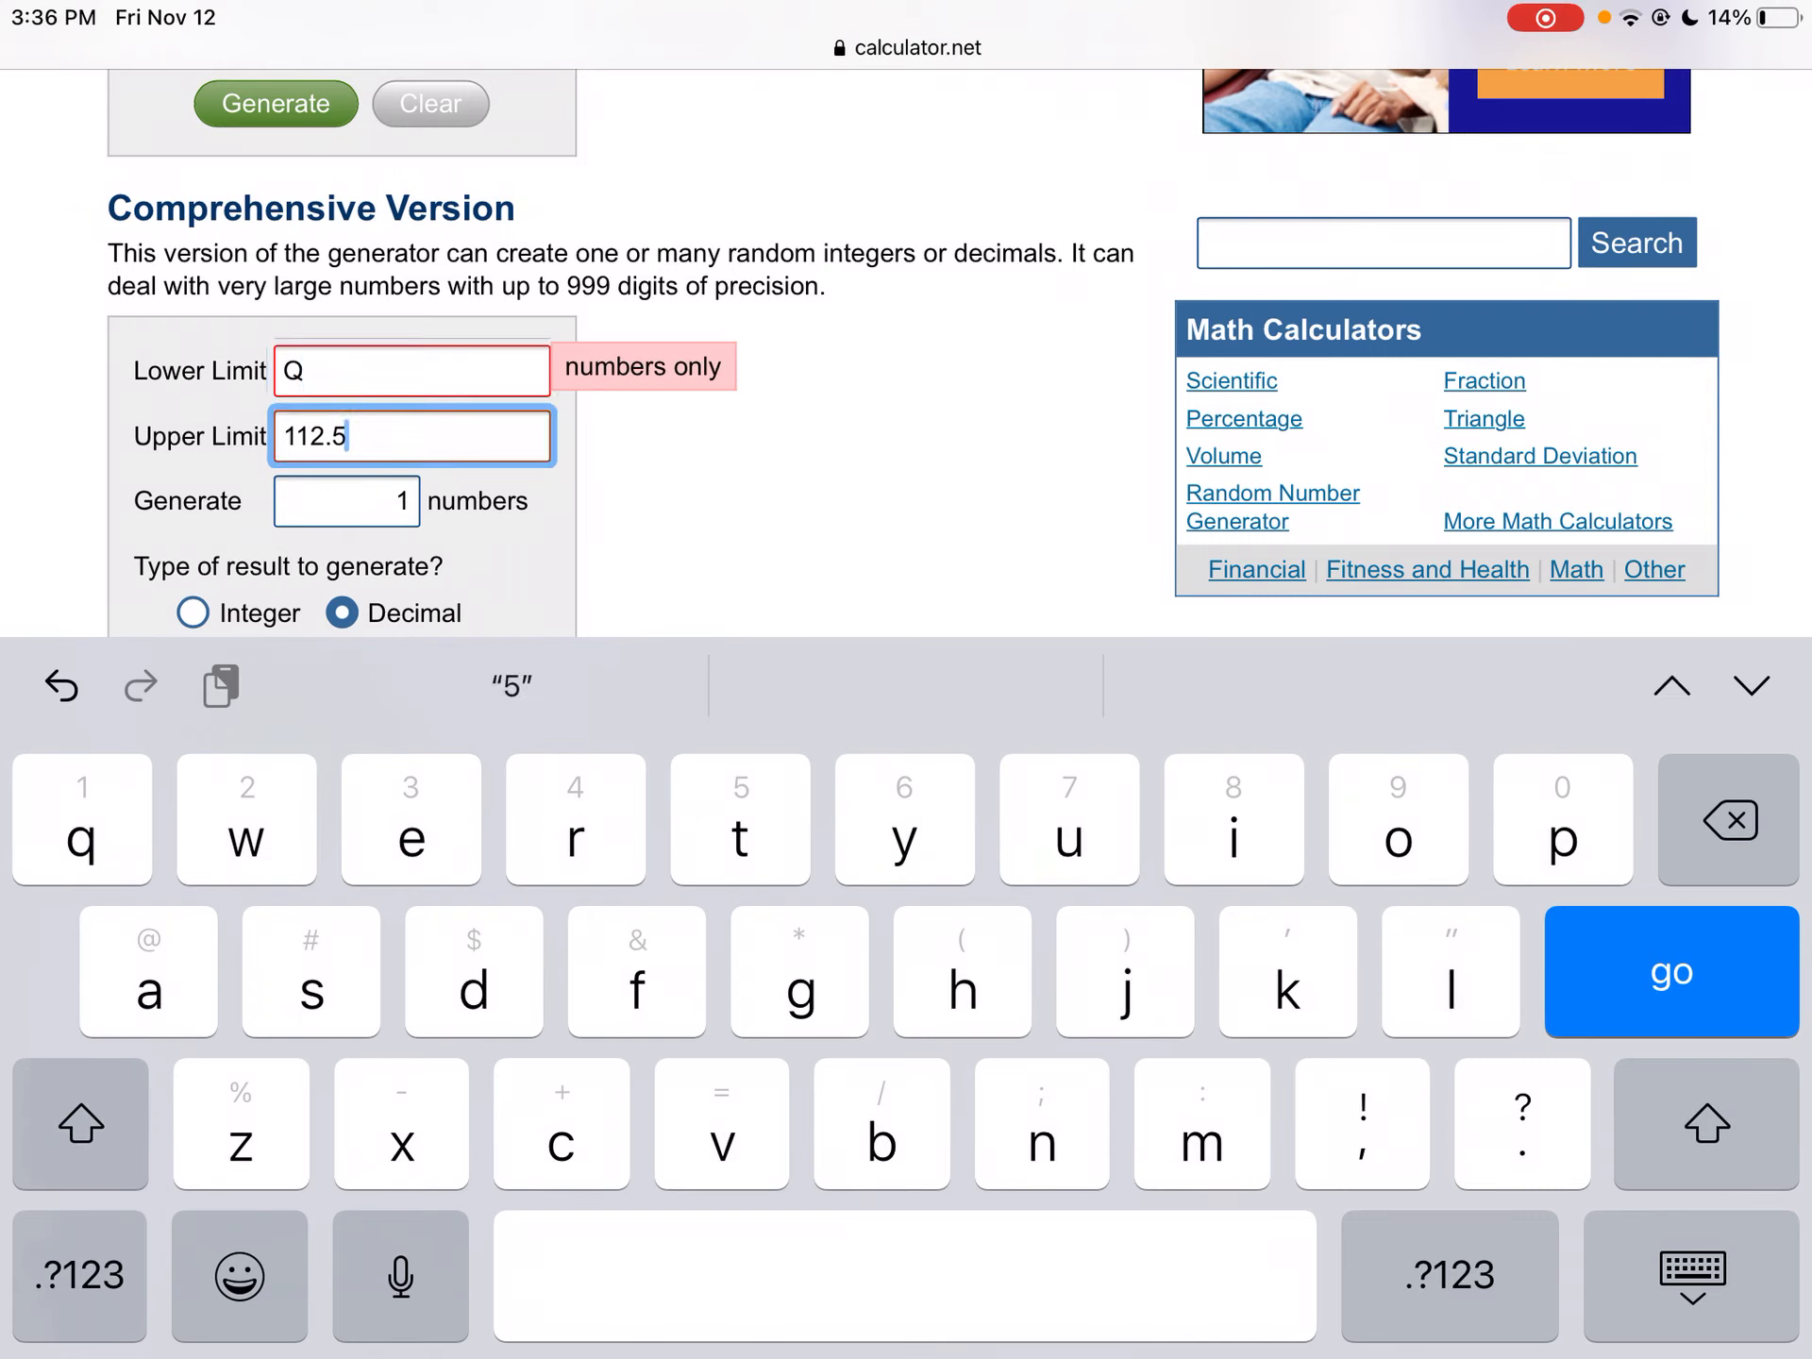
key("BackSpace")
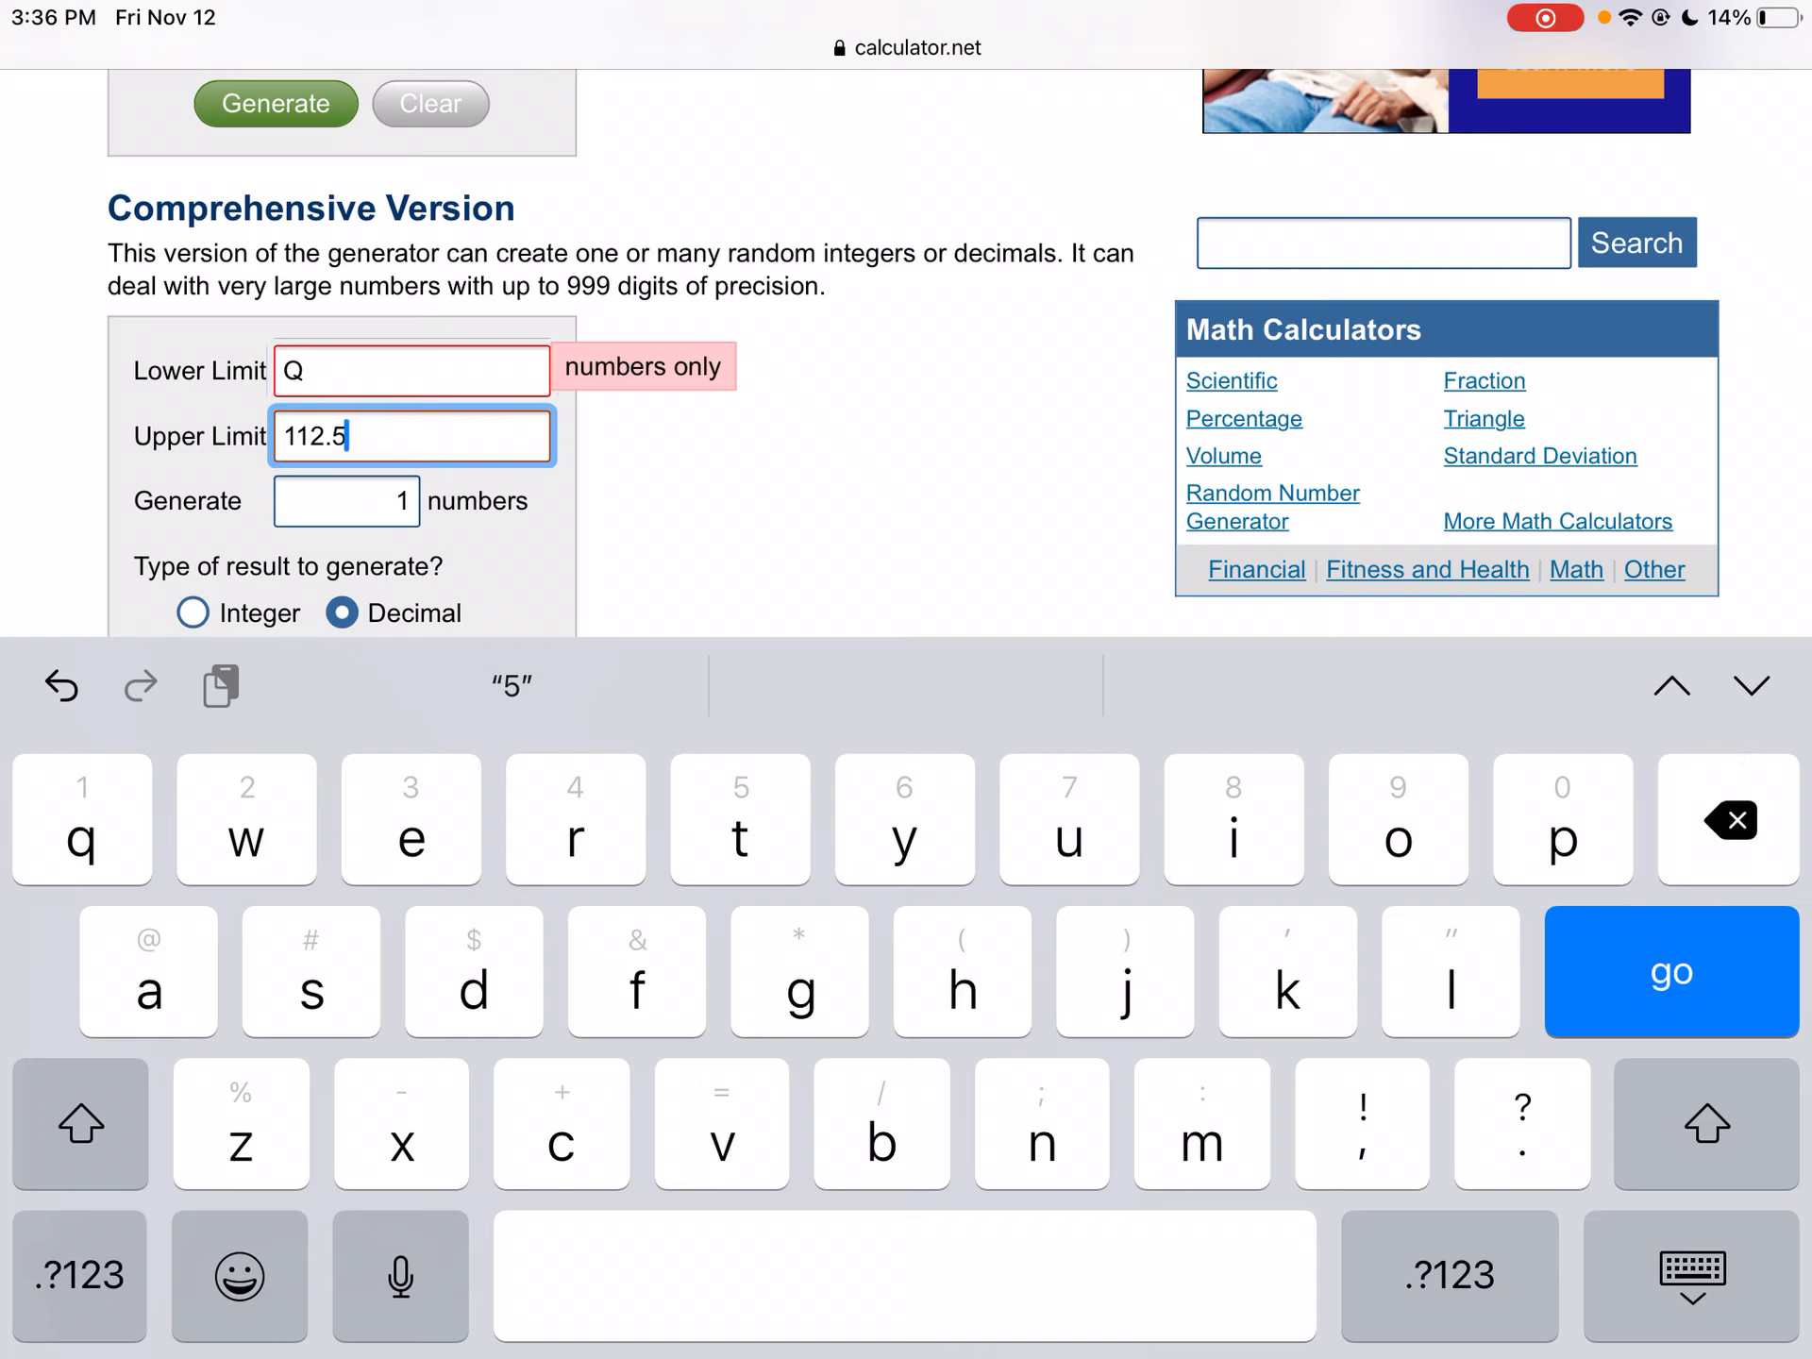
key("BackSpace")
key("BackSpace")
key("BackSpace")
key("BackSpace")
key("BackSpace")
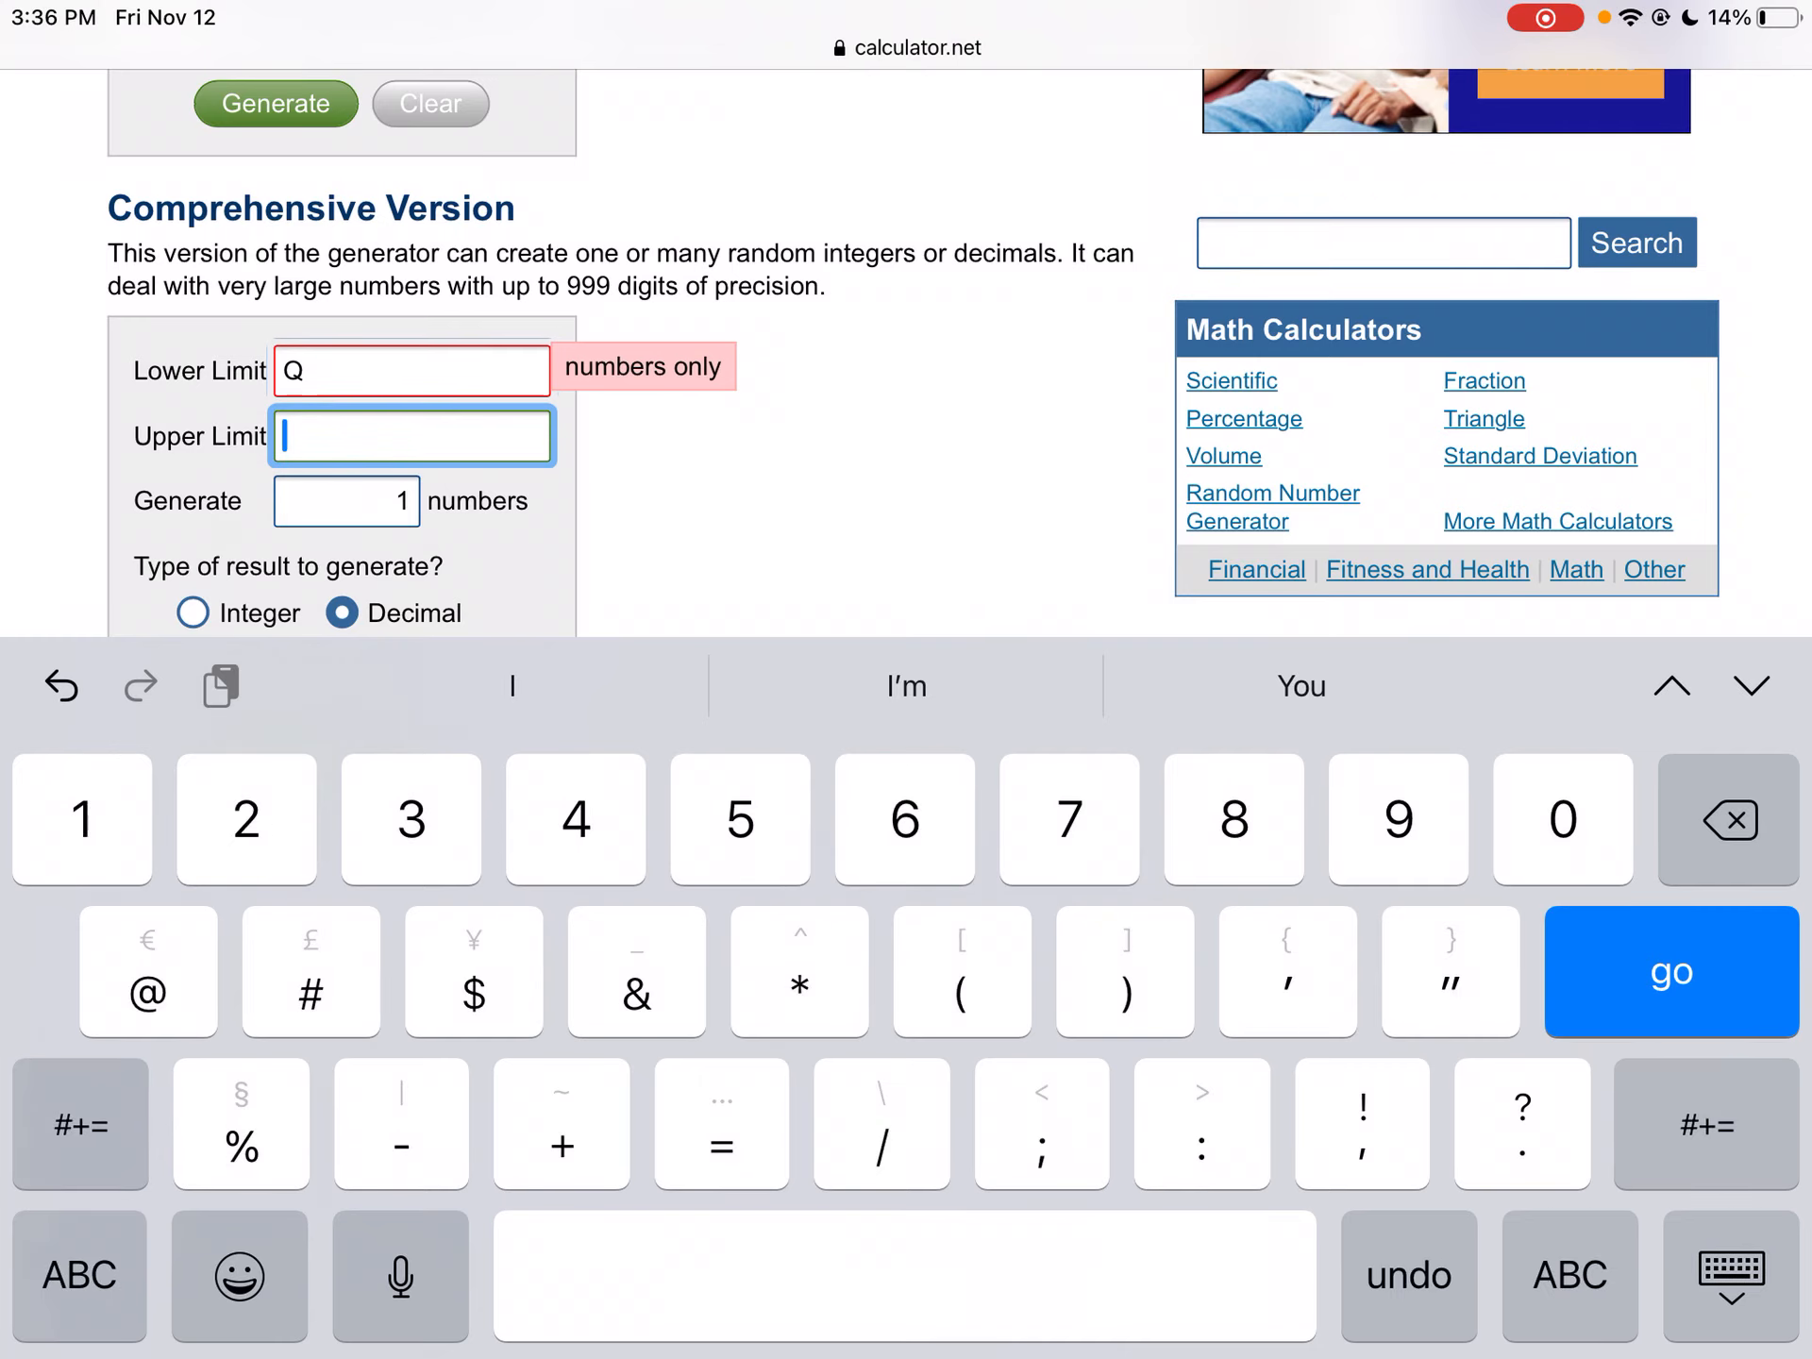
type("1")
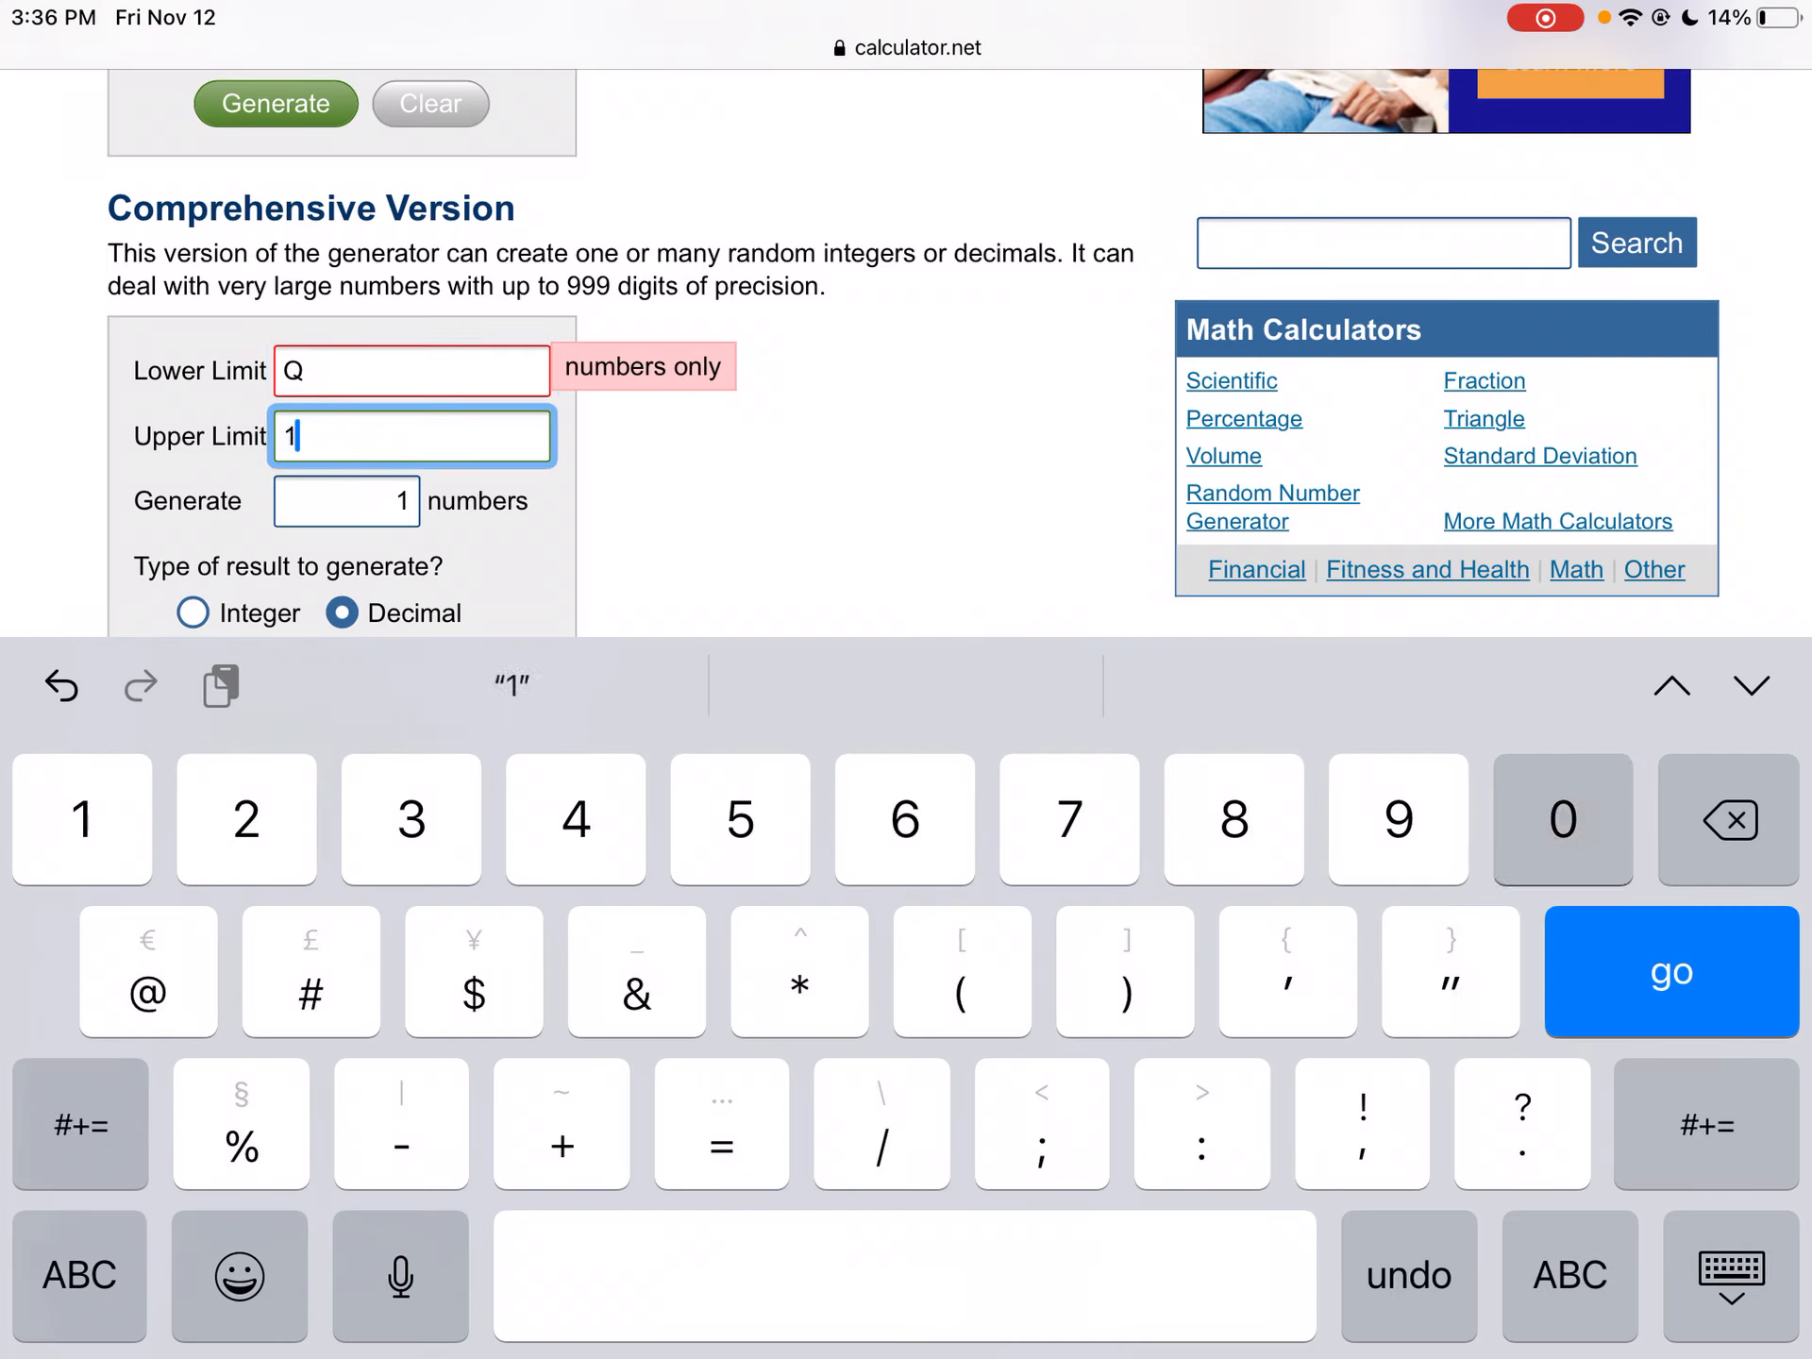
type("0")
- Clear the stray character from the lower limit and set the count to 50 numbers
left_click(411, 370)
key("BackSpace")
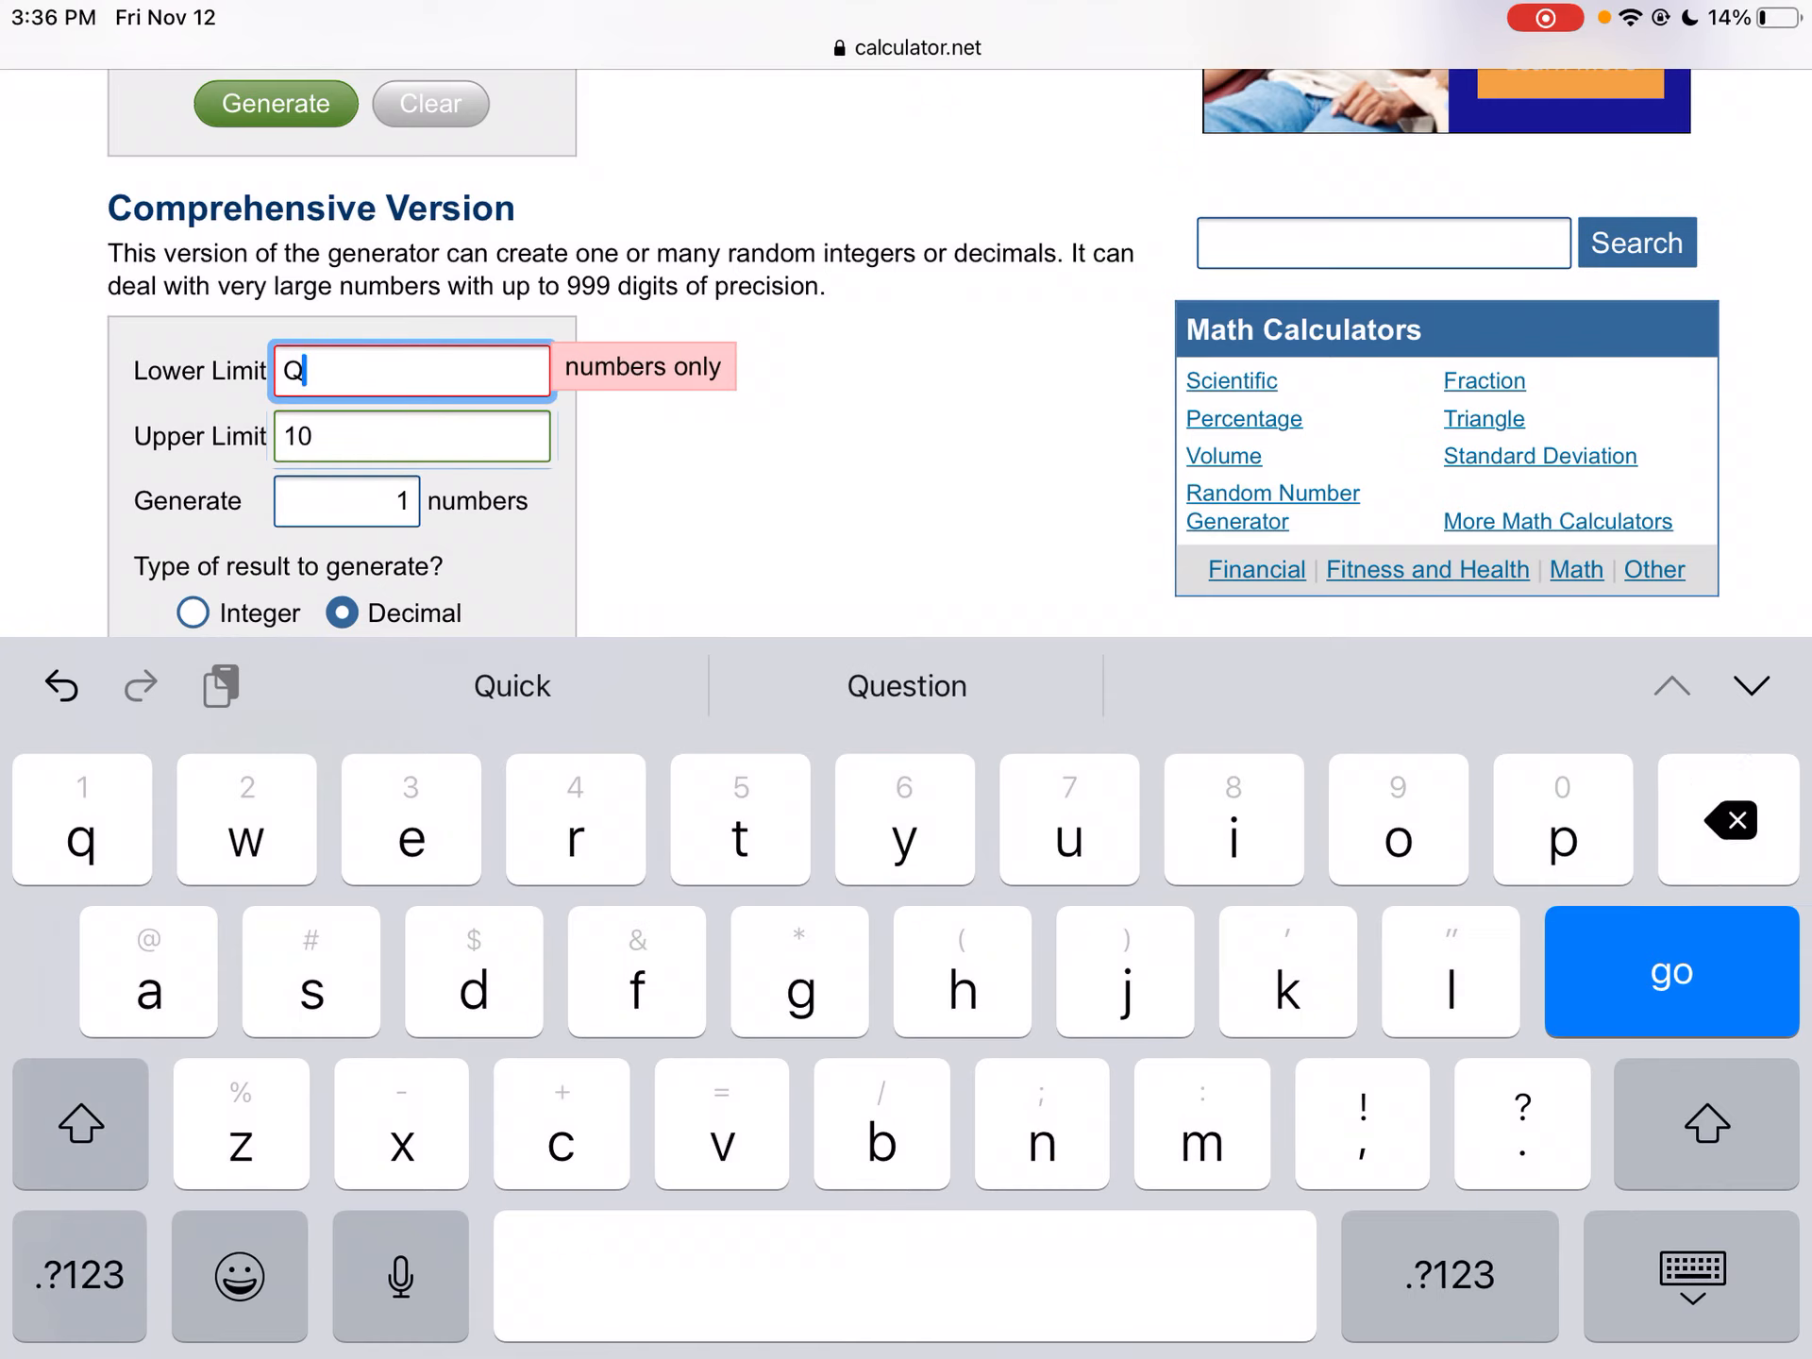
left_click(80, 1275)
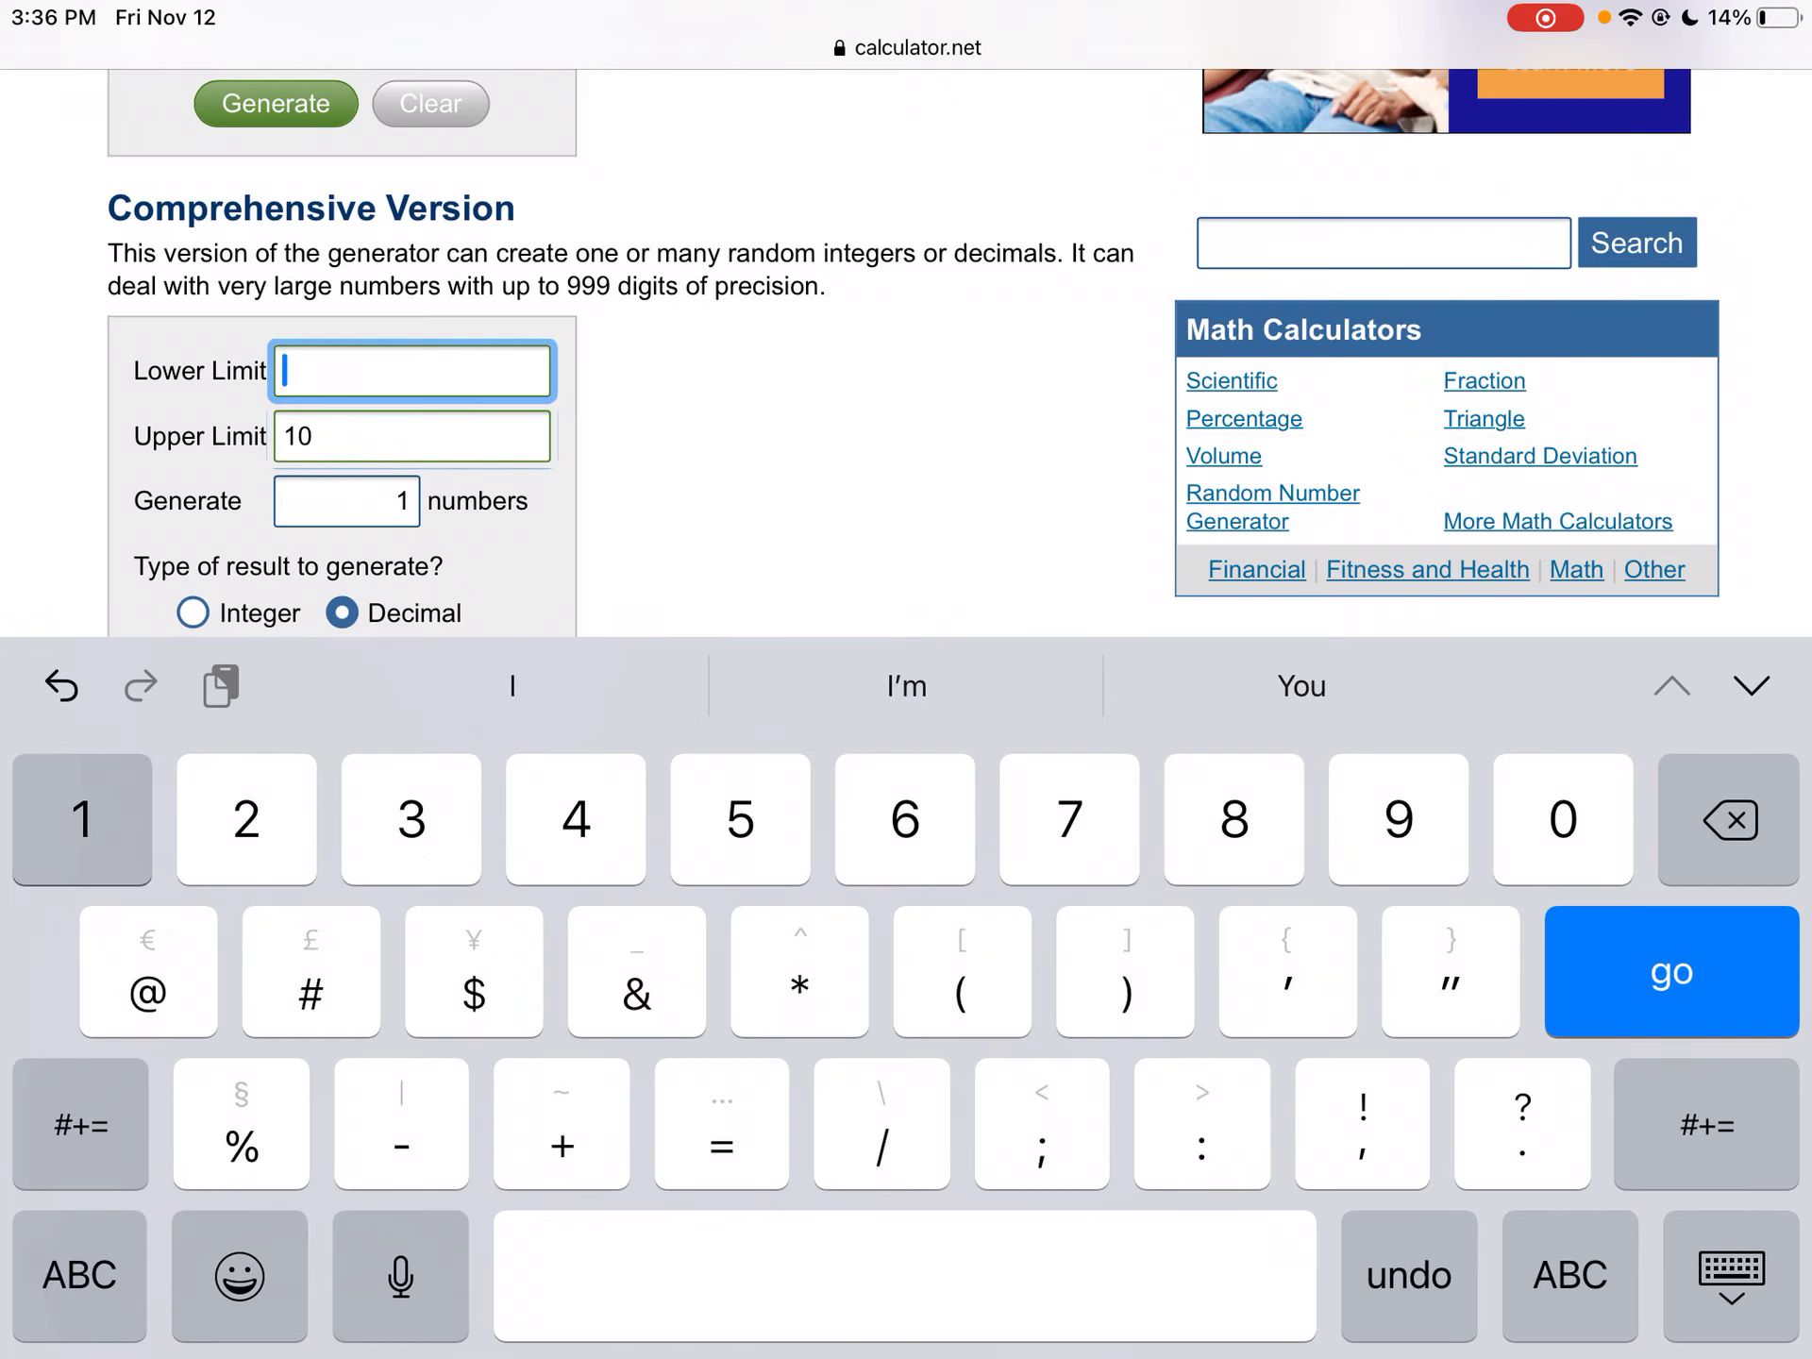
type("1")
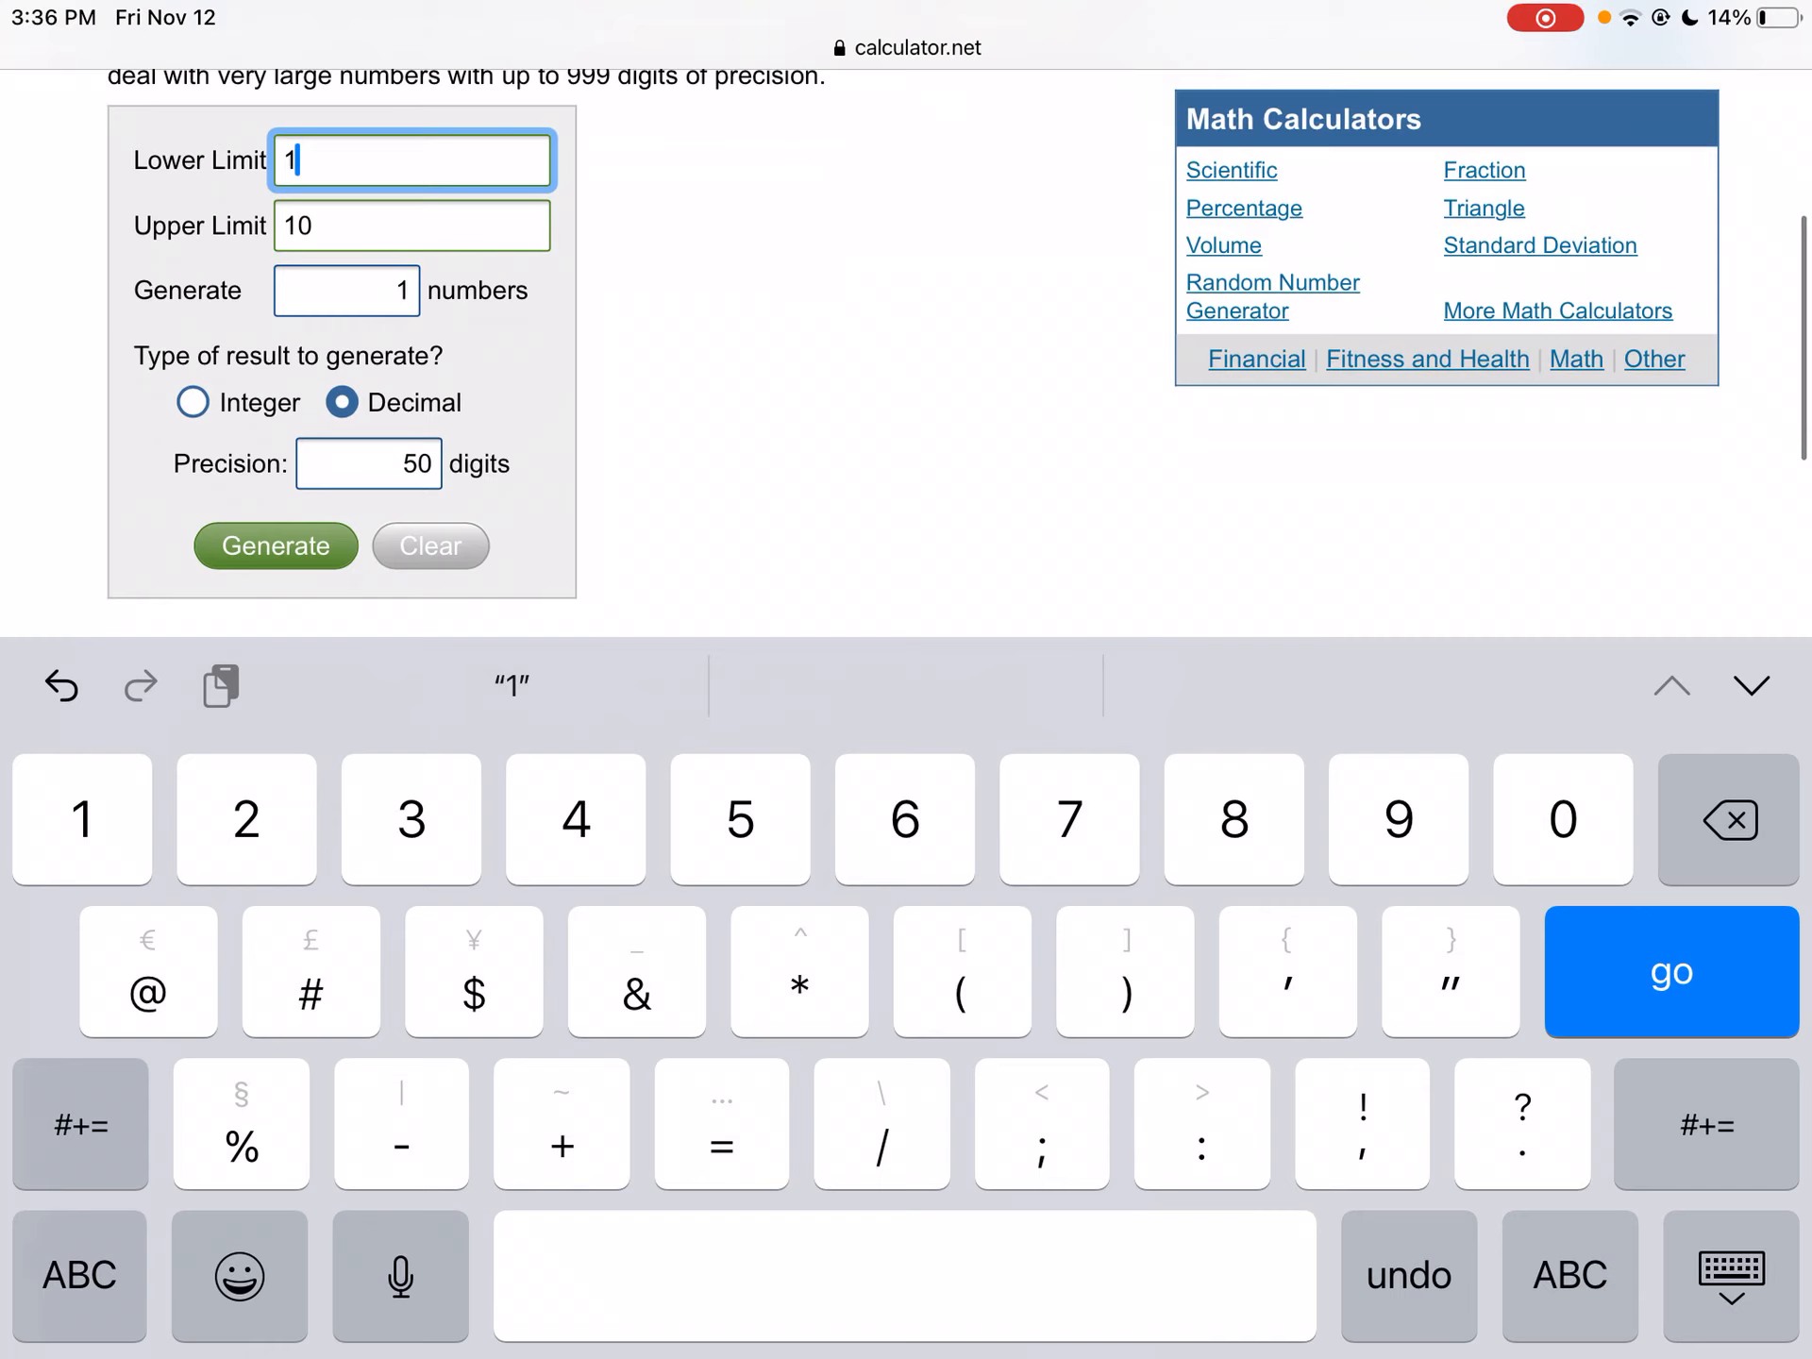
left_click(347, 291)
key("BackSpace")
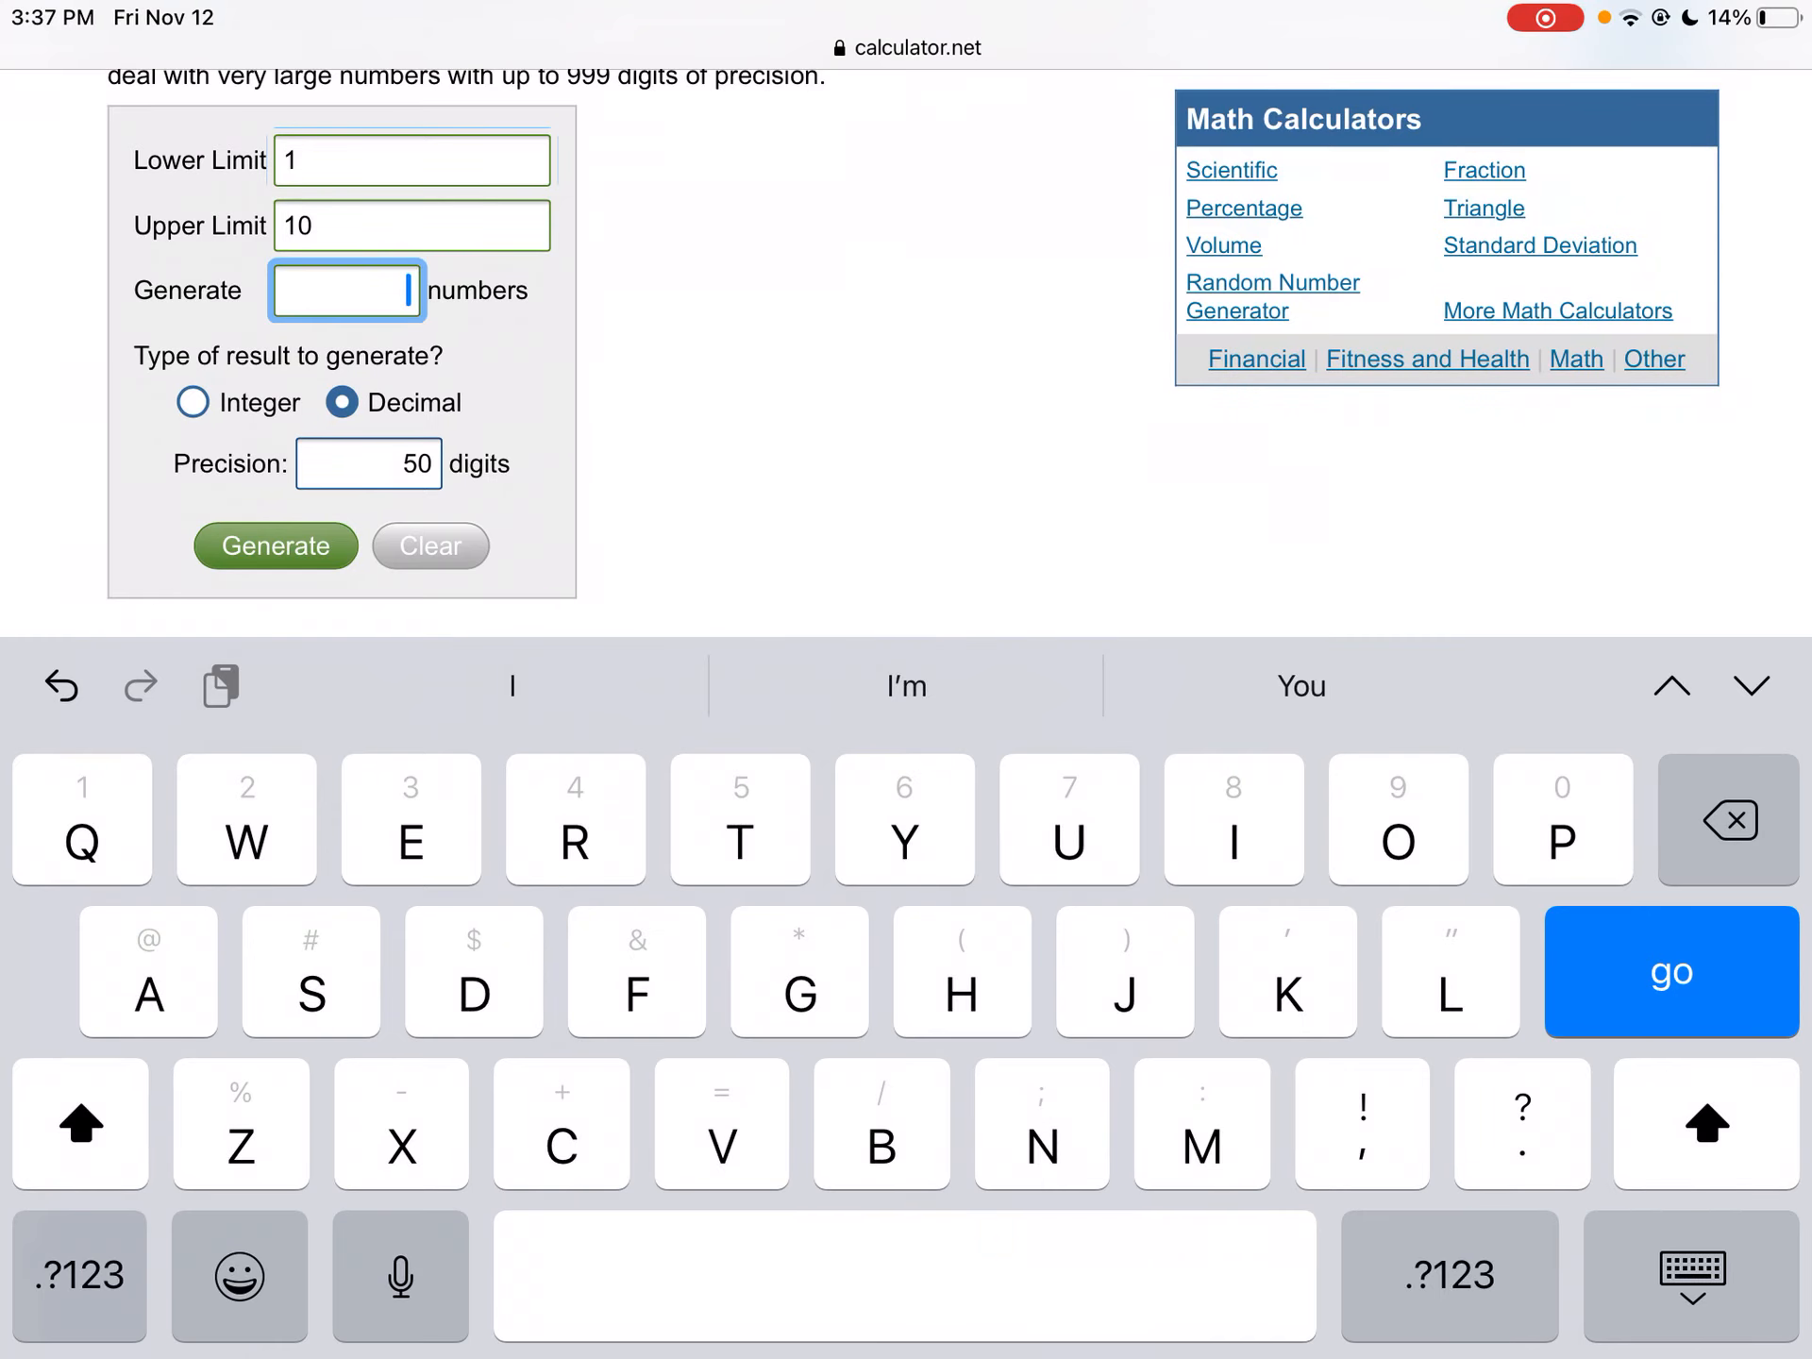
type("5")
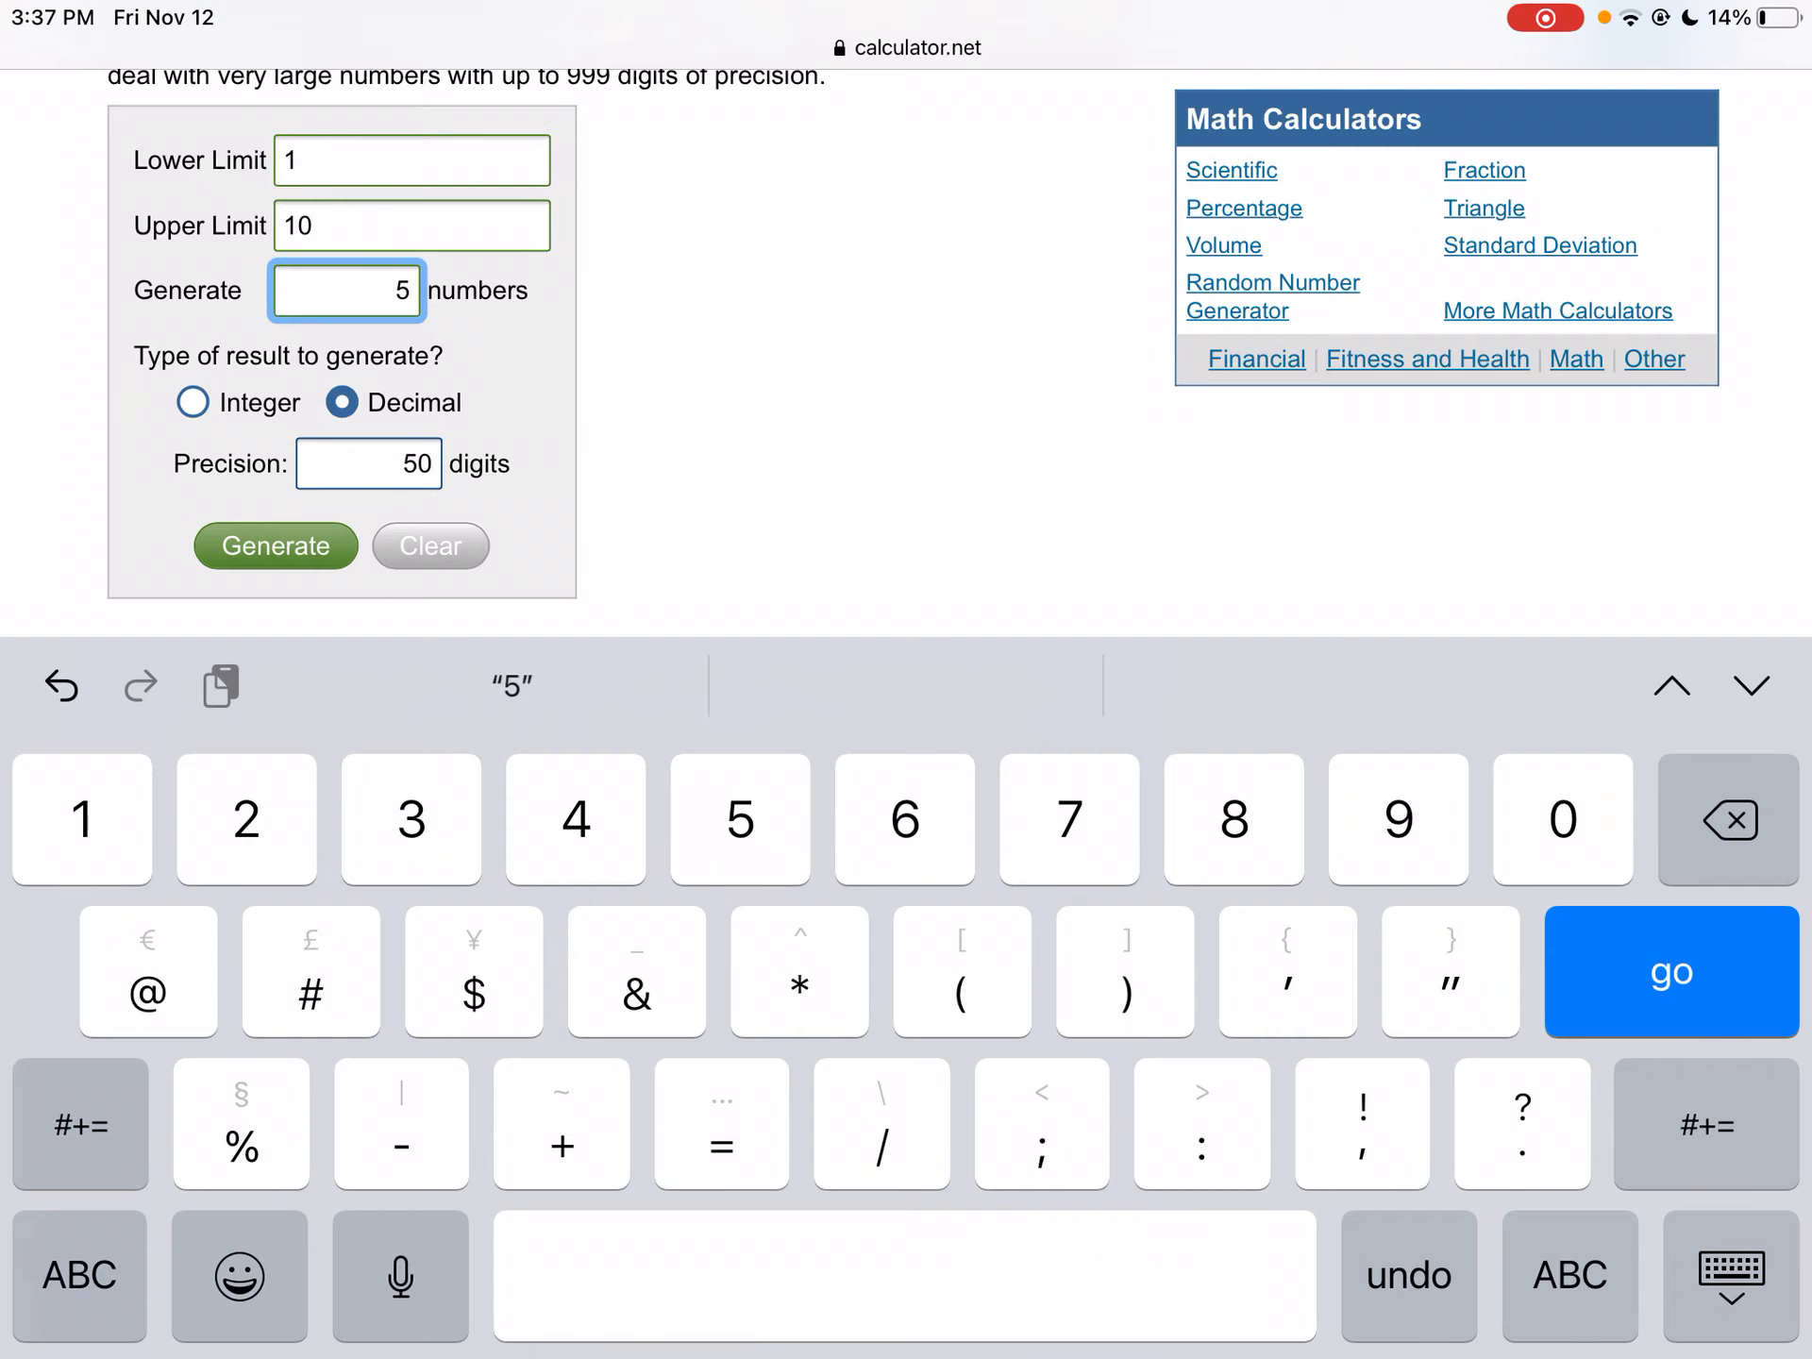
type("0")
- Generate 50 integers from 1 to 10 sorted in ascending order
left_click(192, 403)
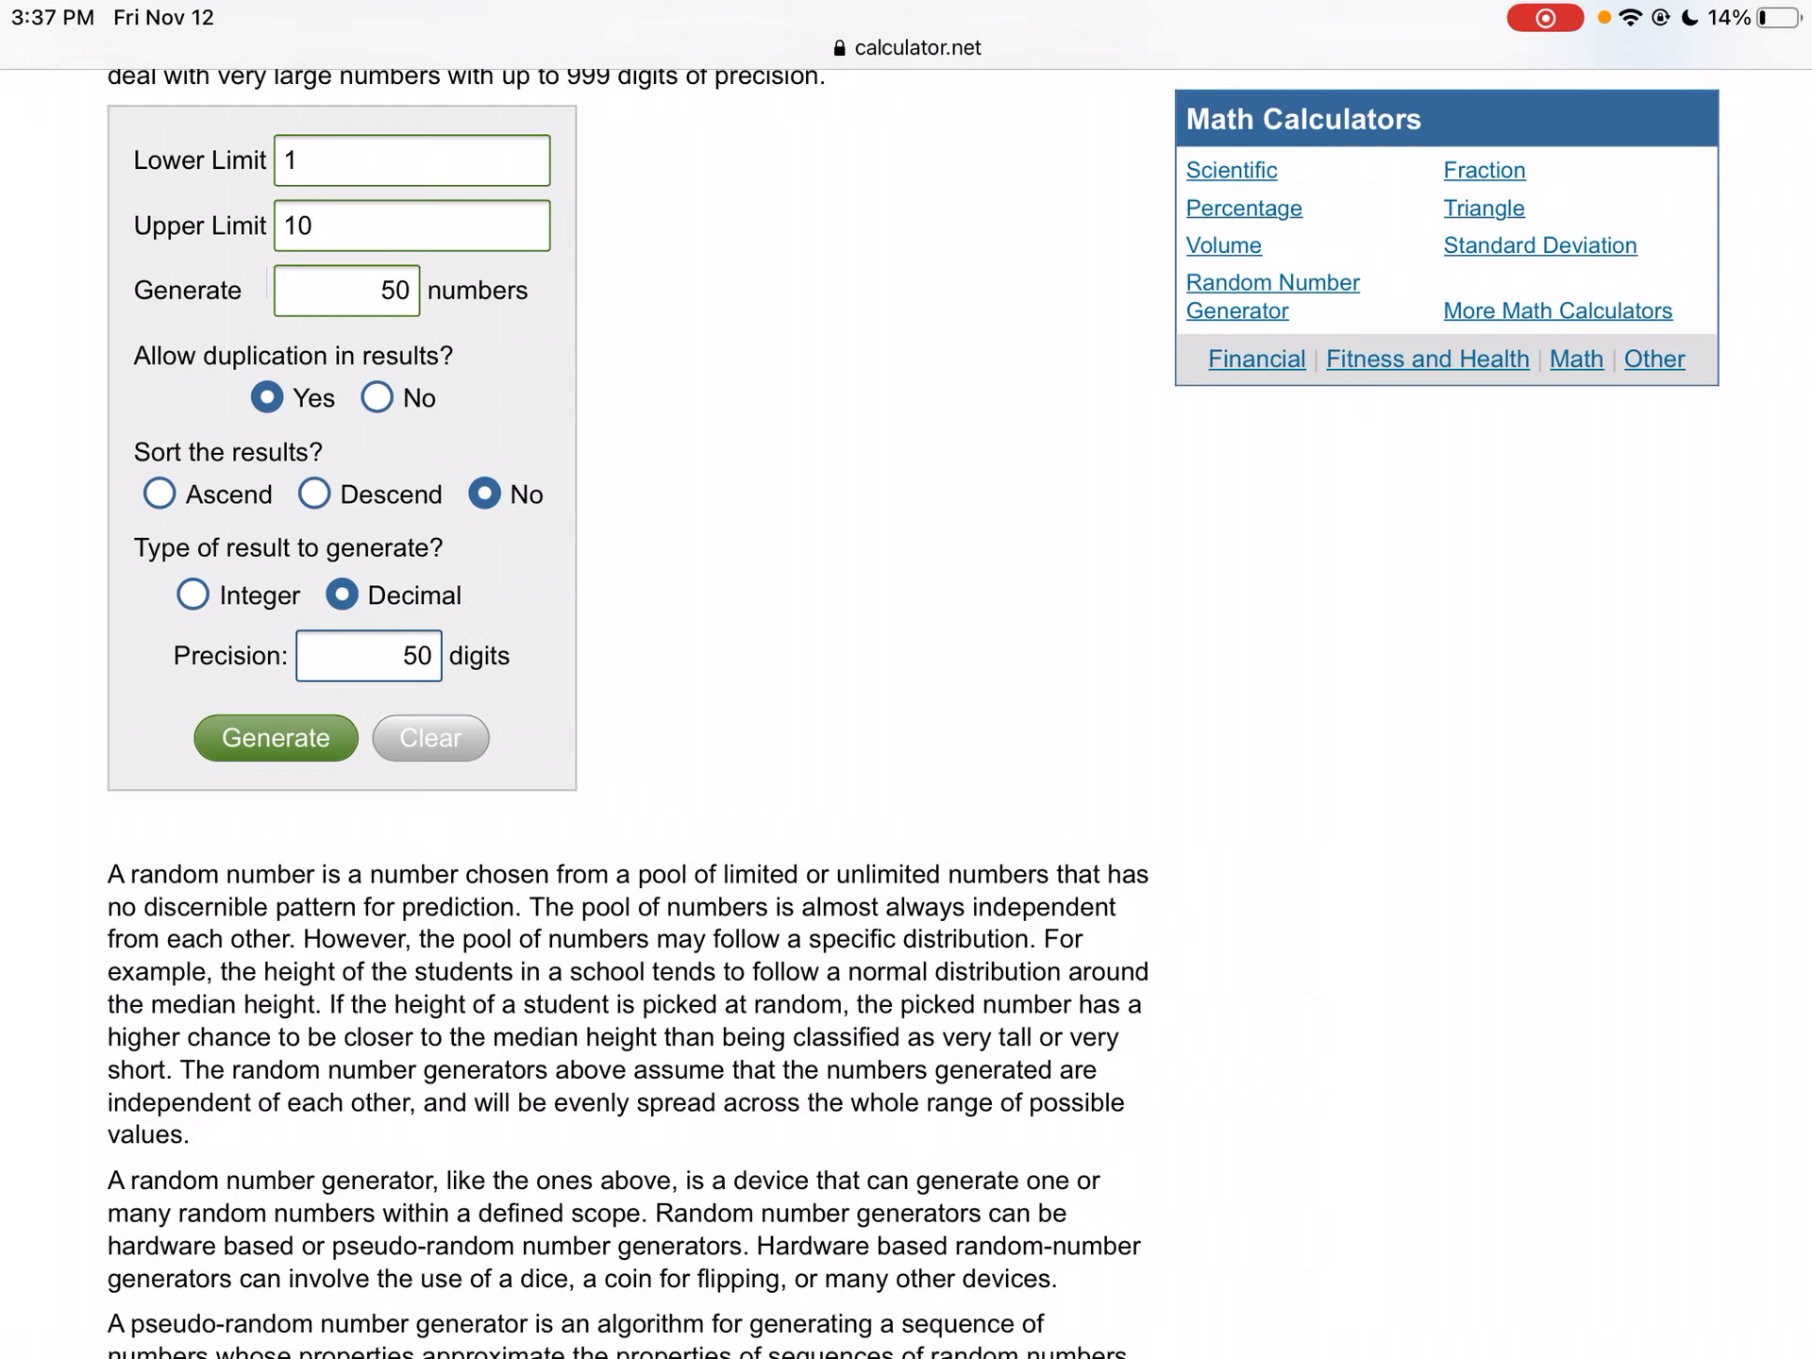
left_click(160, 493)
left_click(193, 595)
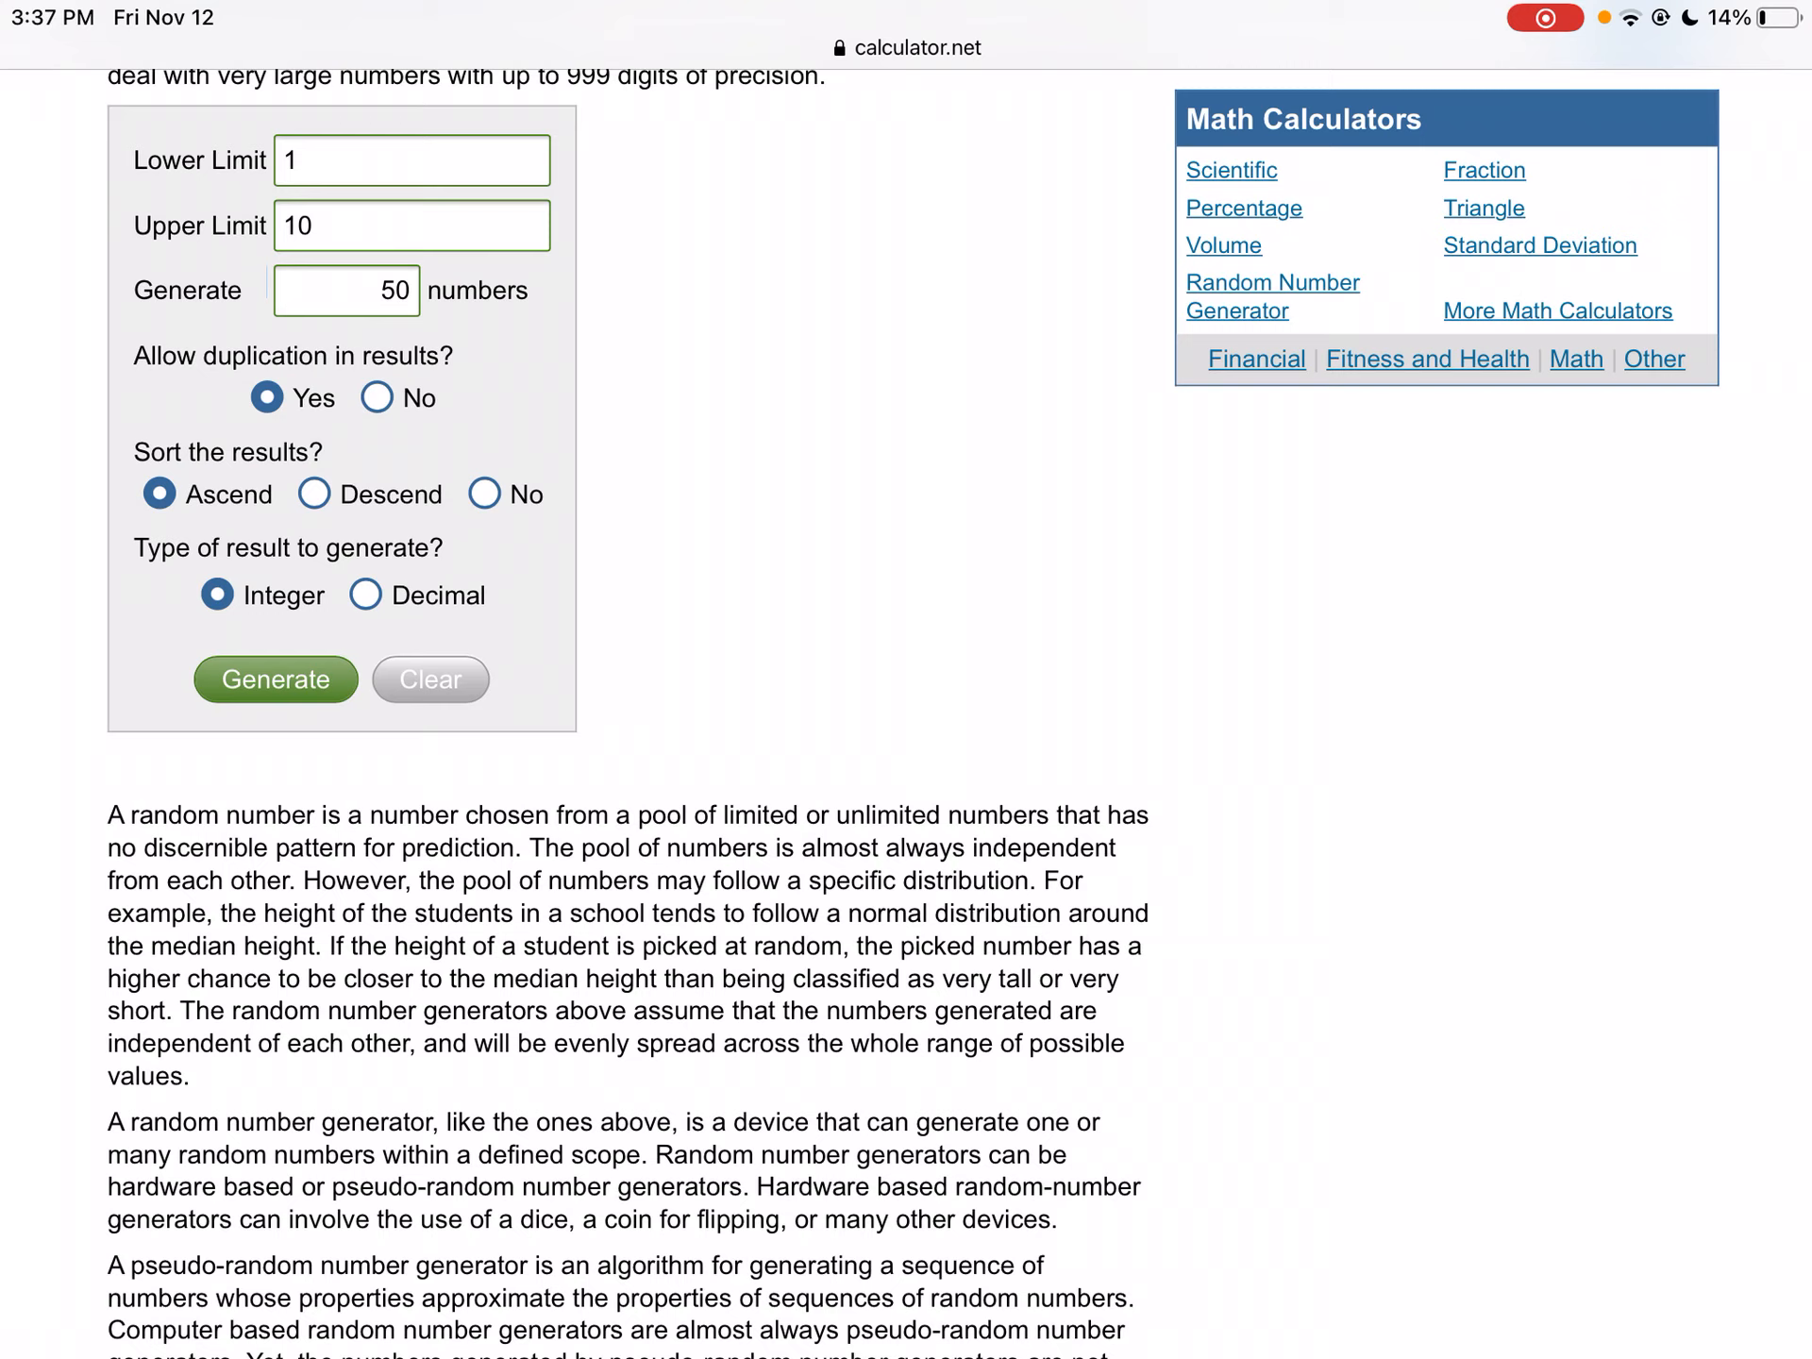
left_click(277, 680)
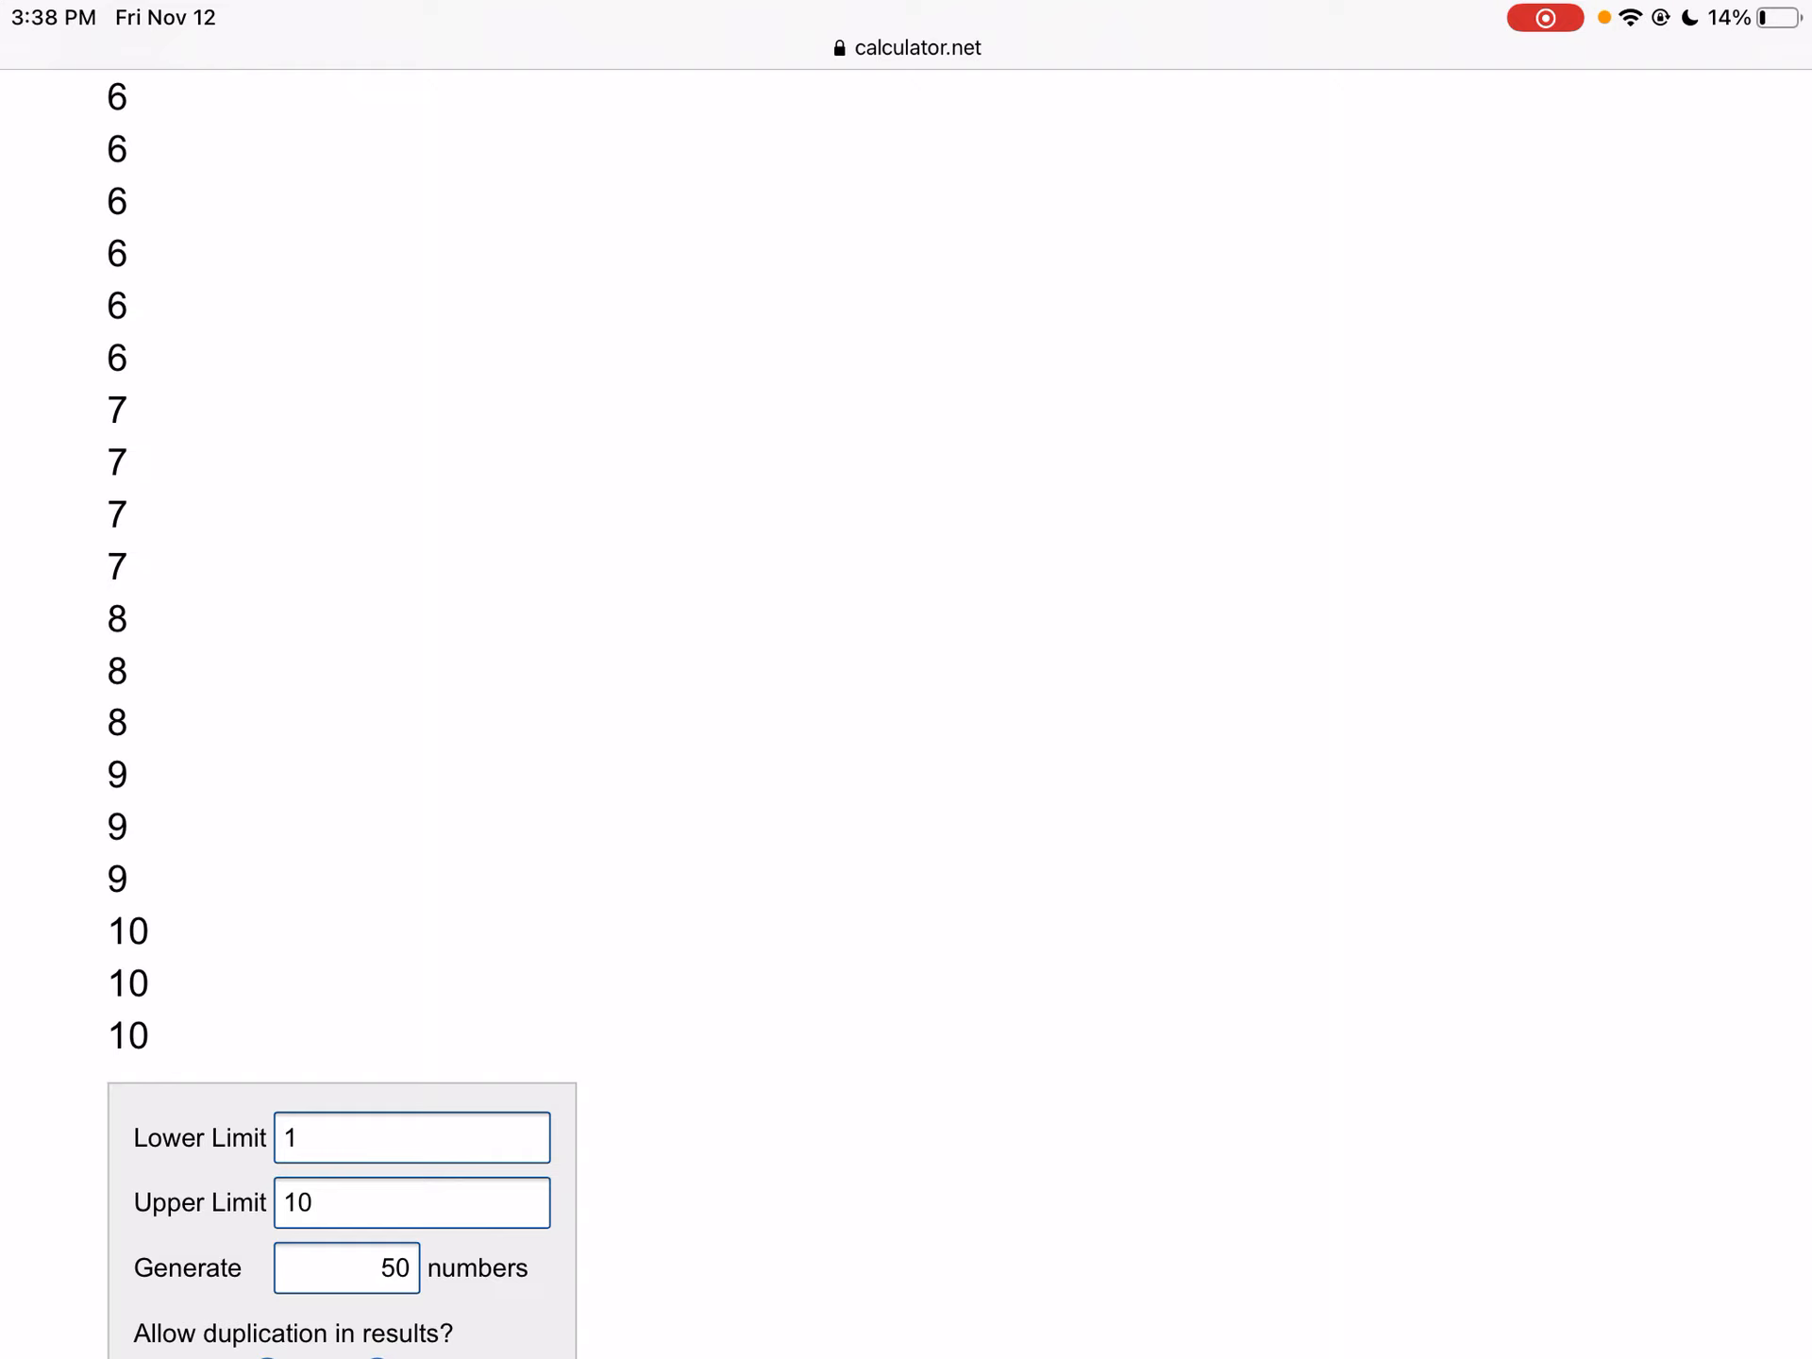
- Return to Notability and handwrite 41/50 = 84% below the 74% estimate
left_click_drag(907, 1353, 906, 849)
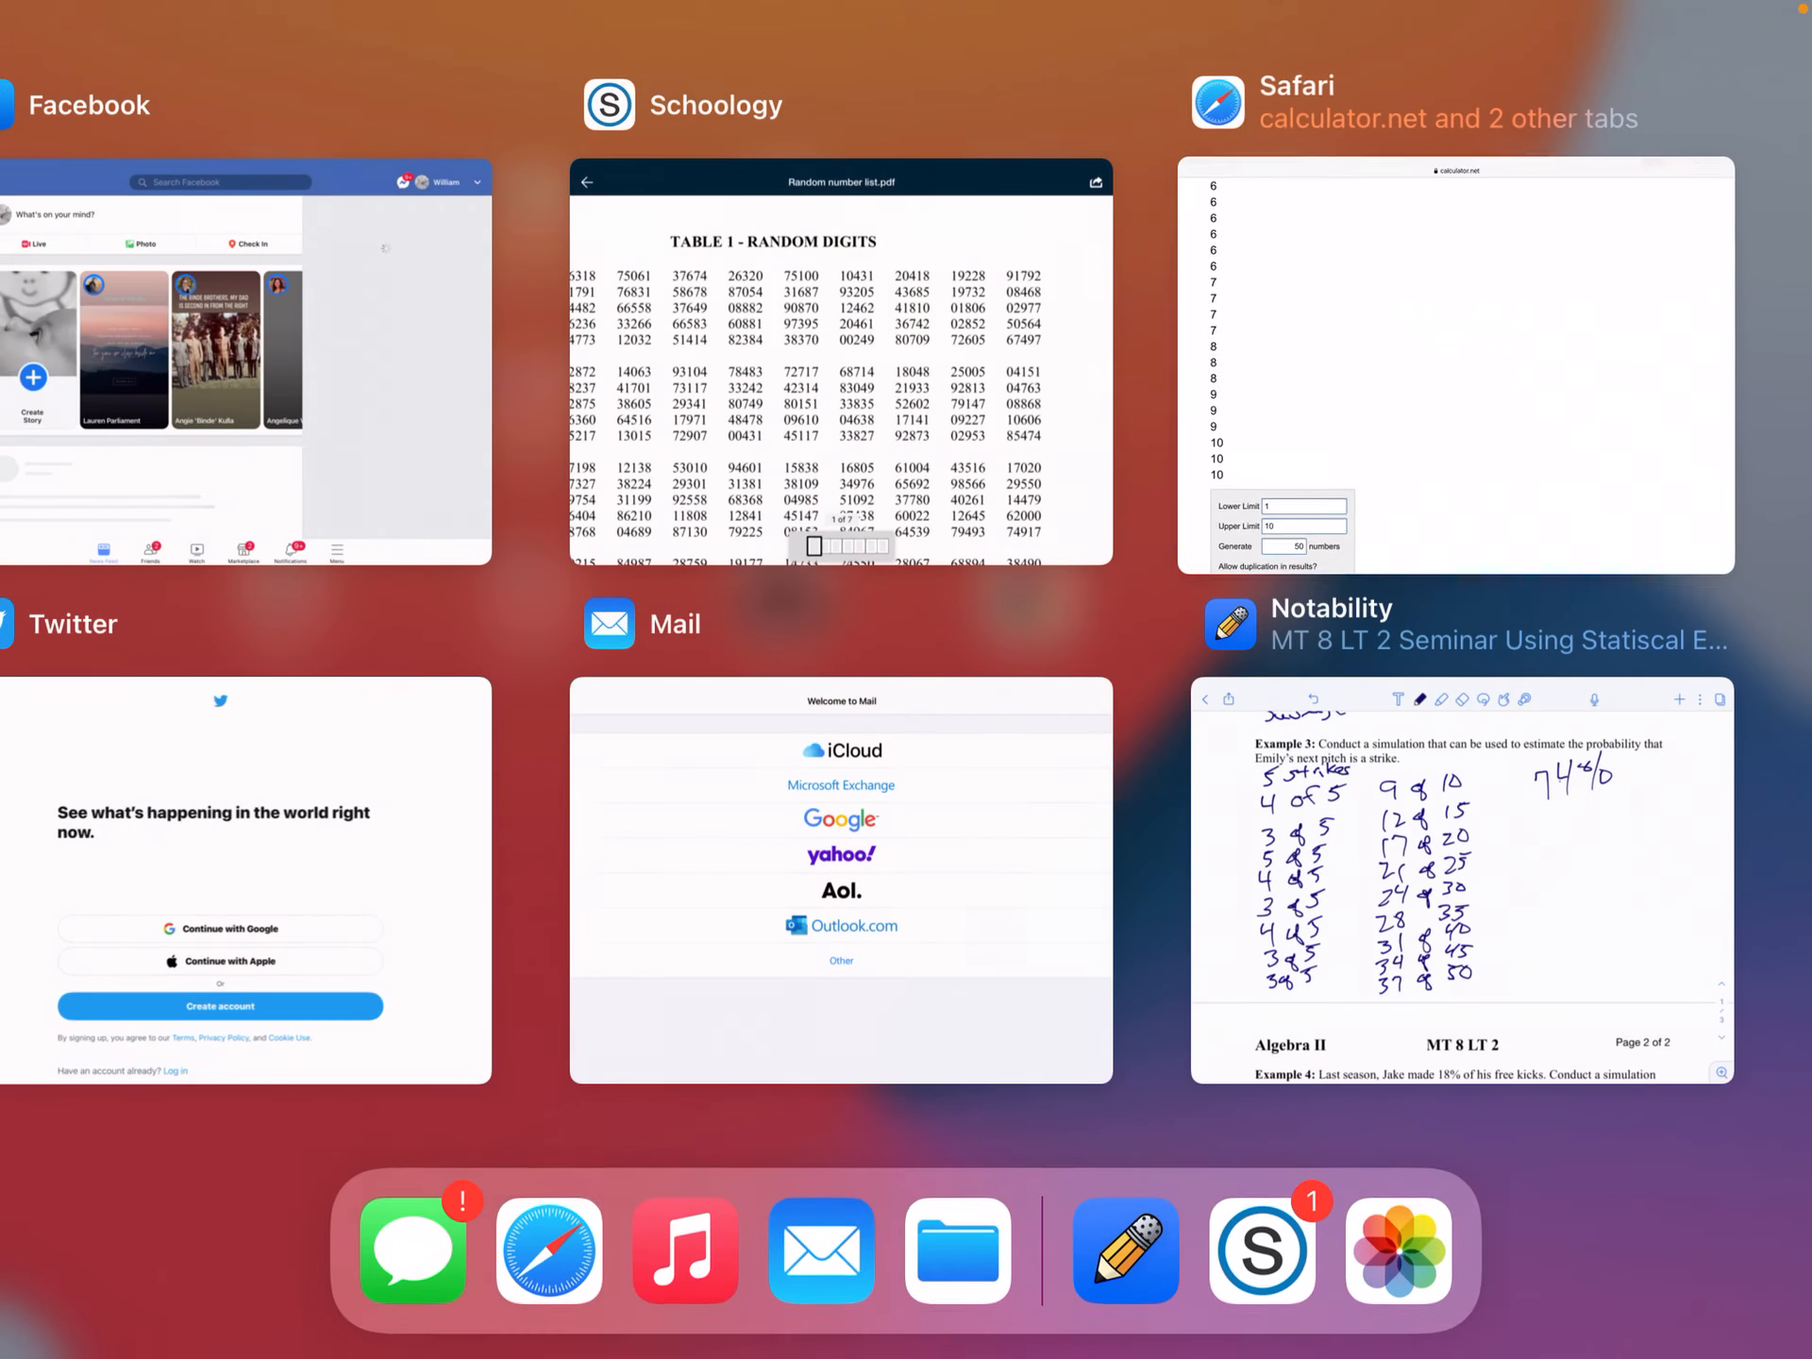
left_click(1485, 866)
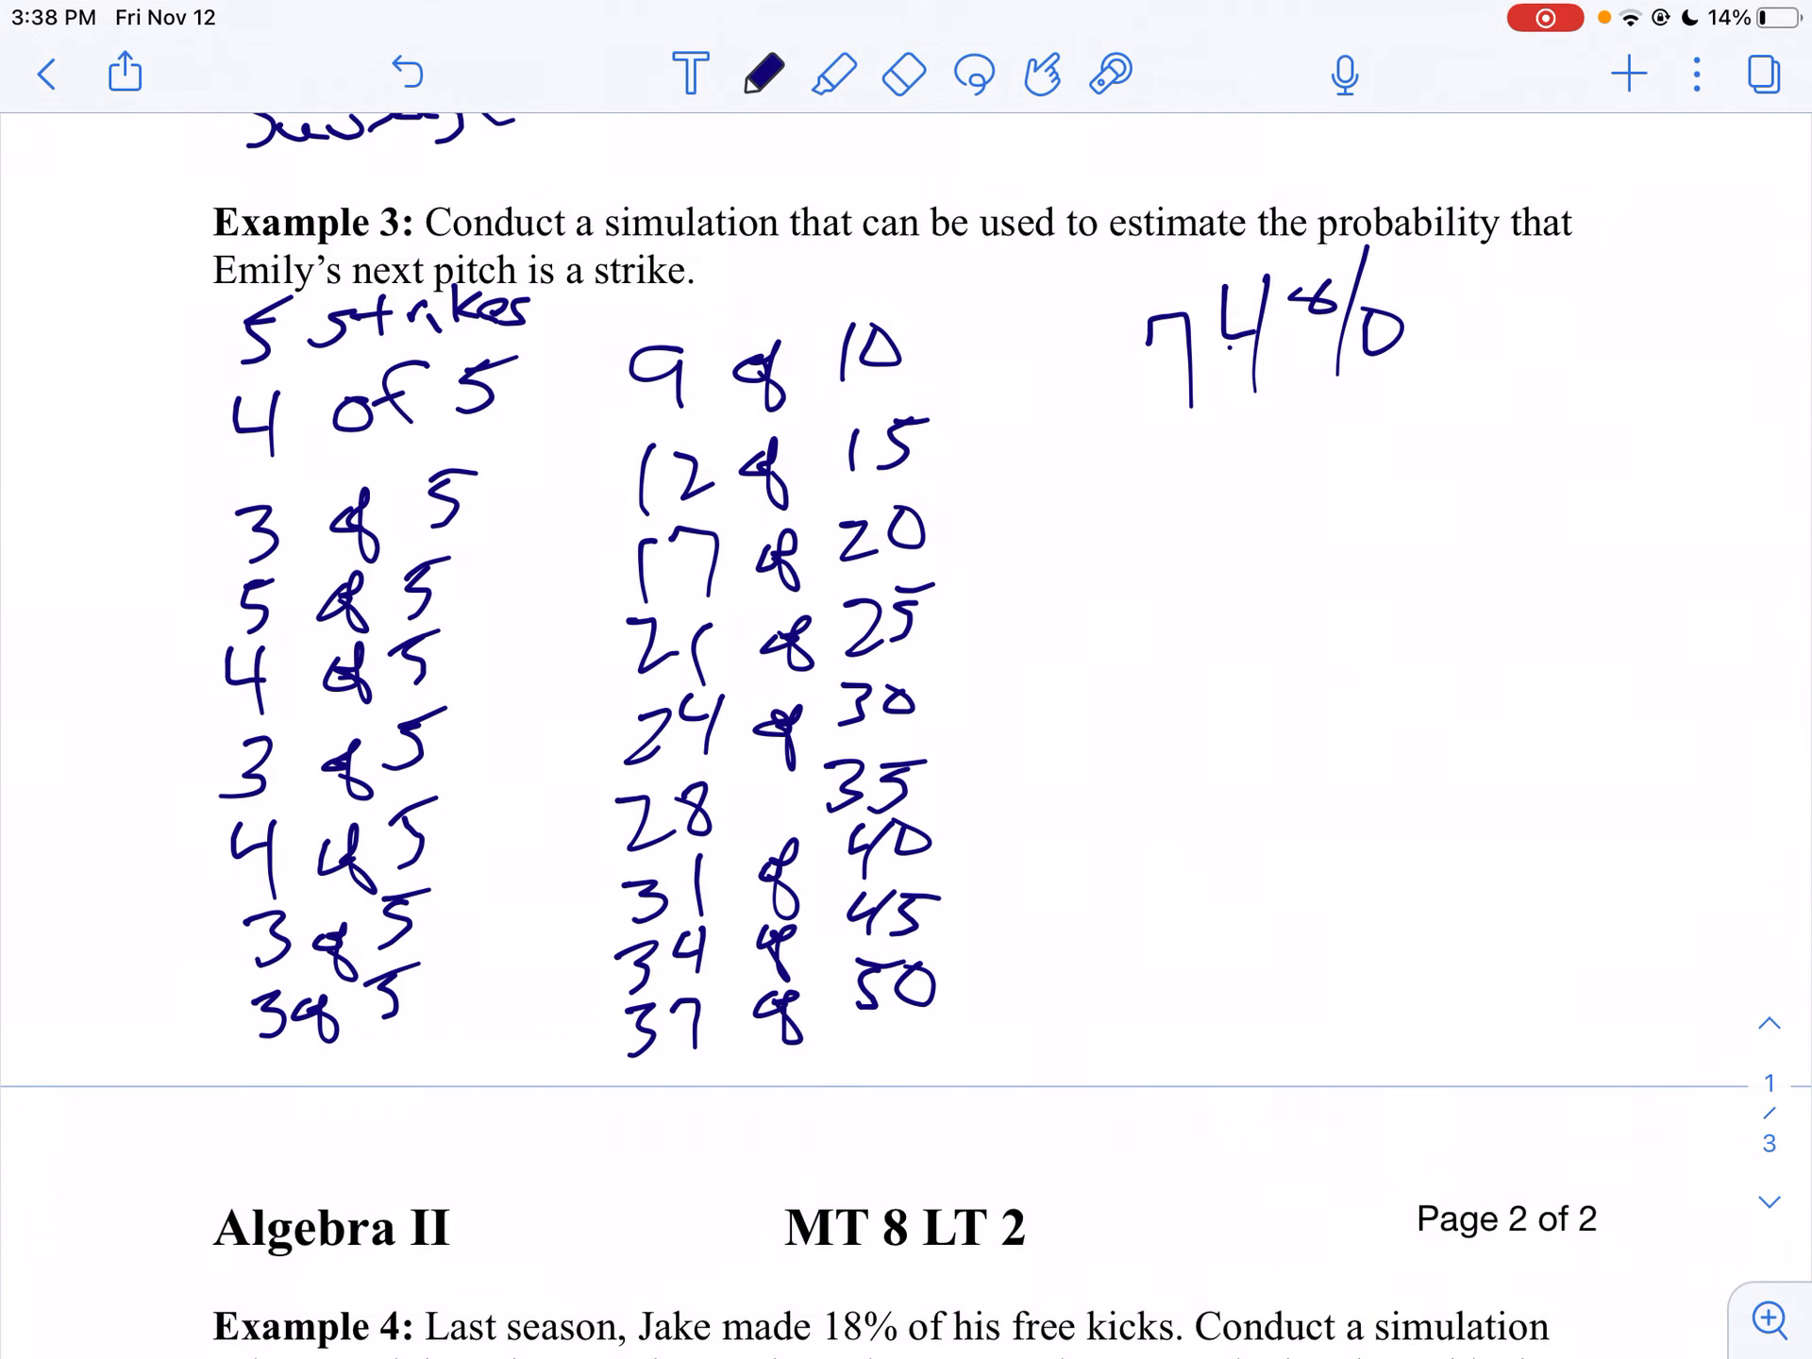
mouse_move(1084, 532)
left_mouse_down()
mouse_move(1121, 559)
mouse_move(1122, 595)
left_mouse_up()
mouse_move(1164, 481)
left_mouse_down()
mouse_move(1165, 581)
mouse_move(1193, 597)
mouse_move(1102, 685)
mouse_move(1141, 637)
left_mouse_up()
left_click_drag(1187, 620, 1191, 666)
left_click_drag(1264, 554, 1318, 548)
mouse_move(1268, 574)
left_mouse_down()
mouse_move(1393, 567)
mouse_move(1377, 509)
mouse_move(1493, 498)
mouse_move(1495, 609)
left_mouse_up()
left_click_drag(1606, 445, 1588, 567)
left_click_drag(1566, 465, 1640, 526)
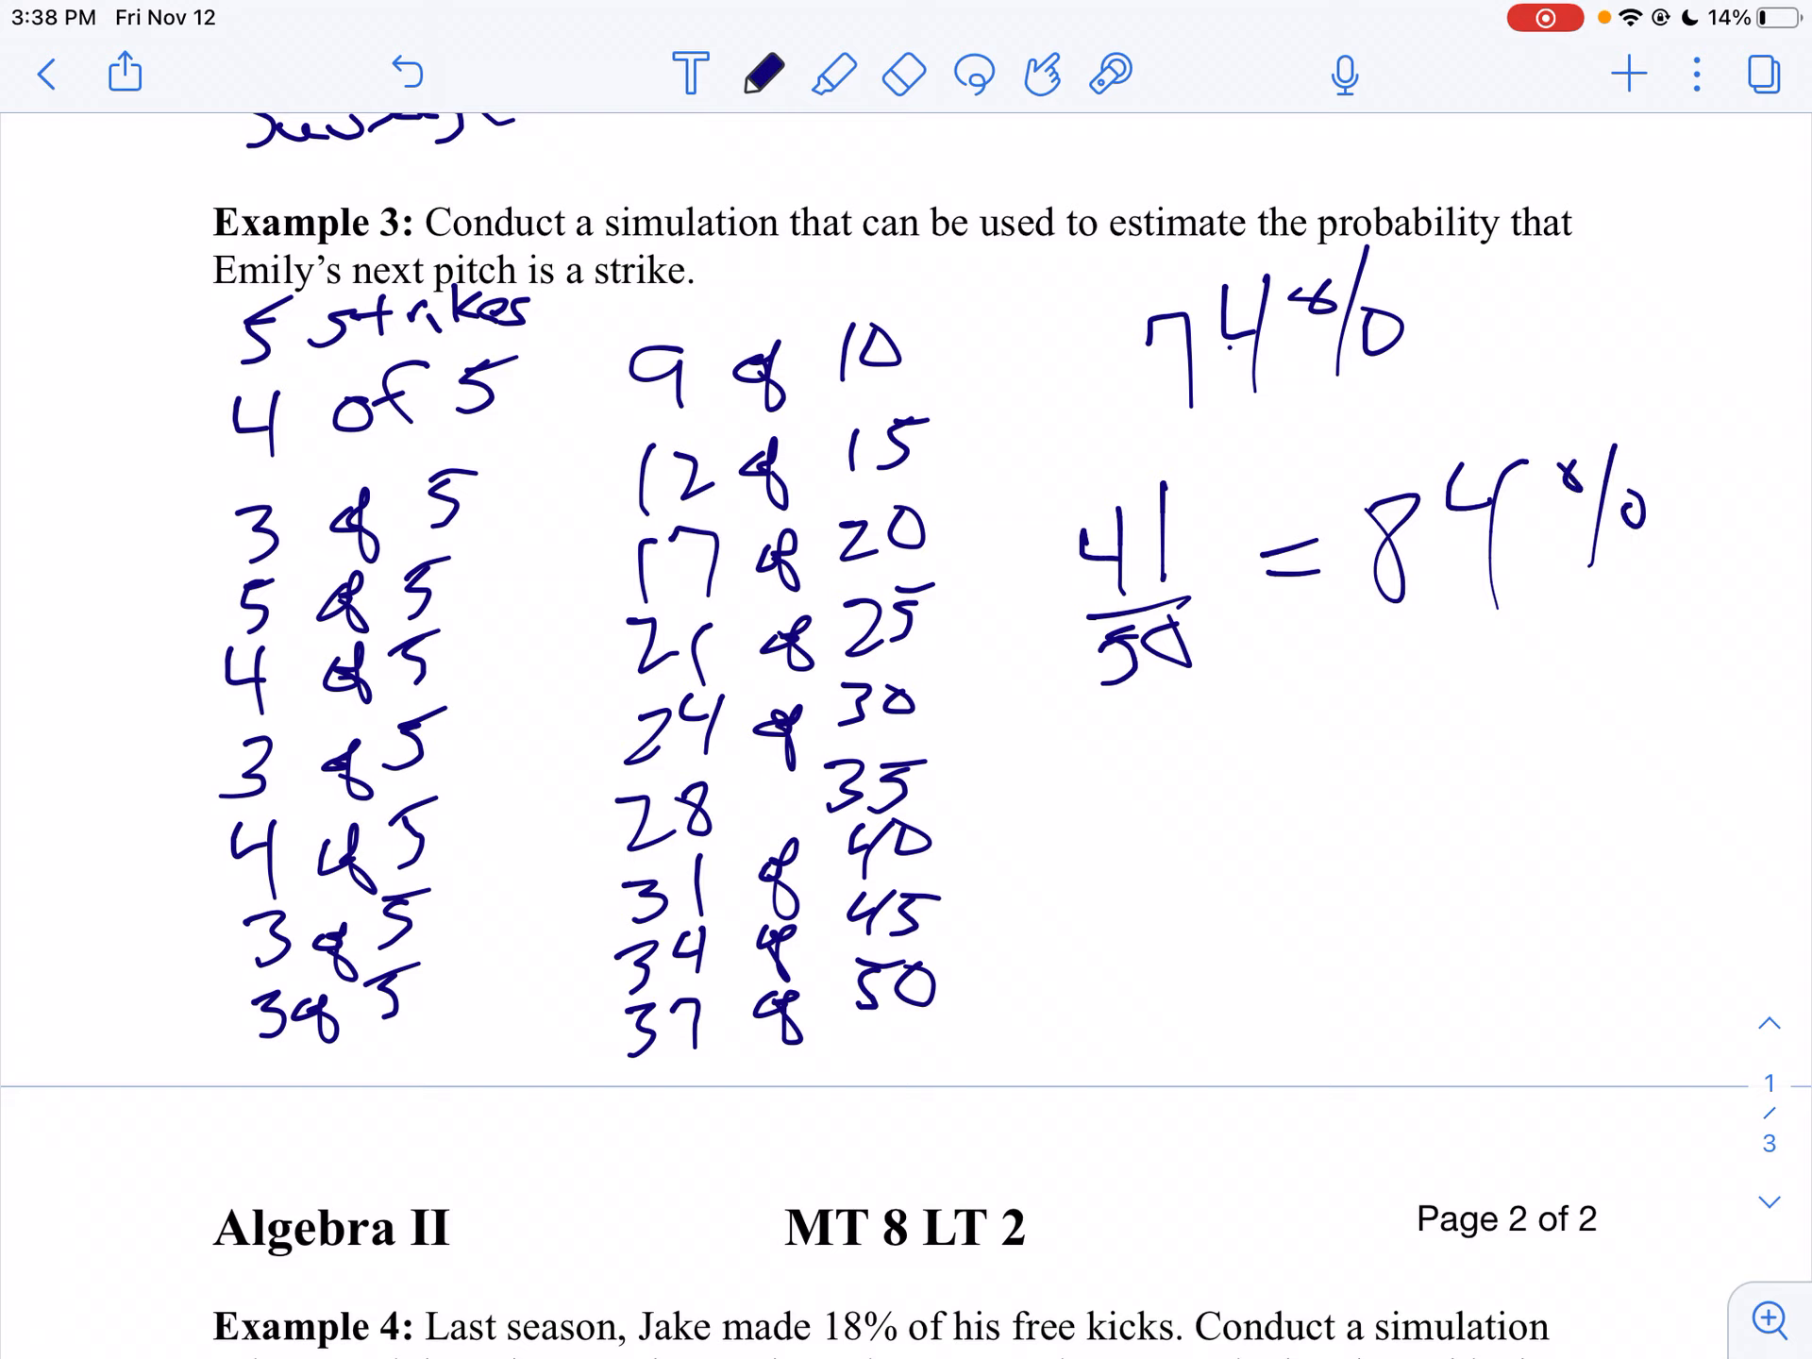